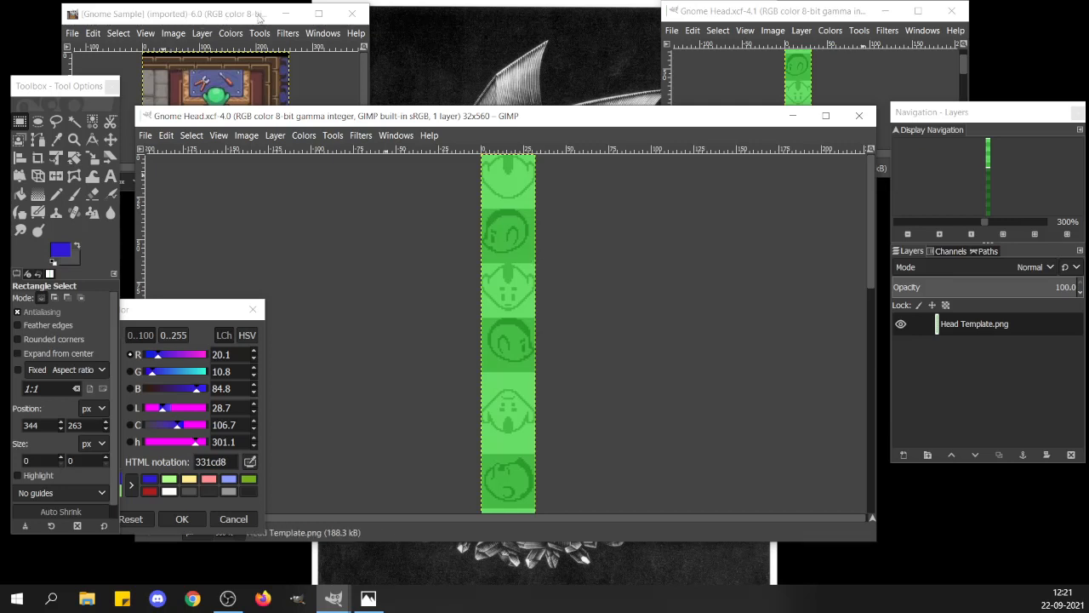
Examine the green-capped gnome in the Gnome Sample image up close and in its surroundings.
{"action": "left_click", "coordinate": [258, 17]}
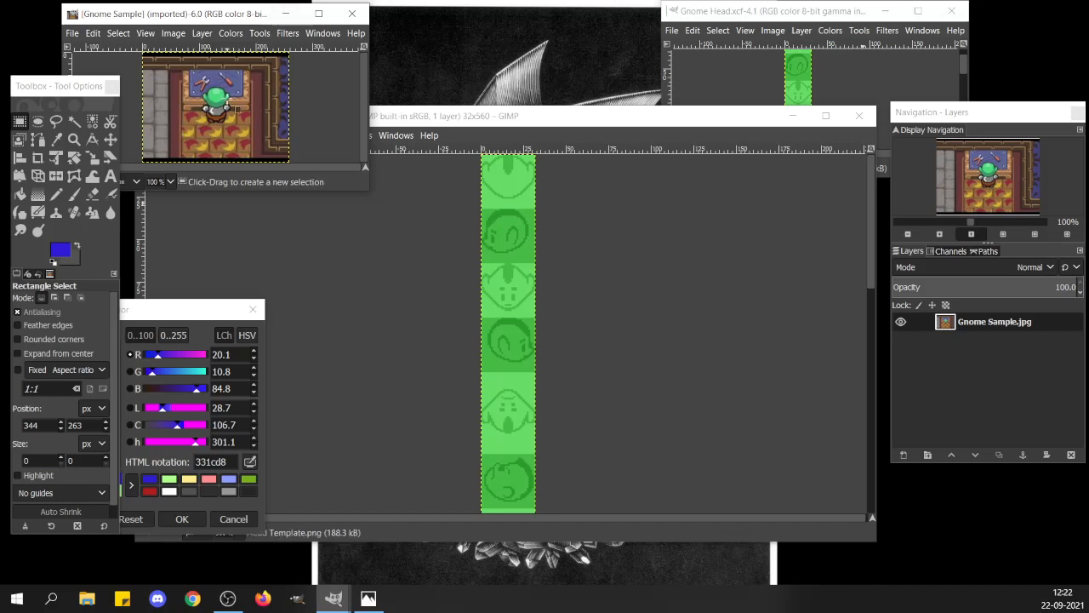
{"action": "key", "text": "3"}
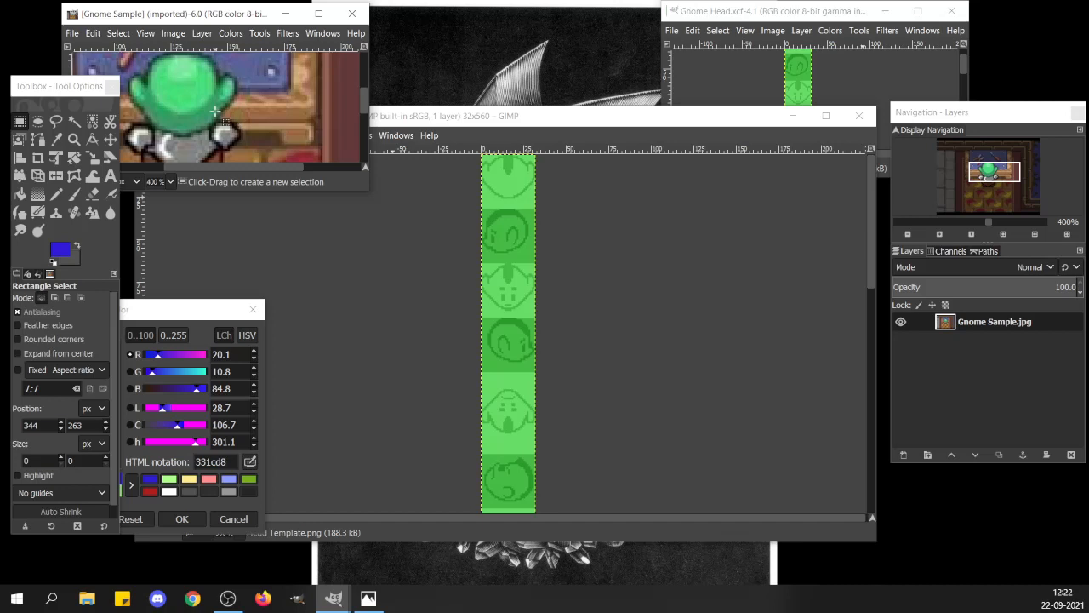
{"action": "scroll", "coordinate": [215, 111], "scroll_direction": "down", "scroll_amount": 3}
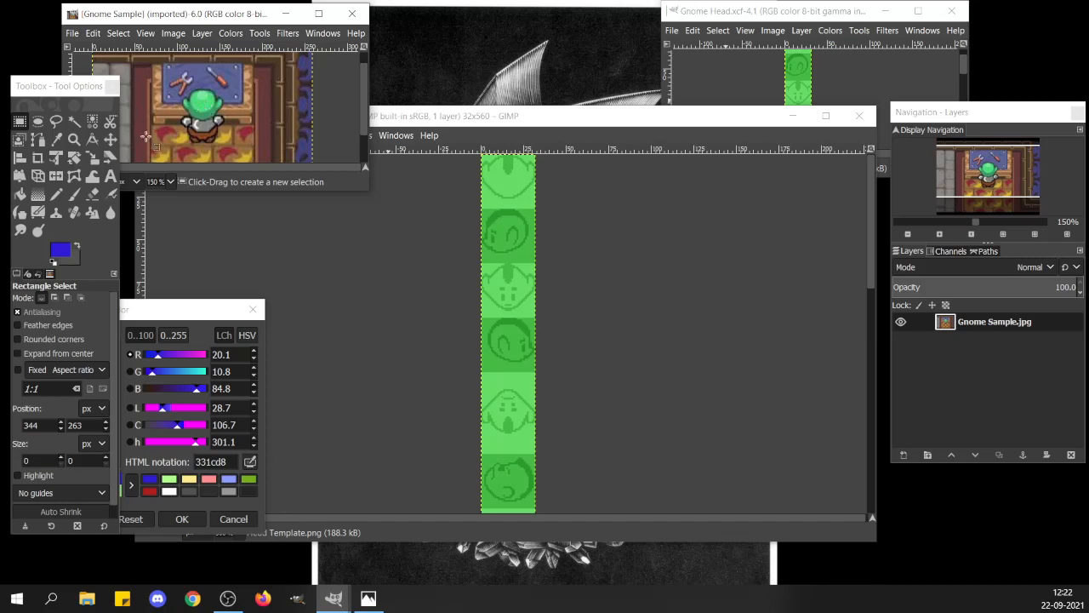
{"action": "scroll", "coordinate": [192, 113], "scroll_direction": "up", "scroll_amount": 3}
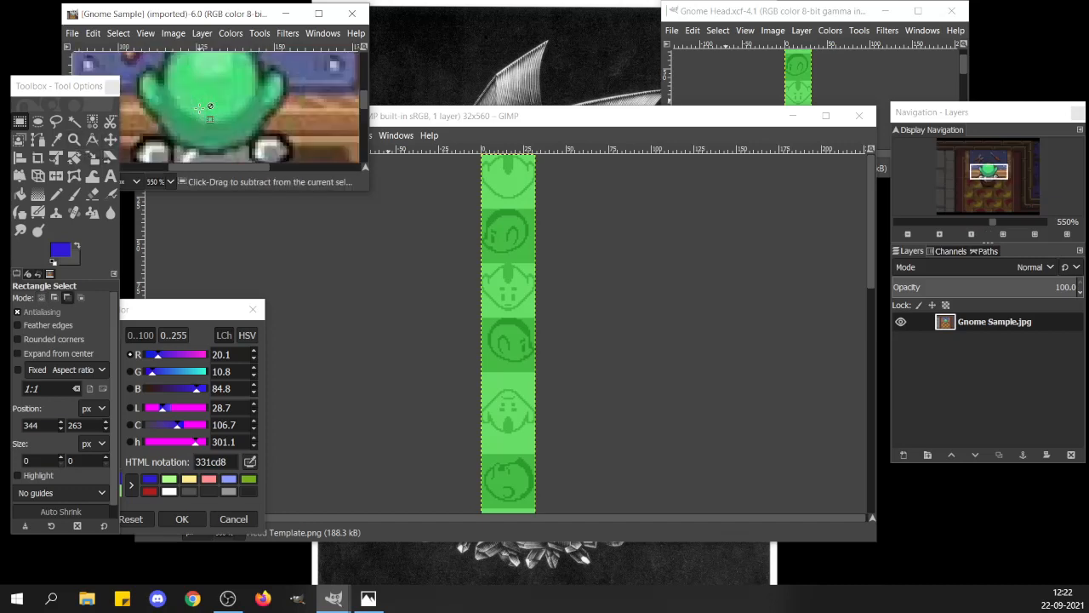
{"action": "scroll", "coordinate": [201, 108], "scroll_direction": "down", "scroll_amount": 2}
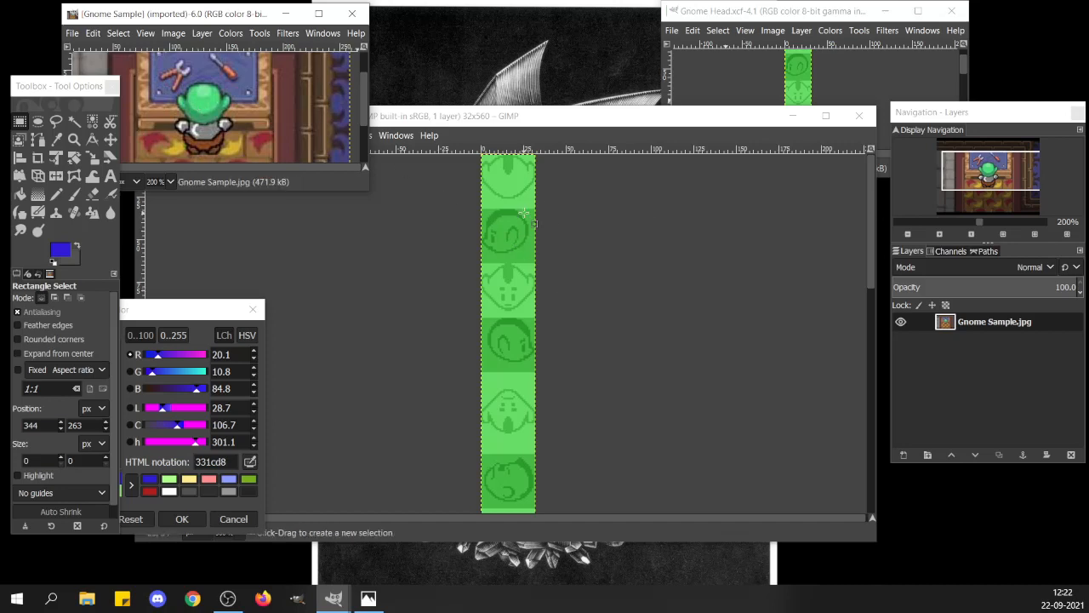
Look over the full Gnome Head template strip, from the first head frame to the last.
{"action": "left_click", "coordinate": [465, 119]}
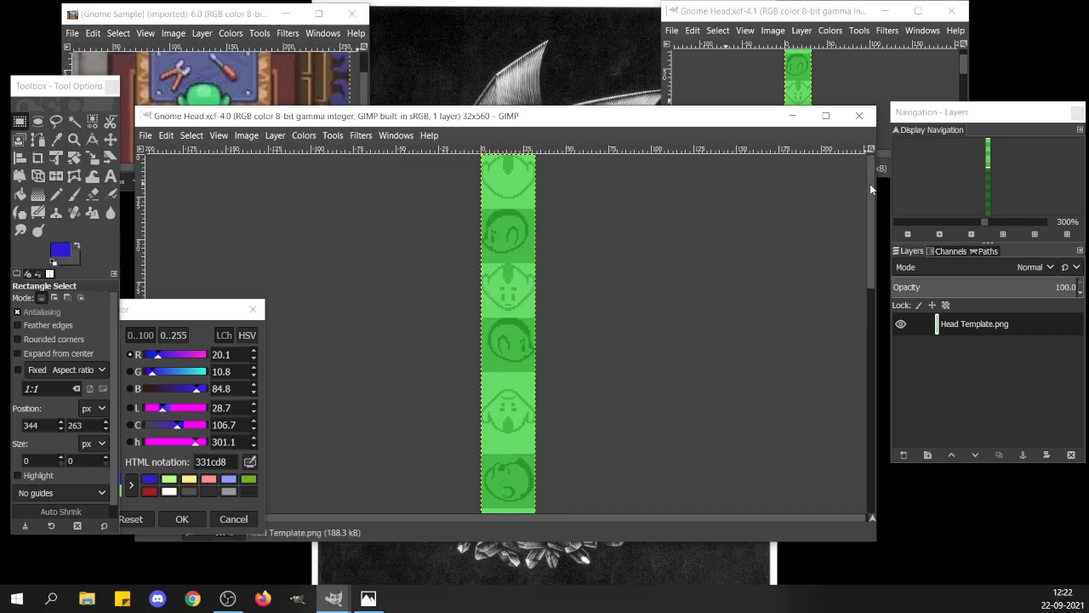
{"action": "left_click_drag", "start_coordinate": [871, 189], "coordinate": [871, 449]}
{"action": "left_click_drag", "start_coordinate": [870, 397], "coordinate": [871, 203]}
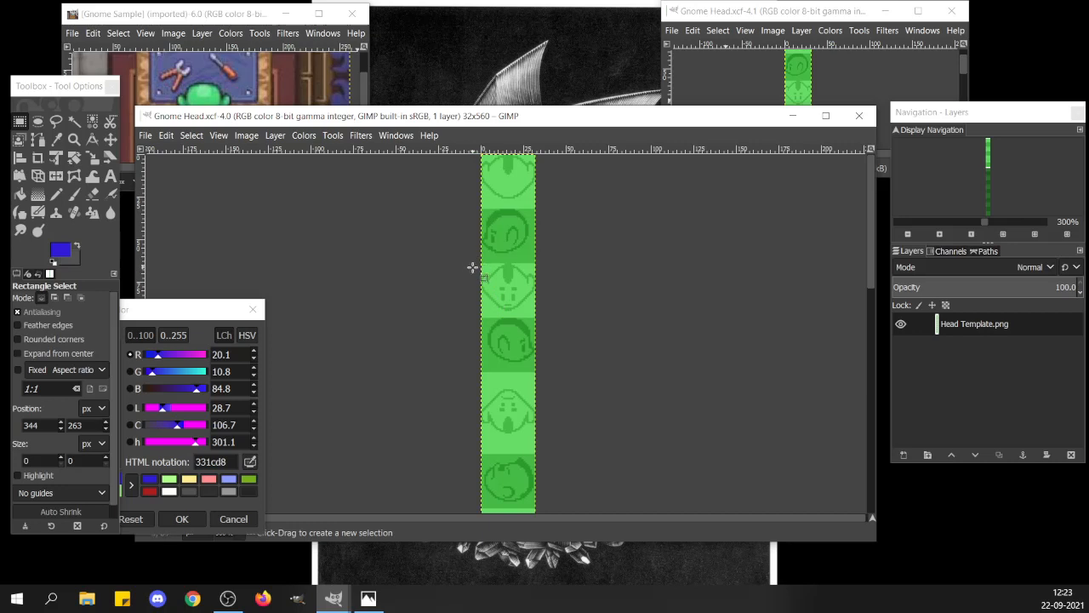
{"action": "left_click_drag", "start_coordinate": [474, 261], "coordinate": [554, 316]}
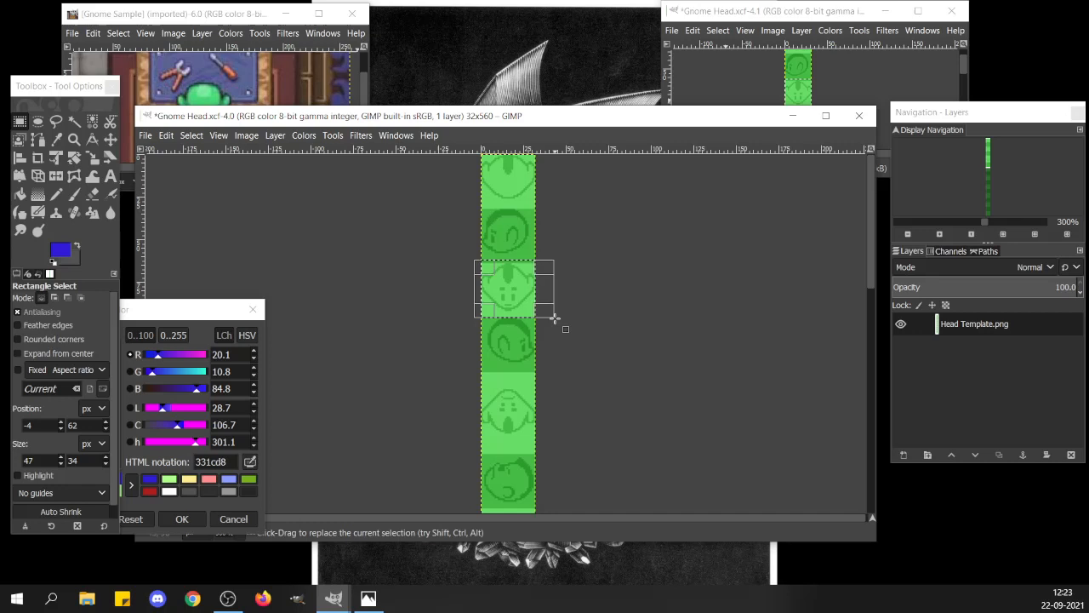
{"action": "left_click", "coordinate": [408, 321]}
{"action": "left_click", "coordinate": [506, 238]}
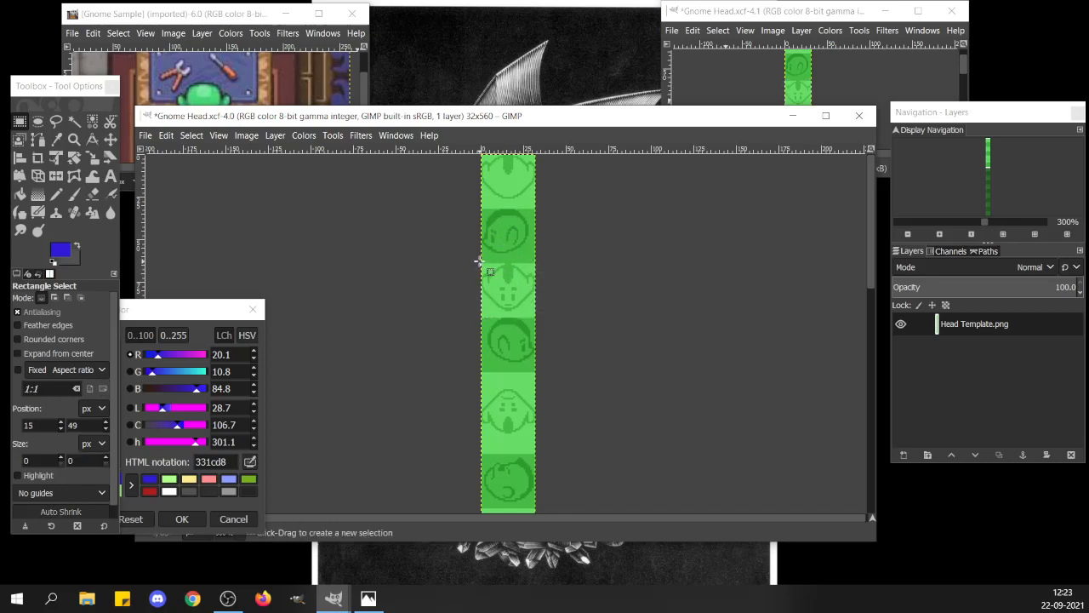
{"action": "left_click_drag", "start_coordinate": [480, 261], "coordinate": [539, 318]}
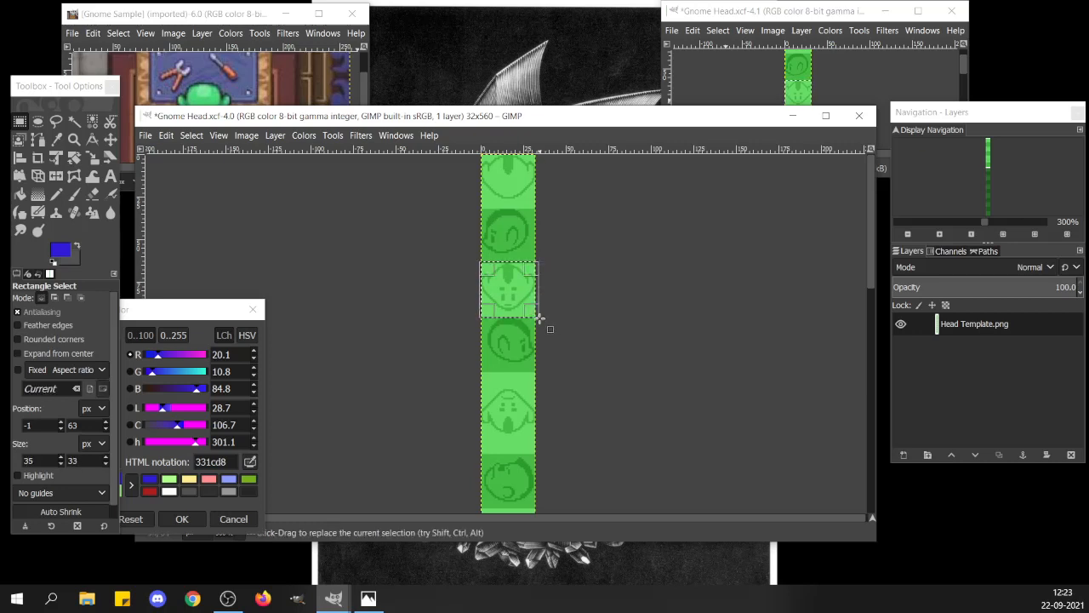
{"action": "left_click", "coordinate": [263, 236]}
View the Gnome Sample image, then switch to Photos and examine ezekiel hair sample.jpg enlarged.
{"action": "left_click", "coordinate": [199, 7]}
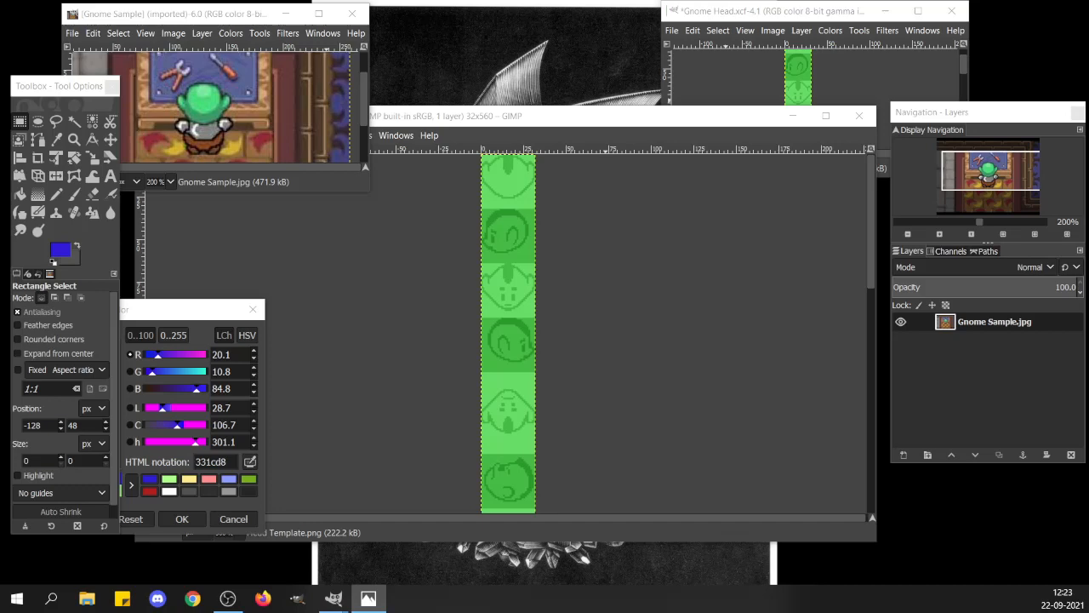
{"action": "left_click", "coordinate": [368, 598]}
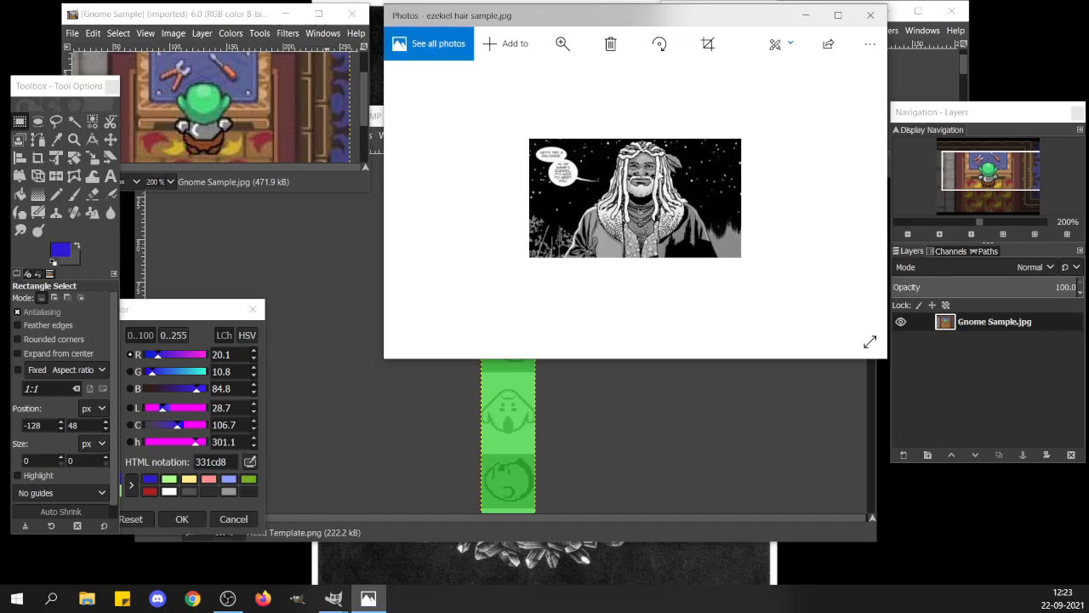
{"action": "scroll", "coordinate": [658, 174], "scroll_direction": "up", "scroll_amount": 5}
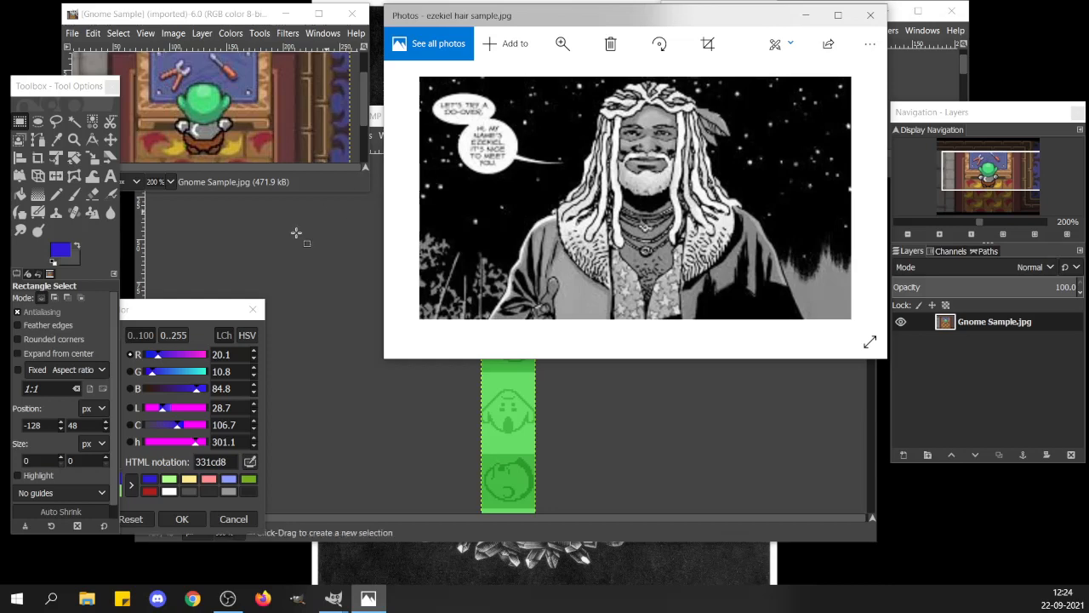
Switch back to the Gnome Head image in GIMP and add a transparent layer named Foreground.
{"action": "left_click", "coordinate": [191, 92]}
{"action": "left_click", "coordinate": [275, 201]}
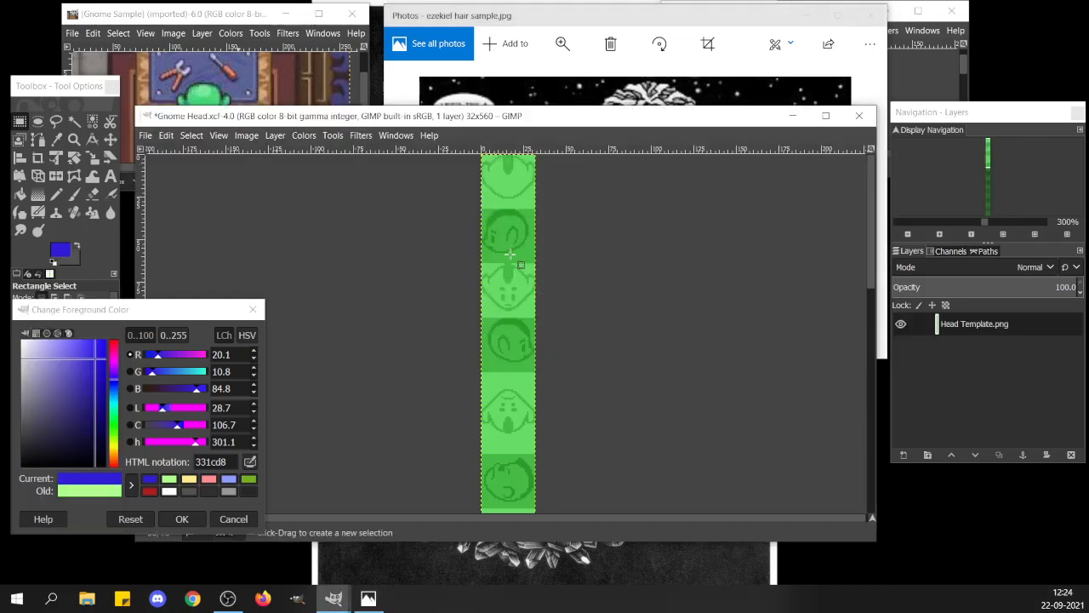
{"action": "left_click", "coordinate": [904, 456]}
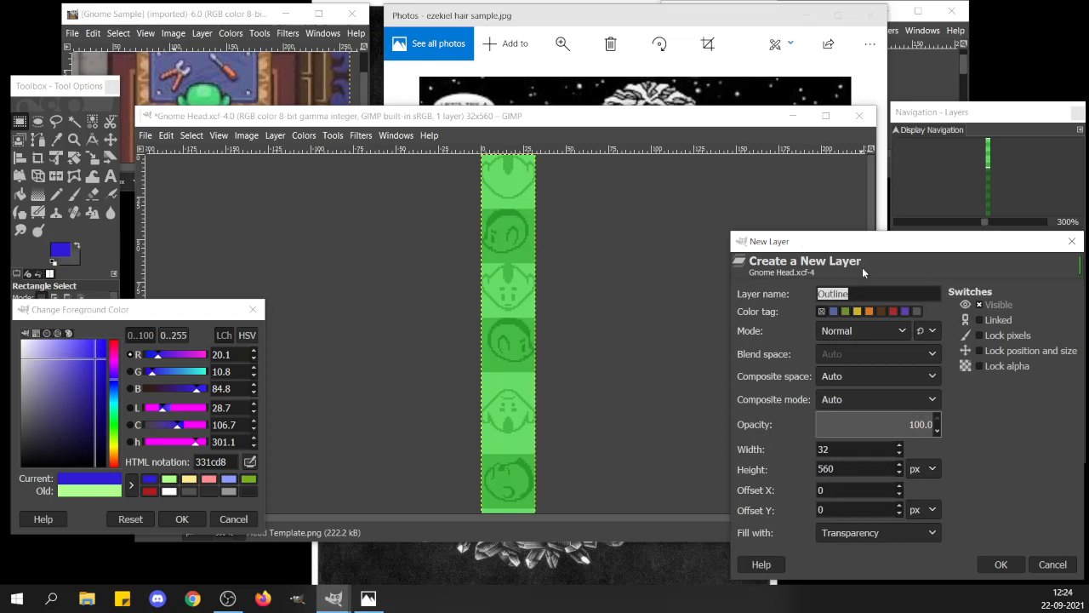
{"action": "type", "text": "Foreground"}
{"action": "key", "text": "Return"}
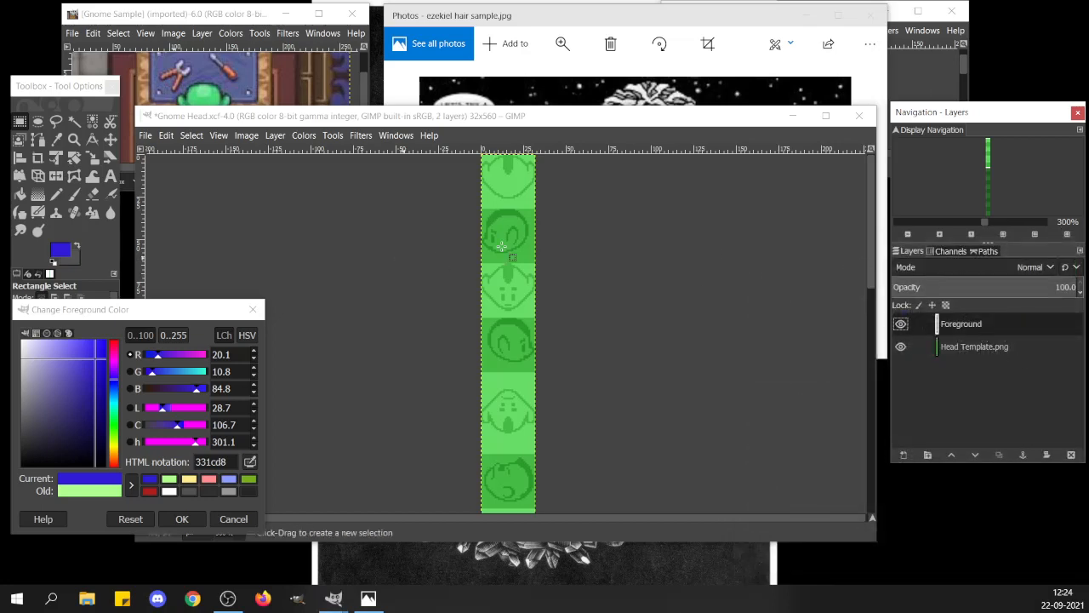
Toggle the Head Template.png layer's visibility to compare it with the empty Foreground layer, keeping Foreground active.
{"action": "left_click", "coordinate": [936, 347]}
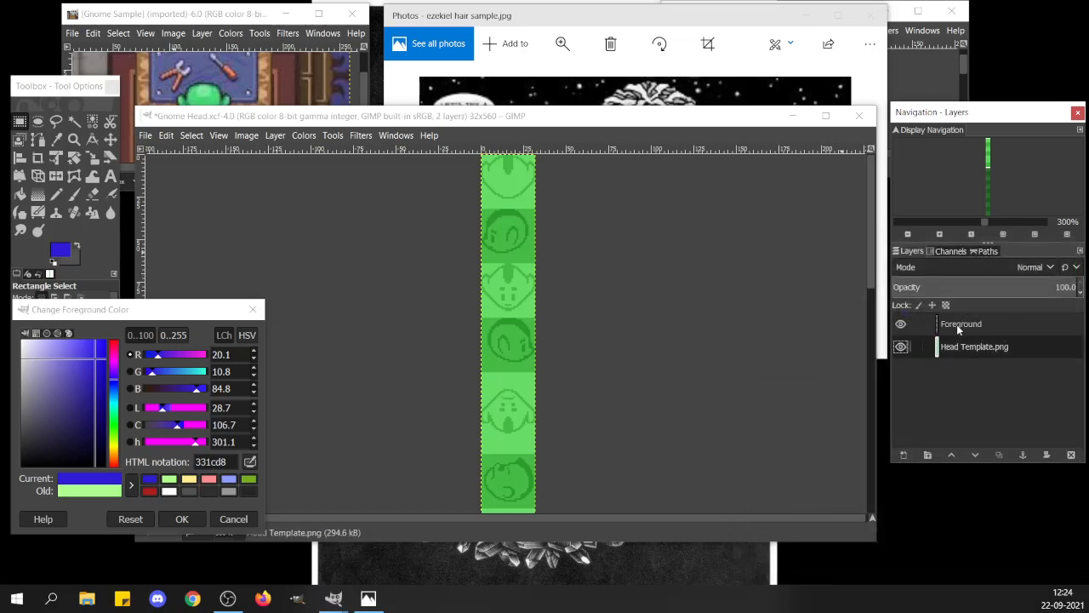
{"action": "left_click", "coordinate": [951, 323]}
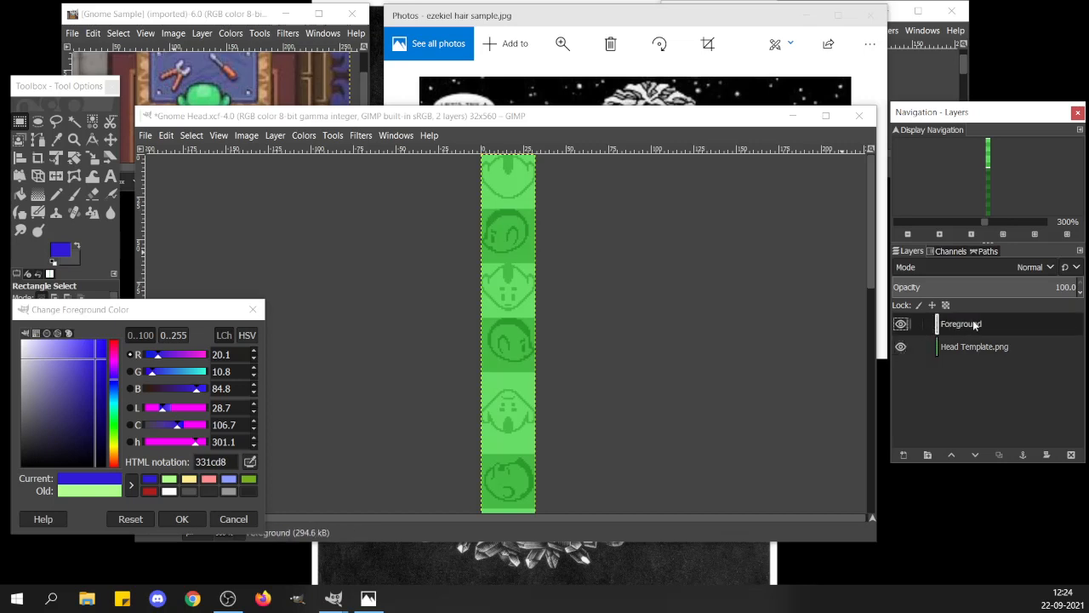
{"action": "left_click", "coordinate": [897, 349]}
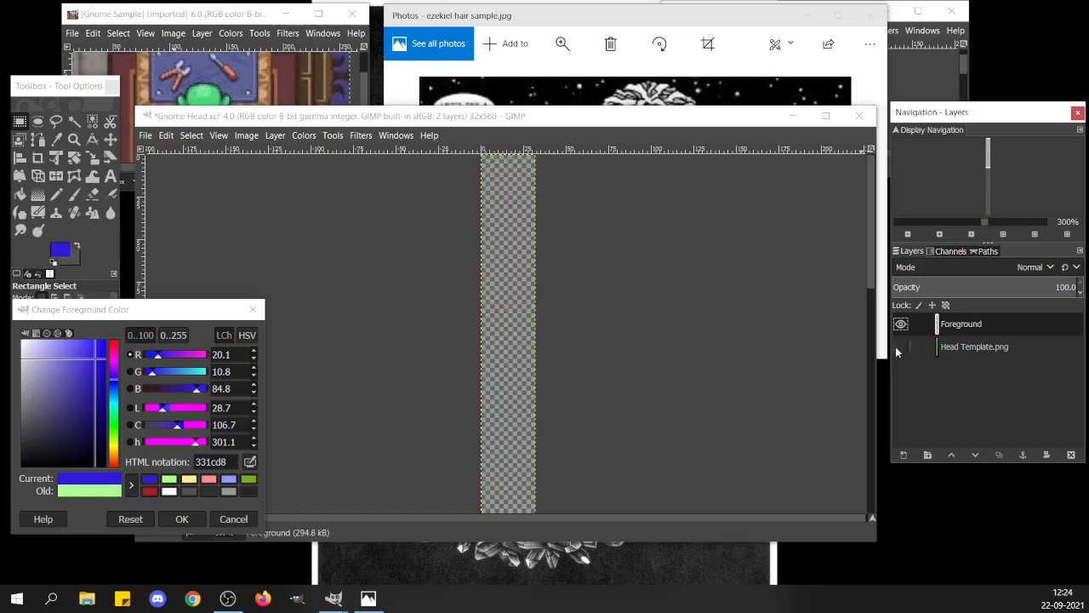
{"action": "left_click", "coordinate": [898, 349]}
{"action": "left_click", "coordinate": [898, 349]}
{"action": "left_click", "coordinate": [900, 348]}
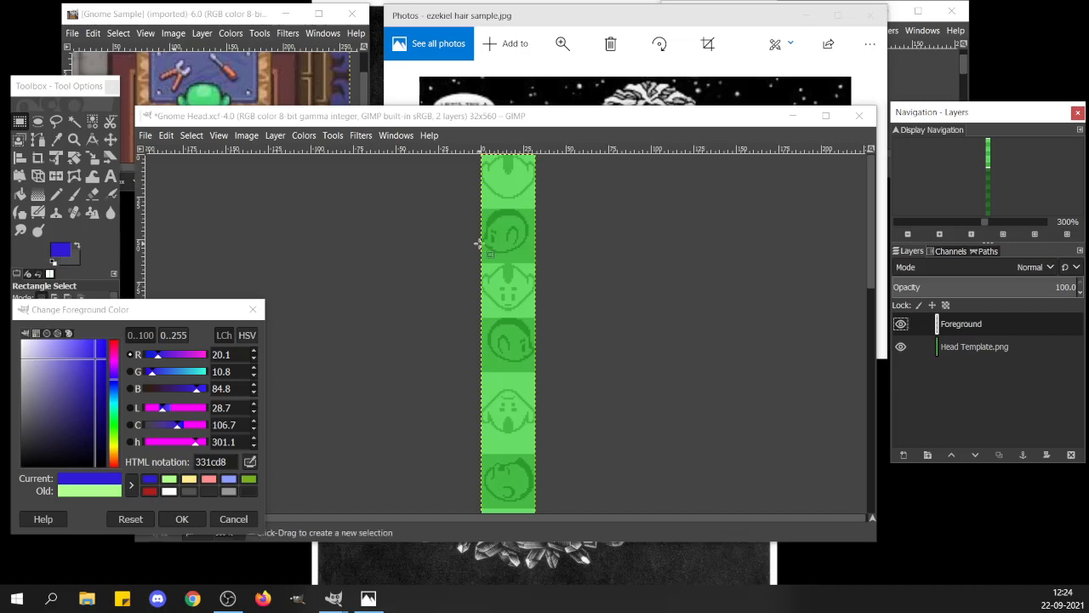
Set the foreground colour to bright pink ff4af9 for drawing over the front-facing head.
{"action": "scroll", "coordinate": [492, 264], "scroll_direction": "up", "scroll_amount": 5}
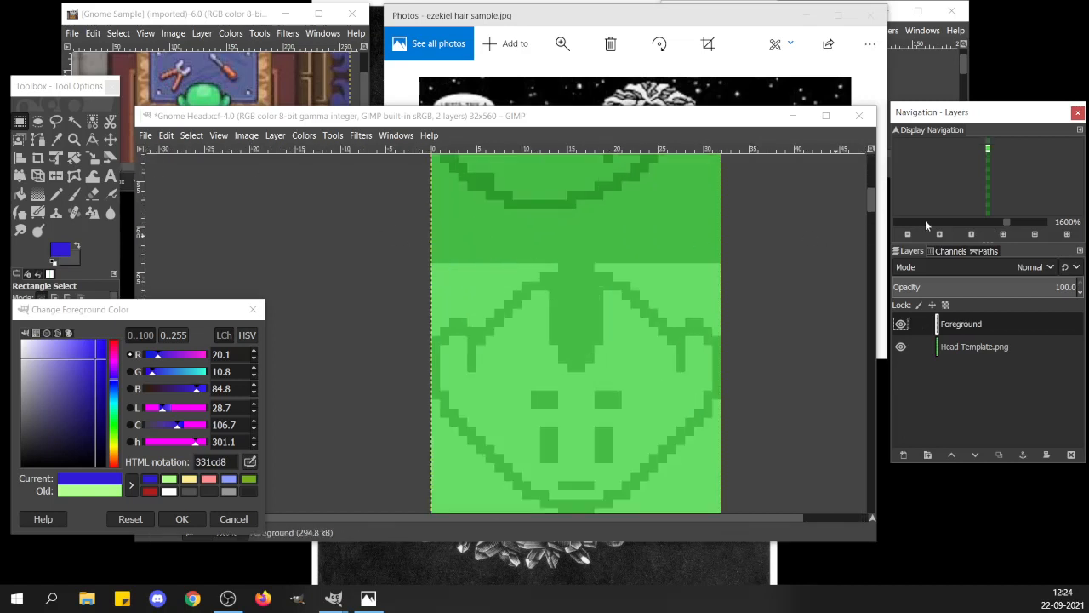
{"action": "left_click_drag", "start_coordinate": [873, 207], "coordinate": [873, 210]}
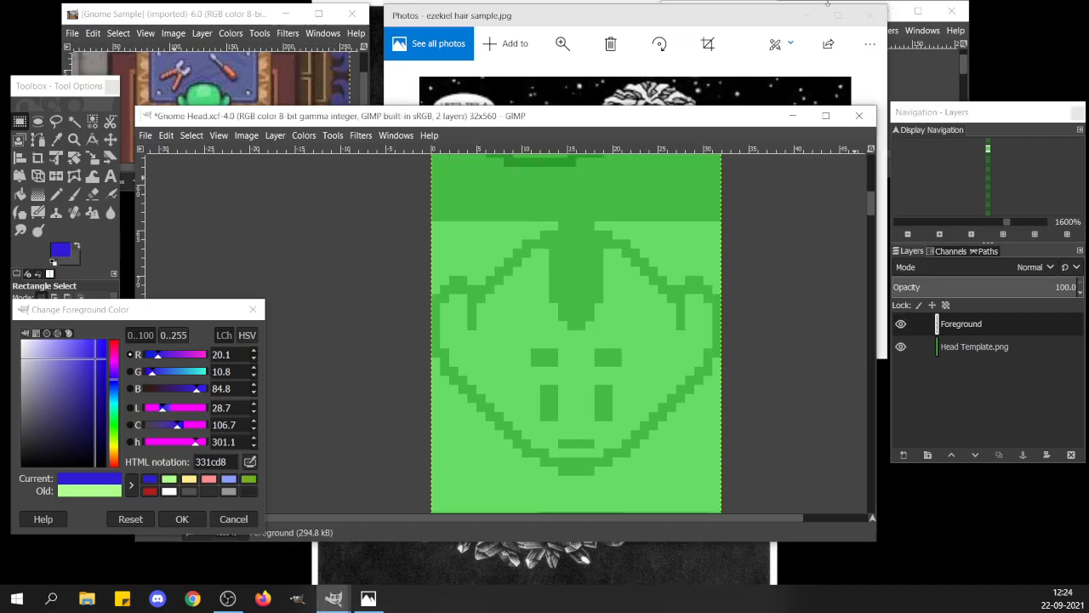
{"action": "left_click", "coordinate": [770, 3]}
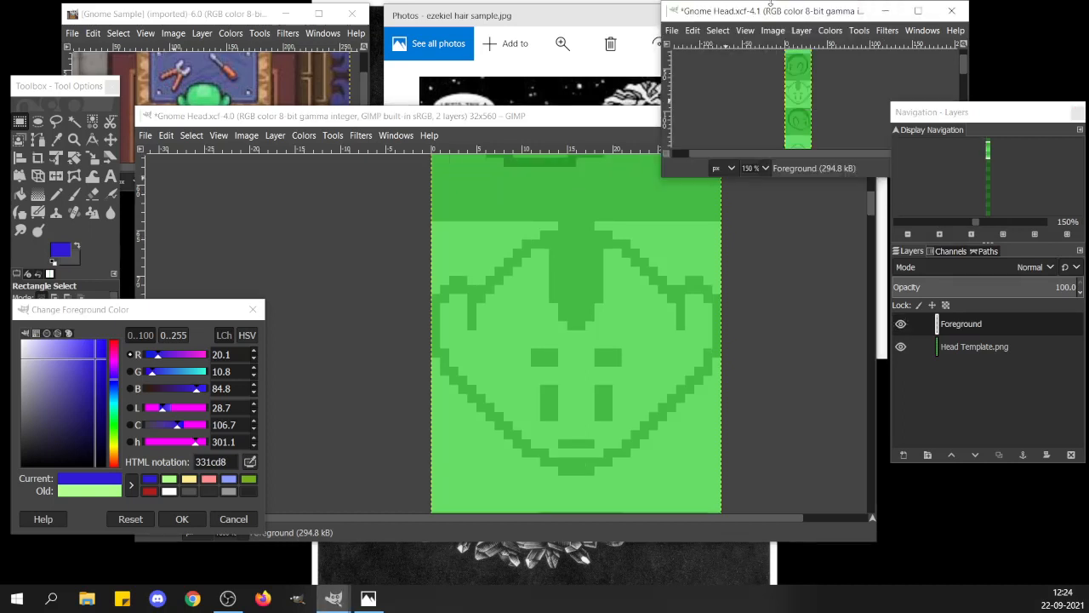
{"action": "left_click", "coordinate": [559, 125]}
{"action": "left_click_drag", "start_coordinate": [559, 124], "coordinate": [545, 138]}
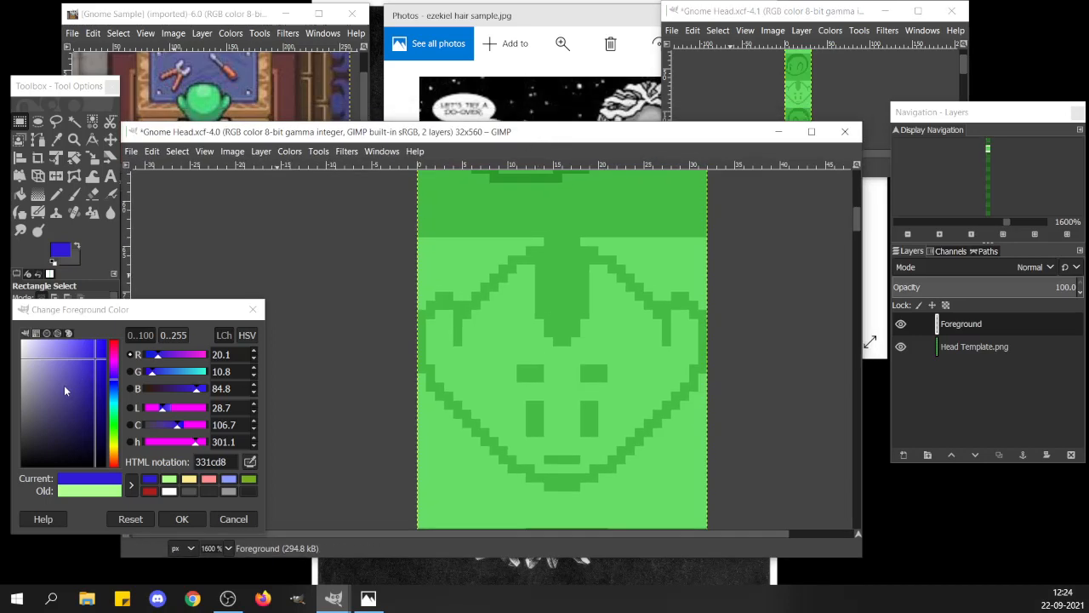
{"action": "left_click_drag", "start_coordinate": [114, 427], "coordinate": [82, 341]}
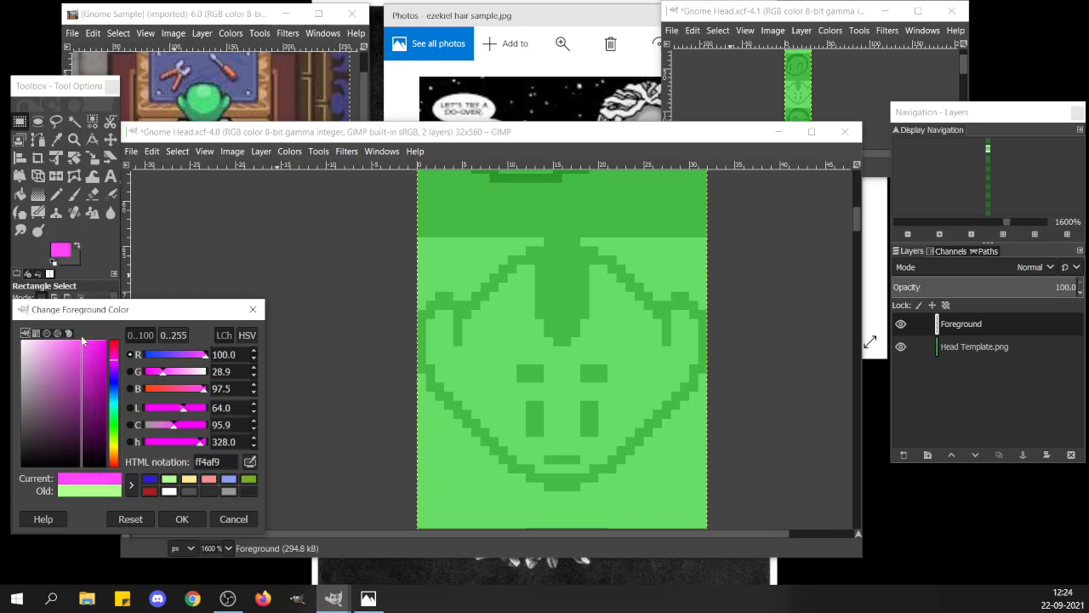
Outline the hair in pink around the left half of the front-facing head with the 1-pixel Pencil, adding a pointed lock beside the chin.
{"action": "left_click", "coordinate": [56, 192]}
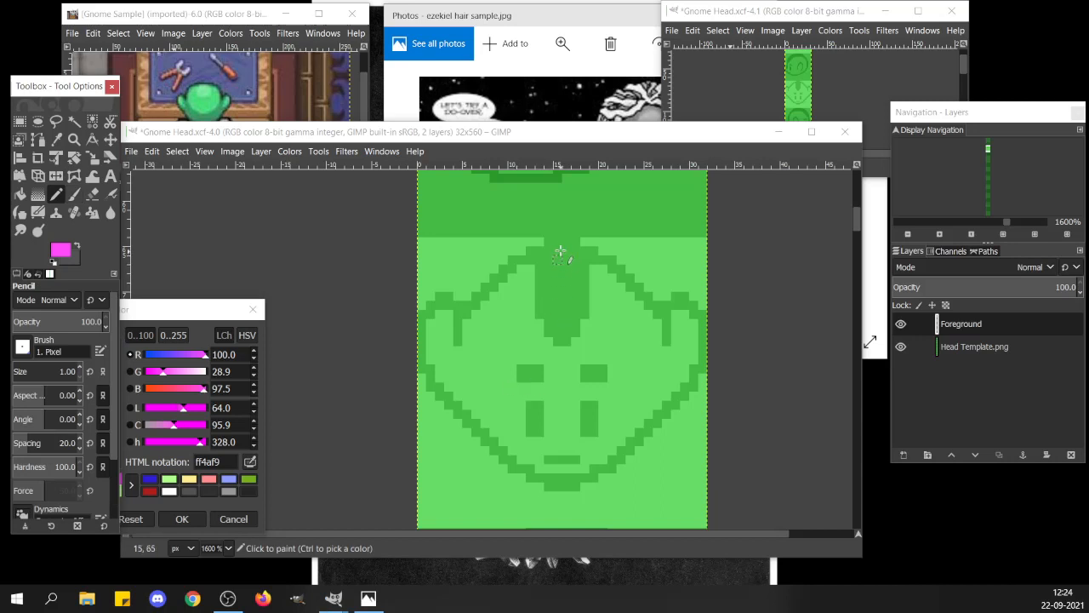
{"action": "mouse_move", "coordinate": [557, 250]}
{"action": "left_mouse_down"}
{"action": "mouse_move", "coordinate": [521, 250]}
{"action": "mouse_move", "coordinate": [537, 253]}
{"action": "mouse_move", "coordinate": [506, 260]}
{"action": "mouse_move", "coordinate": [491, 276]}
{"action": "mouse_move", "coordinate": [505, 265]}
{"action": "mouse_move", "coordinate": [485, 259]}
{"action": "mouse_move", "coordinate": [474, 266]}
{"action": "mouse_move", "coordinate": [485, 276]}
{"action": "mouse_move", "coordinate": [461, 267]}
{"action": "mouse_move", "coordinate": [467, 295]}
{"action": "left_mouse_up"}
{"action": "left_click", "coordinate": [484, 270]}
{"action": "left_click", "coordinate": [468, 277]}
{"action": "mouse_move", "coordinate": [472, 291]}
{"action": "left_mouse_down"}
{"action": "mouse_move", "coordinate": [445, 298]}
{"action": "mouse_move", "coordinate": [448, 315]}
{"action": "mouse_move", "coordinate": [460, 305]}
{"action": "mouse_move", "coordinate": [440, 336]}
{"action": "mouse_move", "coordinate": [449, 351]}
{"action": "mouse_move", "coordinate": [454, 311]}
{"action": "mouse_move", "coordinate": [465, 418]}
{"action": "mouse_move", "coordinate": [433, 328]}
{"action": "mouse_move", "coordinate": [451, 500]}
{"action": "left_mouse_up"}
{"action": "mouse_move", "coordinate": [438, 423]}
{"action": "left_mouse_down"}
{"action": "mouse_move", "coordinate": [438, 461]}
{"action": "mouse_move", "coordinate": [434, 360]}
{"action": "mouse_move", "coordinate": [447, 459]}
{"action": "mouse_move", "coordinate": [443, 399]}
{"action": "mouse_move", "coordinate": [462, 461]}
{"action": "mouse_move", "coordinate": [458, 507]}
{"action": "mouse_move", "coordinate": [437, 458]}
{"action": "mouse_move", "coordinate": [467, 402]}
{"action": "mouse_move", "coordinate": [455, 466]}
{"action": "mouse_move", "coordinate": [478, 445]}
{"action": "mouse_move", "coordinate": [504, 477]}
{"action": "mouse_move", "coordinate": [479, 450]}
{"action": "mouse_move", "coordinate": [499, 489]}
{"action": "mouse_move", "coordinate": [554, 504]}
{"action": "left_mouse_up"}
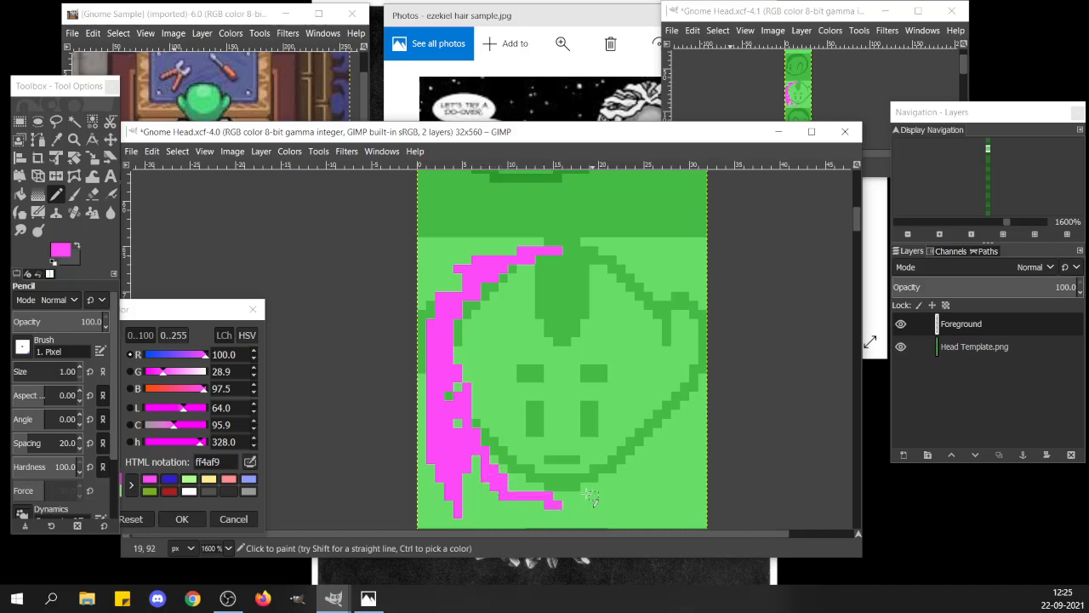
{"action": "left_click", "coordinate": [567, 496]}
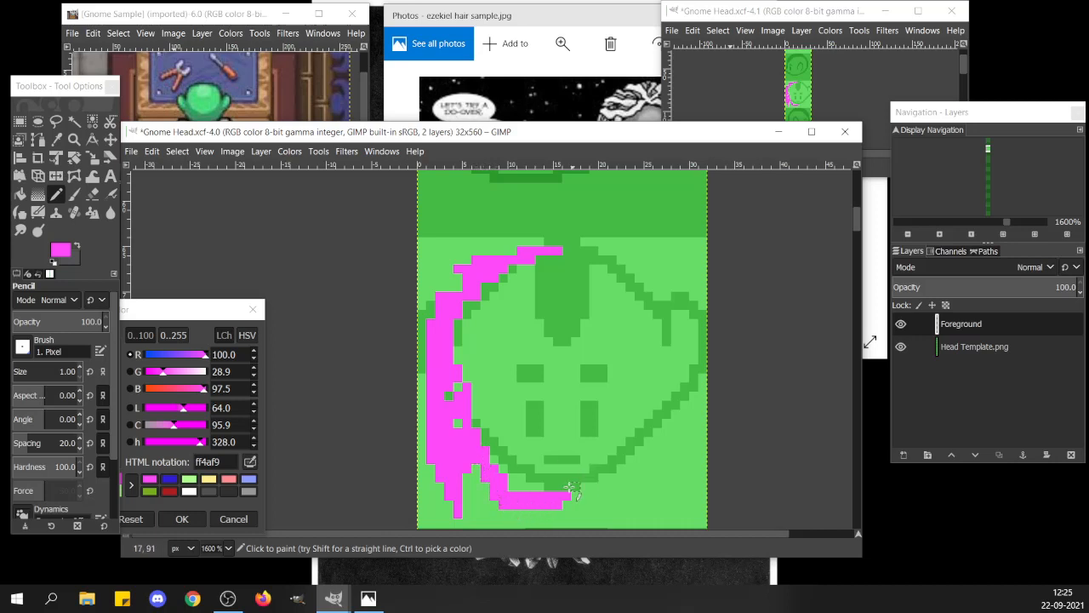
Close the outline with a straight vertical pink line down the head's middle, and bucket-fill the left half including its small gaps.
{"action": "left_click", "coordinate": [557, 252], "text": "shift"}
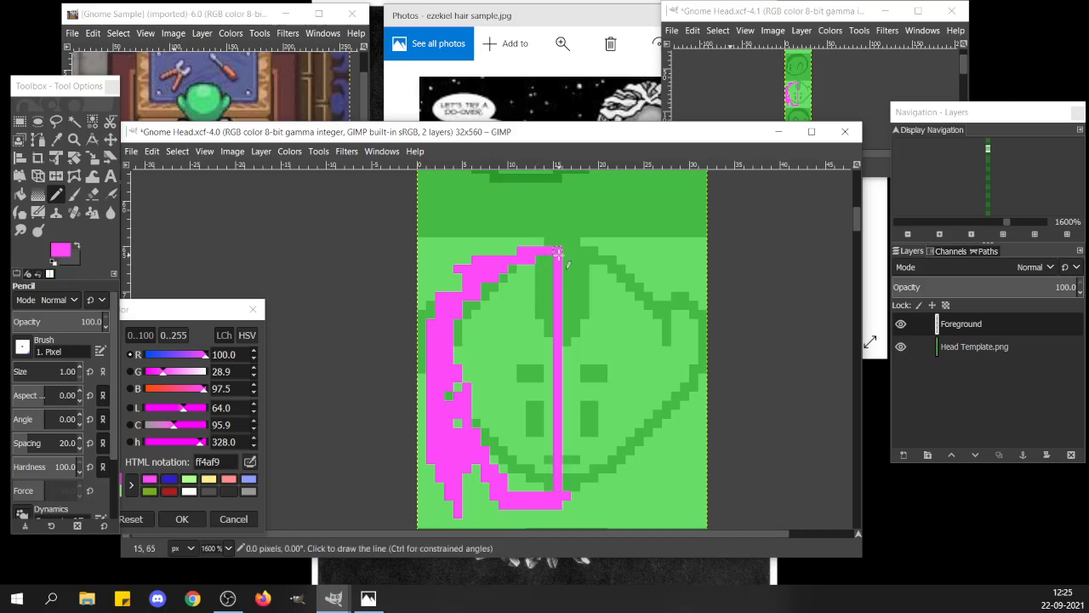
{"action": "key", "text": "shift+b"}
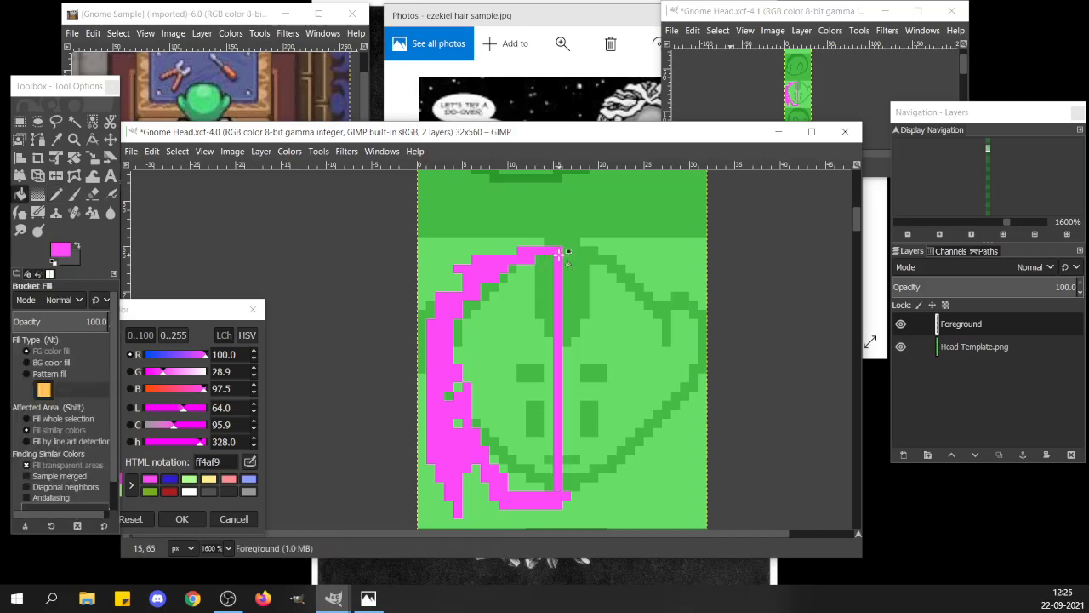
{"action": "left_click", "coordinate": [508, 347]}
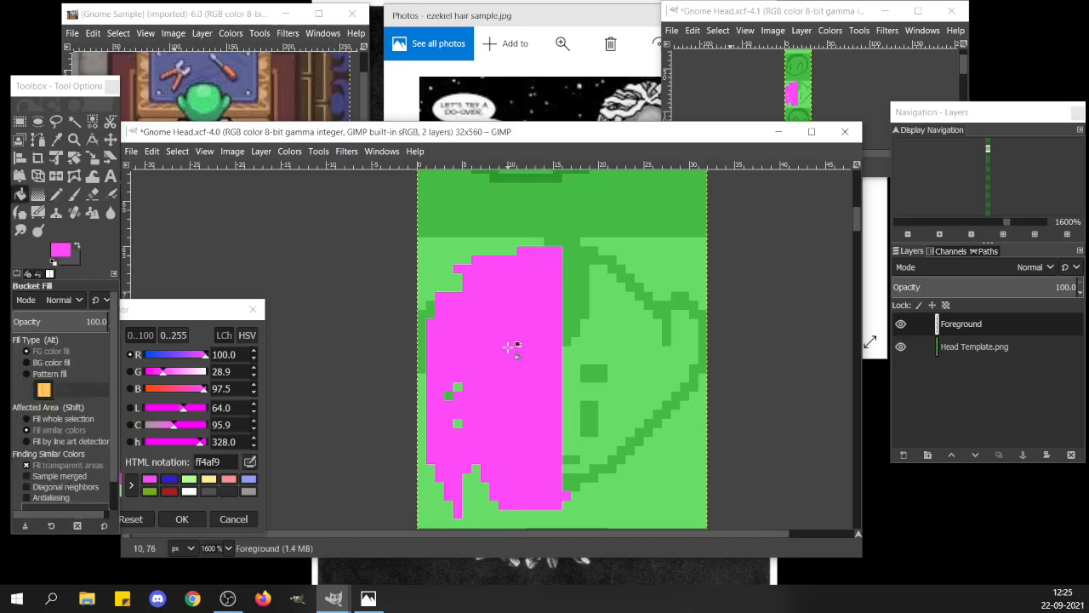
{"action": "left_click", "coordinate": [448, 396]}
{"action": "scroll", "coordinate": [34, 458], "scroll_direction": "down", "scroll_amount": 1}
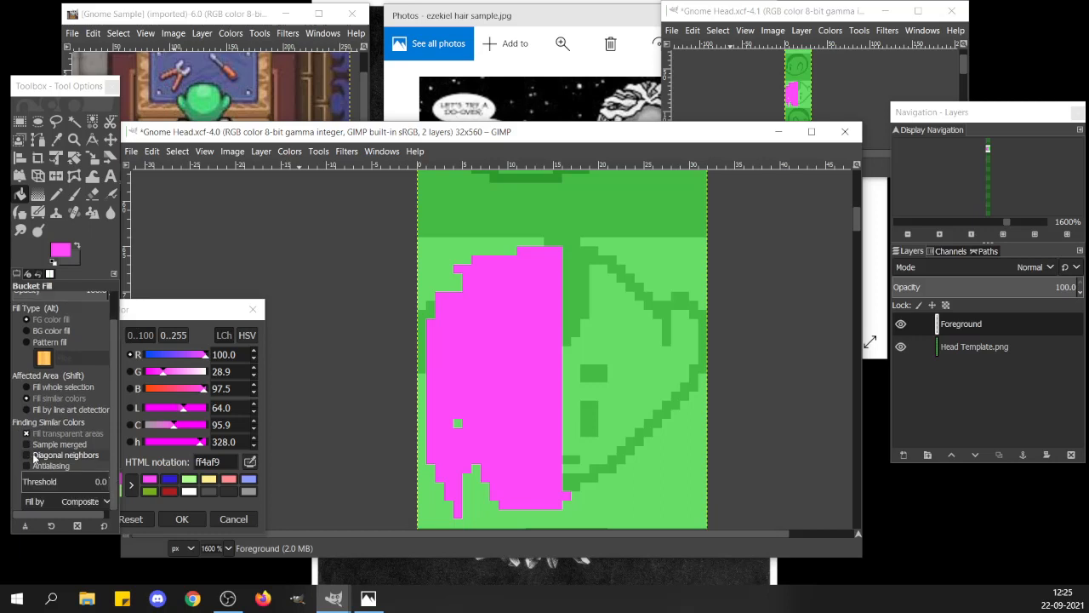
{"action": "left_click", "coordinate": [459, 423]}
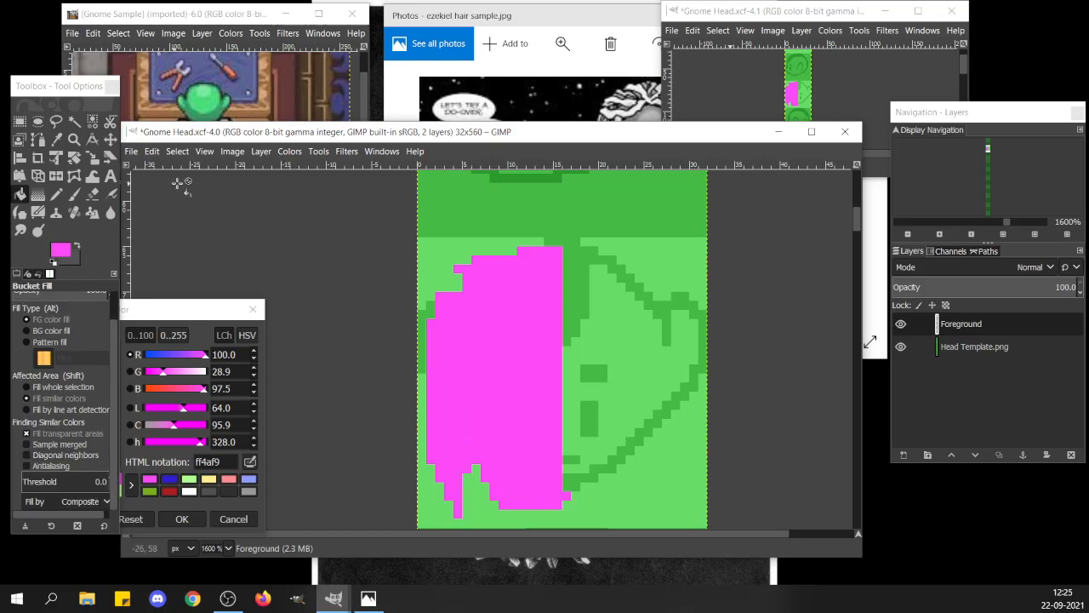
Fill the notch in the upper-left edge of the pink hair shape with a single Pencil pixel.
{"action": "left_click", "coordinate": [56, 194]}
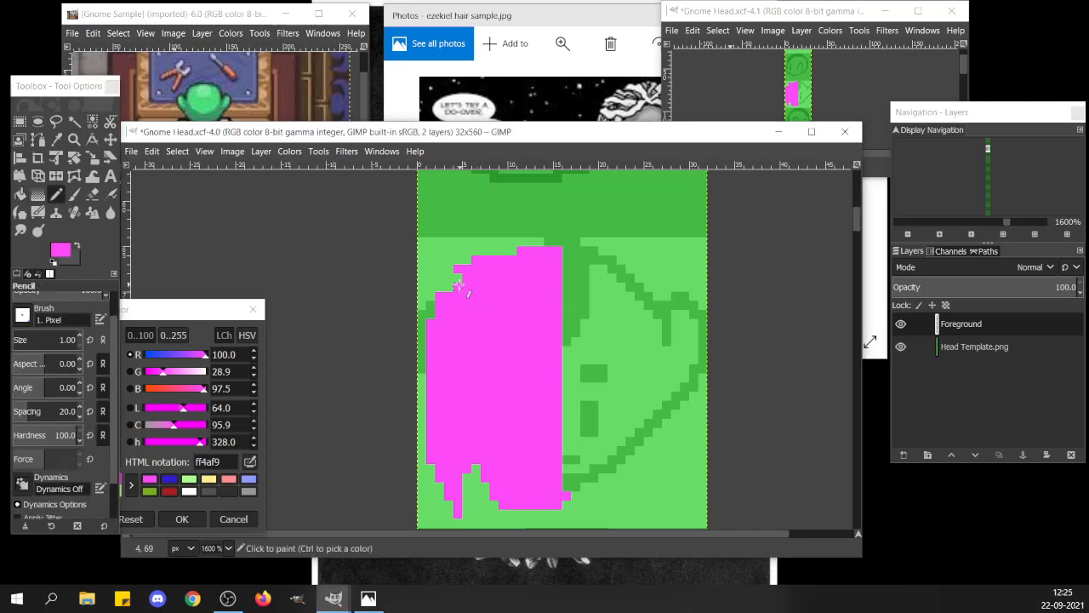
{"action": "left_click", "coordinate": [460, 279]}
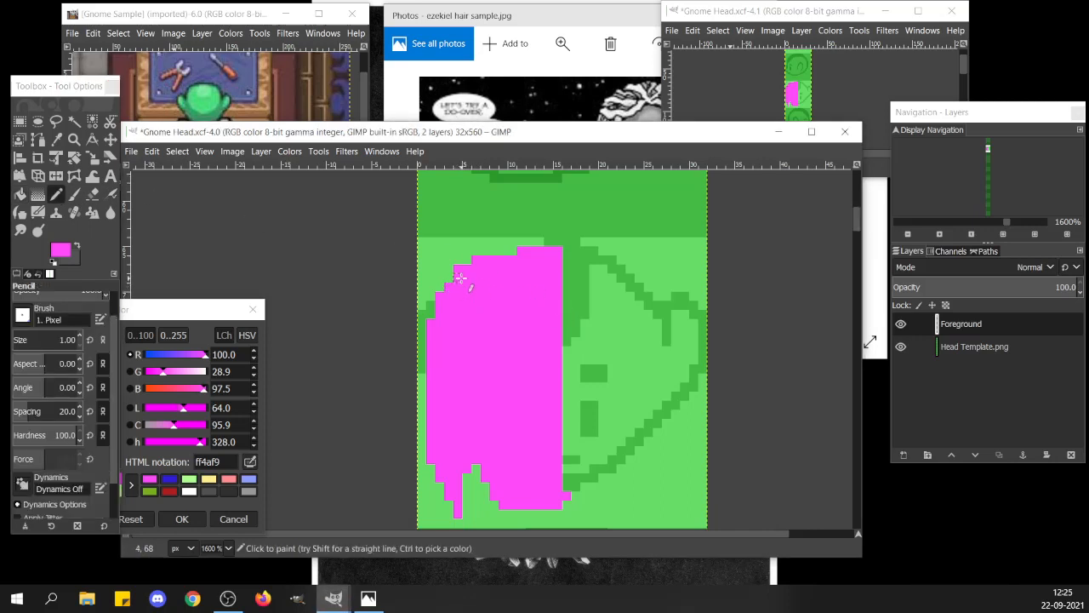
Raise the crown of the pink hair shape by one row of Pencil pixels, smoothing its stepped upper-left curve.
{"action": "left_click", "coordinate": [485, 251]}
{"action": "left_click_drag", "start_coordinate": [485, 252], "coordinate": [511, 248]}
{"action": "left_click_drag", "start_coordinate": [502, 242], "coordinate": [555, 243]}
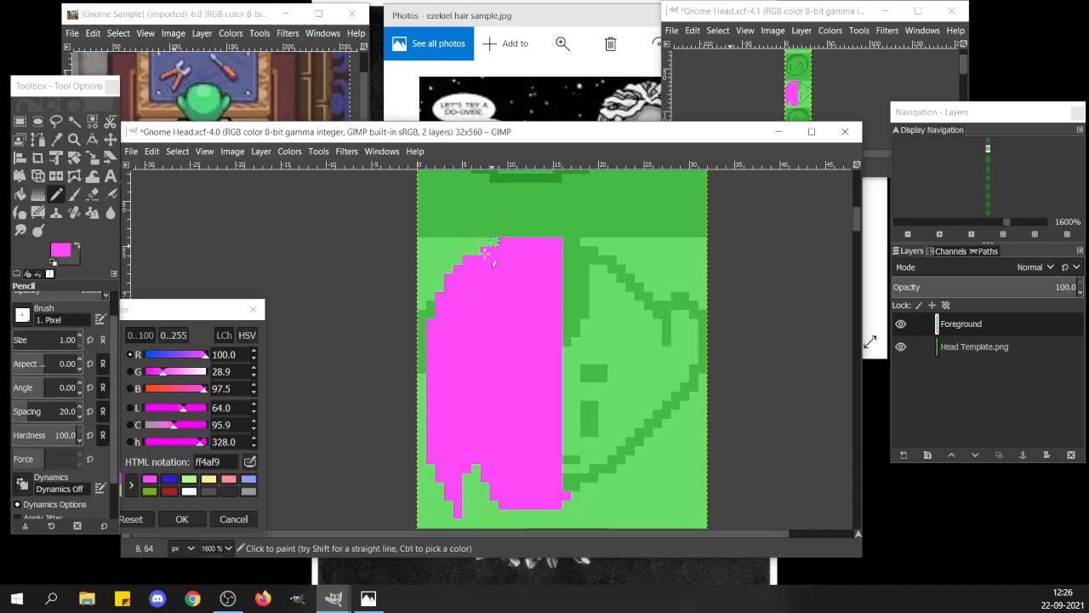
{"action": "scroll", "coordinate": [486, 252], "scroll_direction": "up", "scroll_amount": 3}
{"action": "scroll", "coordinate": [490, 252], "scroll_direction": "up", "scroll_amount": 1}
{"action": "scroll", "coordinate": [489, 252], "scroll_direction": "down", "scroll_amount": 1}
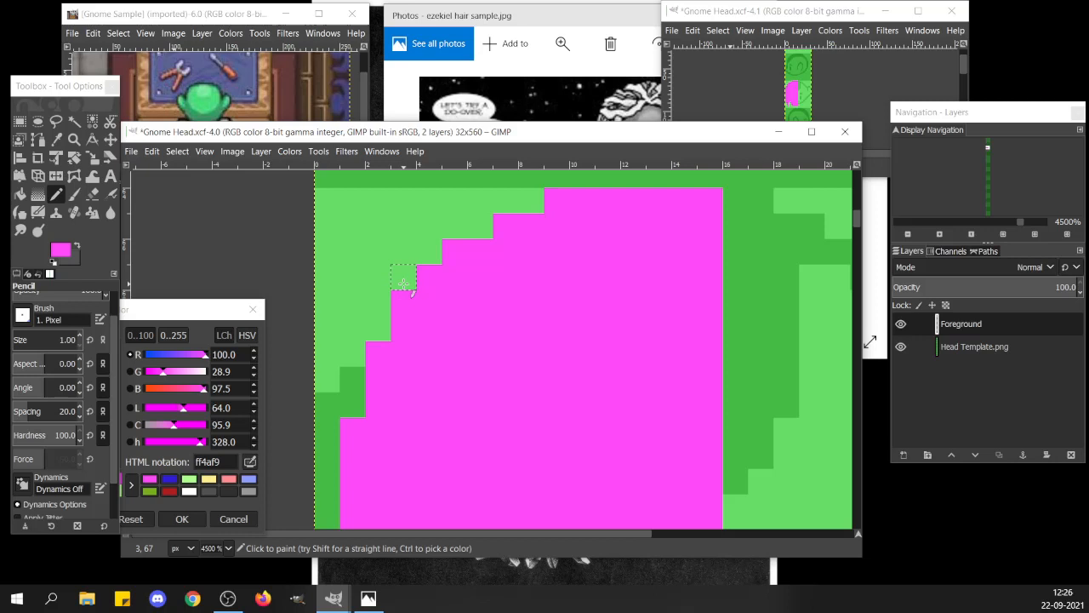
{"action": "left_click", "coordinate": [482, 227]}
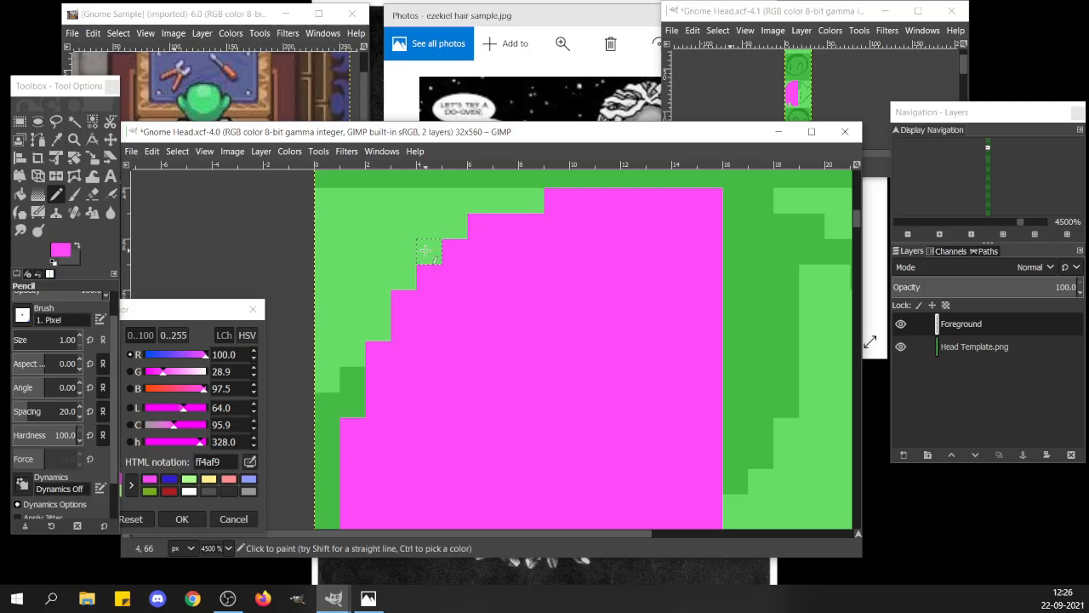
{"action": "left_click", "coordinate": [398, 281]}
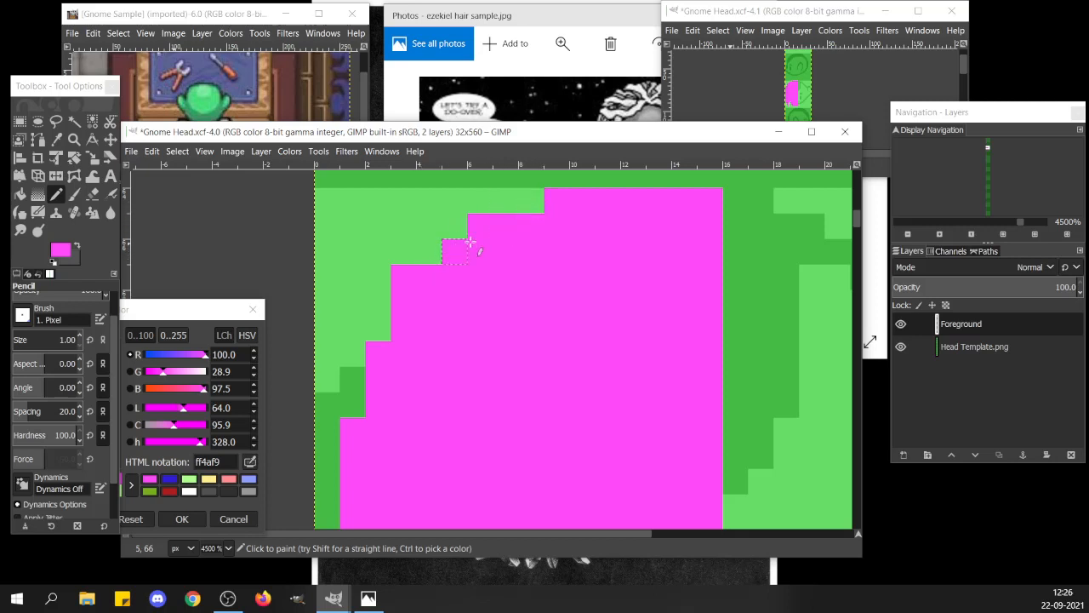
{"action": "key", "text": "ctrl+z"}
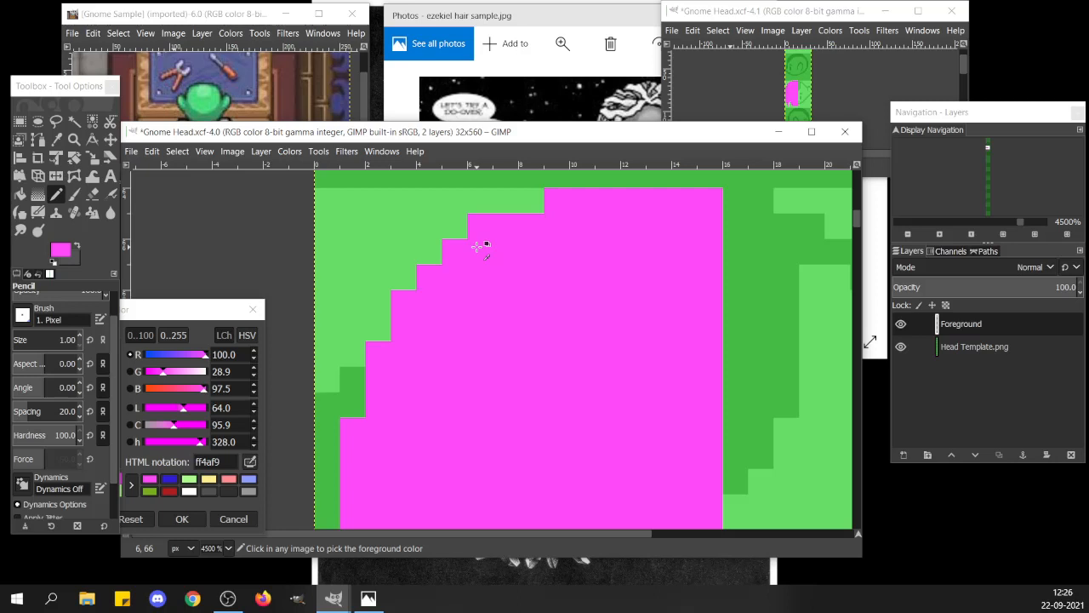
{"action": "key", "text": "ctrl+z"}
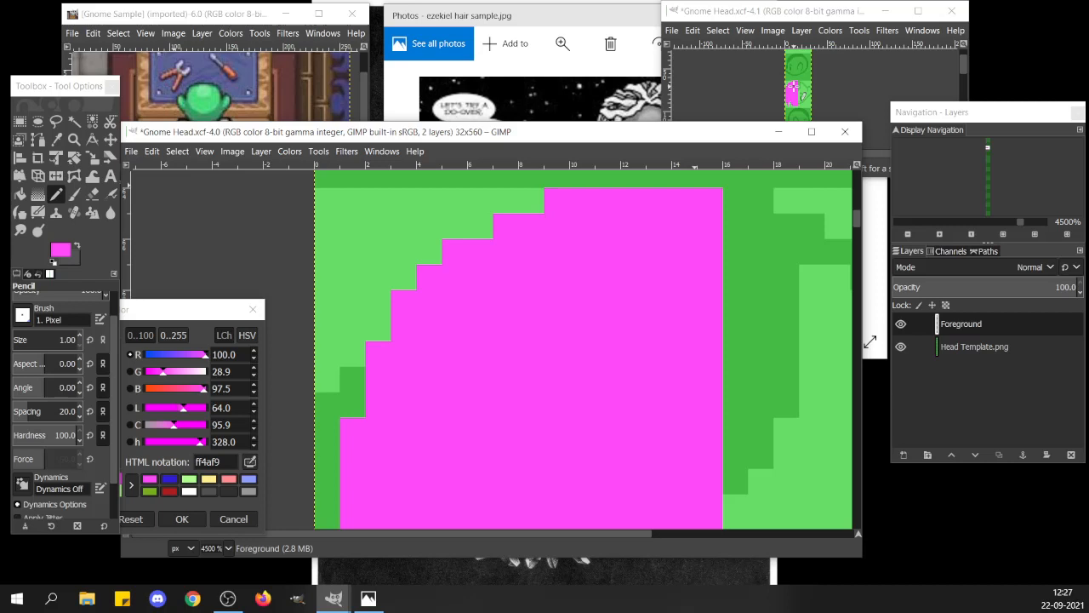
Set the foreground colour to the dark purple 852d82.
{"action": "scroll", "coordinate": [450, 339], "scroll_direction": "down", "scroll_amount": 4}
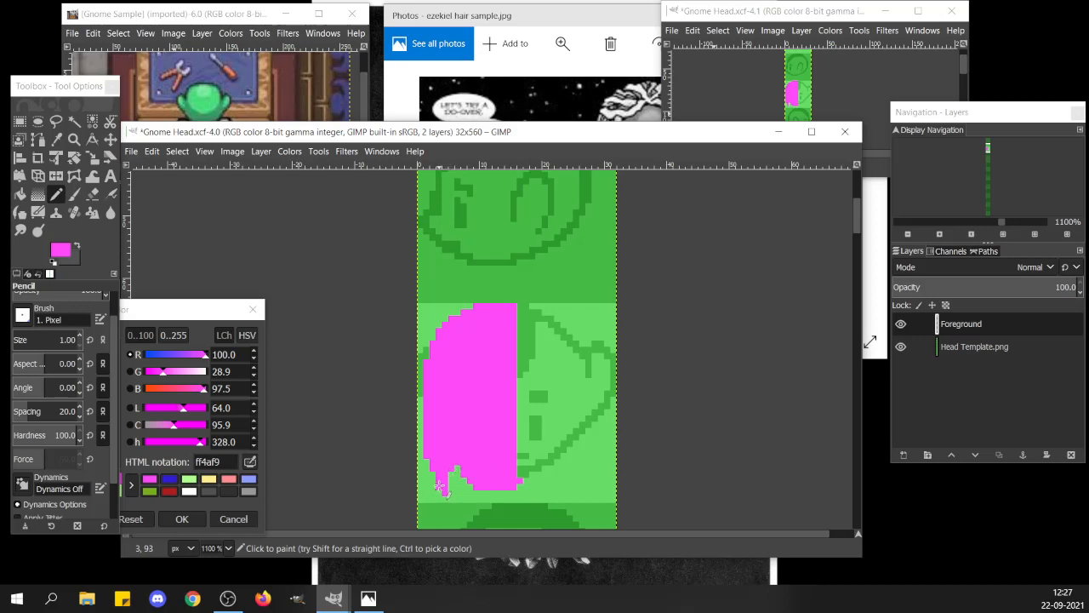
{"action": "left_click", "coordinate": [61, 257]}
{"action": "left_click_drag", "start_coordinate": [86, 370], "coordinate": [77, 406]}
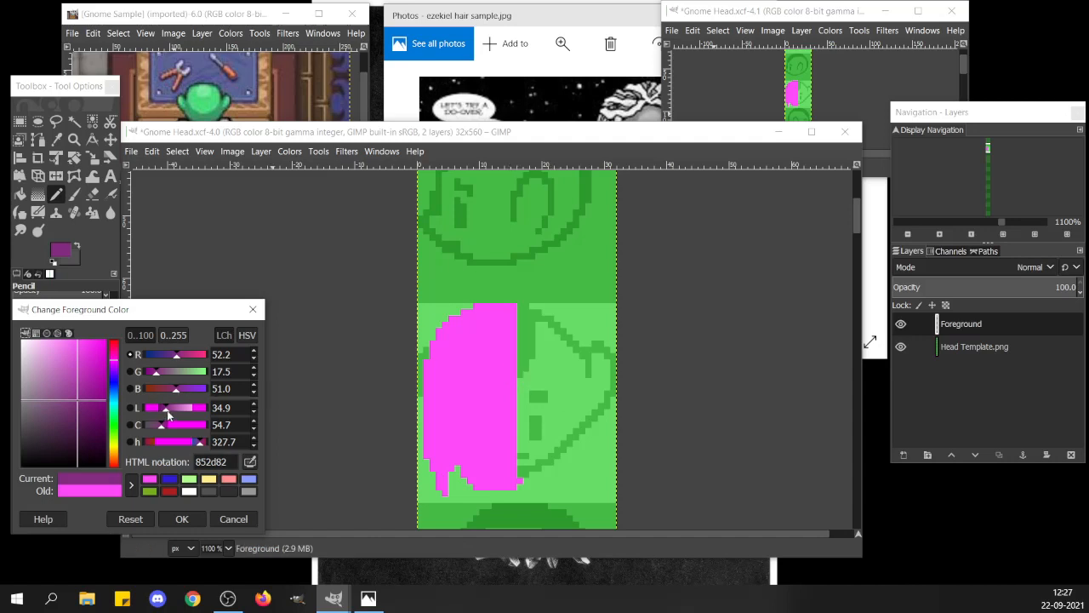
Outline the face opening inside the pink hair with the Pencil, drawing a peaked brow line, a vertical side and a chin line.
{"action": "left_click", "coordinate": [515, 356]}
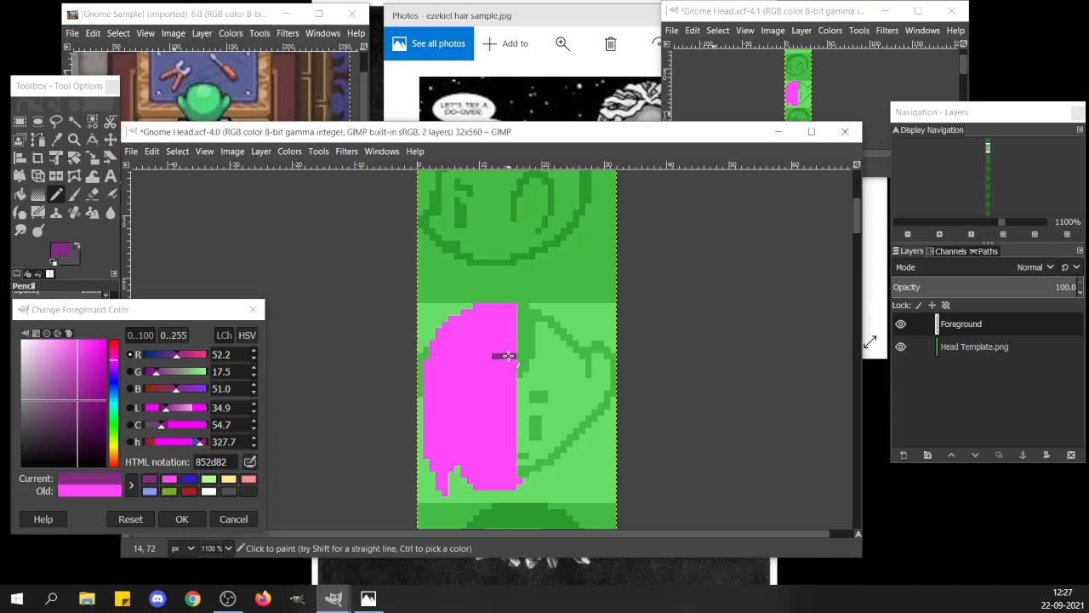
{"action": "left_click", "coordinate": [487, 356], "text": "shift"}
{"action": "left_click", "coordinate": [474, 345]}
{"action": "left_click", "coordinate": [465, 355]}
{"action": "mouse_move", "coordinate": [471, 352]}
{"action": "left_mouse_down"}
{"action": "mouse_move", "coordinate": [462, 456]}
{"action": "mouse_move", "coordinate": [475, 402]}
{"action": "mouse_move", "coordinate": [475, 415]}
{"action": "mouse_move", "coordinate": [513, 421]}
{"action": "mouse_move", "coordinate": [470, 422]}
{"action": "mouse_move", "coordinate": [469, 395]}
{"action": "mouse_move", "coordinate": [466, 421]}
{"action": "left_mouse_up"}
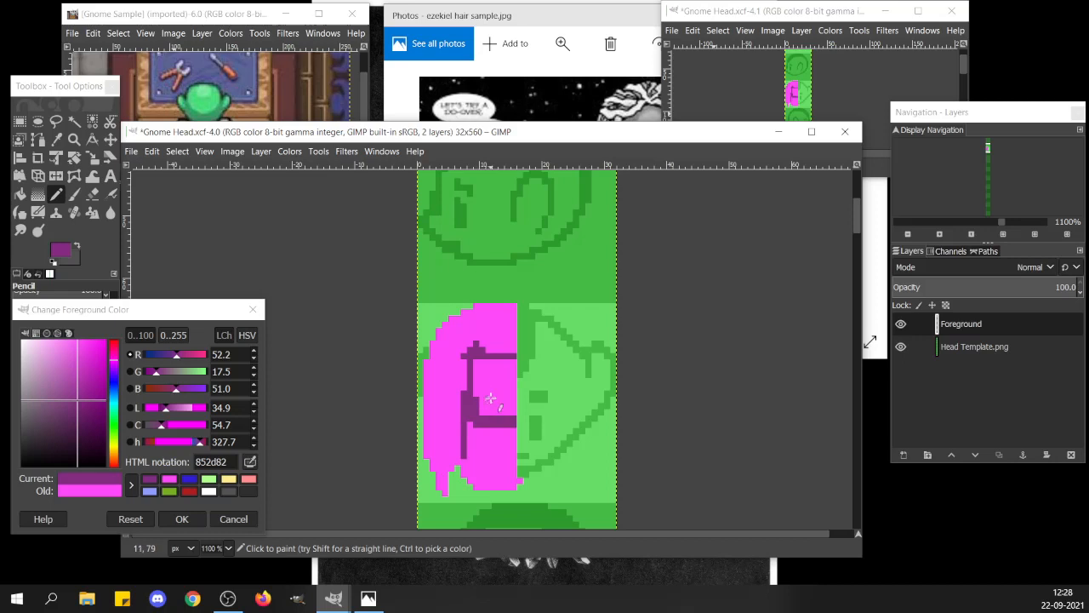
Select the brow, side and chin lines of the purple face outline, and paste a copy 3 pixels lower, merged into the Foreground layer.
{"action": "key", "text": "r"}
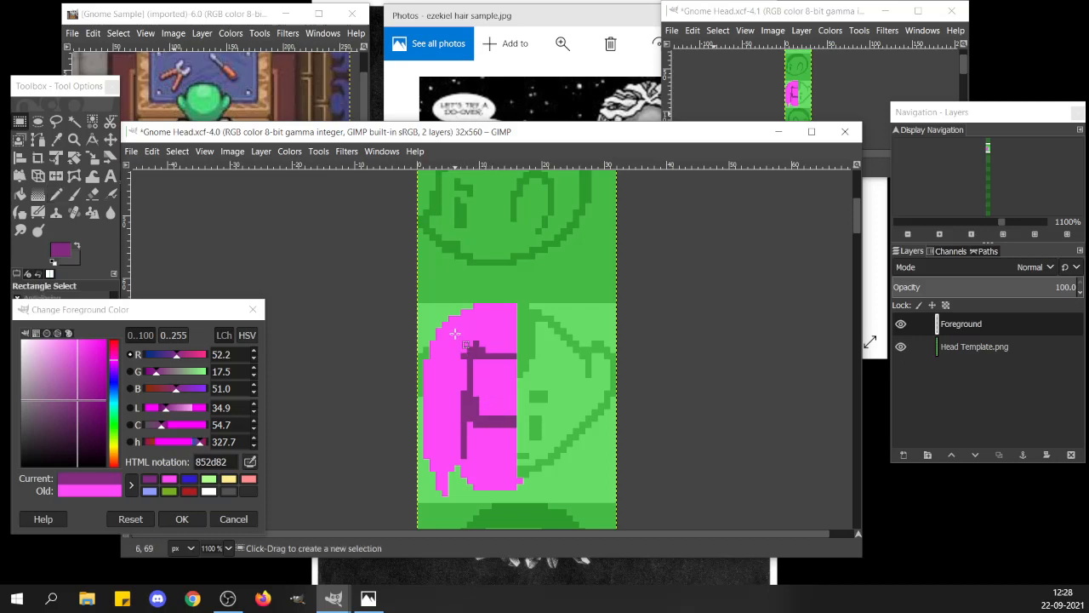
{"action": "left_click_drag", "start_coordinate": [454, 322], "coordinate": [515, 434]}
{"action": "key", "text": "ctrl+c"}
{"action": "key", "text": "ctrl+v"}
{"action": "key", "text": "Down"}
{"action": "key", "text": "Down"}
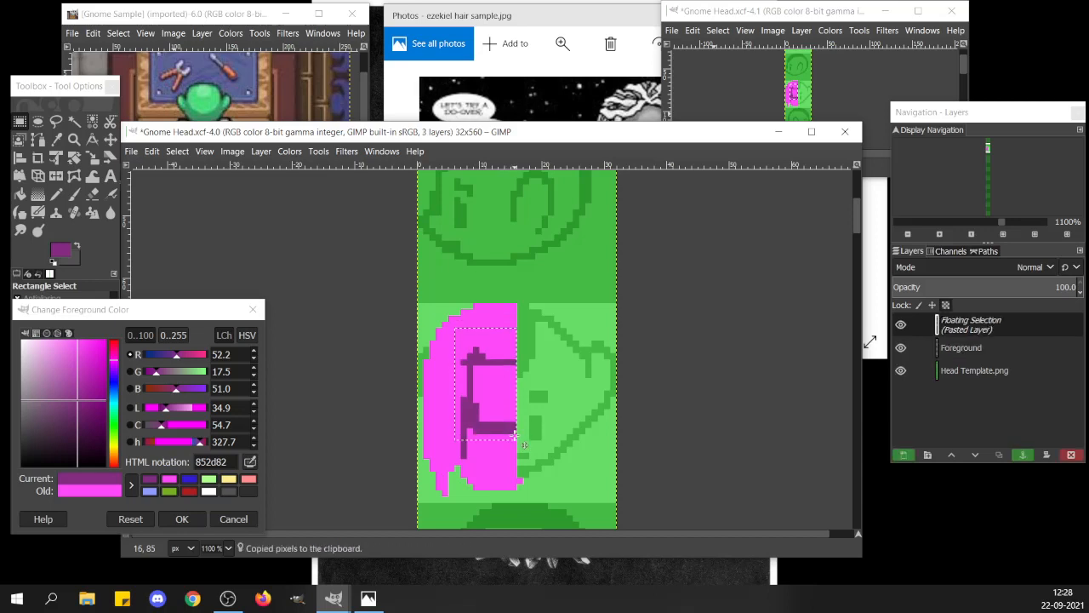
{"action": "key", "text": "Down"}
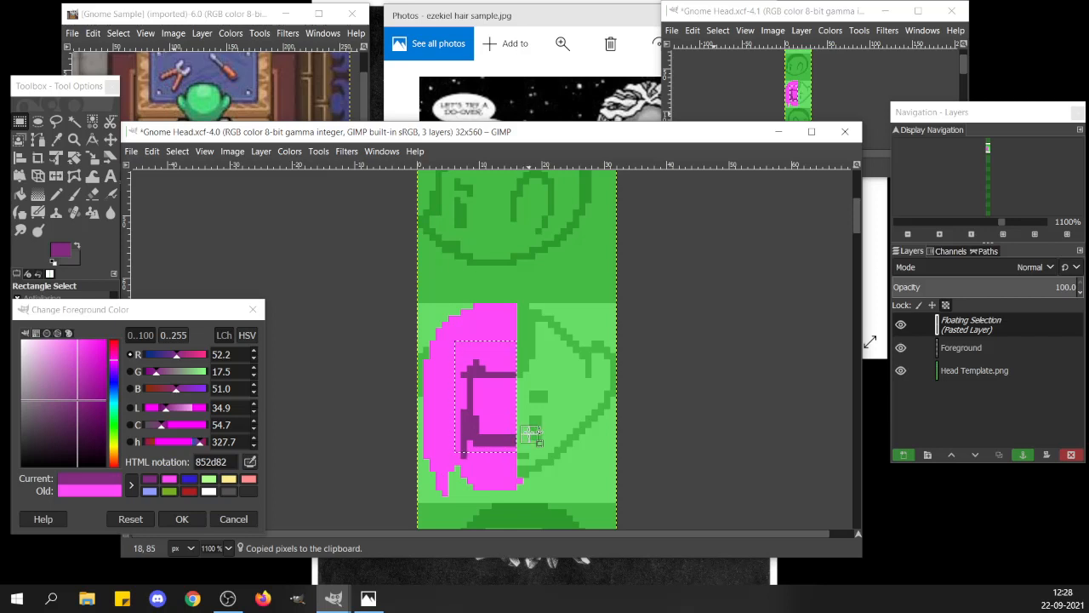
{"action": "left_click", "coordinate": [529, 433]}
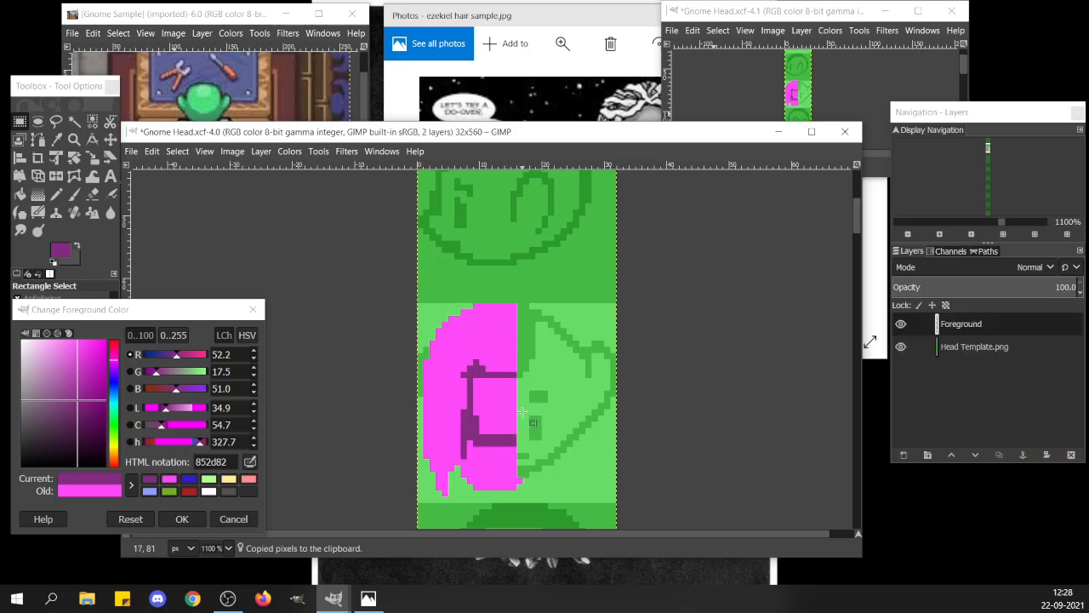
{"action": "left_click_drag", "start_coordinate": [522, 410], "coordinate": [549, 449]}
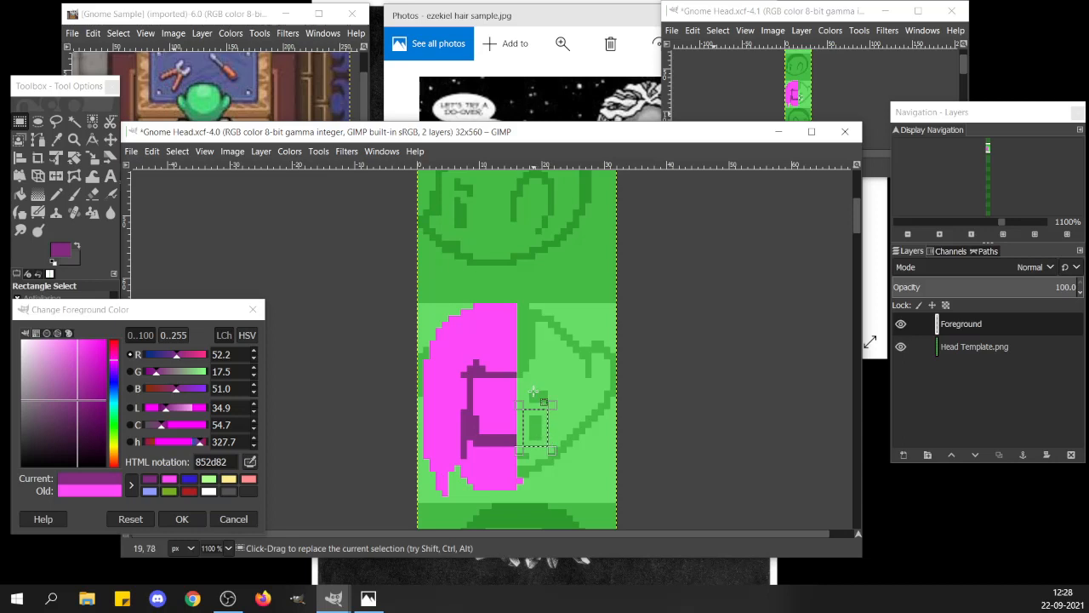
{"action": "left_click", "coordinate": [533, 393]}
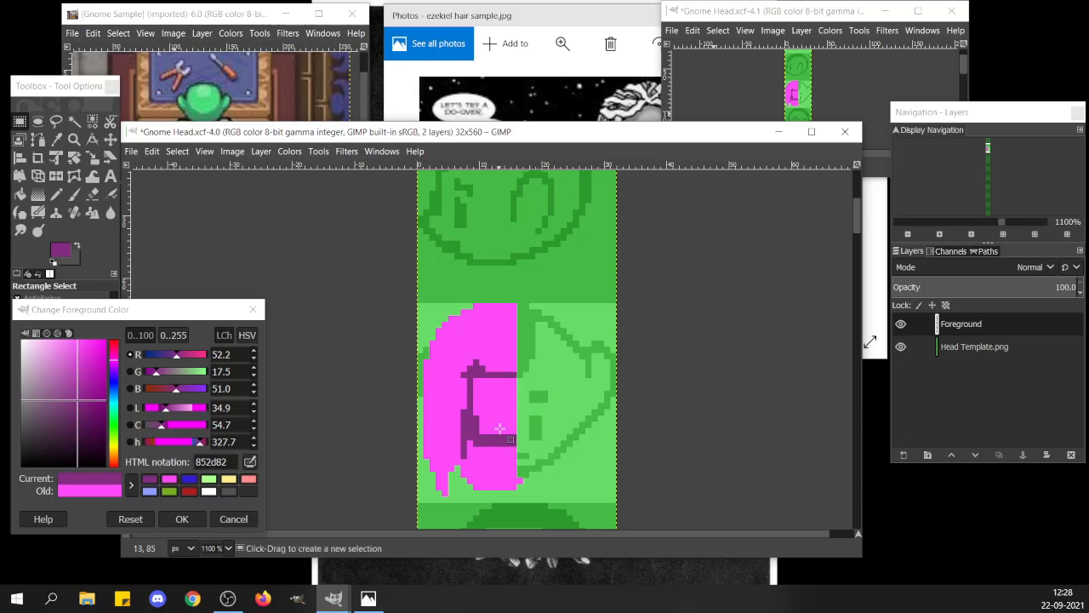
Thicken the inside of the purple face outline with the Pencil and bucket-fill the remaining pink area within it.
{"action": "scroll", "coordinate": [501, 425], "scroll_direction": "up", "scroll_amount": 4}
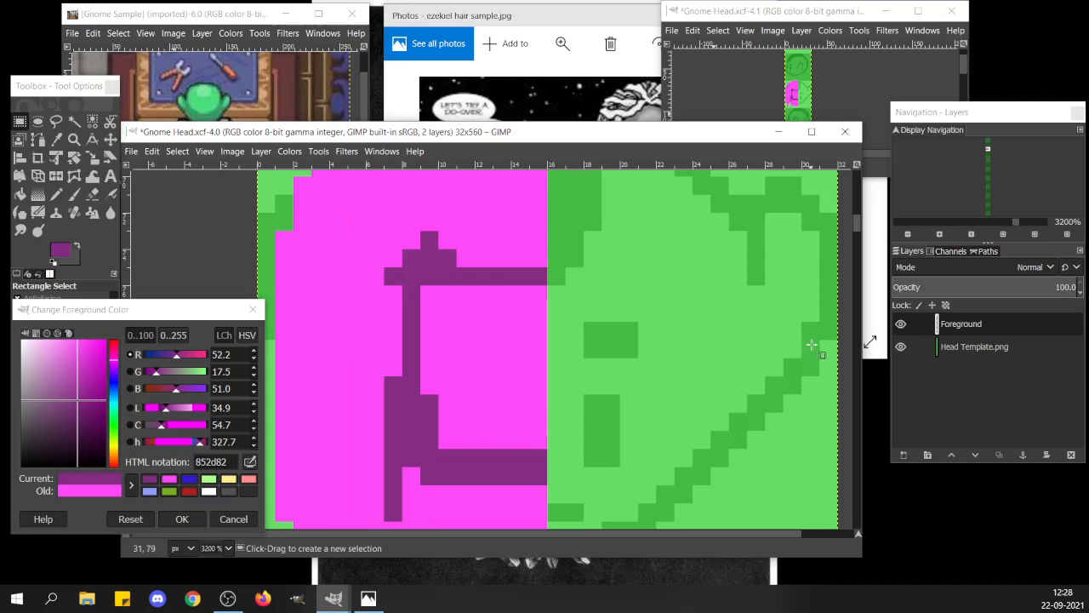
{"action": "scroll", "coordinate": [859, 224], "scroll_direction": "down", "scroll_amount": 2}
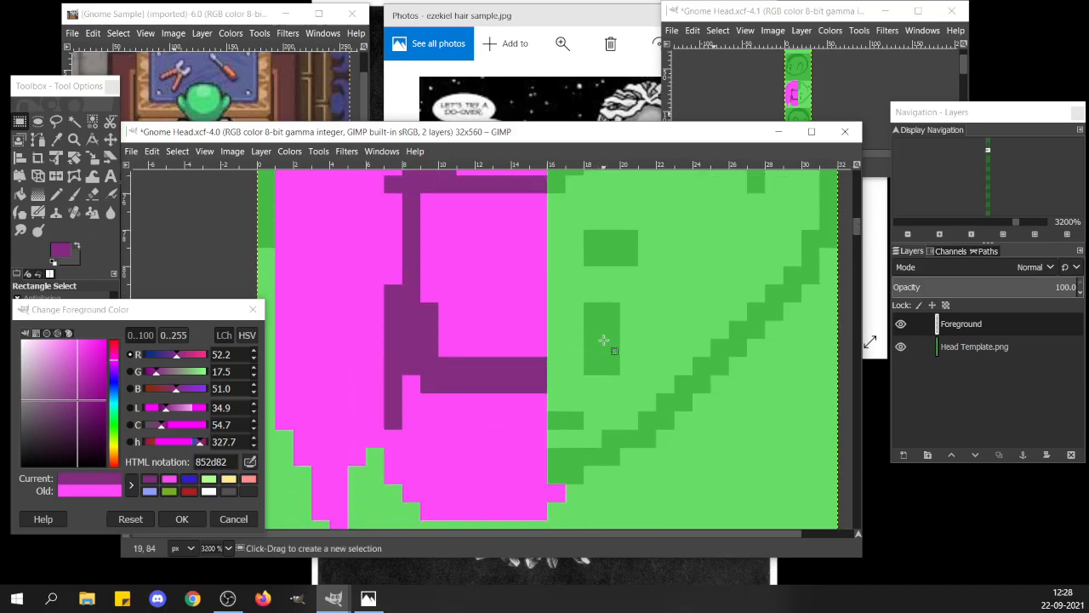
{"action": "left_click", "coordinate": [57, 196]}
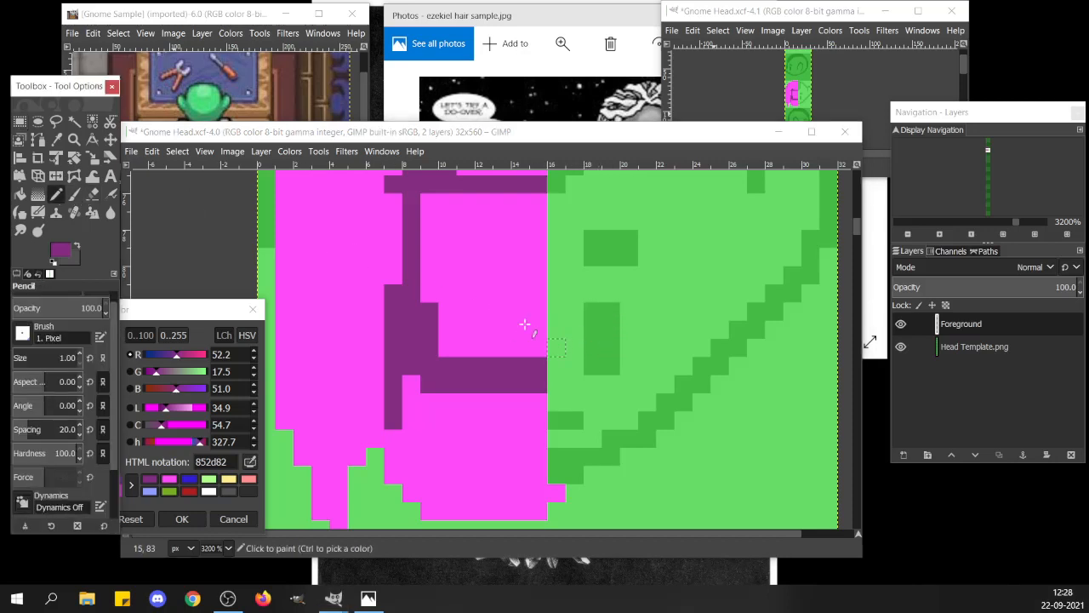
{"action": "mouse_move", "coordinate": [483, 347]}
{"action": "left_mouse_down"}
{"action": "mouse_move", "coordinate": [531, 316]}
{"action": "mouse_move", "coordinate": [530, 208]}
{"action": "mouse_move", "coordinate": [433, 209]}
{"action": "mouse_move", "coordinate": [435, 245]}
{"action": "left_mouse_up"}
{"action": "key", "text": "shift+b"}
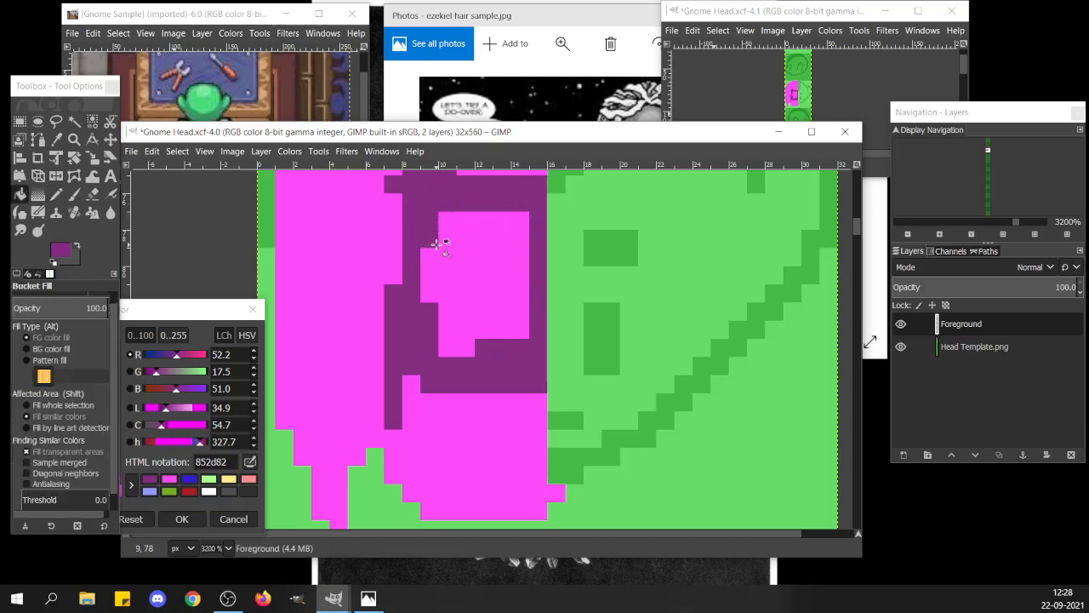
{"action": "left_click", "coordinate": [477, 263]}
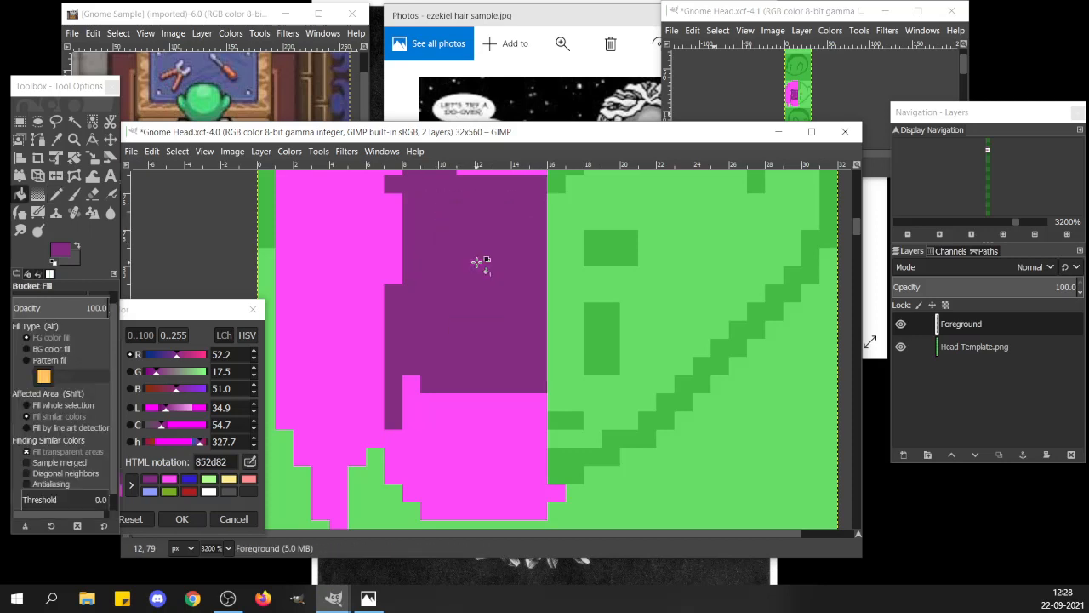
Extend the purple face area along its brow and outer side with Pencil pixels, and draw a short purple bar below it.
{"action": "key", "text": "n"}
{"action": "scroll", "coordinate": [477, 263], "scroll_direction": "down", "scroll_amount": 3, "text": "ctrl"}
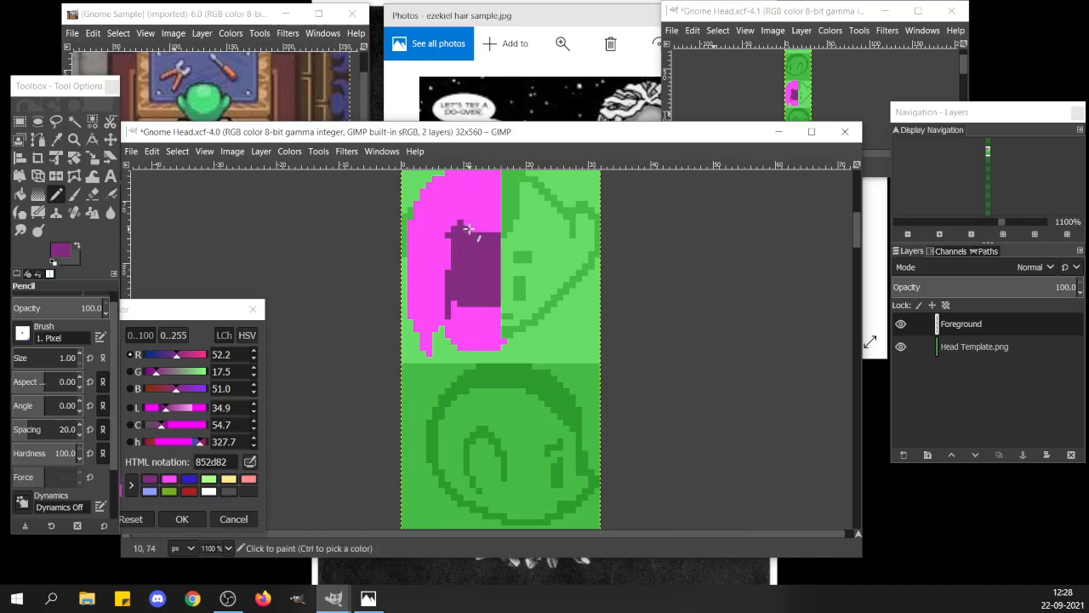
{"action": "left_click", "coordinate": [464, 223]}
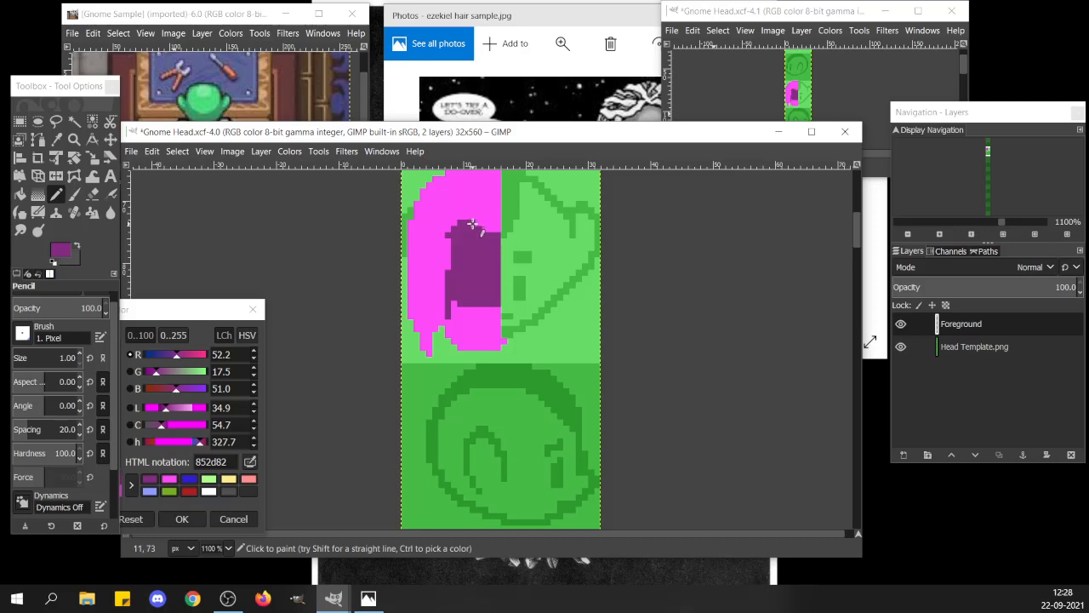
{"action": "left_click", "coordinate": [491, 230]}
{"action": "left_click", "coordinate": [497, 230]}
{"action": "left_click_drag", "start_coordinate": [448, 240], "coordinate": [449, 272]}
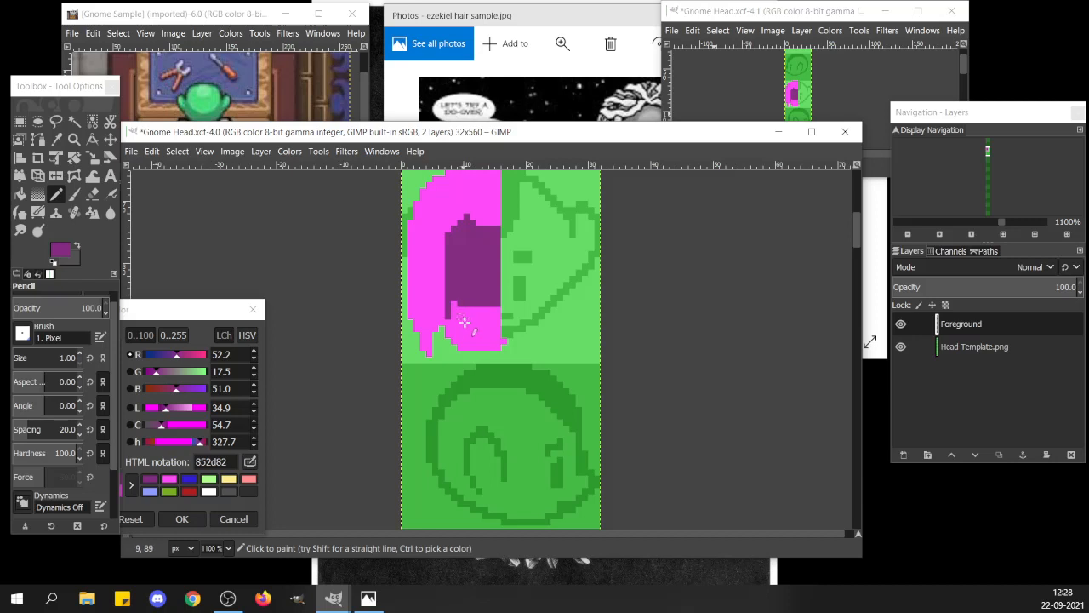
{"action": "mouse_move", "coordinate": [468, 327]}
{"action": "left_mouse_down"}
{"action": "mouse_move", "coordinate": [504, 334]}
{"action": "mouse_move", "coordinate": [475, 322]}
{"action": "left_mouse_up"}
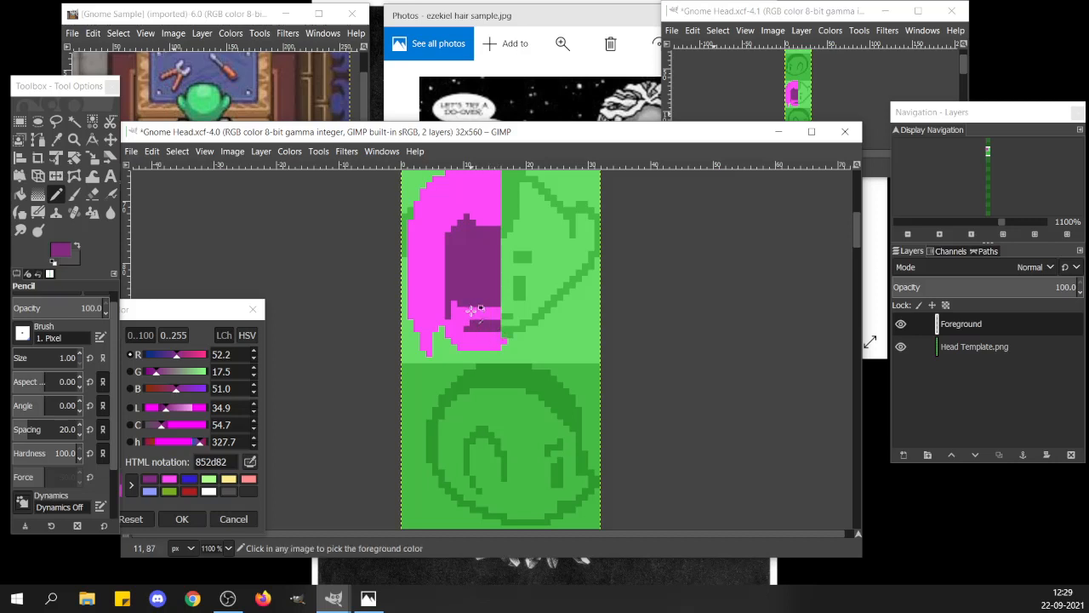
Pick the hair's bright pink, trim the bottom row of the purple face area and lengthen the hair's lower edge by one row.
{"action": "left_click", "coordinate": [473, 312], "text": "ctrl"}
{"action": "left_click_drag", "start_coordinate": [474, 303], "coordinate": [496, 304]}
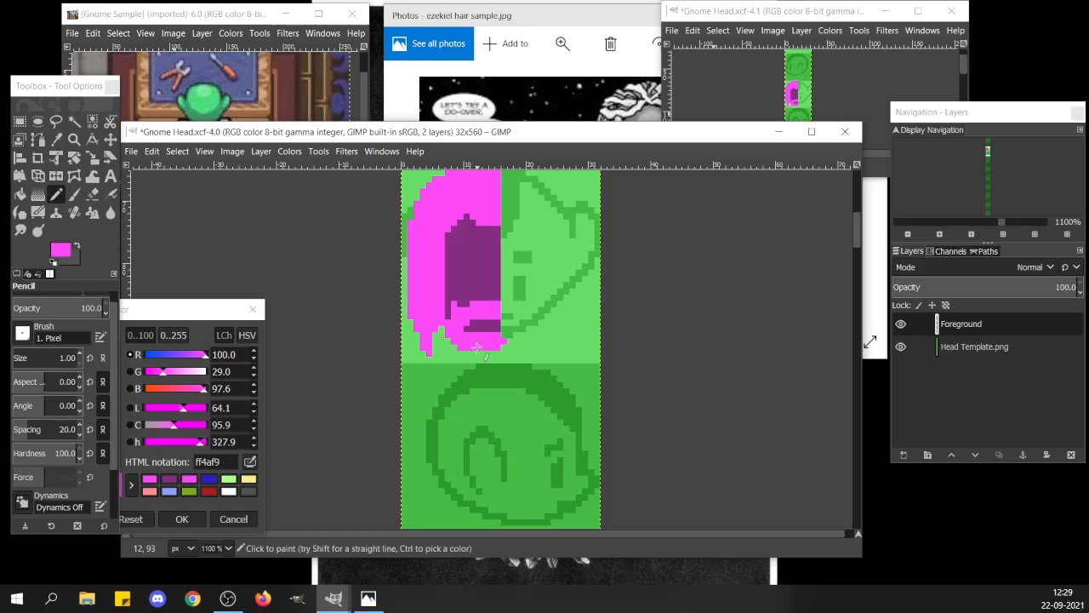
{"action": "left_click_drag", "start_coordinate": [474, 348], "coordinate": [492, 351]}
Refine the outer side of the face area by trimming it in pink and repainting part of the edge in the picked dark purple.
{"action": "scroll", "coordinate": [497, 352], "scroll_direction": "down", "scroll_amount": 2, "text": "ctrl"}
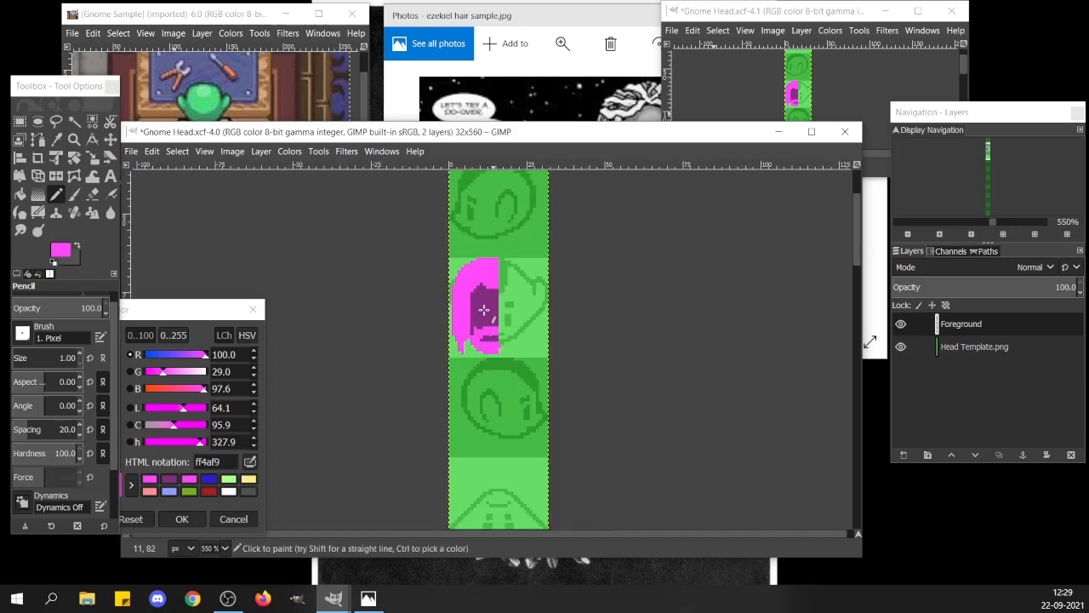
{"action": "scroll", "coordinate": [481, 309], "scroll_direction": "up", "scroll_amount": 2, "text": "ctrl"}
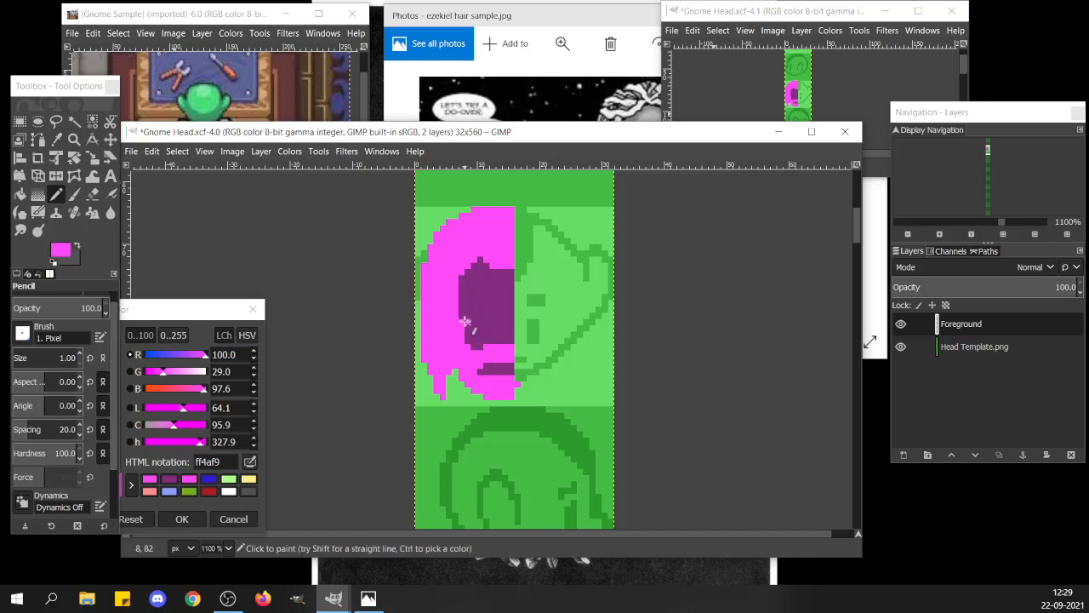
{"action": "left_click_drag", "start_coordinate": [465, 321], "coordinate": [461, 311]}
{"action": "left_click", "coordinate": [492, 308], "text": "ctrl"}
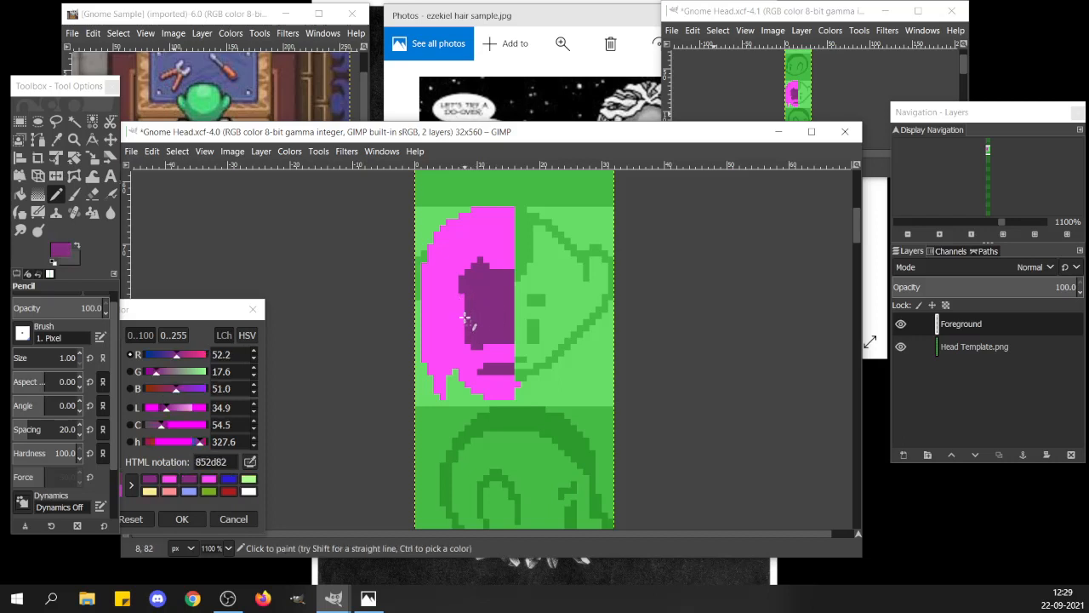
{"action": "left_click_drag", "start_coordinate": [464, 330], "coordinate": [463, 293]}
Select the 16 × 32 px left half of the pink head and paste a copy of it.
{"action": "key", "text": "r"}
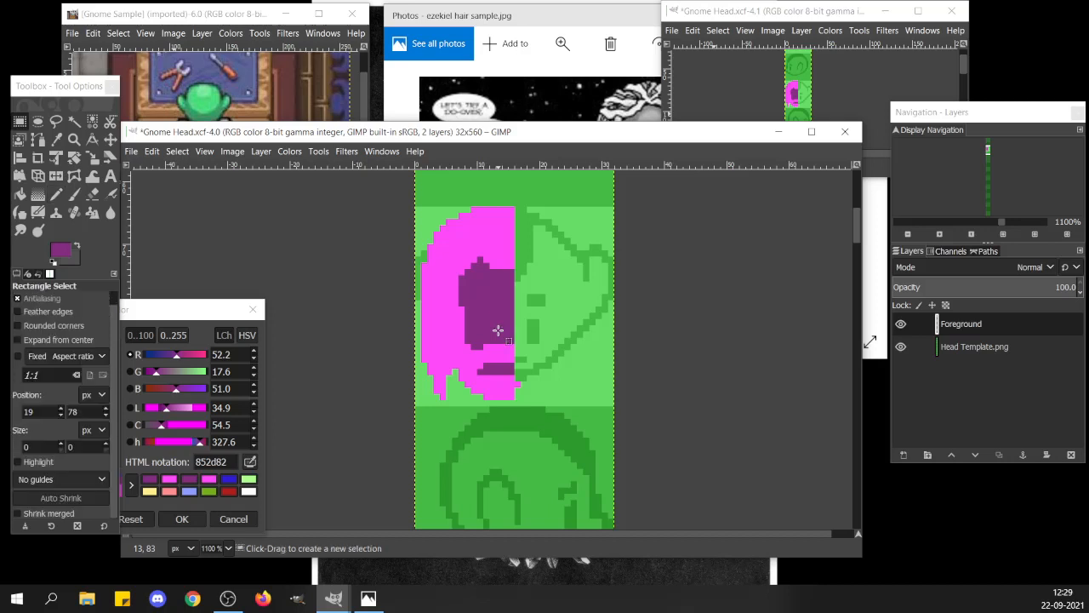
{"action": "left_click_drag", "start_coordinate": [412, 205], "coordinate": [515, 408]}
{"action": "key", "text": "ctrl+c"}
{"action": "key", "text": "ctrl+v"}
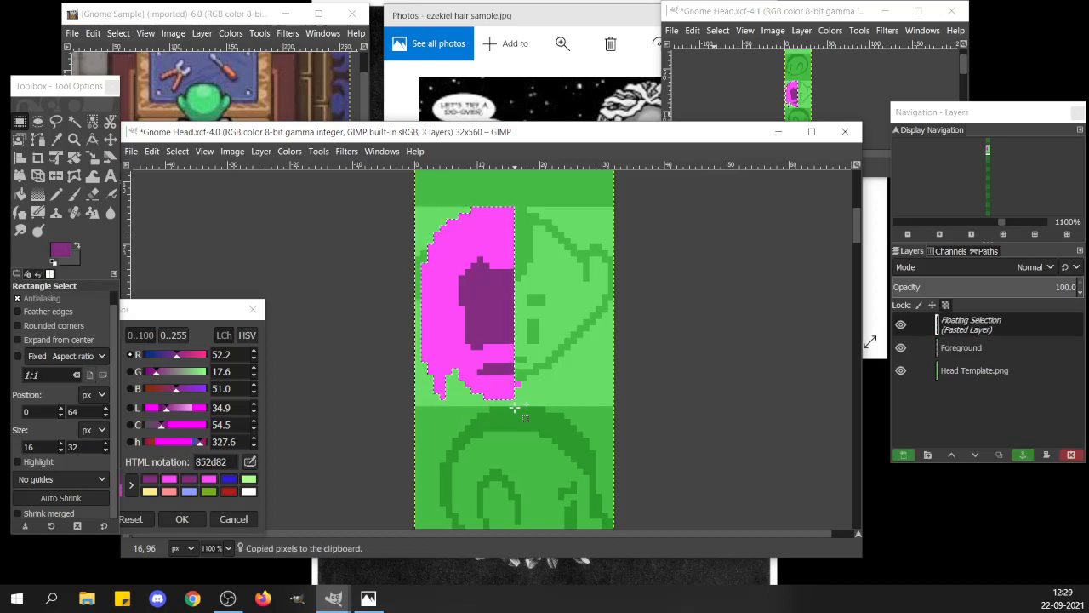
Flip the pasted left half of the head horizontally.
{"action": "key", "text": "shift+f"}
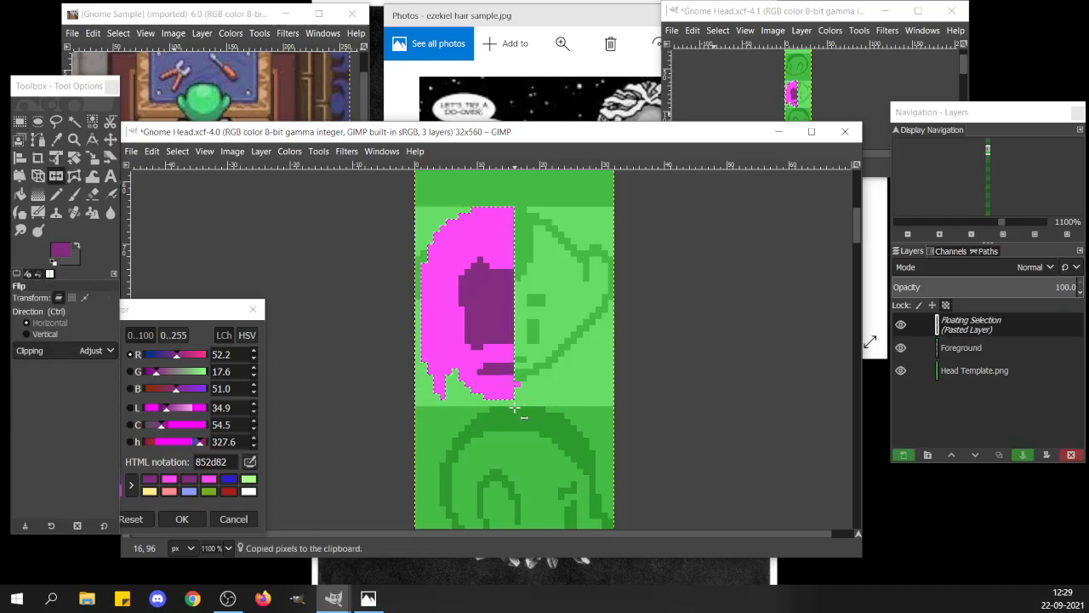
{"action": "key", "text": "ctrl"}
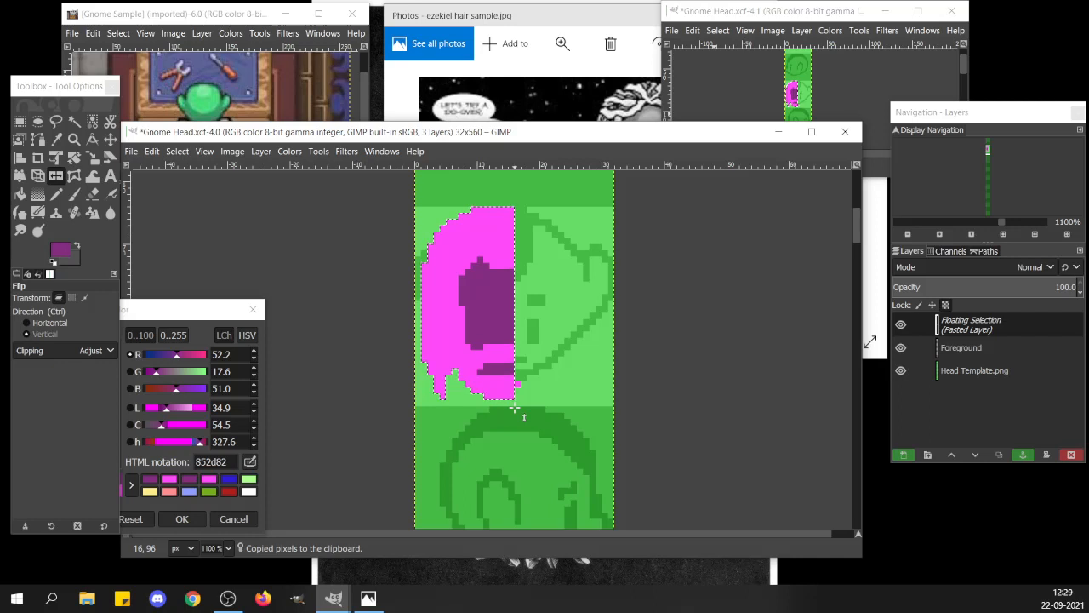
{"action": "key", "text": "ctrl+c"}
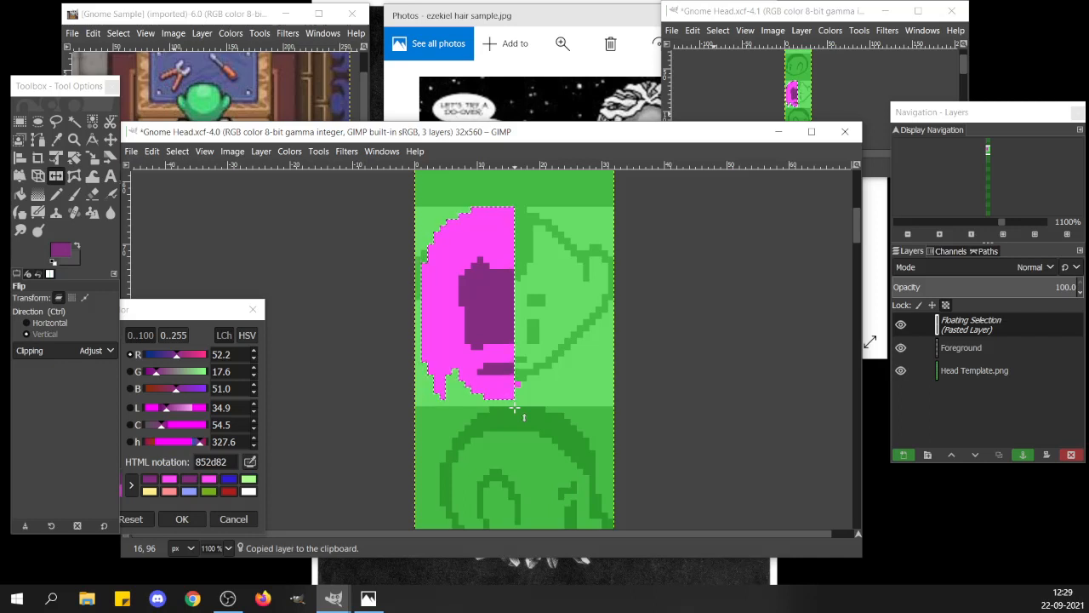
{"action": "key", "text": "ctrl+v"}
{"action": "key", "text": "ctrl"}
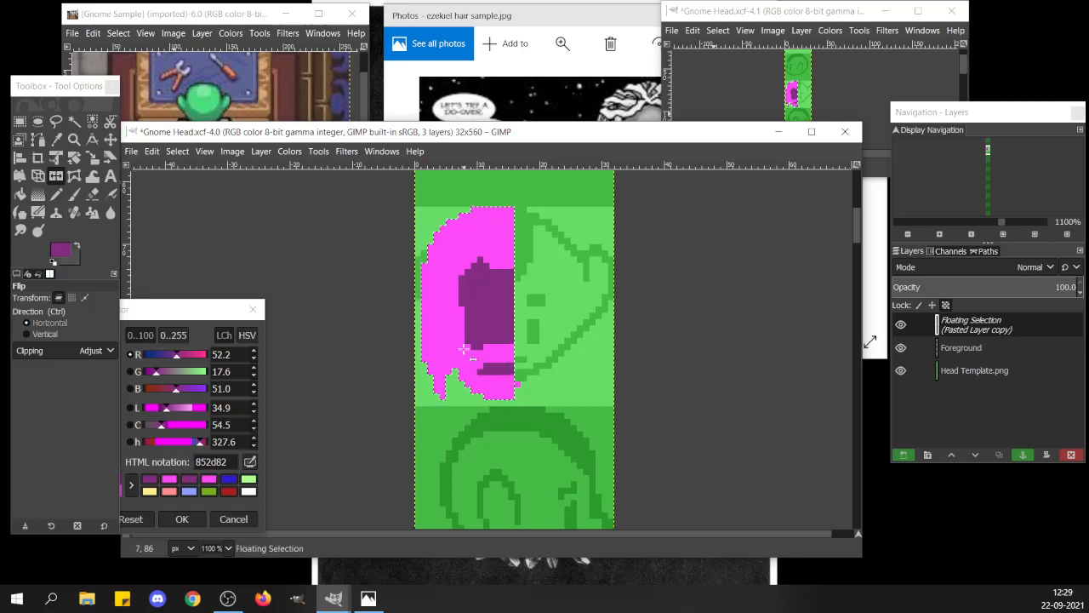
{"action": "key", "text": "ctrl"}
{"action": "key", "text": "ctrl"}
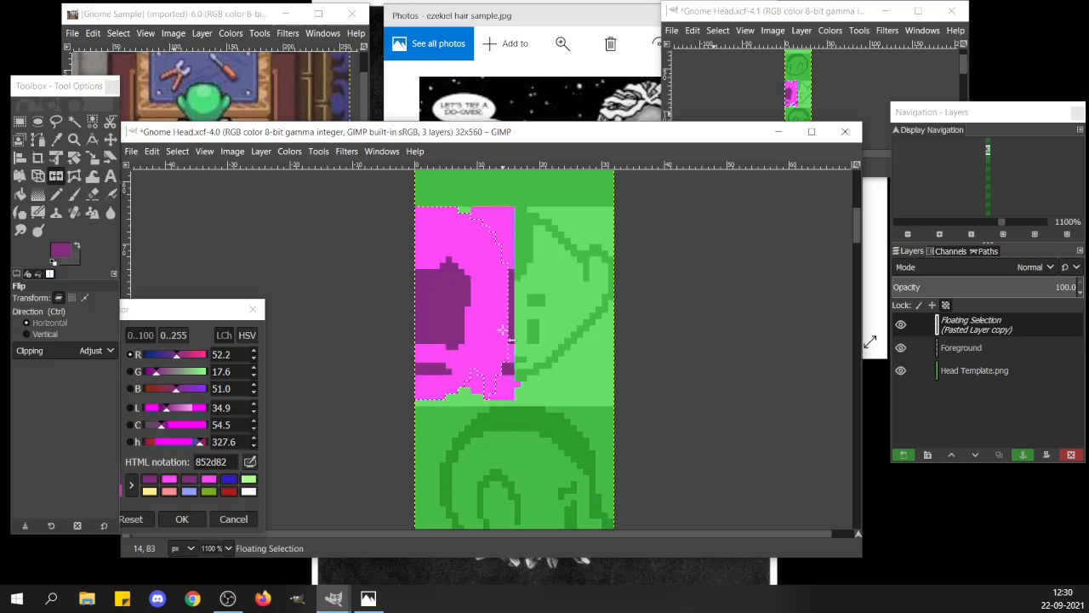
Move the flipped copy onto the right half of the head frame and anchor it.
{"action": "key", "text": "m"}
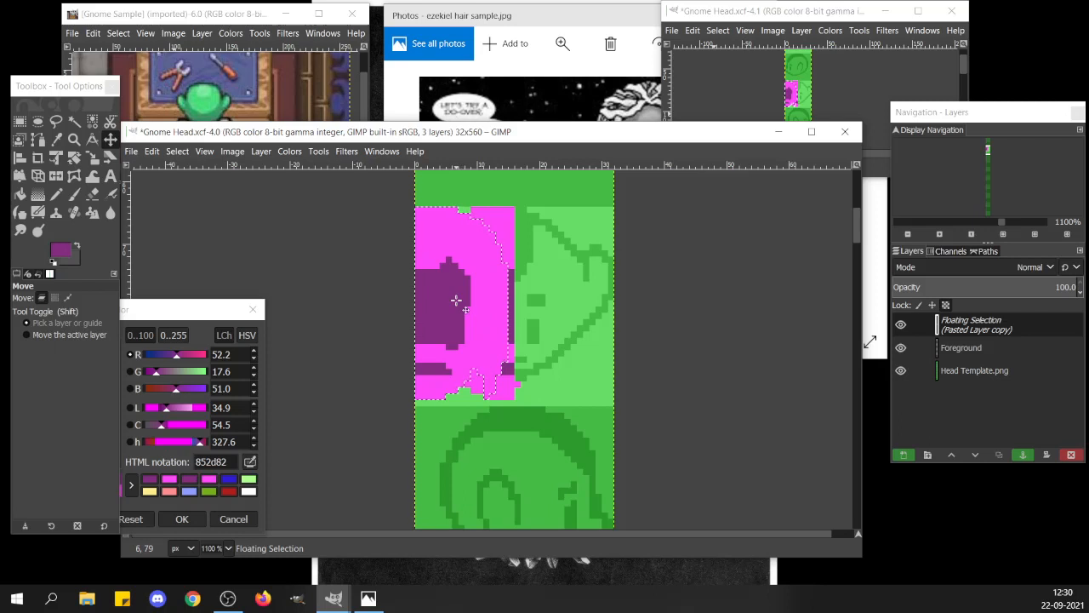
{"action": "left_click_drag", "start_coordinate": [456, 301], "coordinate": [554, 301]}
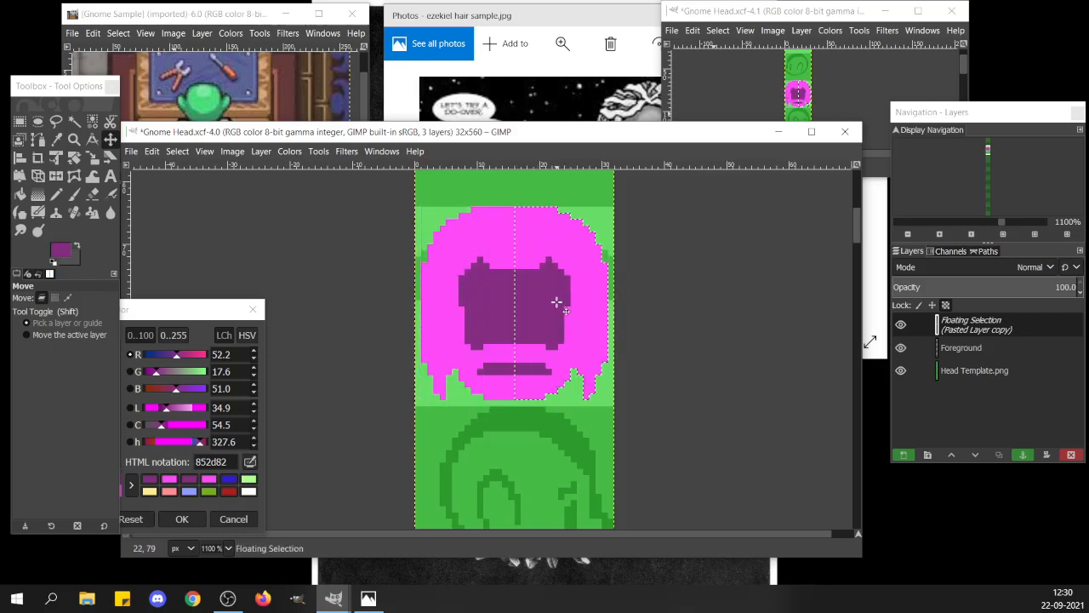
{"action": "key", "text": "ctrl+h"}
{"action": "key", "text": "n"}
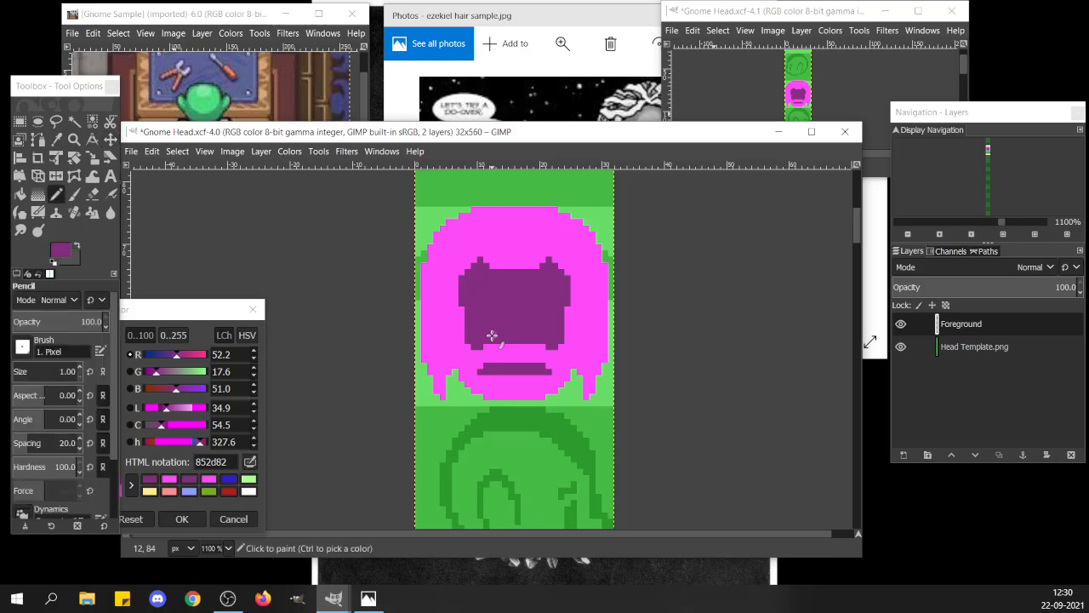
Trim the purple face area's top edge in the picked pink and extend its left side outward and downward in the picked dark purple.
{"action": "left_click", "coordinate": [508, 254], "text": "ctrl"}
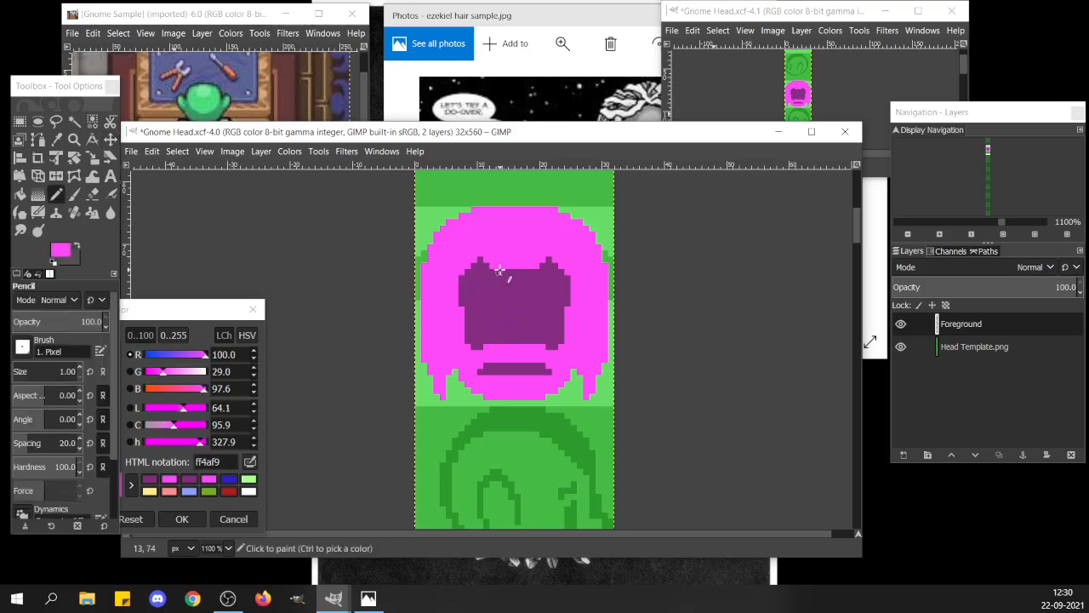
{"action": "left_click_drag", "start_coordinate": [499, 269], "coordinate": [534, 273]}
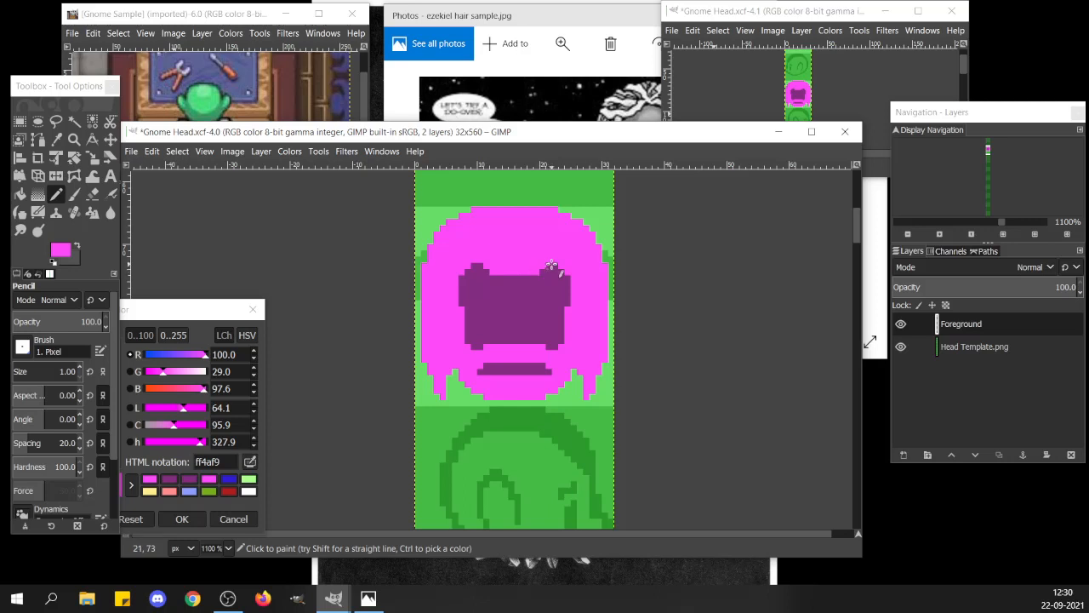
{"action": "left_click", "coordinate": [476, 319], "text": "ctrl"}
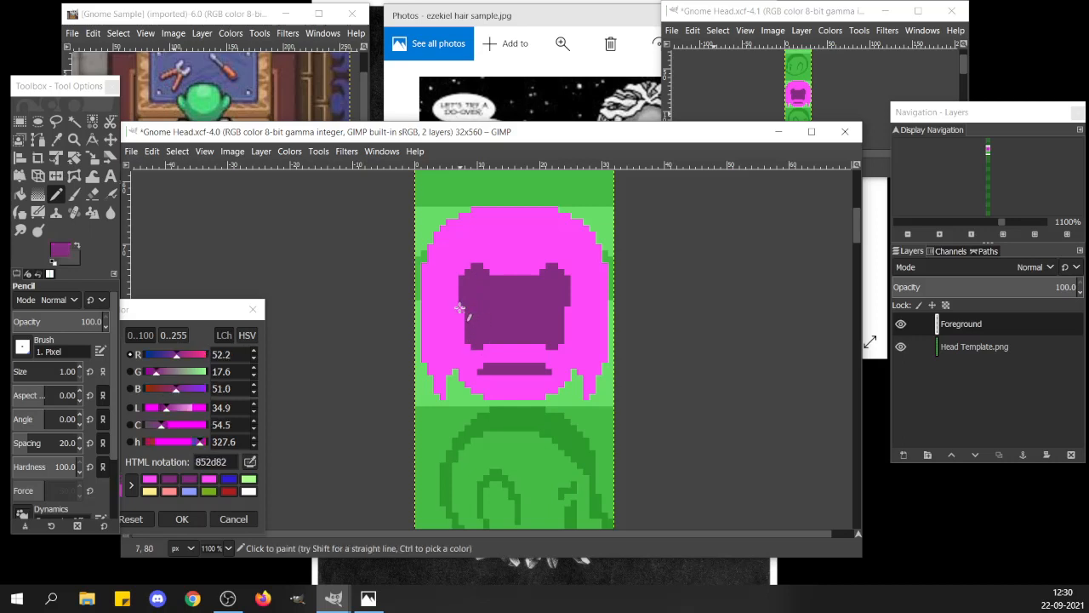
{"action": "left_click_drag", "start_coordinate": [460, 310], "coordinate": [468, 347]}
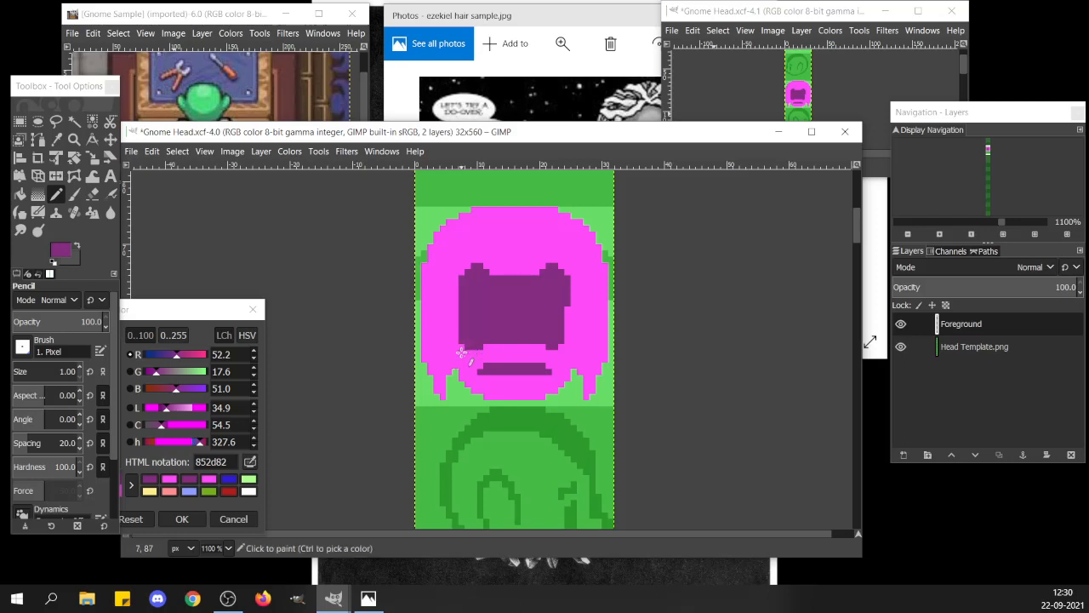
{"action": "left_click", "coordinate": [458, 353]}
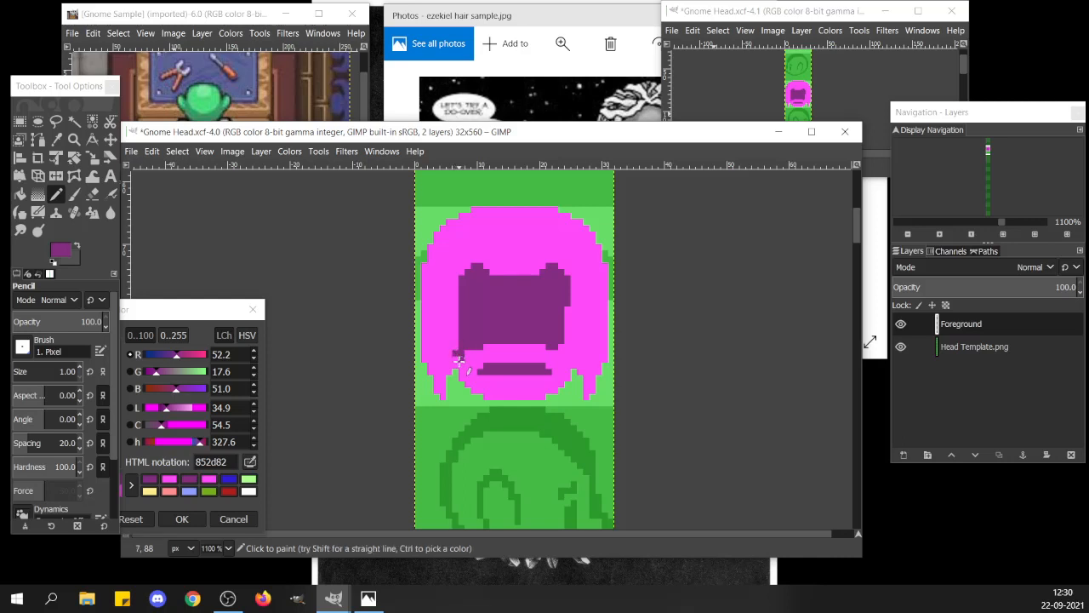
{"action": "left_click", "coordinate": [460, 361]}
{"action": "left_click", "coordinate": [456, 353], "text": "ctrl"}
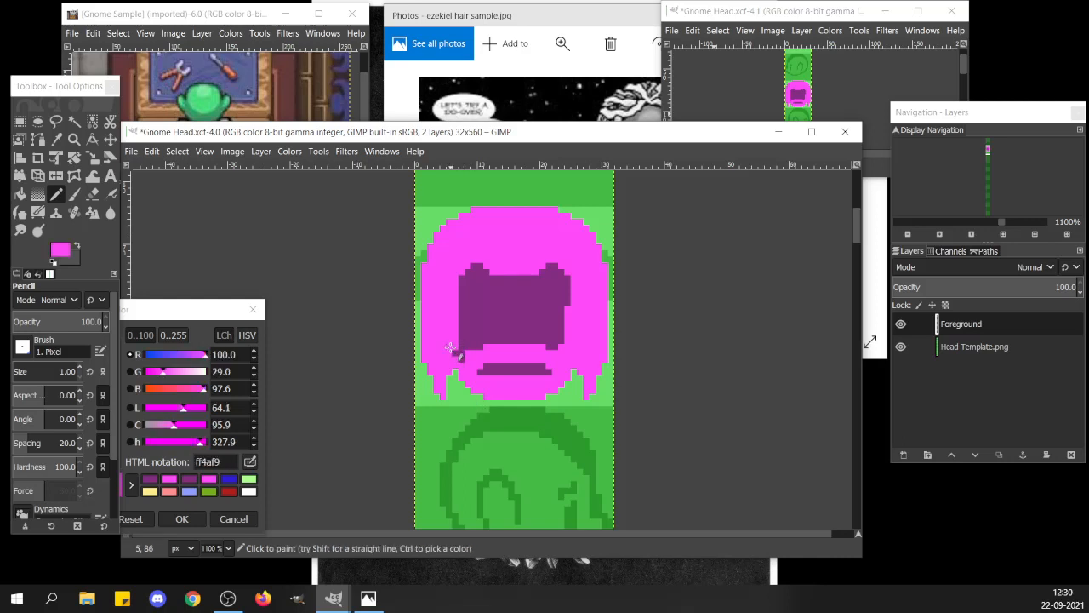
{"action": "left_click", "coordinate": [456, 353]}
Select the revised 16 × 32 px left half of the head, paste a copy and flip it horizontally.
{"action": "key", "text": "r"}
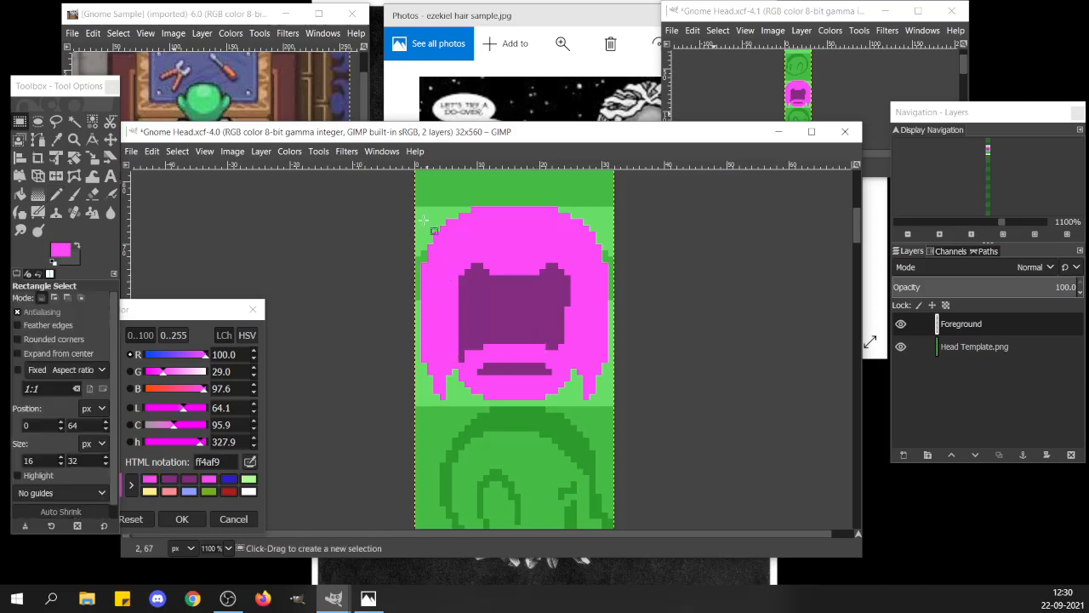
{"action": "left_click_drag", "start_coordinate": [412, 204], "coordinate": [515, 409]}
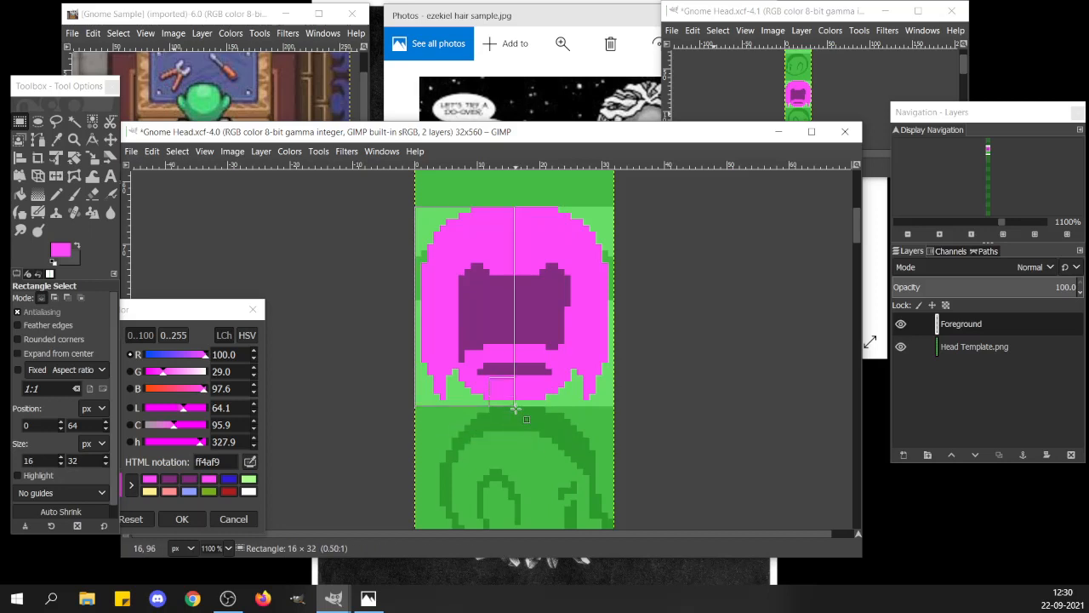
{"action": "key", "text": "ctrl+c"}
{"action": "key", "text": "ctrl+v"}
{"action": "key", "text": "shift+f"}
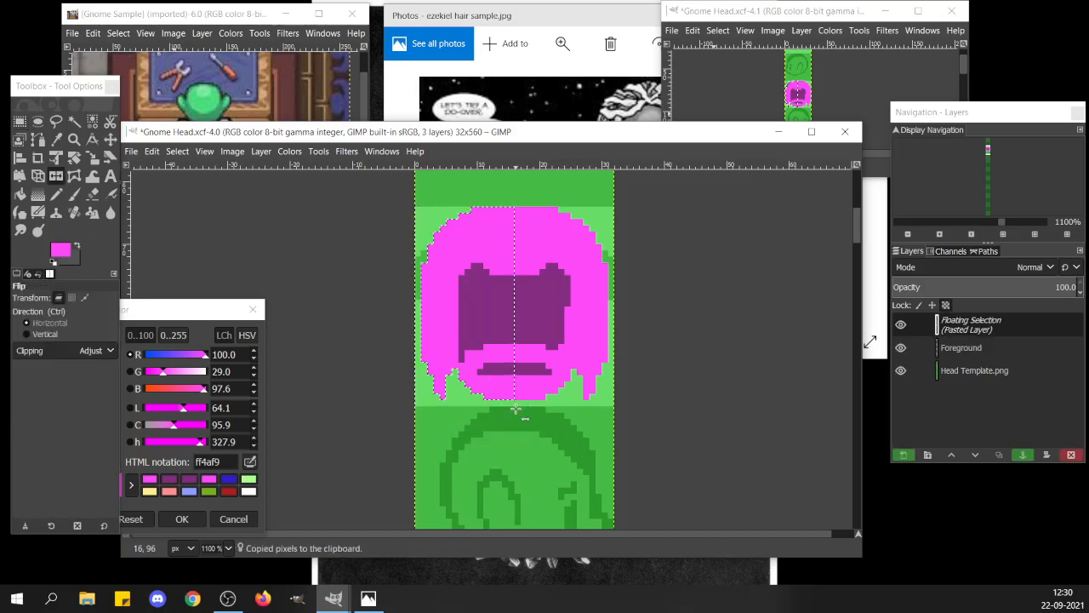
{"action": "left_click", "coordinate": [484, 304]}
Shift the mirrored half over to cover the head's right side and anchor it to the Foreground layer.
{"action": "key", "text": "m"}
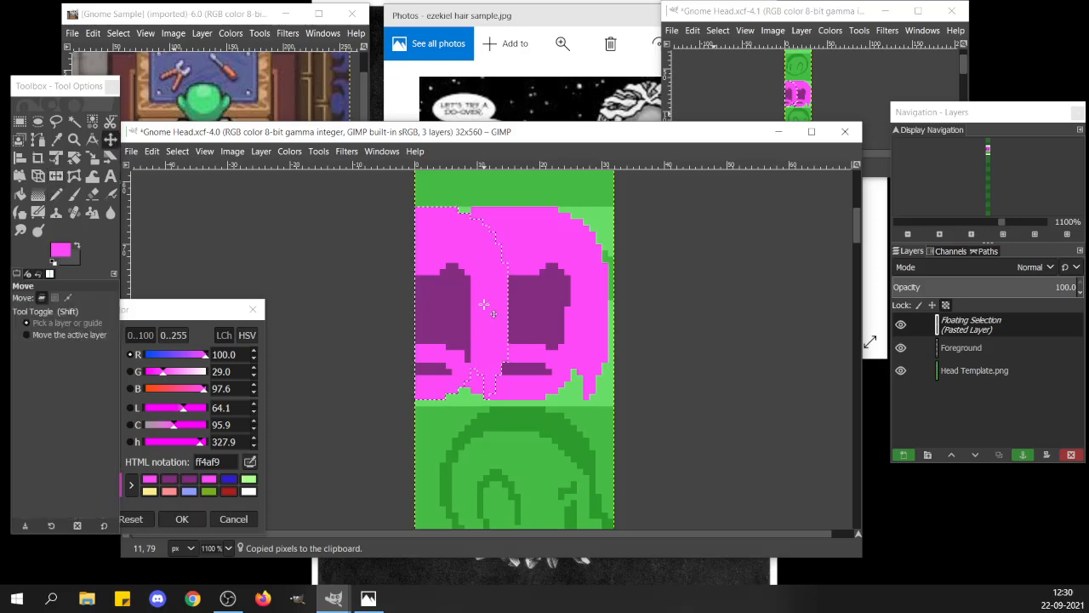
{"action": "key", "text": "Right"}
{"action": "key", "text": "Right"}
{"action": "key", "text": "Right"}
{"action": "key", "text": "Right"}
{"action": "key", "text": "Right"}
{"action": "key", "text": "Right"}
{"action": "key", "text": "Right"}
{"action": "key", "text": "Right"}
{"action": "key", "text": "Right"}
{"action": "key", "text": "Right"}
{"action": "key", "text": "Right"}
{"action": "key", "text": "Right"}
{"action": "key", "text": "Right"}
{"action": "key", "text": "Right"}
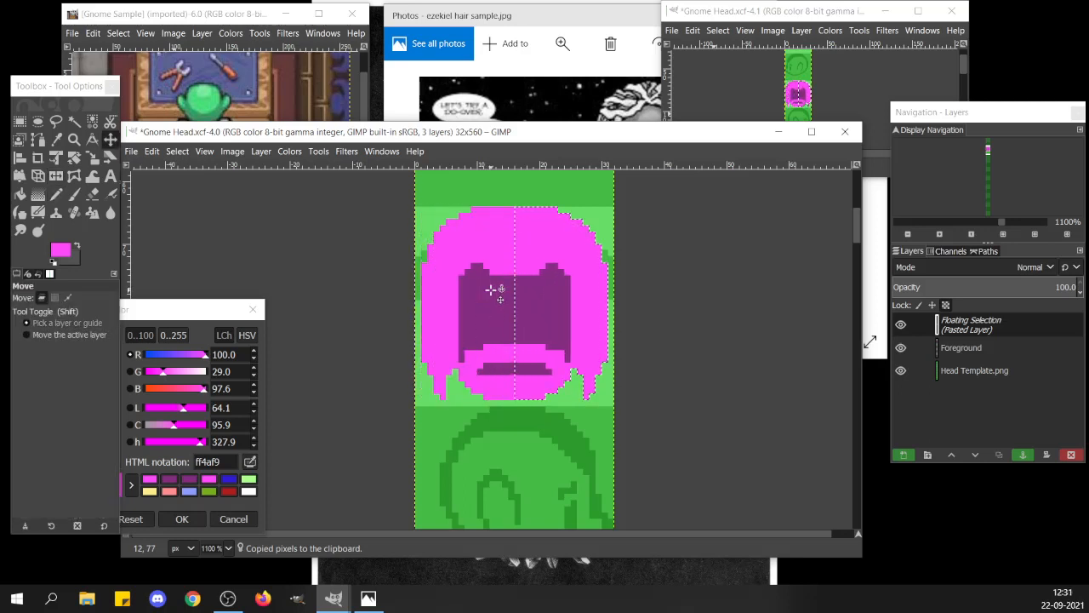
{"action": "key", "text": "ctrl+h"}
{"action": "key", "text": "n"}
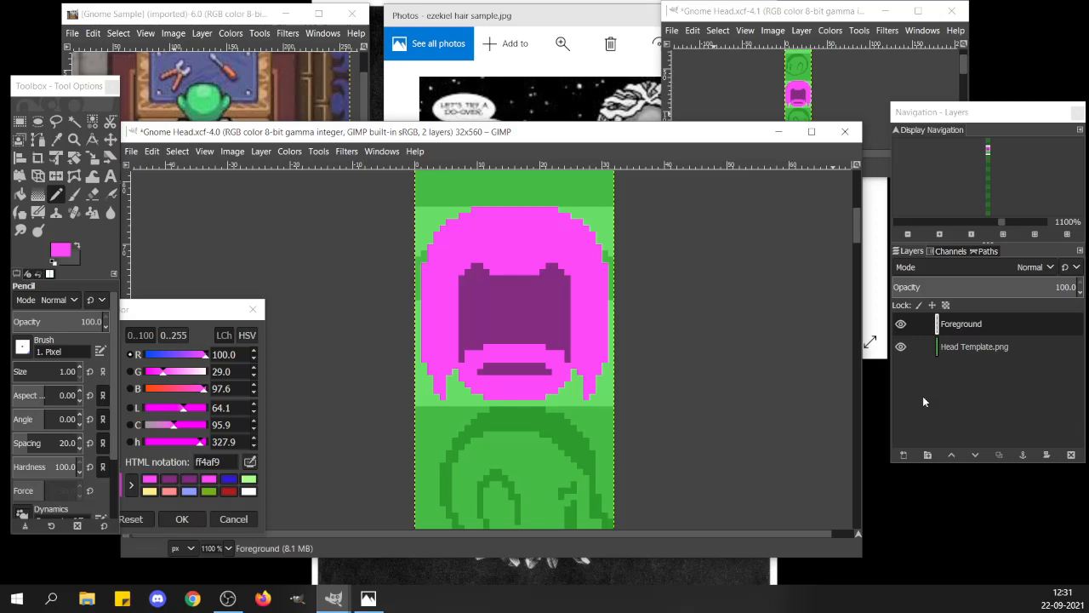
Create a transparent layer named Hair Shading above Foreground and set its opacity to 50.
{"action": "left_click", "coordinate": [904, 456]}
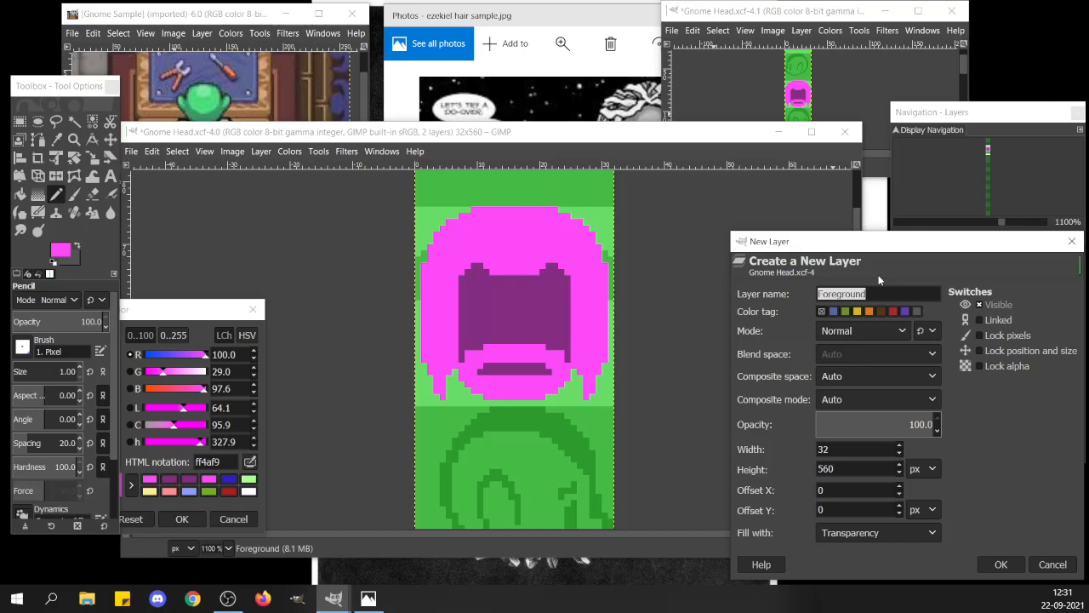
{"action": "type", "text": "Shadin"}
{"action": "key", "text": "BackSpace"}
{"action": "key", "text": "BackSpace"}
{"action": "key", "text": "BackSpace"}
{"action": "key", "text": "BackSpace"}
{"action": "key", "text": "BackSpace"}
{"action": "key", "text": "BackSpace"}
{"action": "type", "text": "Hair DS"}
{"action": "key", "text": "BackSpace"}
{"action": "key", "text": "BackSpace"}
{"action": "type", "text": "Shadin"}
{"action": "key", "text": "Return"}
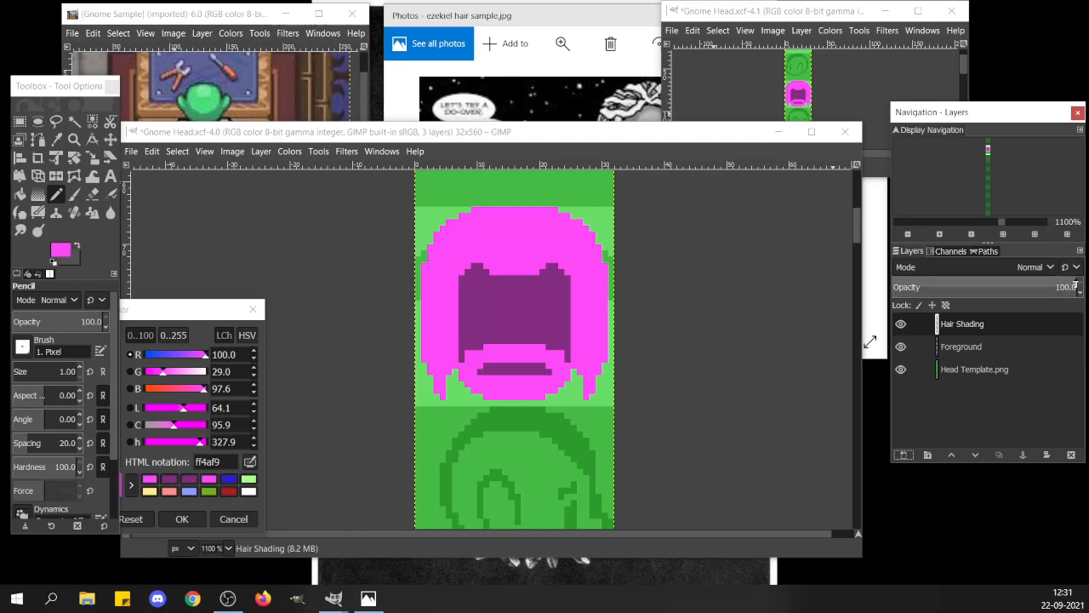
{"action": "left_click", "coordinate": [973, 284]}
{"action": "mouse_move", "coordinate": [973, 284]}
{"action": "left_mouse_down"}
{"action": "mouse_move", "coordinate": [994, 284]}
{"action": "mouse_move", "coordinate": [985, 282]}
{"action": "left_mouse_up"}
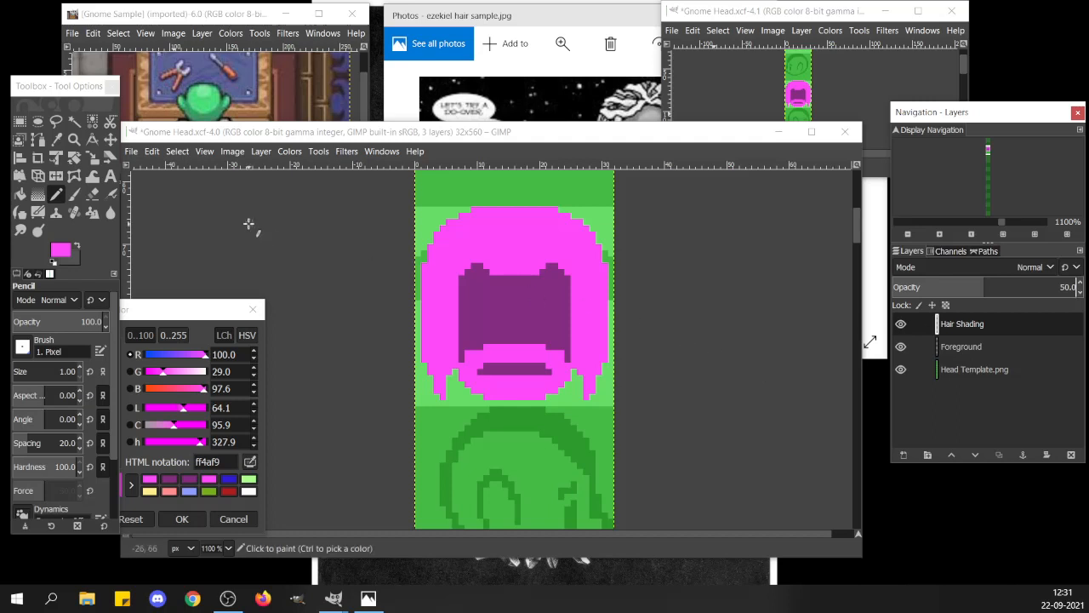
Set the foreground colour to black and pencil shading along the hair's lower-left edge beneath the short purple bar.
{"action": "left_click", "coordinate": [19, 122]}
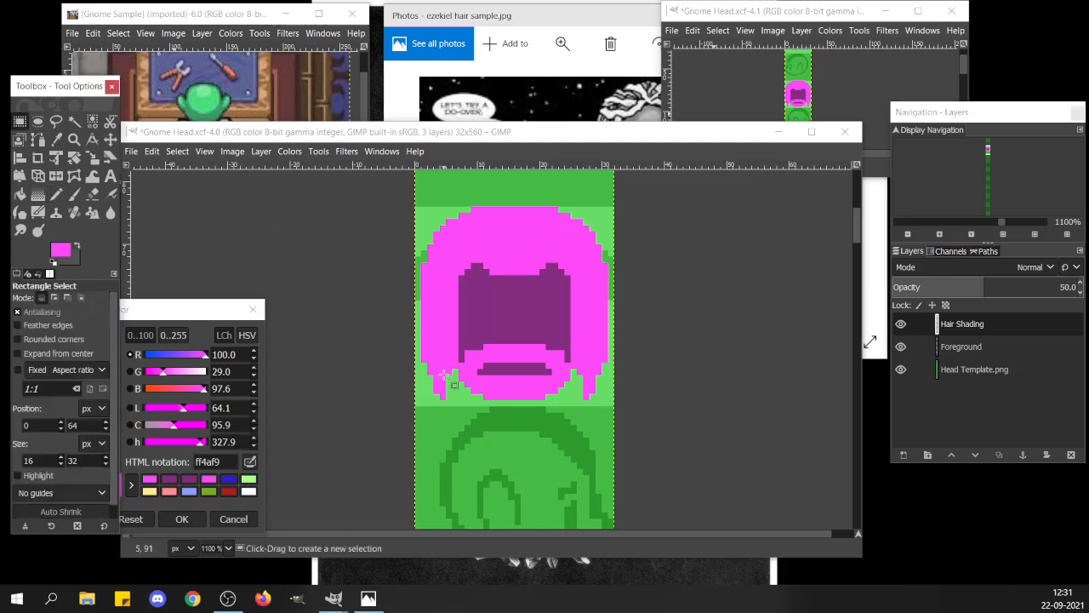
{"action": "left_click", "coordinate": [1022, 322]}
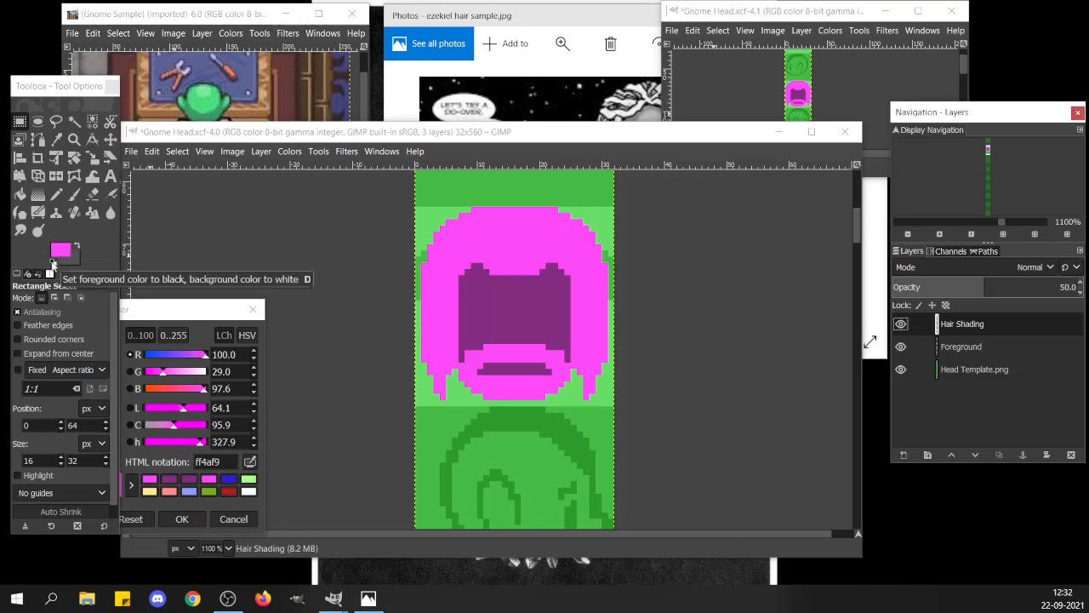
{"action": "left_click", "coordinate": [51, 267]}
{"action": "left_click", "coordinate": [63, 252]}
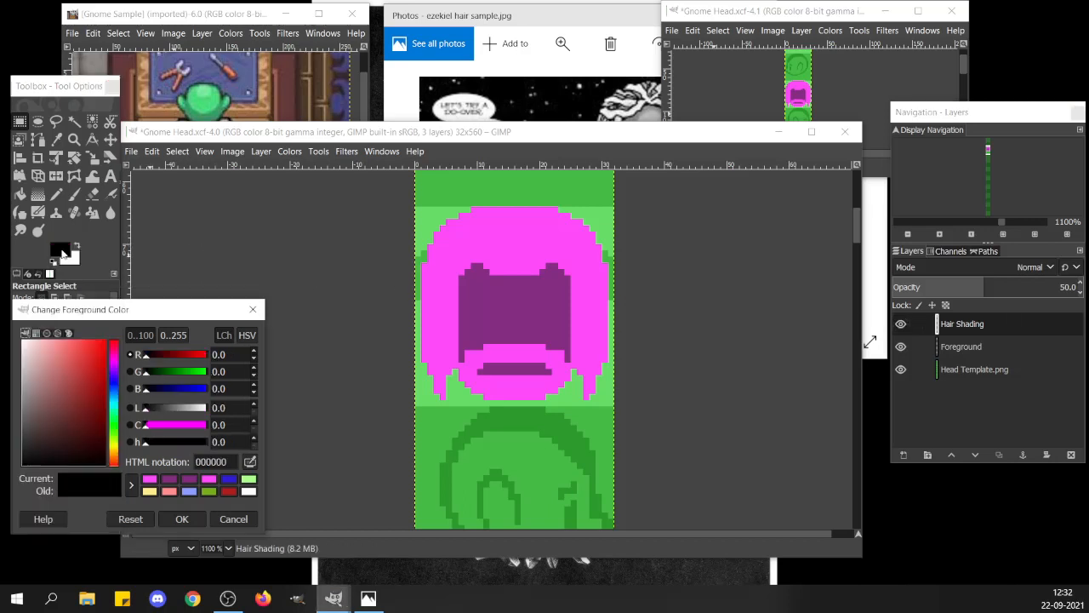
{"action": "left_click", "coordinate": [56, 194]}
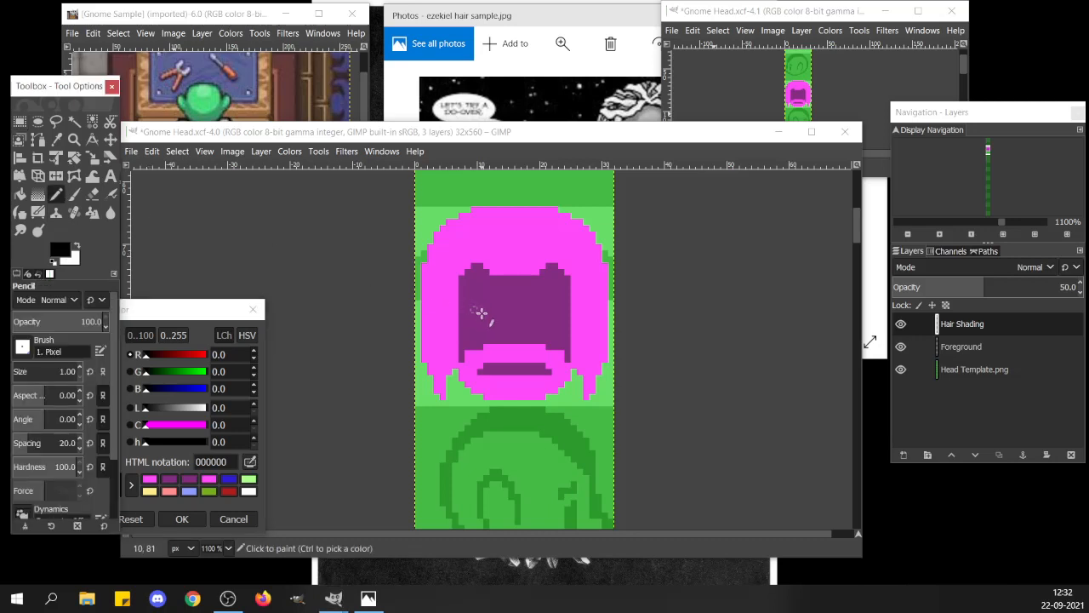
{"action": "left_click", "coordinate": [468, 384]}
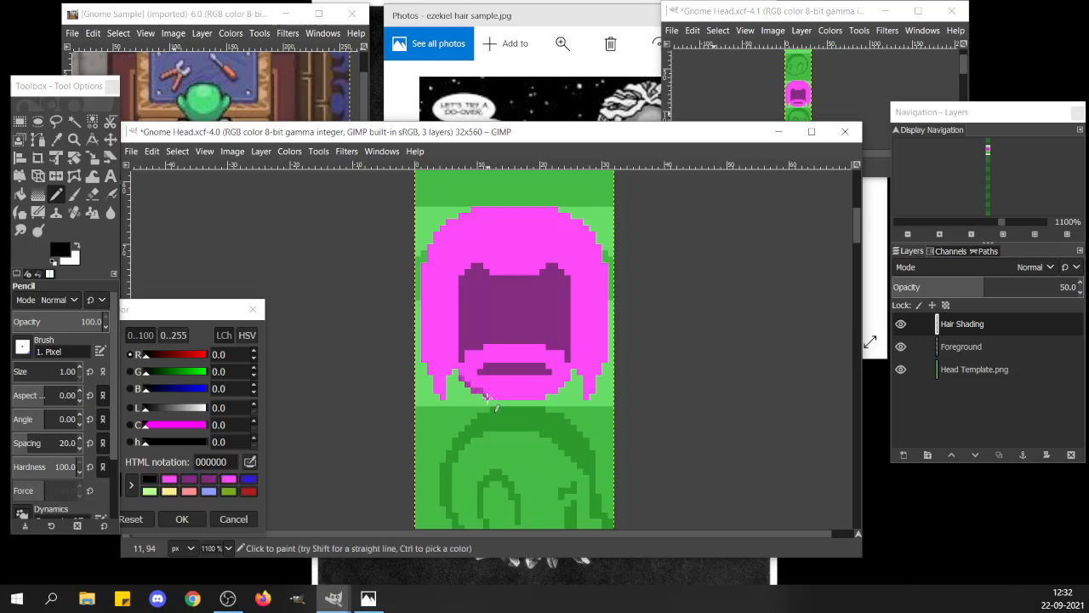
{"action": "left_click_drag", "start_coordinate": [487, 396], "coordinate": [510, 397]}
{"action": "left_click_drag", "start_coordinate": [514, 392], "coordinate": [486, 391]}
{"action": "left_click_drag", "start_coordinate": [500, 391], "coordinate": [481, 386]}
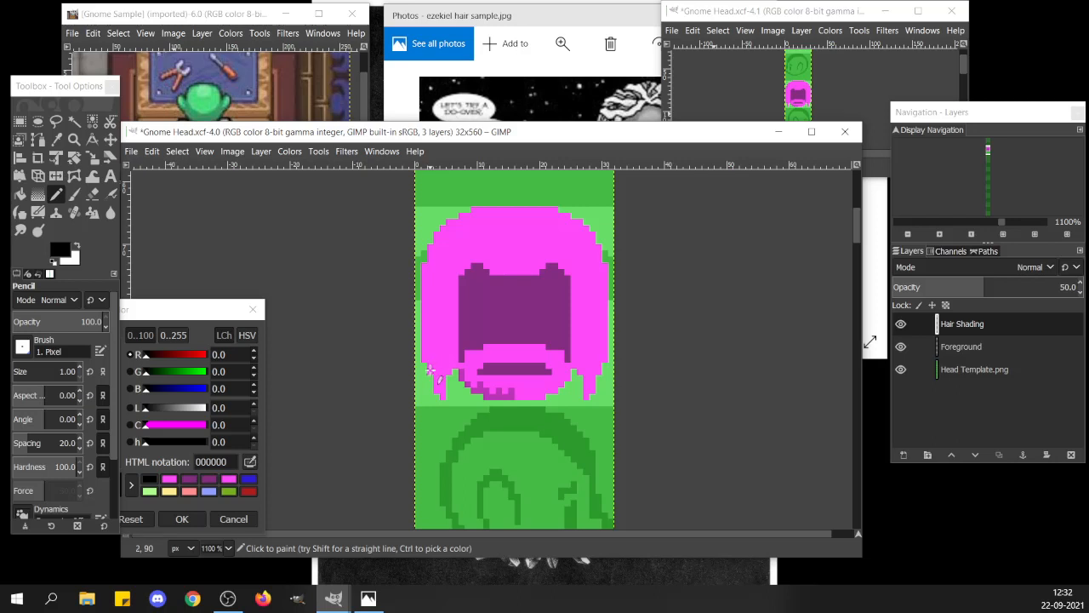
Pencil shading strands down the hair's left side and hanging lock, and shade the hair above the left brow.
{"action": "left_click_drag", "start_coordinate": [430, 370], "coordinate": [429, 331]}
{"action": "left_click_drag", "start_coordinate": [447, 373], "coordinate": [447, 327]}
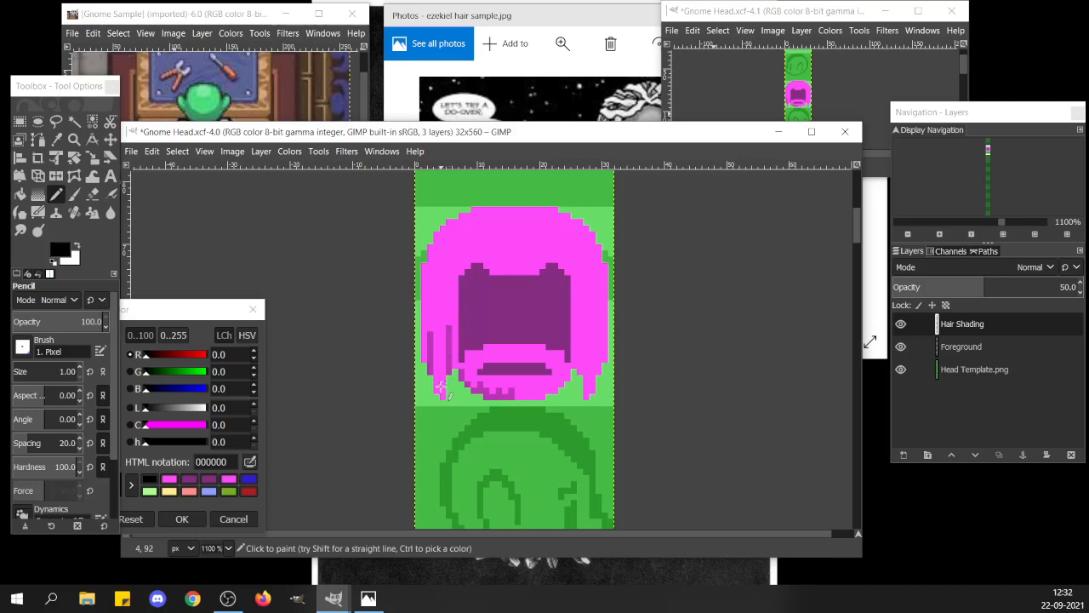
{"action": "left_click_drag", "start_coordinate": [441, 394], "coordinate": [437, 383]}
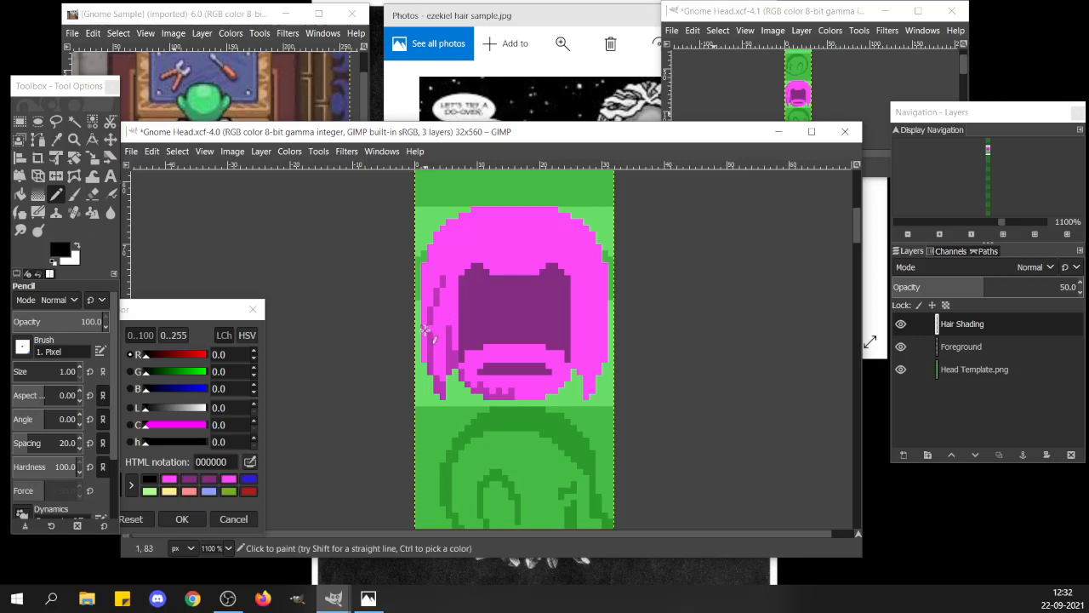
{"action": "left_click", "coordinate": [468, 254]}
Copy the Hair Shading layer's left half, paste it as a floating selection, and flip it horizontally.
{"action": "key", "text": "r"}
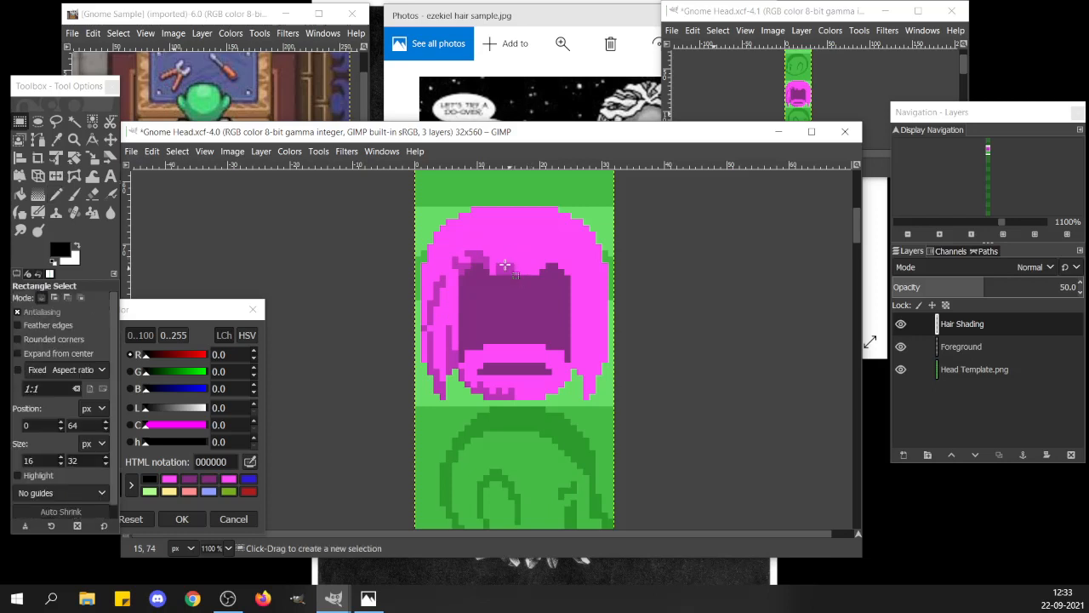
{"action": "left_click_drag", "start_coordinate": [414, 206], "coordinate": [513, 459]}
{"action": "key", "text": "ctrl+x"}
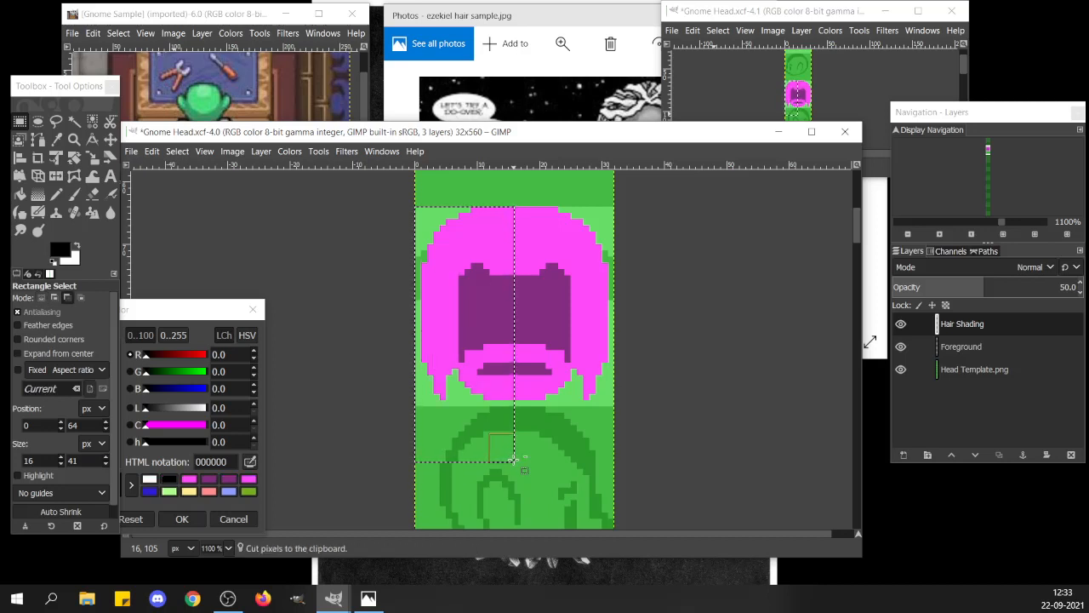
{"action": "key", "text": "ctrl+v"}
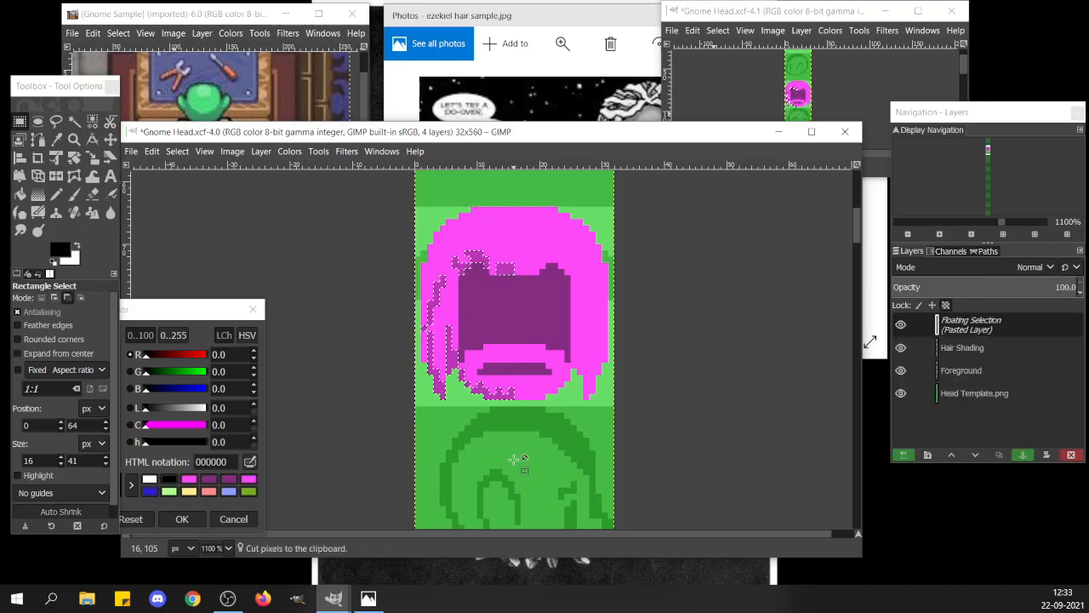
{"action": "key", "text": "shift+f"}
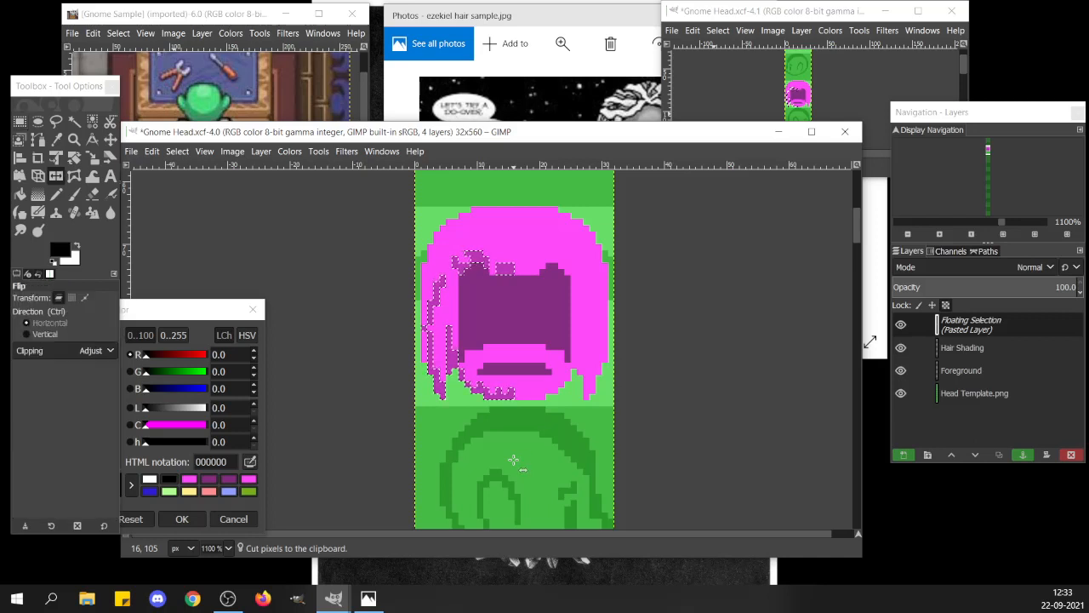
{"action": "left_click", "coordinate": [487, 297]}
Shift the mirrored shading 16 pixels right onto the head's other half and anchor it to the Hair Shading layer.
{"action": "key", "text": "m"}
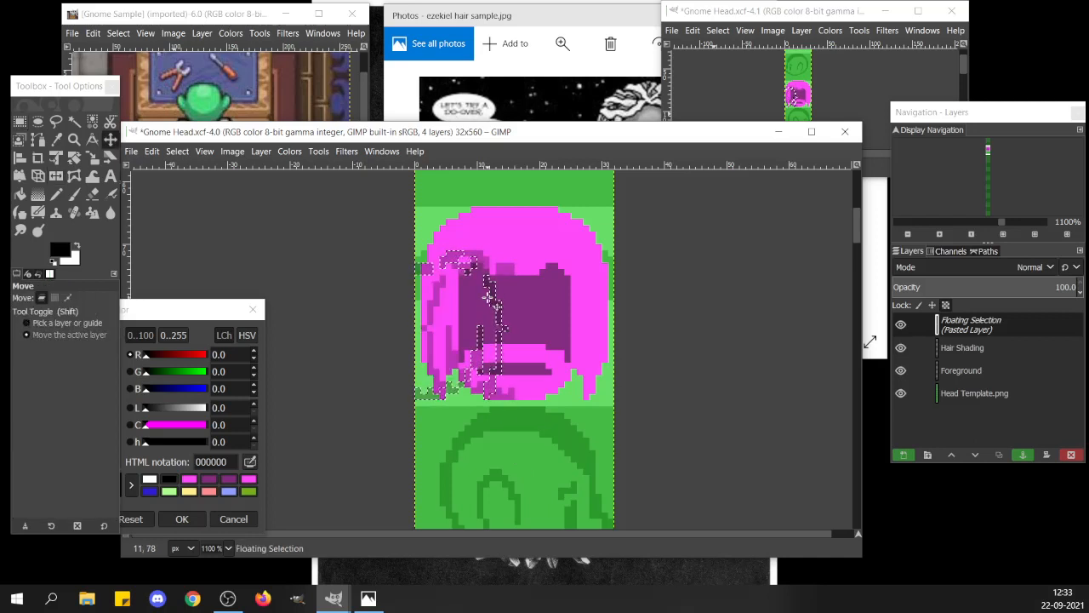
{"action": "key", "text": "Right"}
{"action": "key", "text": "Right"}
{"action": "key", "text": "Right"}
{"action": "key", "text": "Right"}
{"action": "key", "text": "Right"}
{"action": "key", "text": "Right"}
{"action": "key", "text": "Right"}
{"action": "key", "text": "Right"}
{"action": "key", "text": "Right"}
{"action": "key", "text": "Right"}
{"action": "key", "text": "Right"}
{"action": "key", "text": "Right"}
{"action": "key", "text": "Right"}
{"action": "key", "text": "Right"}
{"action": "key", "text": "Right"}
{"action": "key", "text": "Right"}
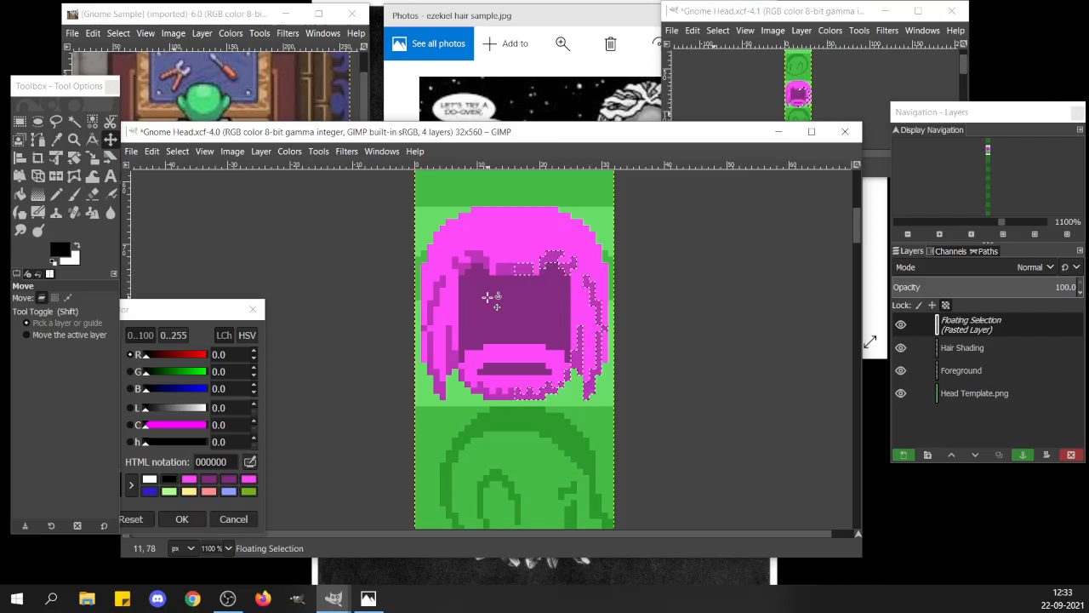
{"action": "key", "text": "ctrl+h"}
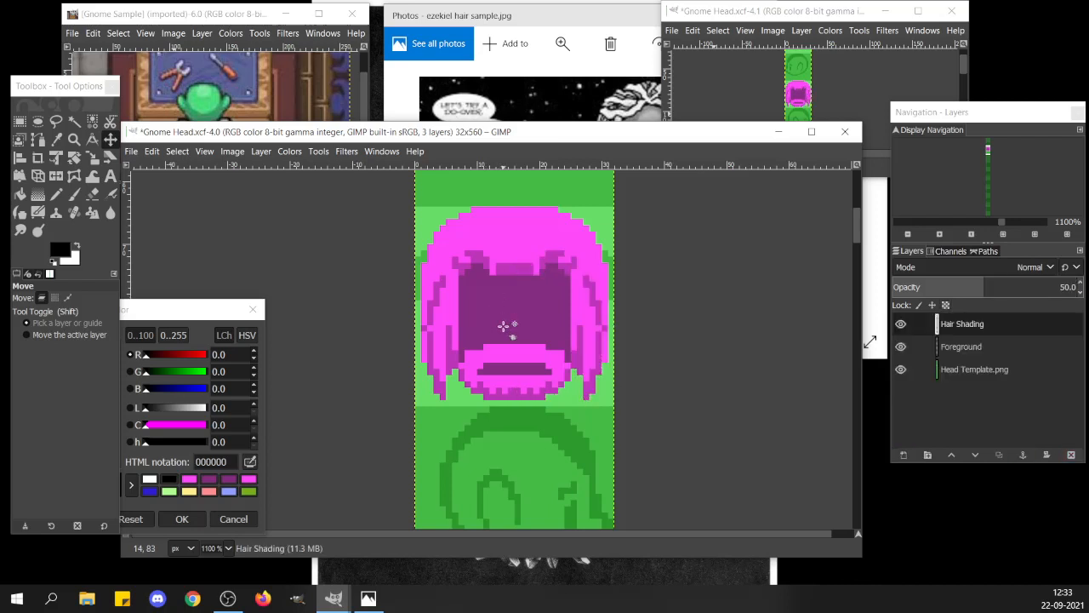
{"action": "left_click", "coordinate": [817, 6]}
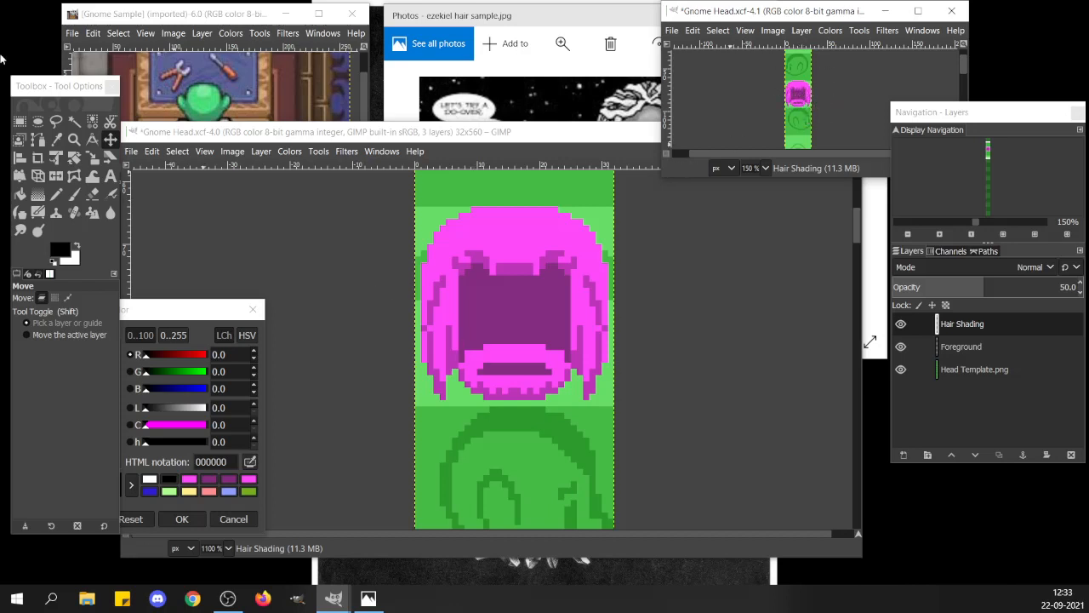
{"action": "left_click", "coordinate": [19, 121]}
{"action": "left_click", "coordinate": [340, 318]}
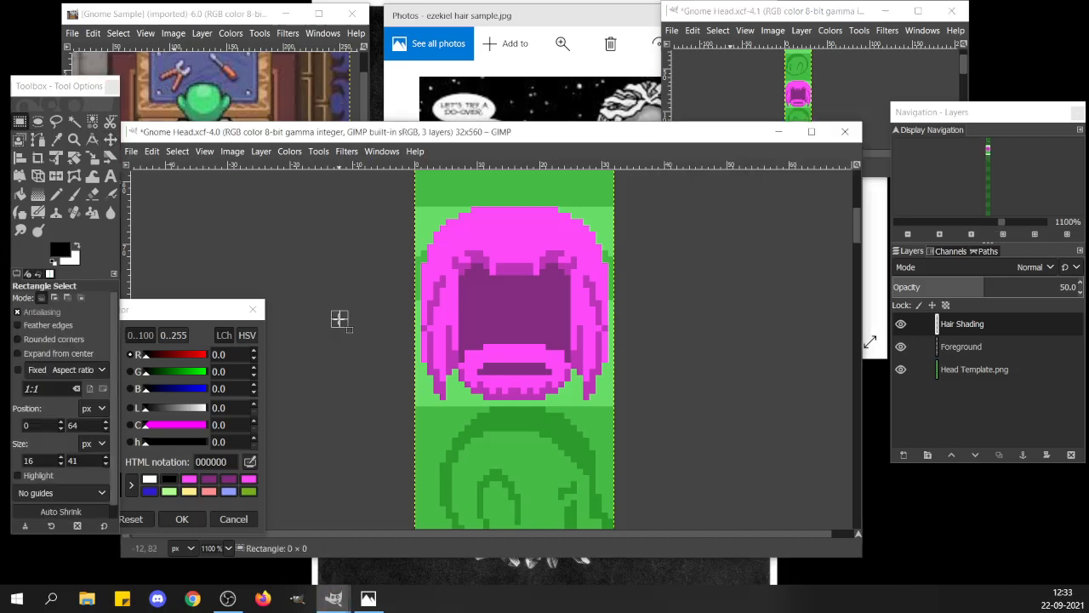
Select the dark purple face area on the Foreground layer using Fuzzy Select with a threshold of 0.
{"action": "left_click", "coordinate": [974, 352]}
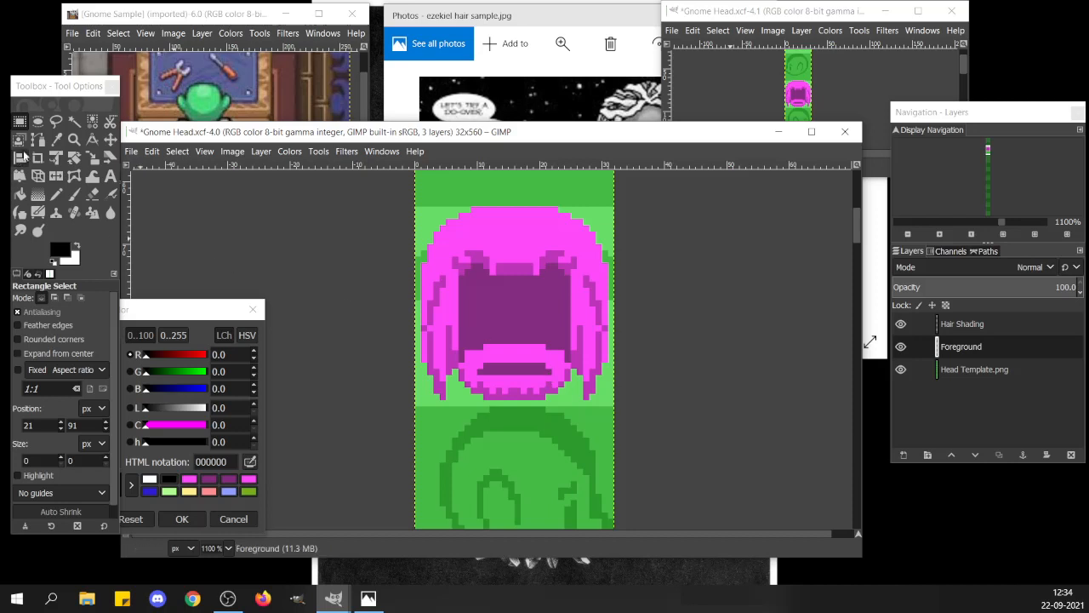
{"action": "left_click", "coordinate": [74, 121]}
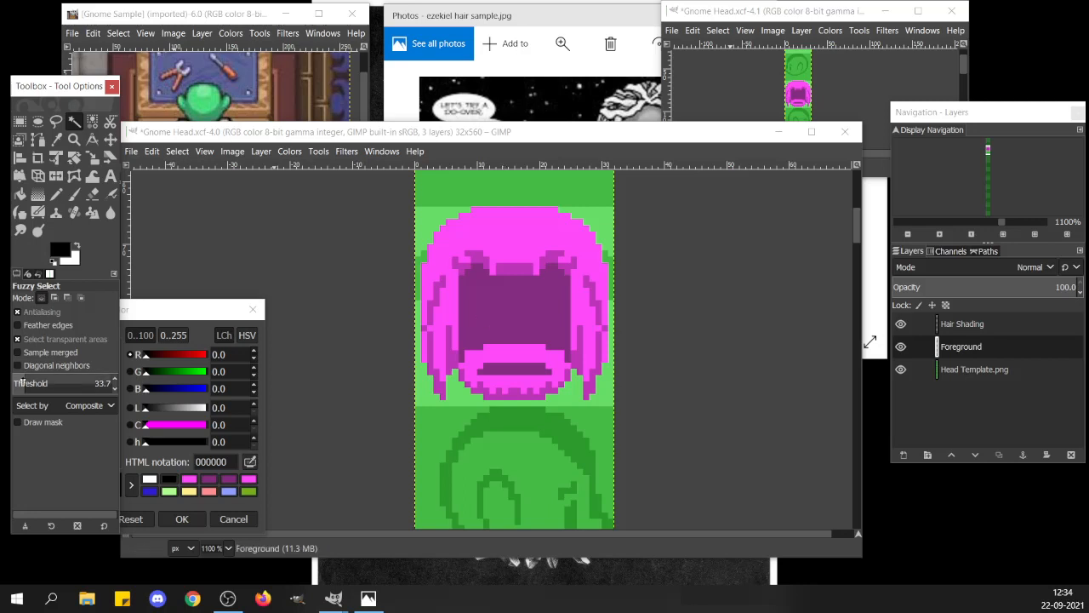
{"action": "left_click_drag", "start_coordinate": [20, 383], "coordinate": [12, 383]}
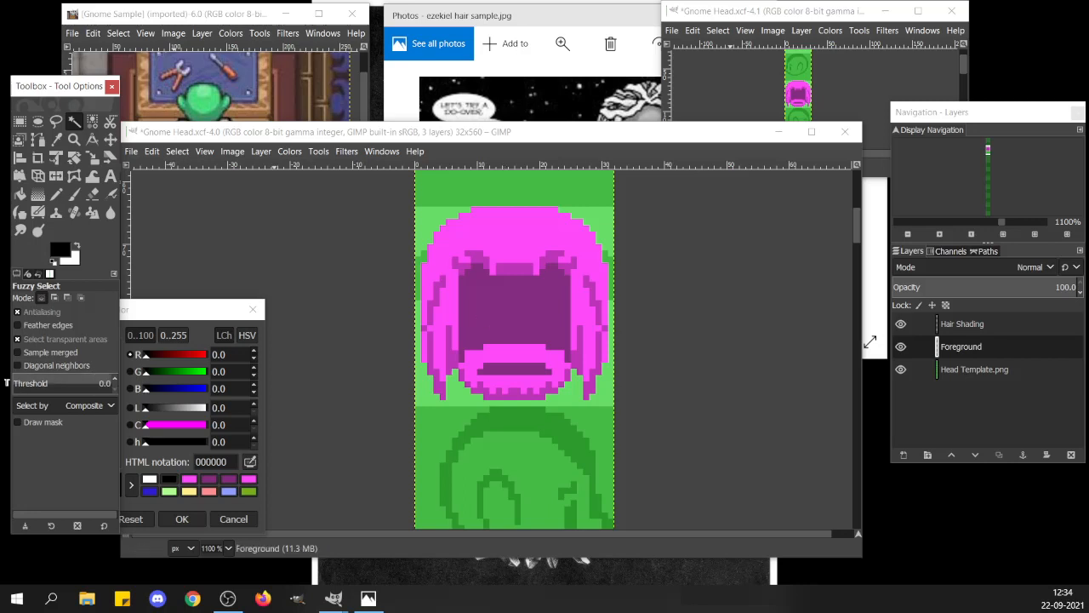
{"action": "left_click", "coordinate": [530, 307]}
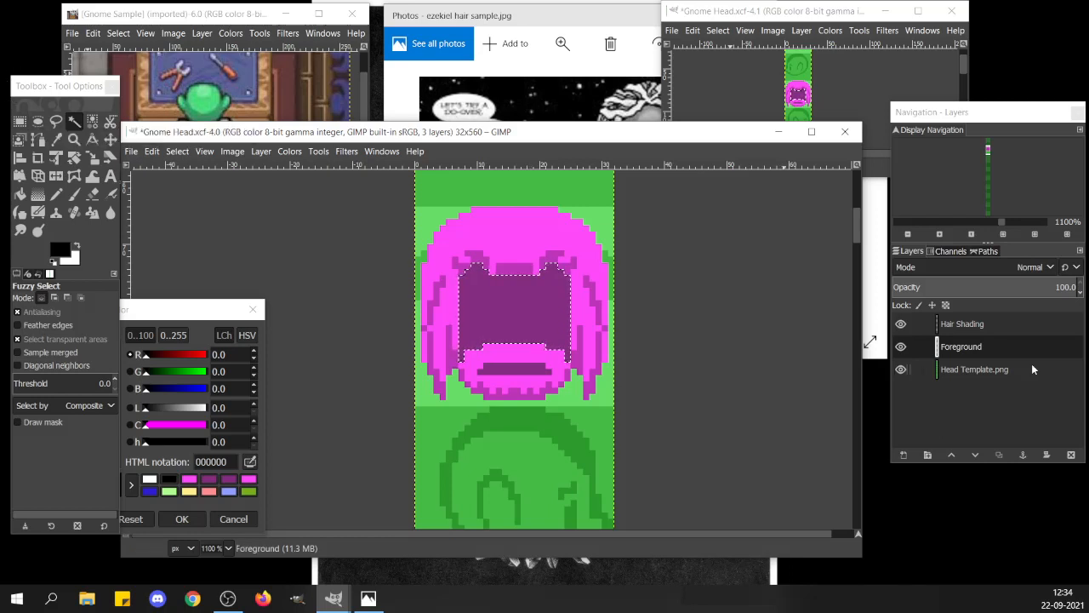
Create a transparent layer named Skin directly above the Foreground layer.
{"action": "left_click", "coordinate": [905, 459]}
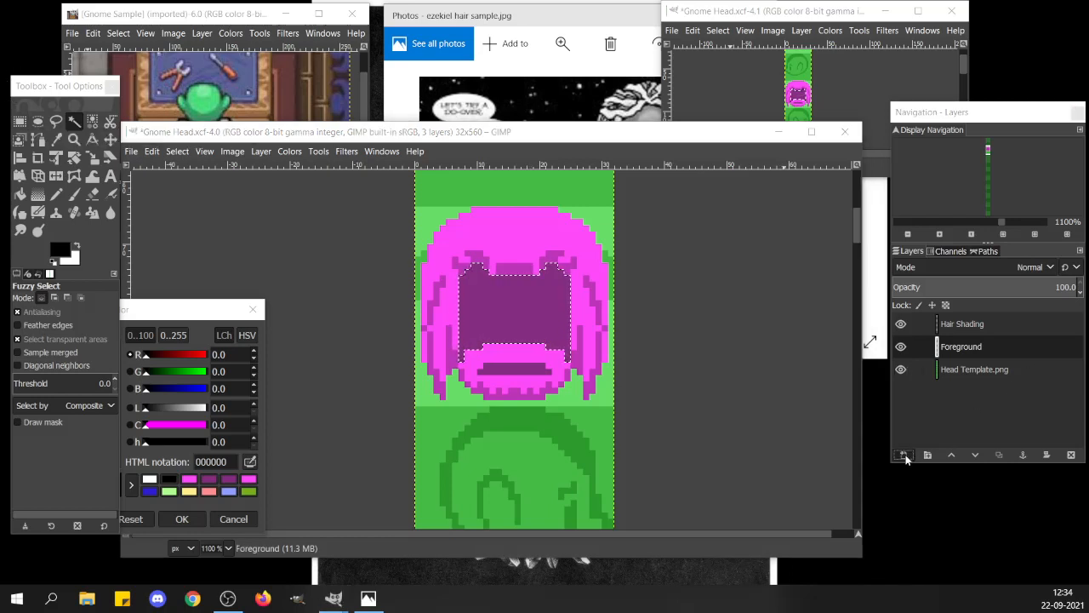
{"action": "type", "text": "Skin"}
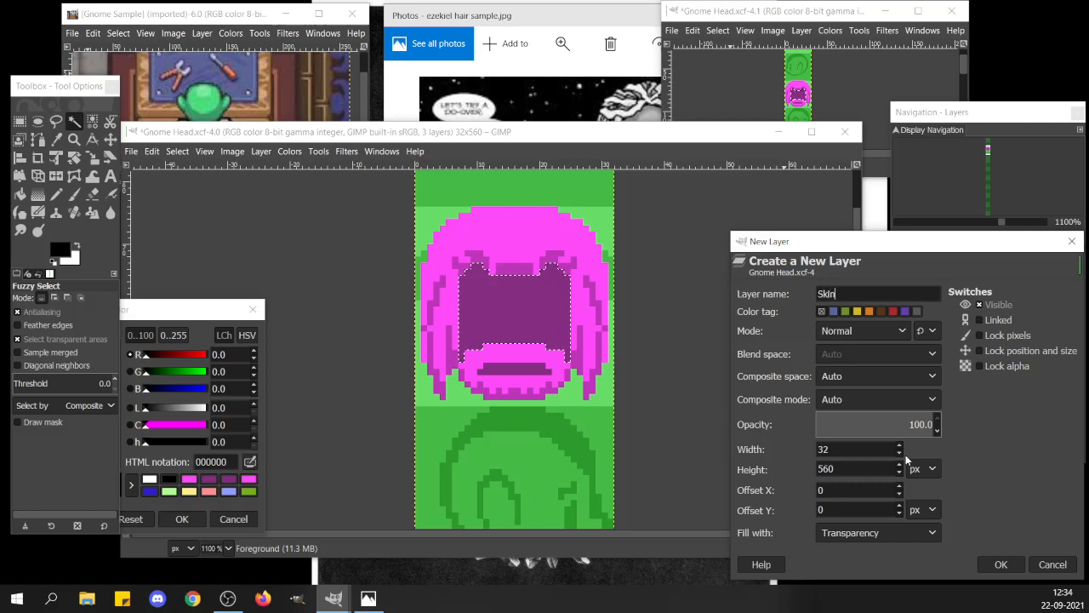
{"action": "key", "text": "Return"}
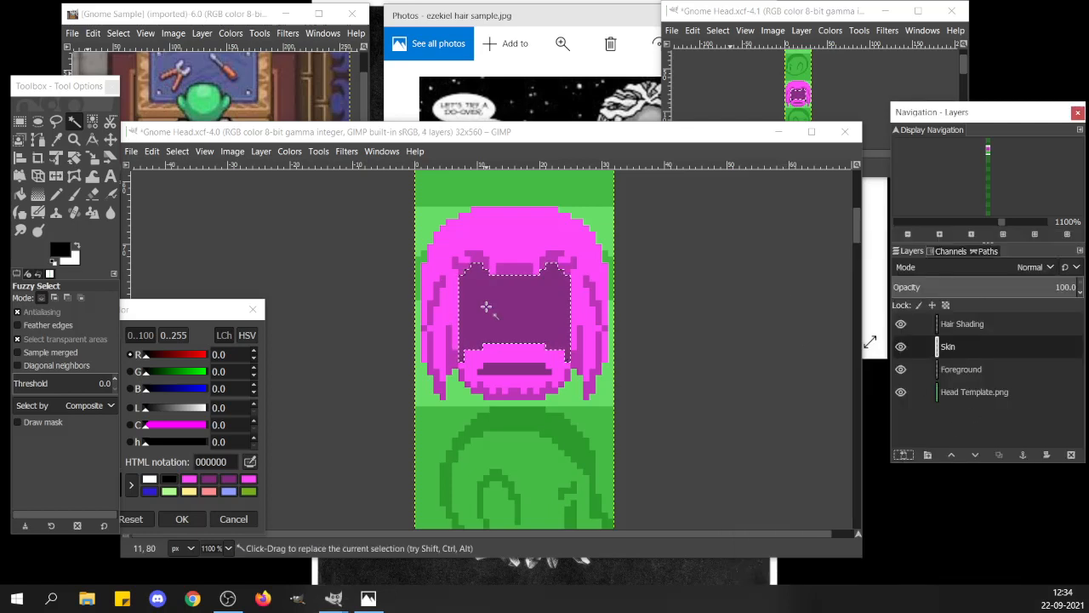
{"action": "left_click", "coordinate": [19, 121]}
{"action": "left_click", "coordinate": [226, 226]}
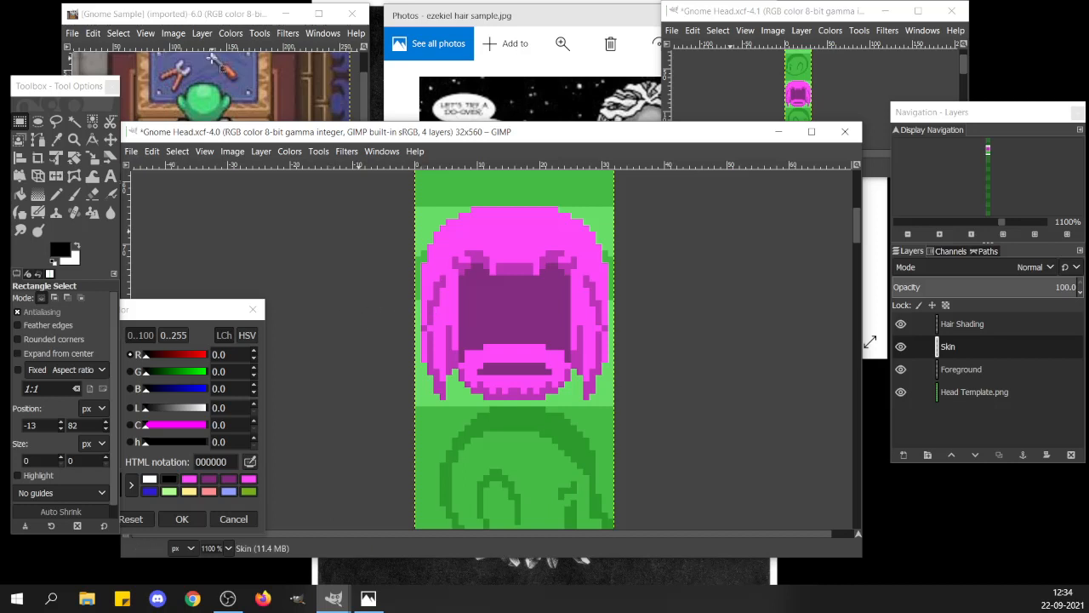
{"action": "key", "text": "ctrl"}
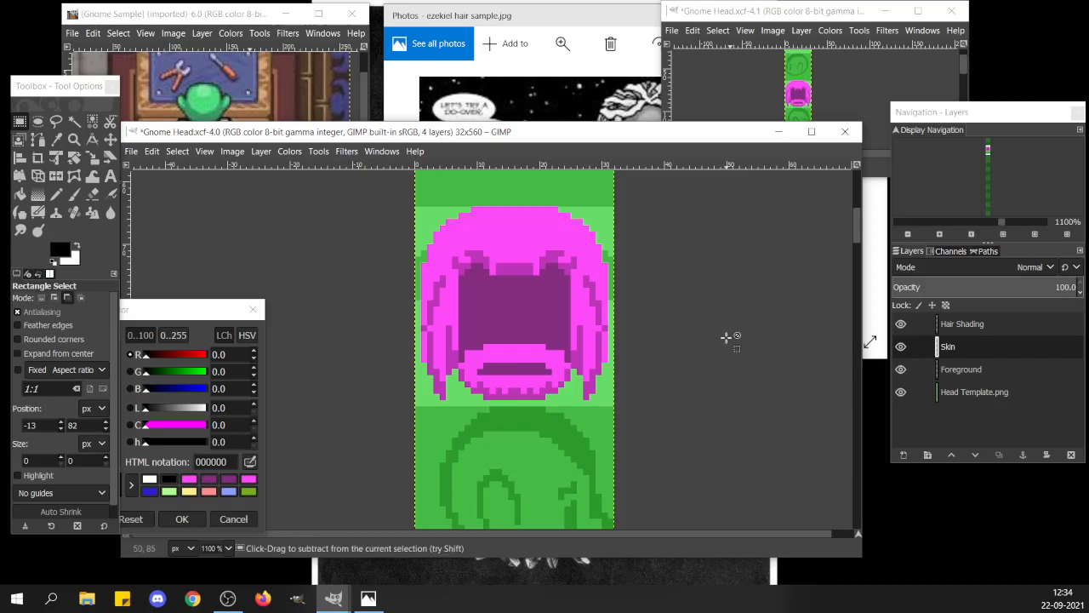
{"action": "key", "text": "ctrl+v"}
{"action": "key", "text": "ctrl+z"}
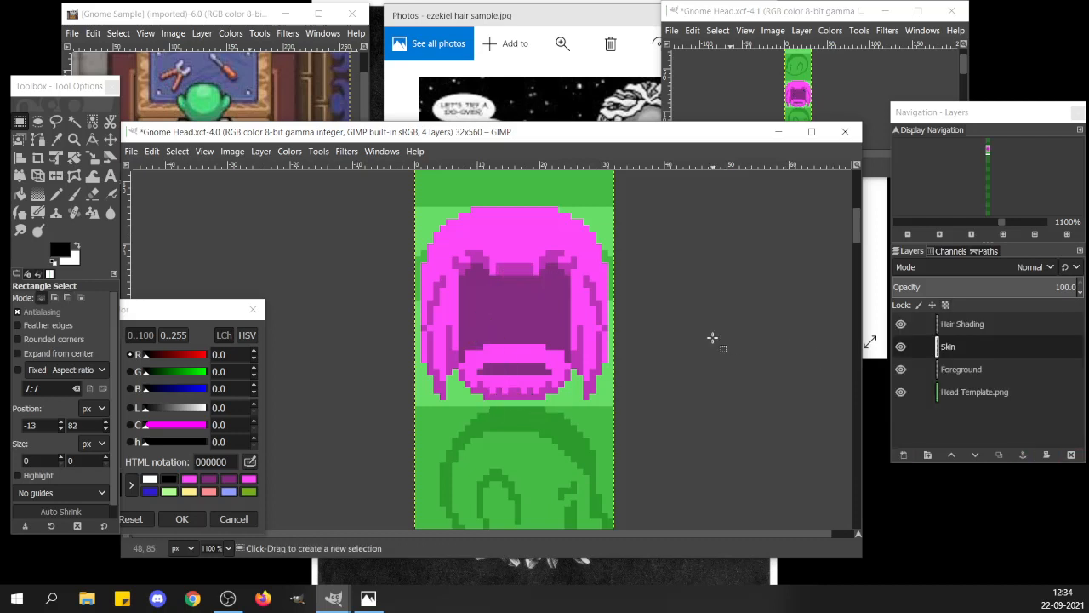
Fuzzy-select both the dark purple face area and the mouth bar on the Foreground layer and copy them.
{"action": "left_click", "coordinate": [993, 367]}
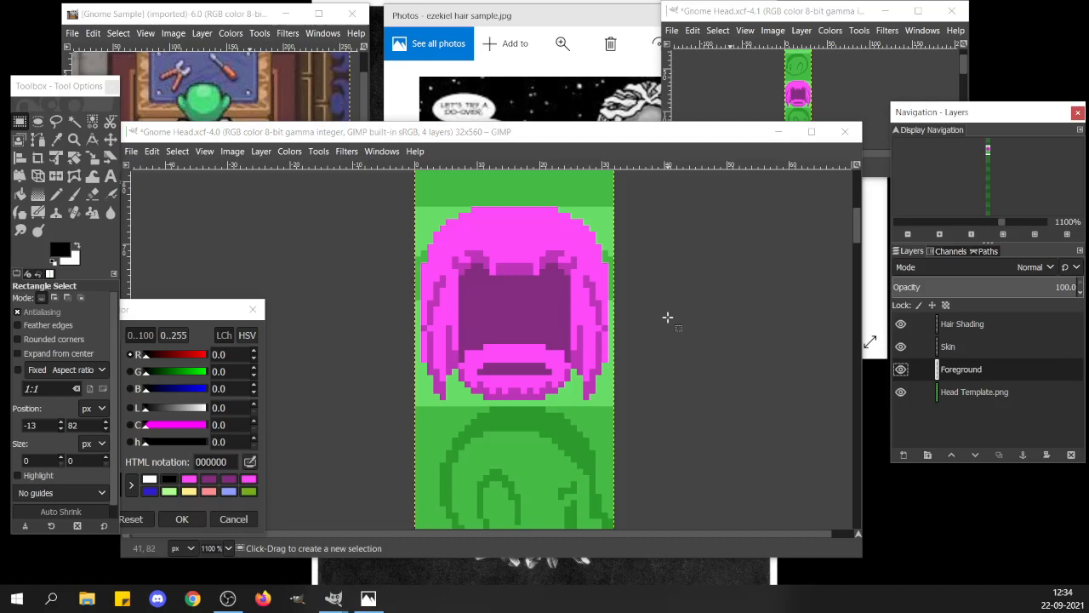
{"action": "left_click", "coordinate": [73, 120]}
{"action": "left_click", "coordinate": [536, 336]}
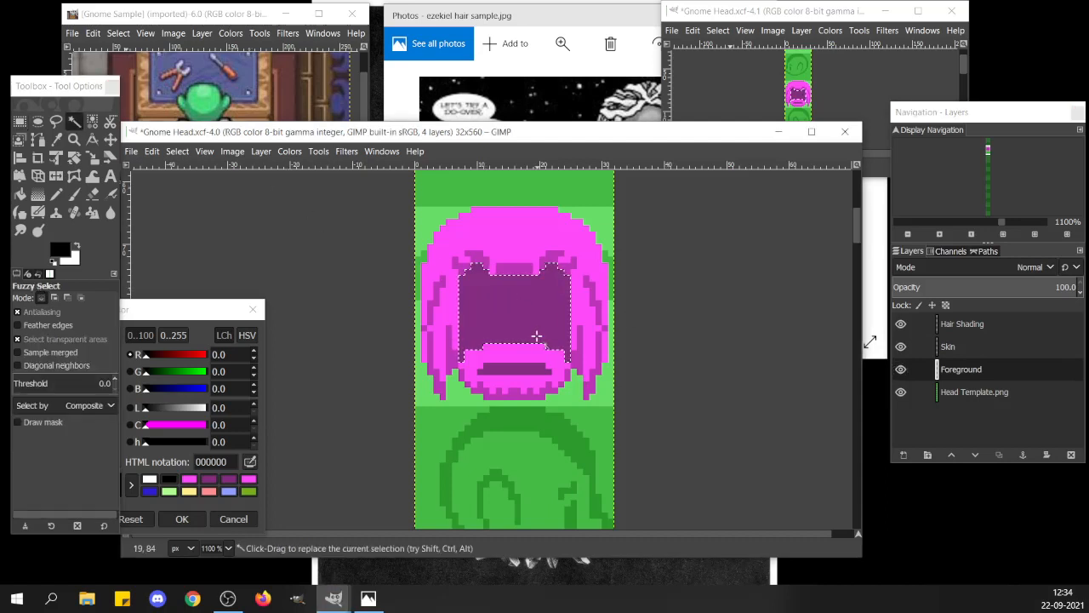
{"action": "left_click", "coordinate": [517, 368], "text": "shift"}
{"action": "key", "text": "ctrl+c"}
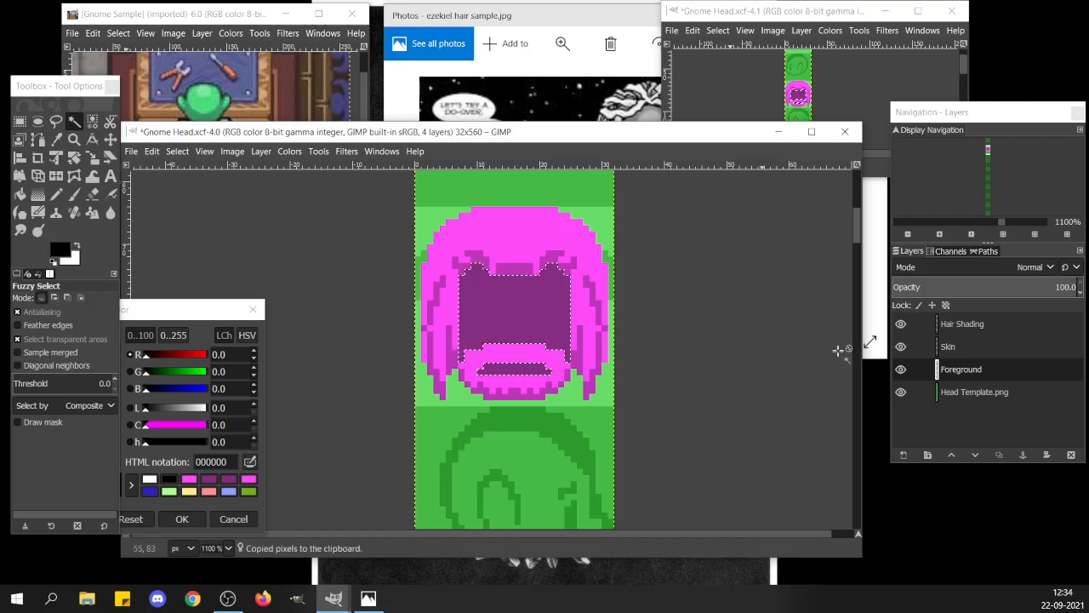
Paste the copied face and mouth areas into the Skin layer, anchor them in place, and clear the selection.
{"action": "left_click", "coordinate": [948, 347]}
{"action": "key", "text": "ctrl+v"}
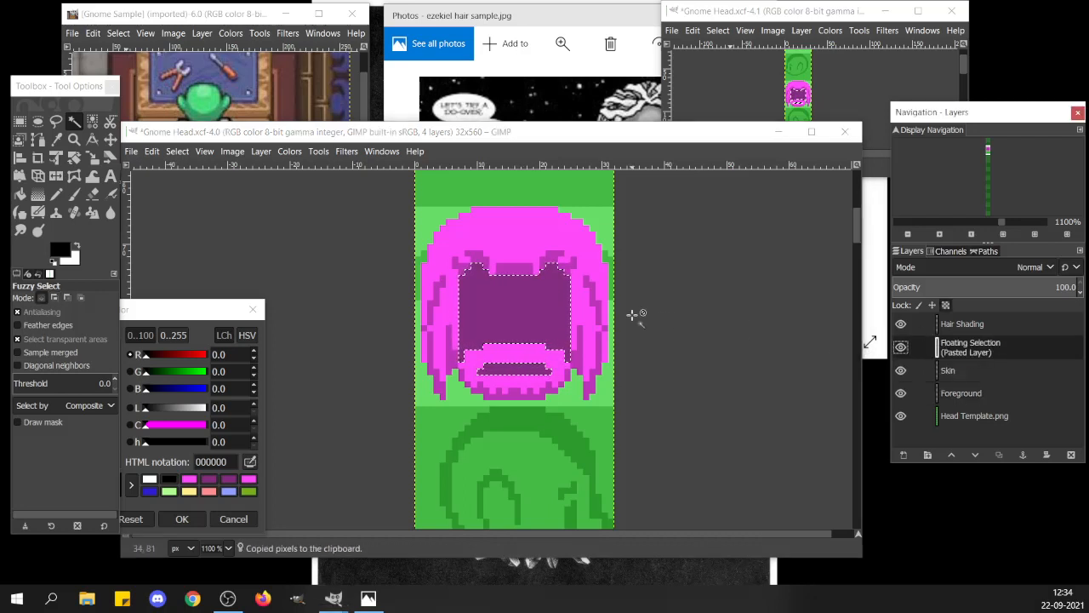
{"action": "left_click", "coordinate": [19, 122]}
{"action": "left_click", "coordinate": [565, 491]}
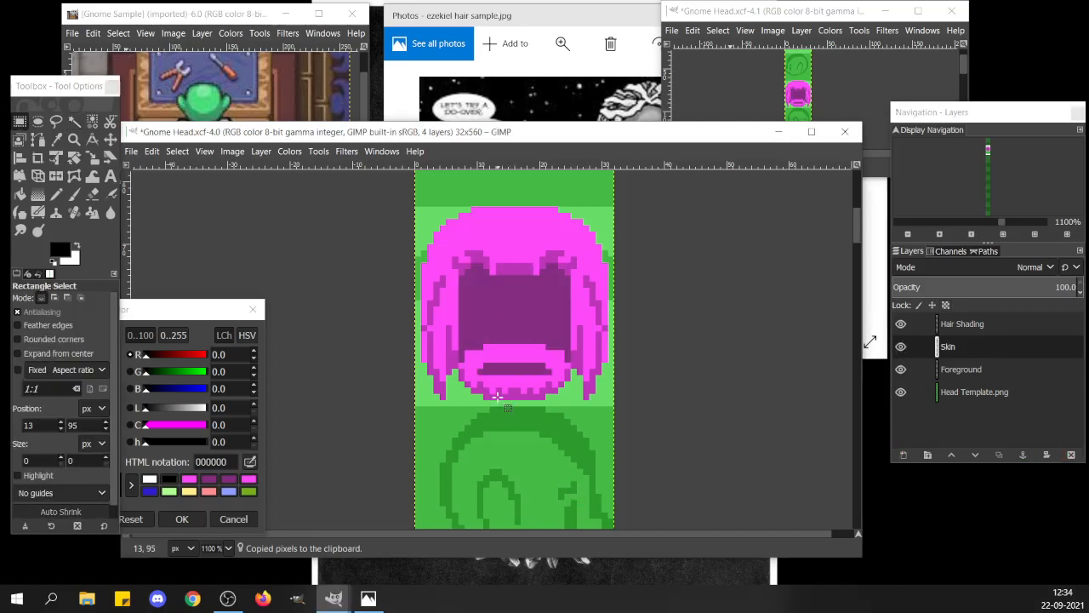
Check the separated layers by toggling the visibility of Foreground, Head Template.png and Hair Shading off and back on.
{"action": "left_click", "coordinate": [901, 369]}
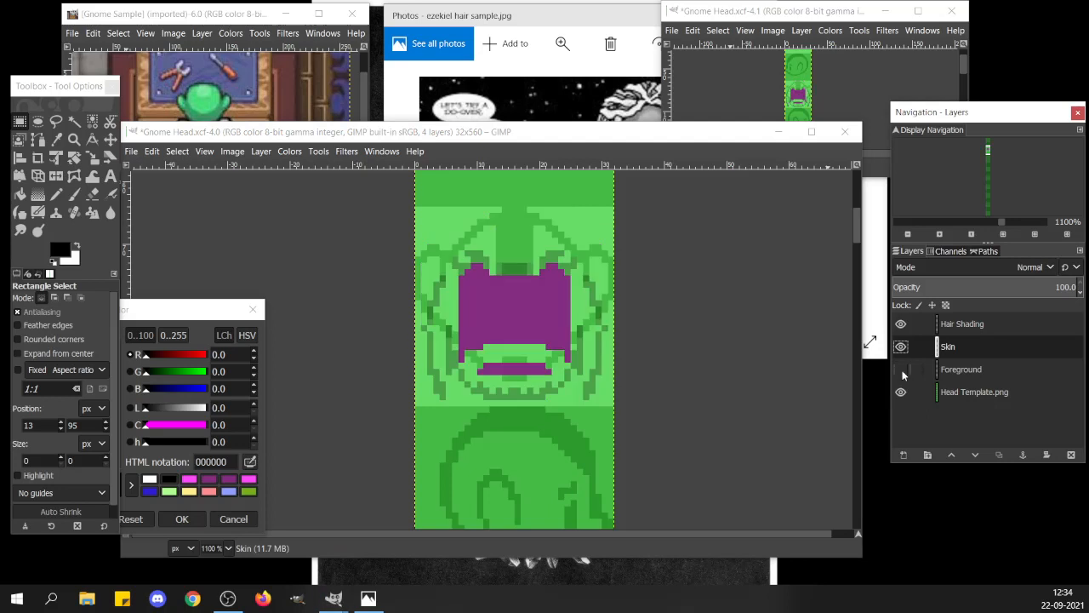
{"action": "left_click", "coordinate": [902, 392]}
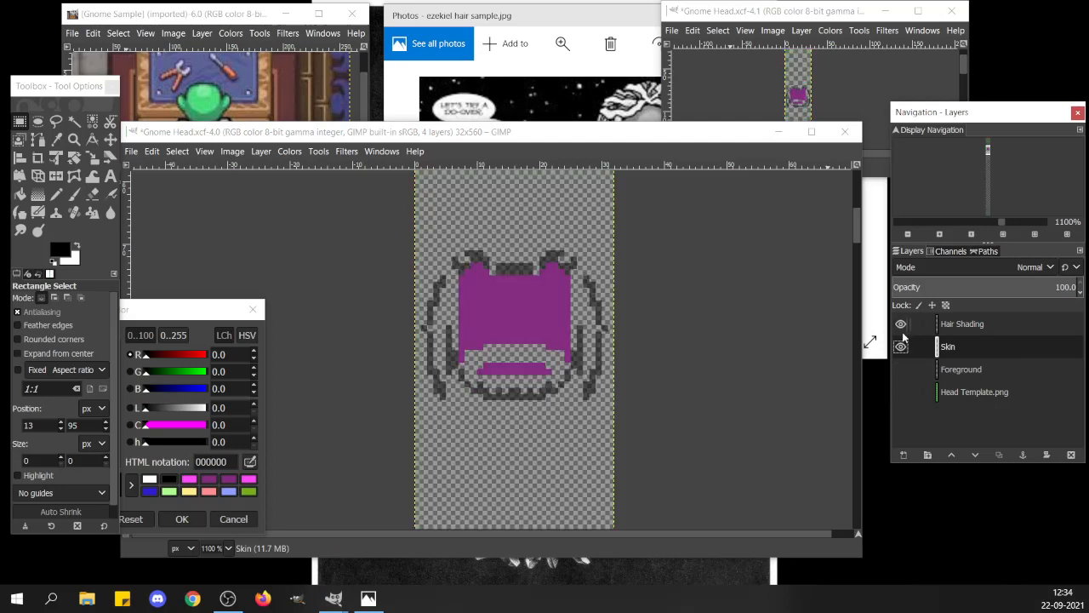
{"action": "left_click", "coordinate": [901, 324]}
{"action": "left_click", "coordinate": [901, 324]}
{"action": "left_click", "coordinate": [902, 369]}
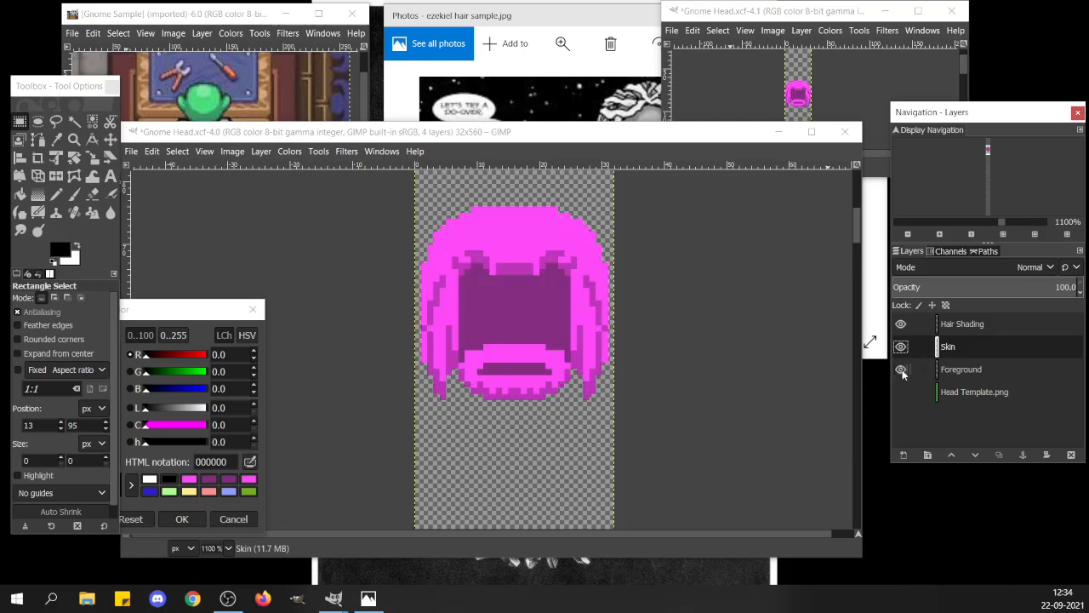
{"action": "left_click", "coordinate": [902, 393]}
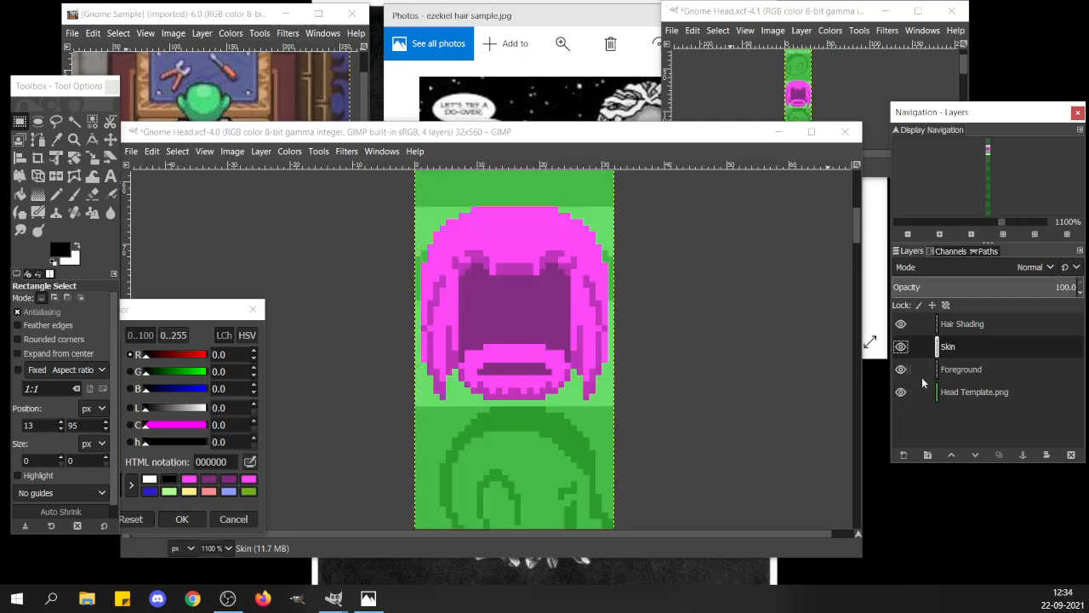
Sample the light green of the gnome's head in the Gnome Sample image as the pencil's foreground colour, 7de6a4.
{"action": "left_click", "coordinate": [506, 304]}
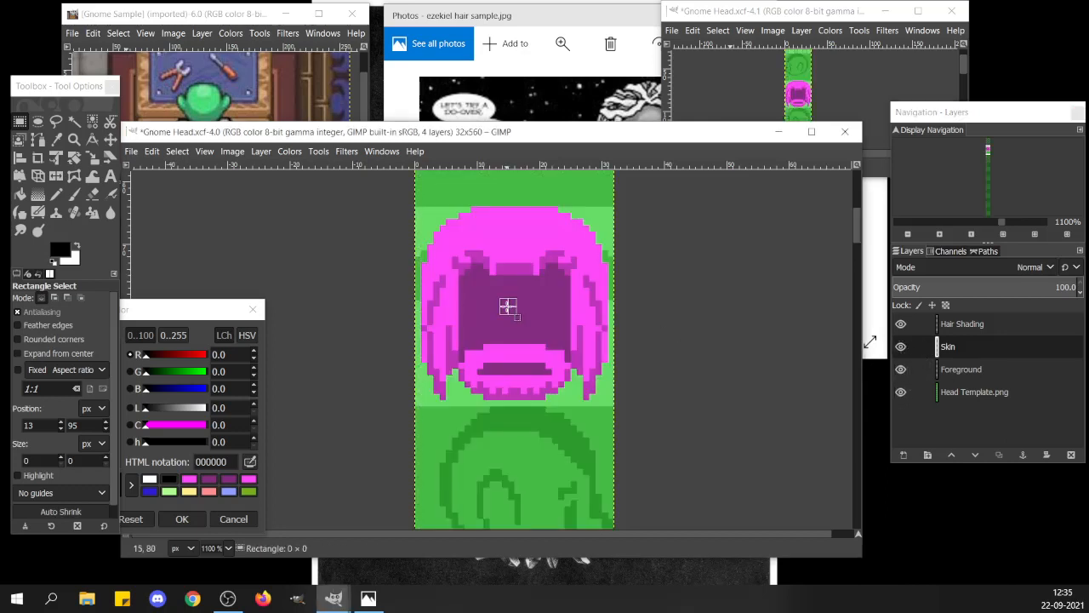
{"action": "left_click", "coordinate": [300, 101]}
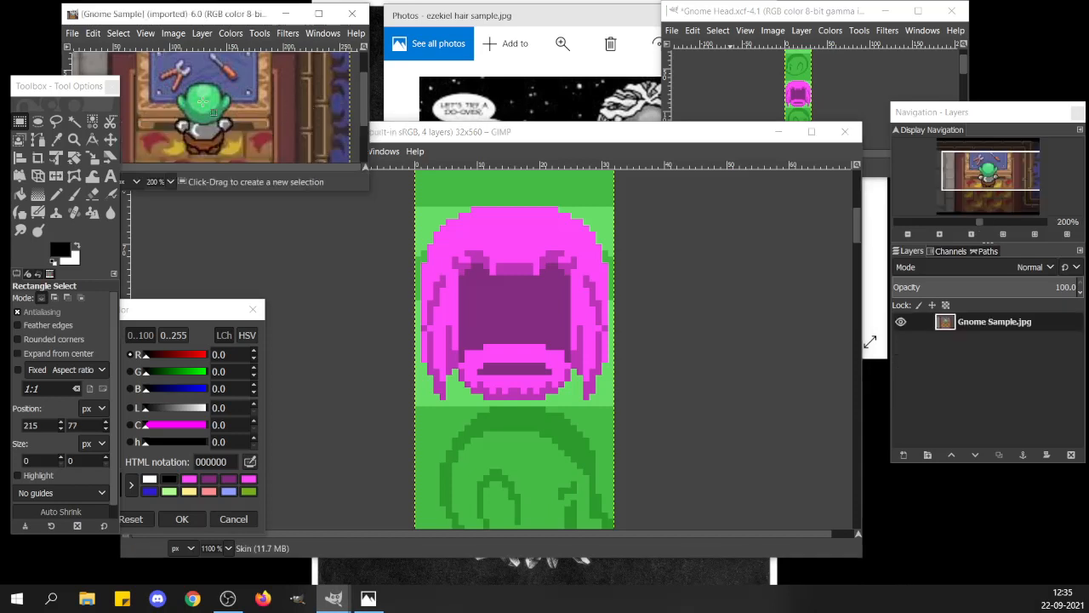
{"action": "scroll", "coordinate": [202, 104], "scroll_direction": "up", "scroll_amount": 7, "text": "ctrl"}
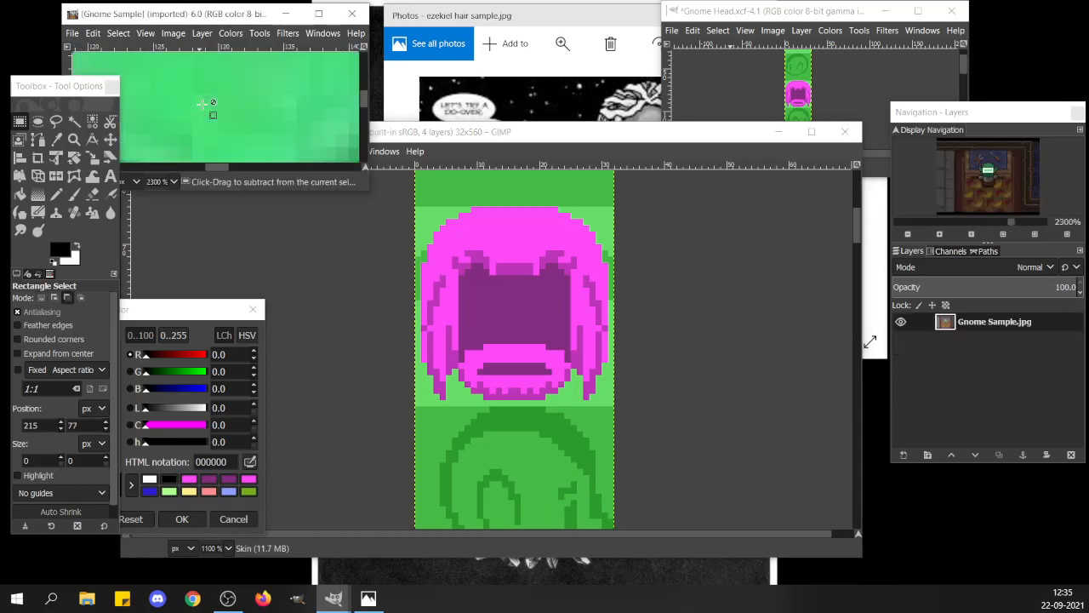
{"action": "scroll", "coordinate": [201, 103], "scroll_direction": "down", "scroll_amount": 4, "text": "ctrl"}
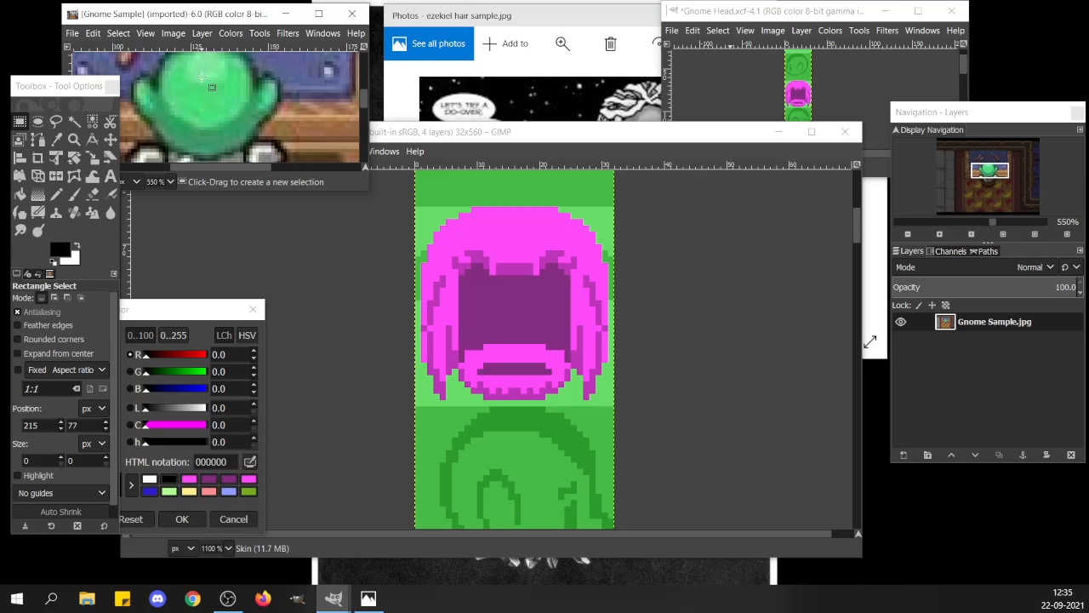
{"action": "left_click", "coordinate": [56, 194]}
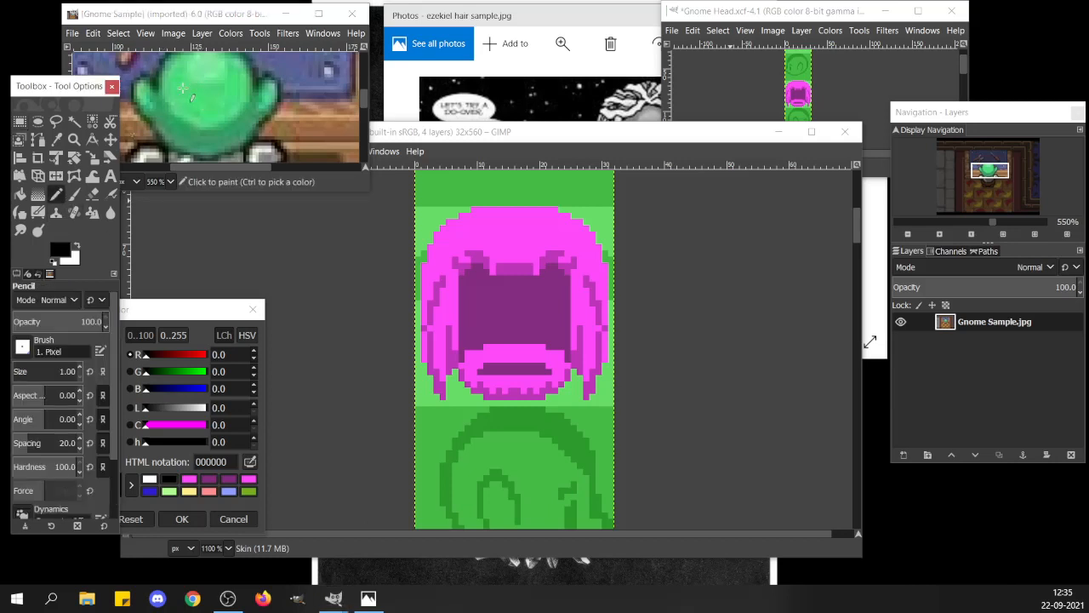
{"action": "left_click", "coordinate": [211, 73], "text": "ctrl"}
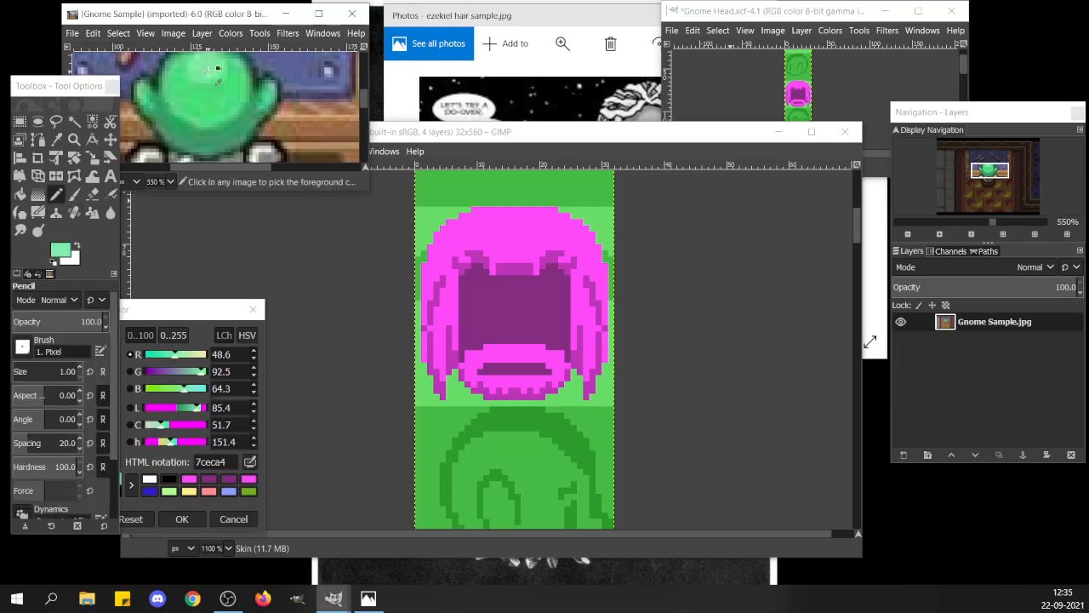
{"action": "left_click", "coordinate": [214, 76], "text": "ctrl"}
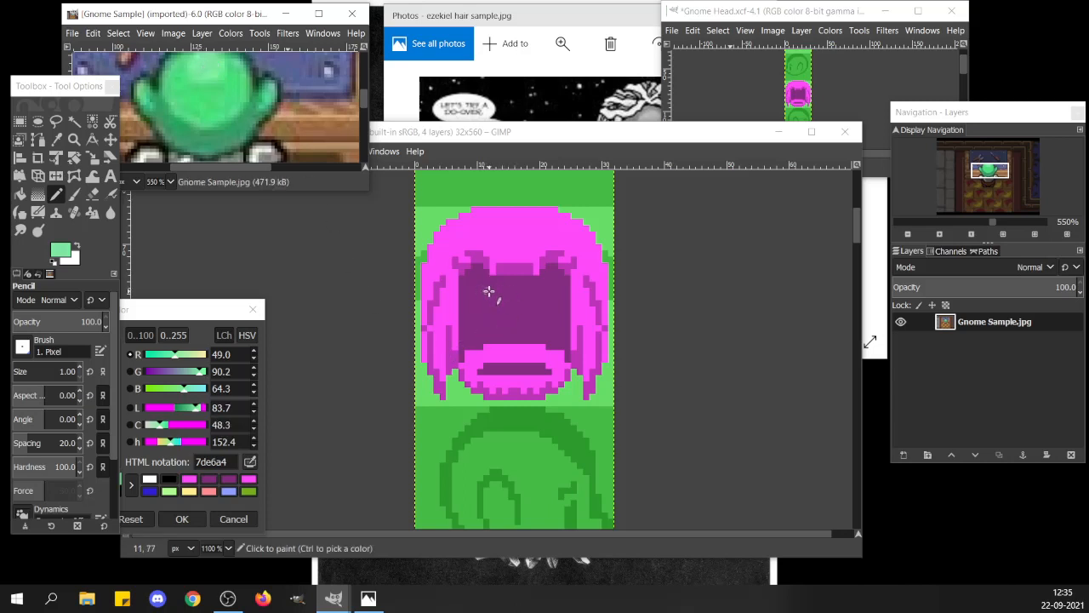
Pencil two short light green 7de6a4 highlights, separated by a gap, along the top row of the mouth bar on the Skin layer.
{"action": "left_click", "coordinate": [506, 365]}
{"action": "left_click_drag", "start_coordinate": [505, 364], "coordinate": [517, 364]}
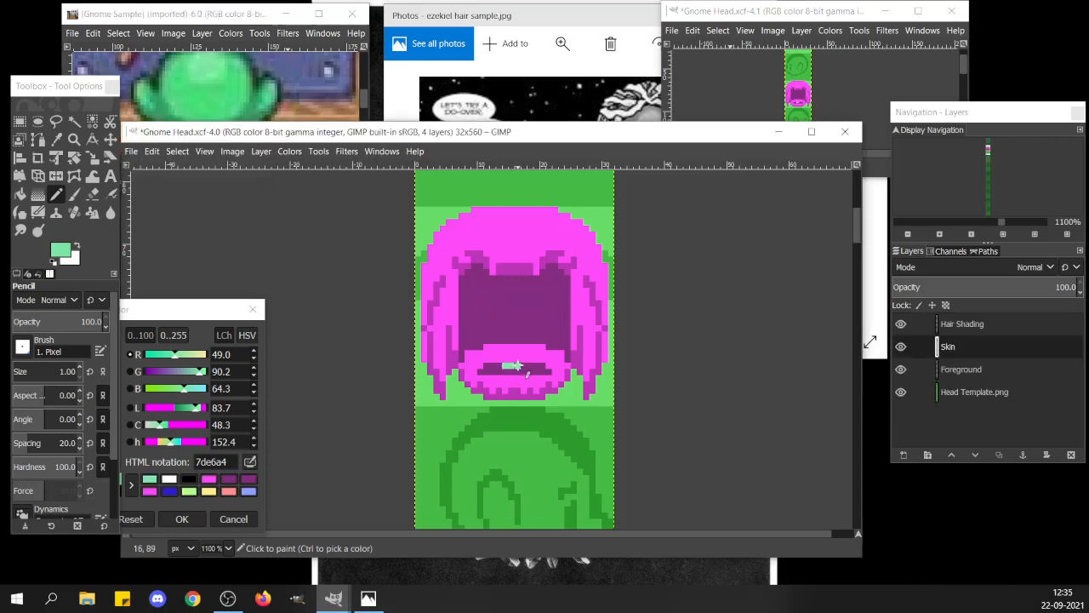
{"action": "key", "text": "ctrl+z"}
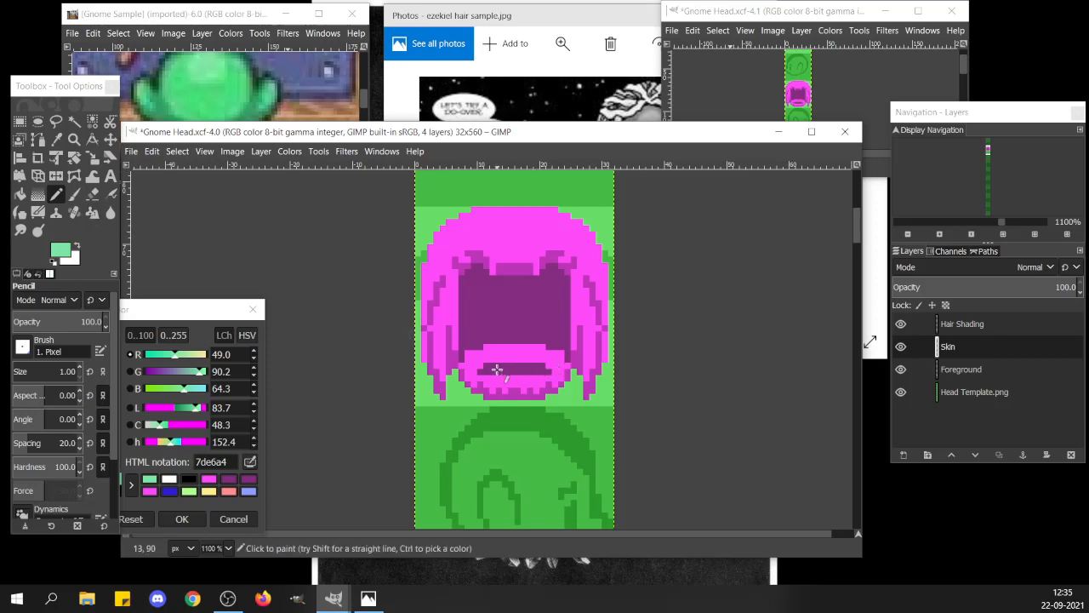
{"action": "left_click_drag", "start_coordinate": [495, 367], "coordinate": [528, 366]}
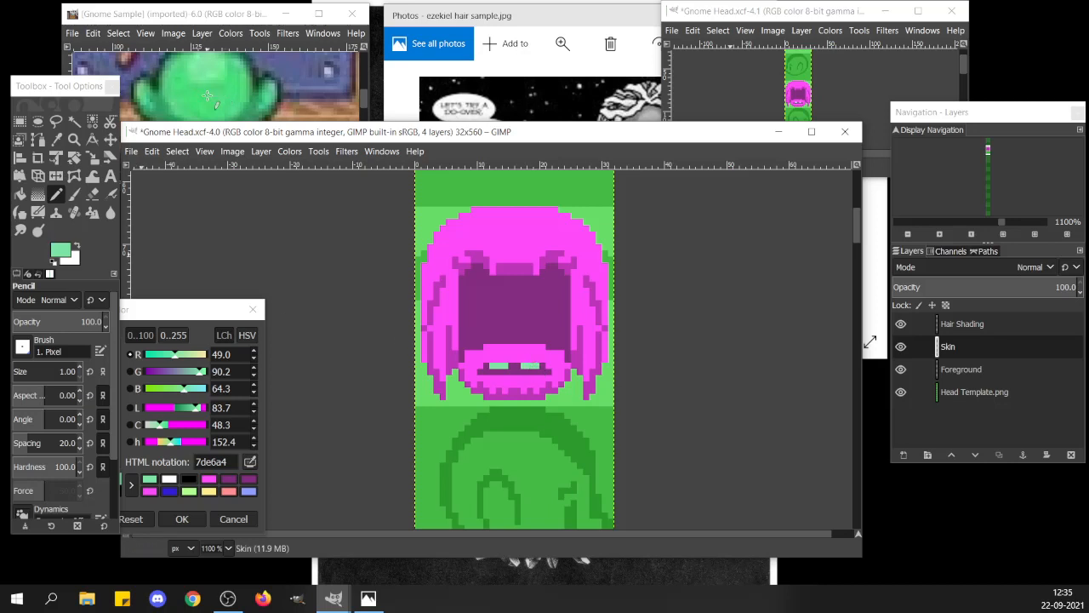
Sample mid green 44da77 from the Gnome Sample head and paint the gap between the lip highlights and the mouth bar's outer ends.
{"action": "left_click", "coordinate": [210, 14]}
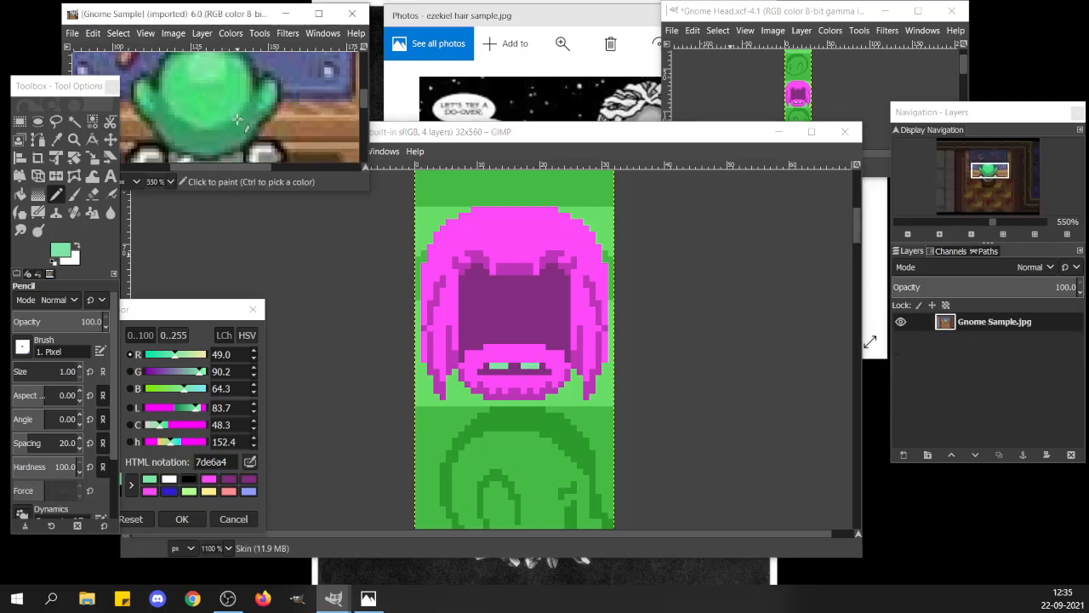
{"action": "left_click", "coordinate": [192, 102], "text": "ctrl"}
{"action": "left_click", "coordinate": [190, 101], "text": "ctrl"}
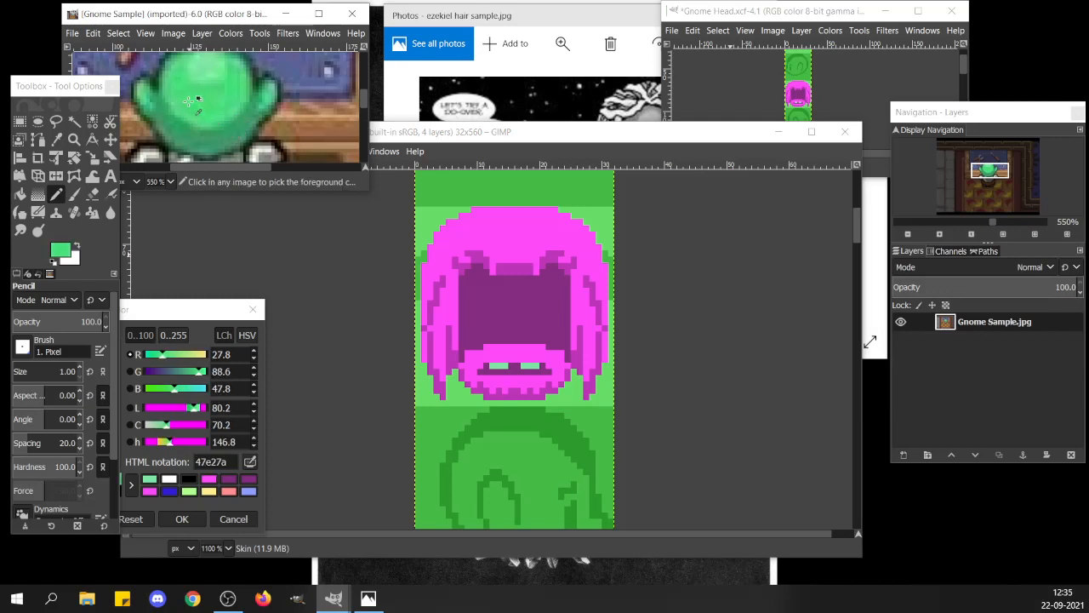
{"action": "left_click_drag", "start_coordinate": [188, 101], "coordinate": [188, 106]}
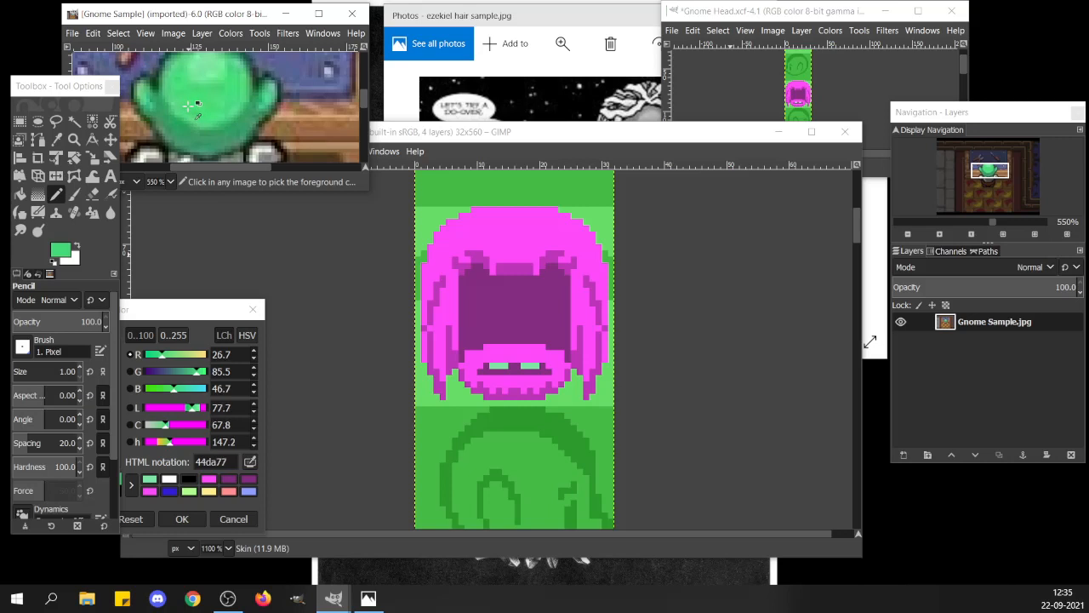
{"action": "left_click", "coordinate": [518, 368]}
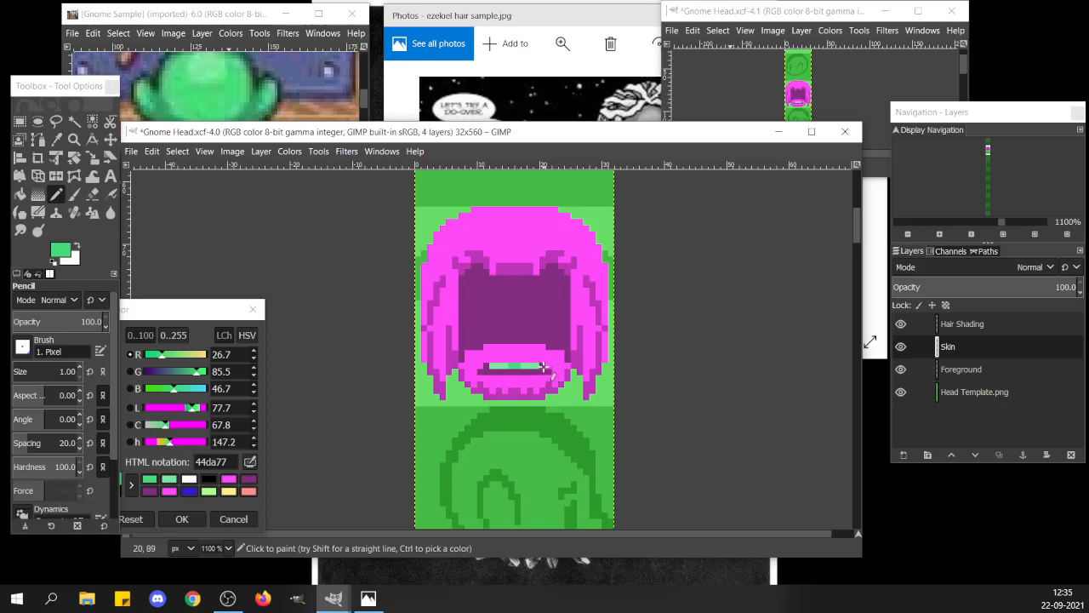
{"action": "left_click", "coordinate": [481, 372]}
{"action": "left_click_drag", "start_coordinate": [491, 371], "coordinate": [553, 375]}
Sample dark green 409c6d from the lower part of the sample gnome's head and paint the middle of the mouth's lower row.
{"action": "left_click", "coordinate": [202, 15]}
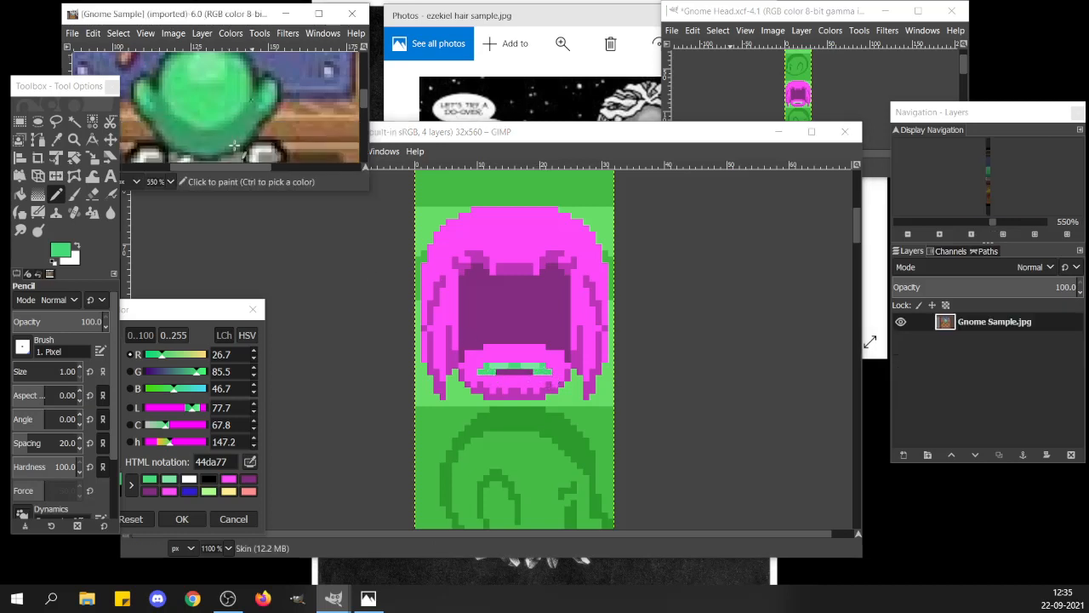
{"action": "left_click", "coordinate": [197, 136]}
{"action": "mouse_move", "coordinate": [198, 137]}
{"action": "left_mouse_down"}
{"action": "mouse_move", "coordinate": [207, 132]}
{"action": "mouse_move", "coordinate": [187, 141]}
{"action": "left_mouse_up"}
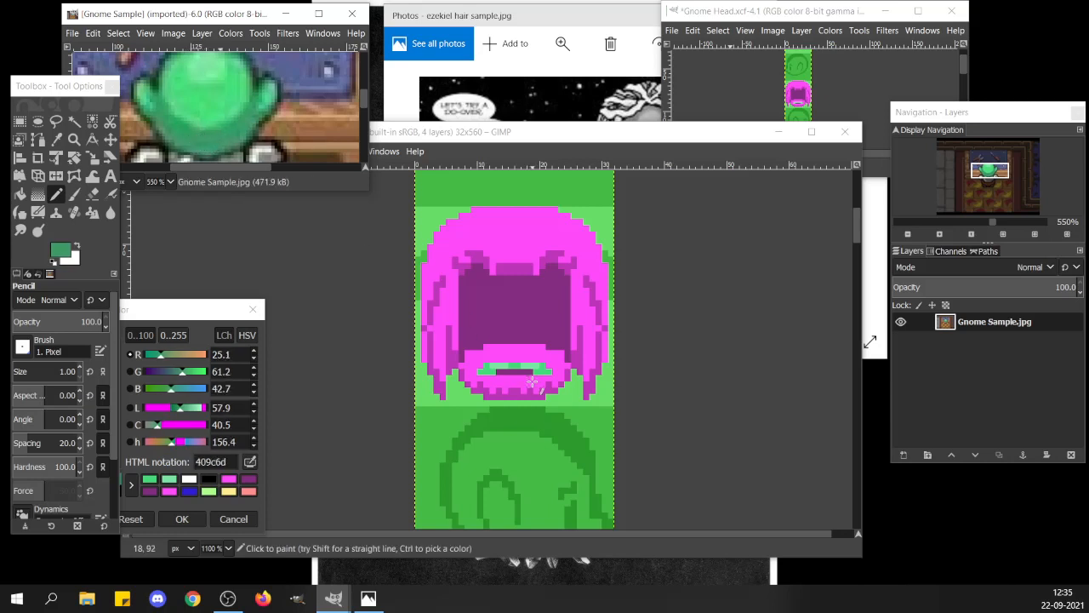
{"action": "left_click", "coordinate": [498, 372]}
{"action": "left_click_drag", "start_coordinate": [510, 372], "coordinate": [521, 372]}
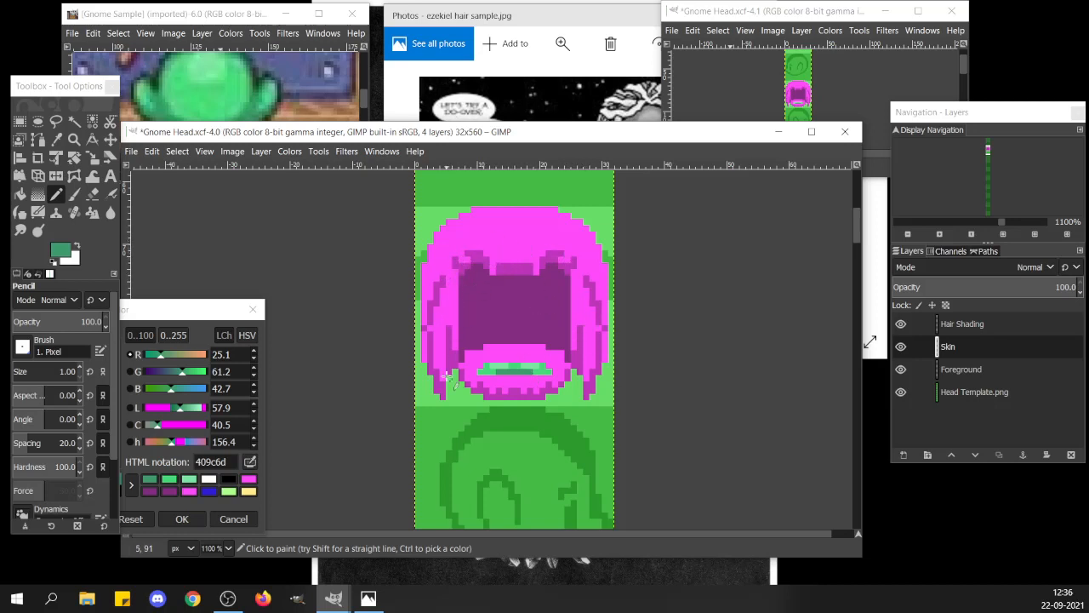
Check the ezekiel hair sample photo, resample mid green 44da77 from the mouth, and bucket-fill the dark purple face area on the Skin layer.
{"action": "left_click", "coordinate": [605, 28]}
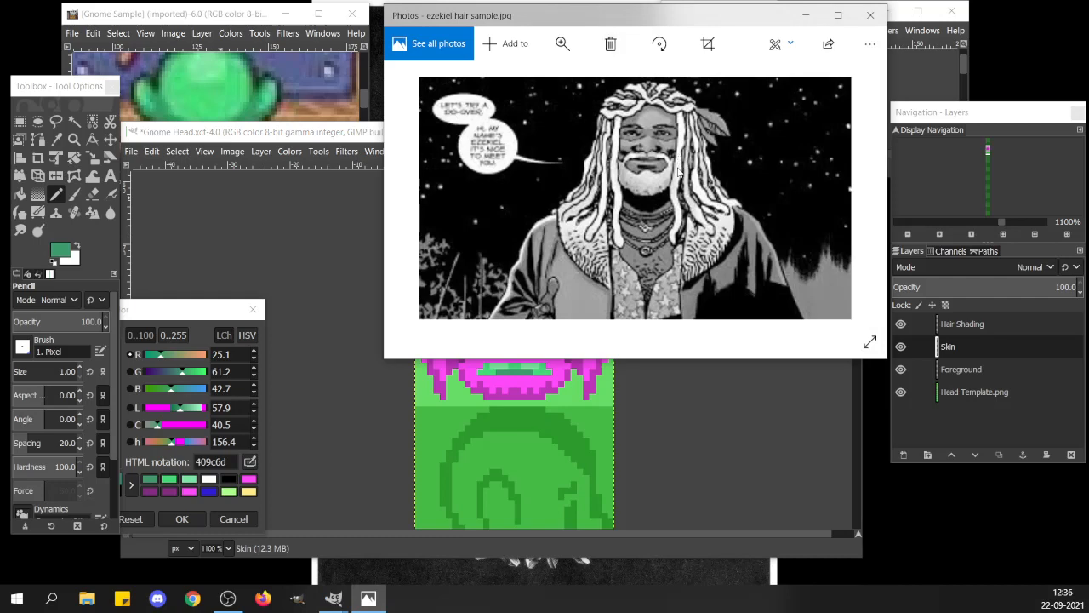
{"action": "left_click", "coordinate": [267, 142]}
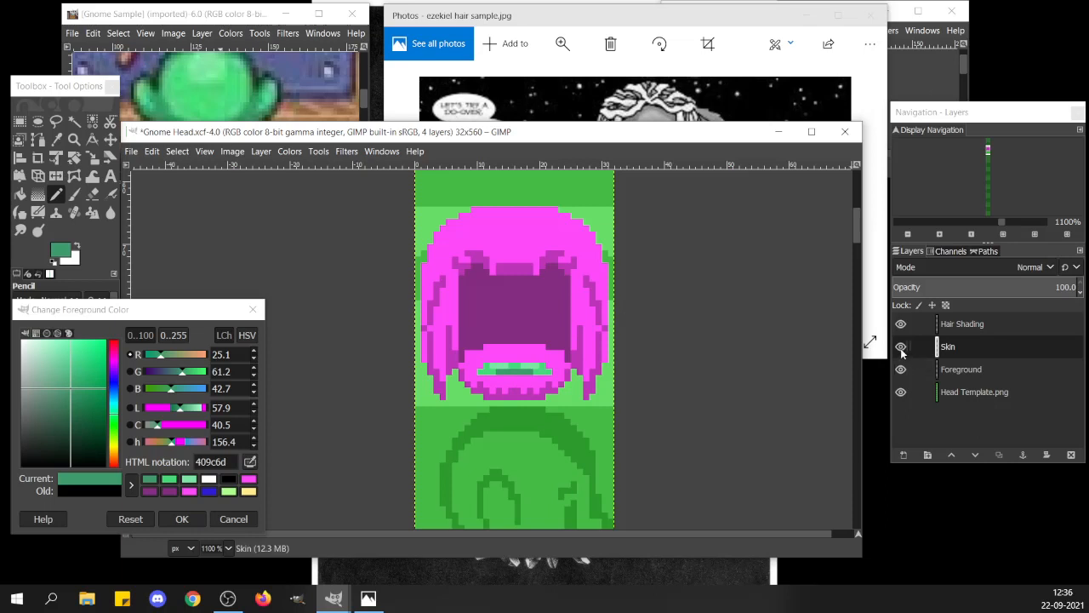
{"action": "left_click", "coordinate": [510, 371], "text": "ctrl"}
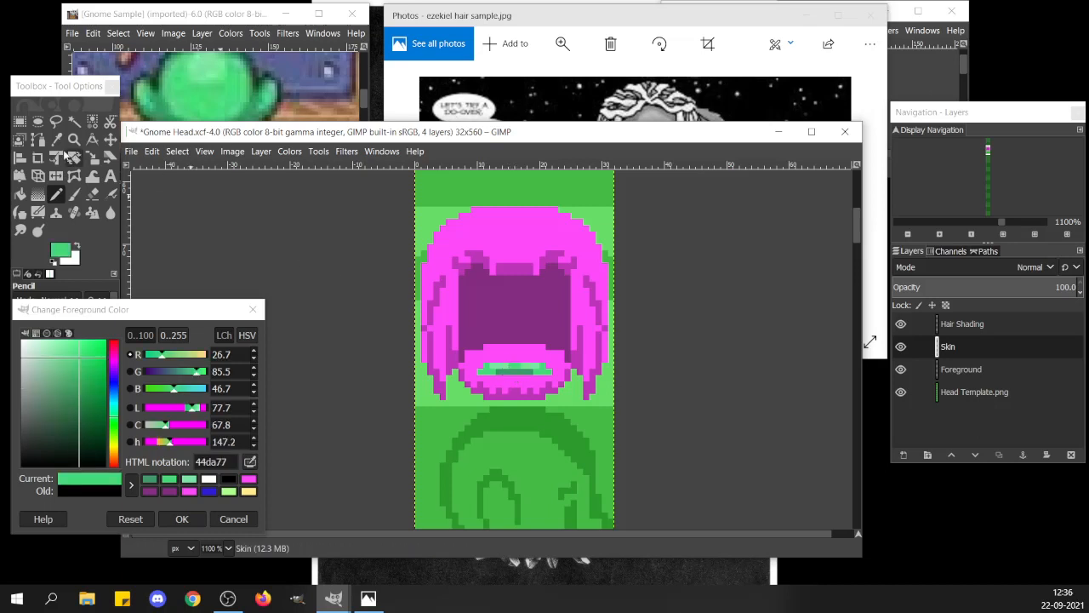
{"action": "left_click", "coordinate": [20, 194]}
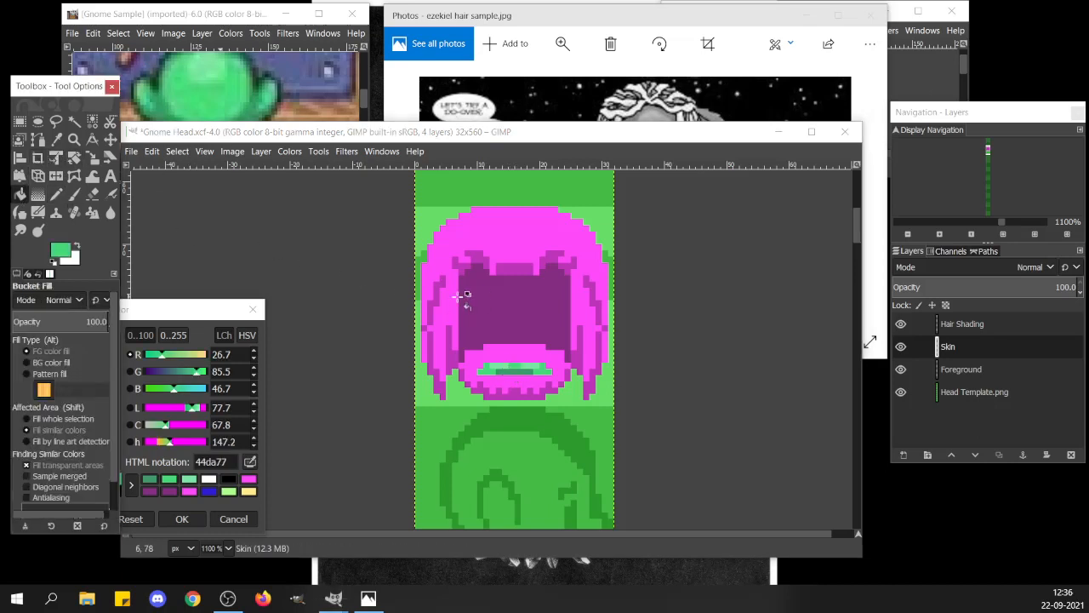
{"action": "left_click", "coordinate": [504, 302]}
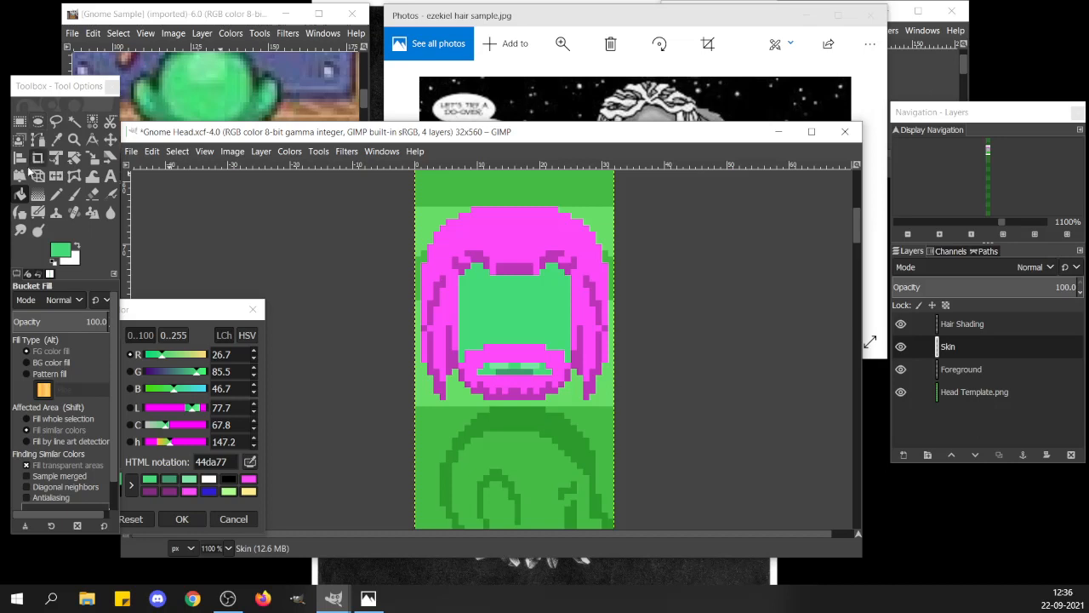
Pick dark green 409c6d from the mouth and pencil shading beneath the hairline from the face's left edge to the middle of the forehead.
{"action": "left_click", "coordinate": [56, 194]}
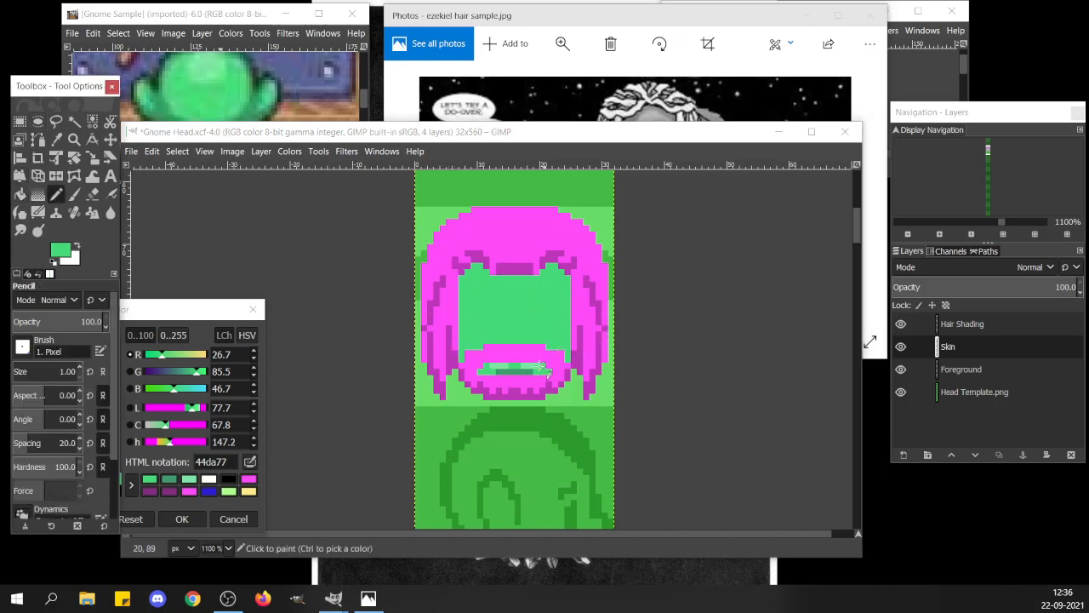
{"action": "left_click", "coordinate": [516, 372]}
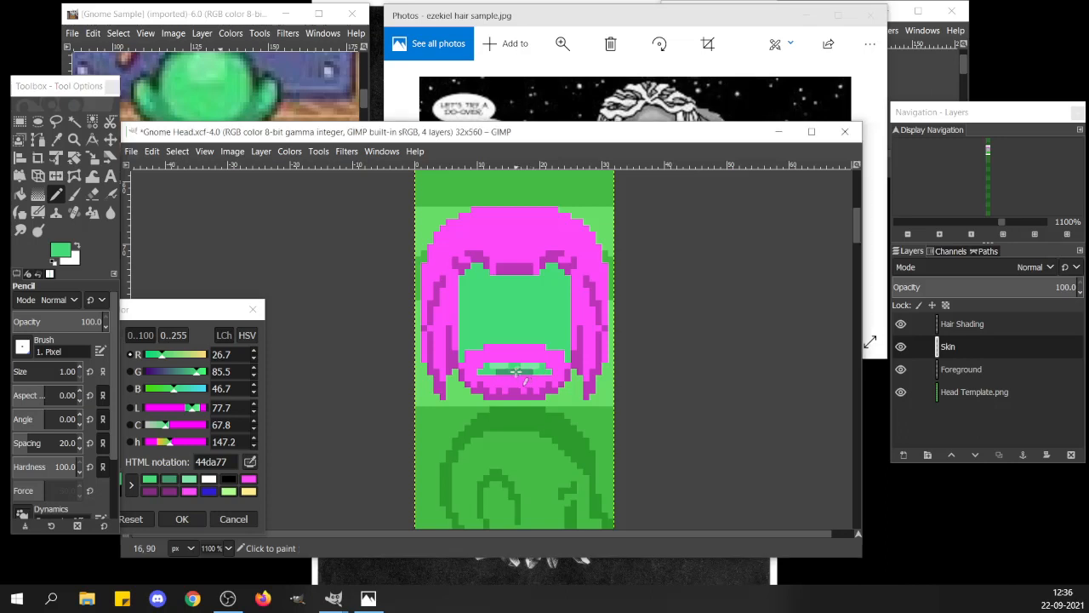
{"action": "left_click", "coordinate": [516, 371], "text": "ctrl"}
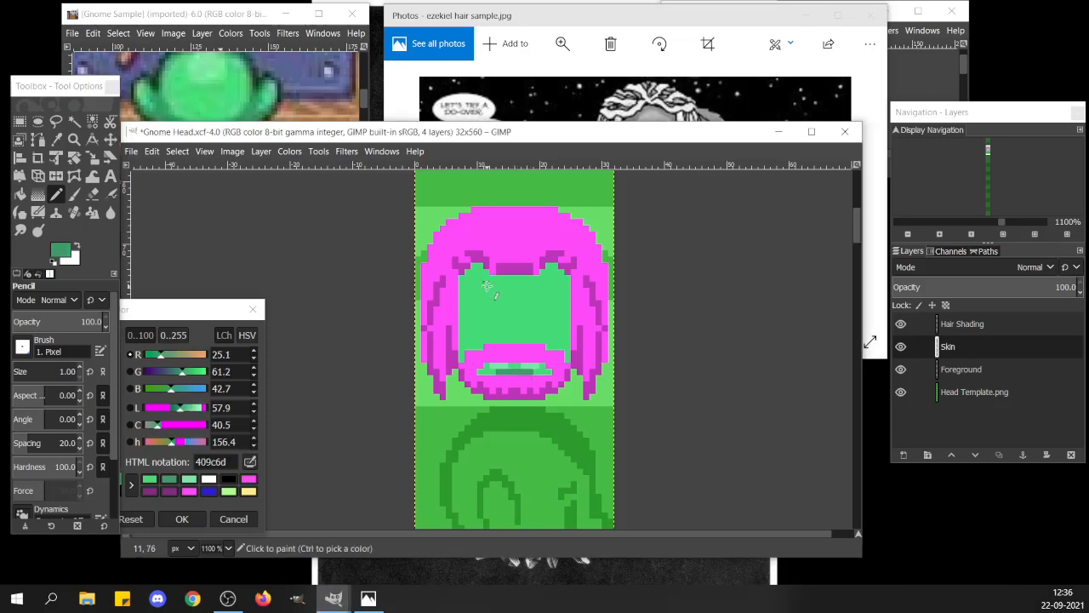
{"action": "scroll", "coordinate": [486, 286], "scroll_direction": "up", "scroll_amount": 3}
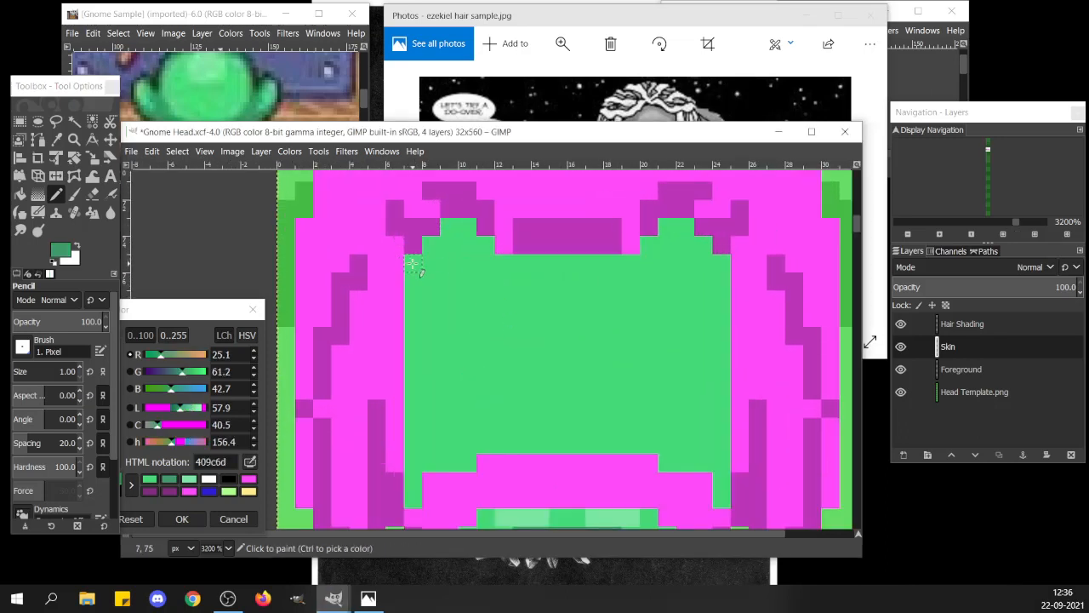
{"action": "left_click_drag", "start_coordinate": [412, 265], "coordinate": [412, 296]}
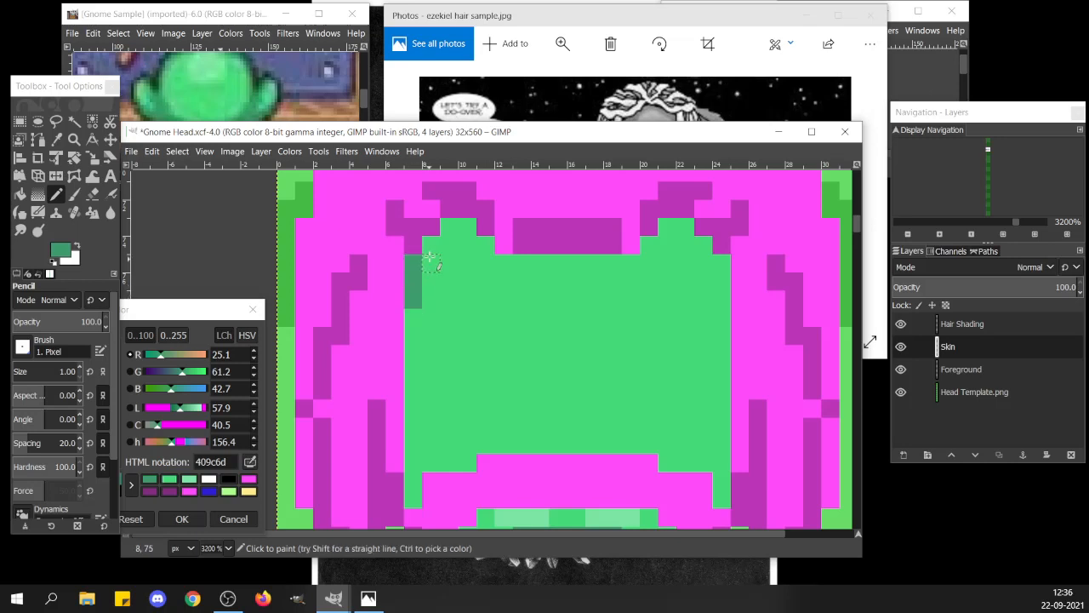
{"action": "left_click_drag", "start_coordinate": [432, 244], "coordinate": [431, 278]}
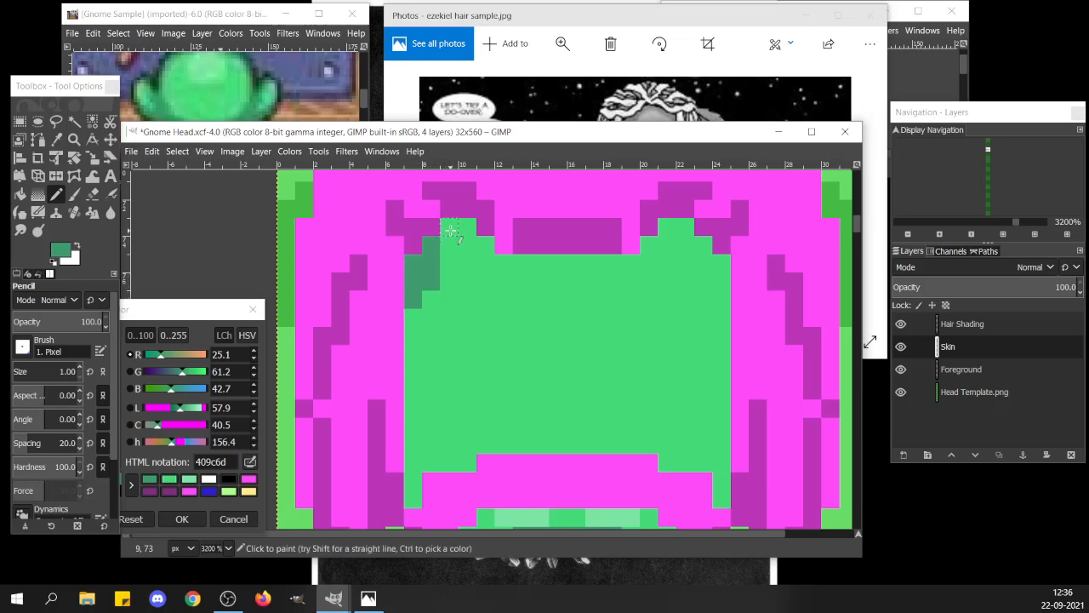
{"action": "mouse_move", "coordinate": [450, 230]}
{"action": "left_mouse_down"}
{"action": "mouse_move", "coordinate": [462, 253]}
{"action": "mouse_move", "coordinate": [464, 233]}
{"action": "mouse_move", "coordinate": [484, 241]}
{"action": "mouse_move", "coordinate": [490, 281]}
{"action": "mouse_move", "coordinate": [504, 260]}
{"action": "mouse_move", "coordinate": [508, 301]}
{"action": "mouse_move", "coordinate": [566, 287]}
{"action": "mouse_move", "coordinate": [568, 260]}
{"action": "mouse_move", "coordinate": [525, 265]}
{"action": "mouse_move", "coordinate": [550, 287]}
{"action": "left_mouse_up"}
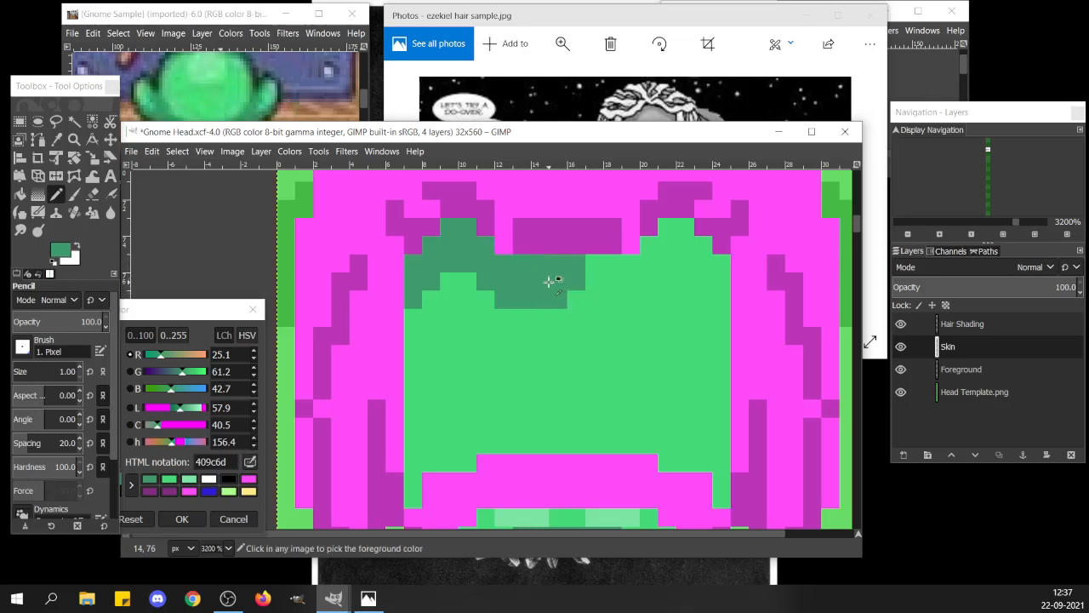
Cover the forehead shading's lowest row with mid green 44da77 and repaint two pixels near its centre in dark green 409c6d.
{"action": "scroll", "coordinate": [549, 281], "scroll_direction": "down", "scroll_amount": 6}
{"action": "scroll", "coordinate": [553, 281], "scroll_direction": "up", "scroll_amount": 5}
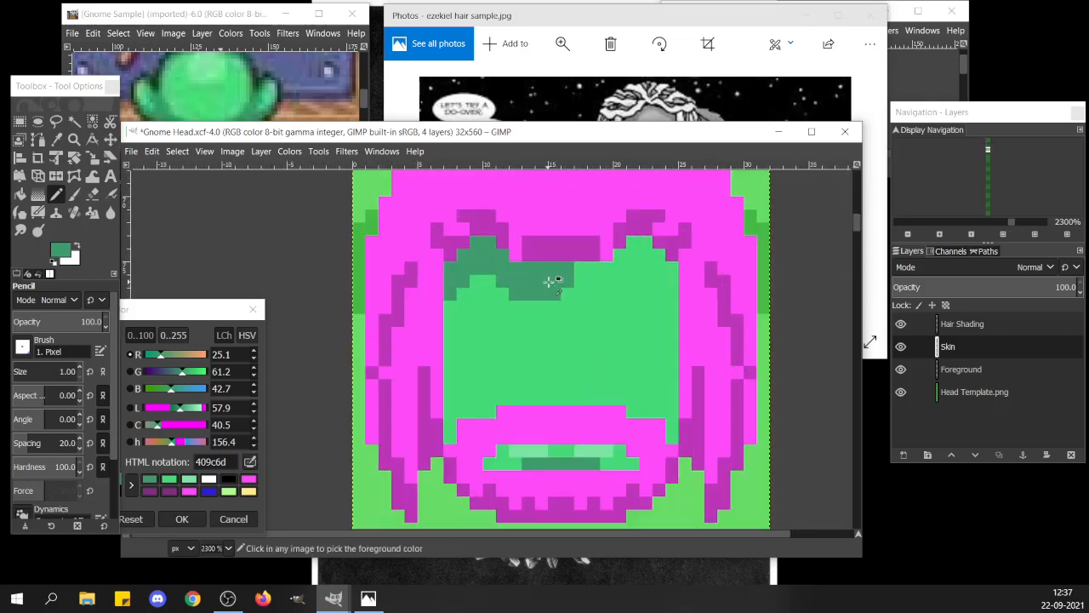
{"action": "scroll", "coordinate": [552, 281], "scroll_direction": "up", "scroll_amount": 3}
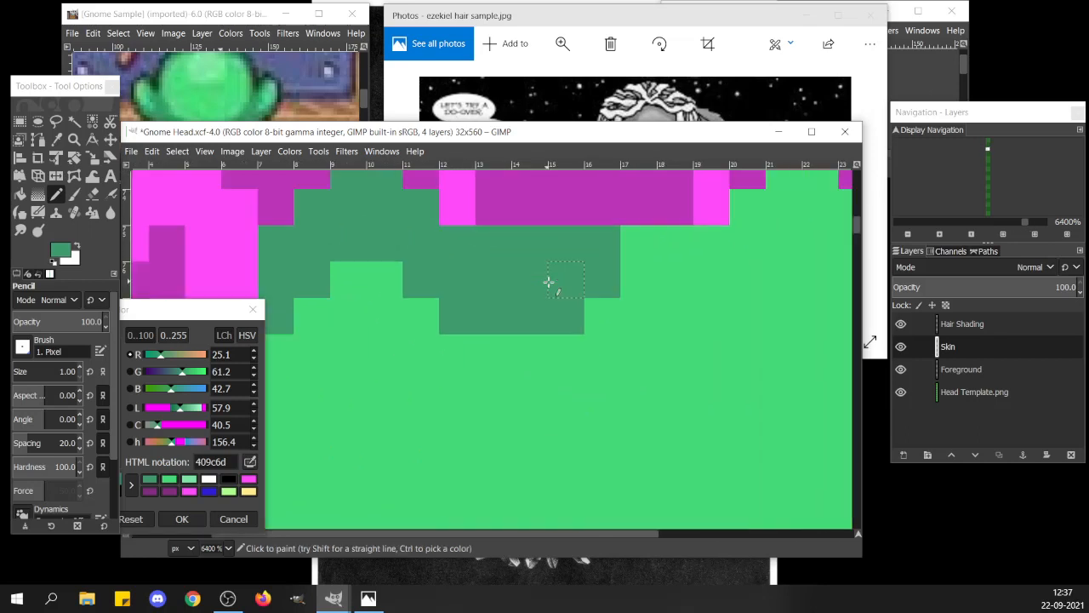
{"action": "left_click", "coordinate": [576, 361], "text": "ctrl"}
{"action": "left_click_drag", "start_coordinate": [462, 317], "coordinate": [591, 320]}
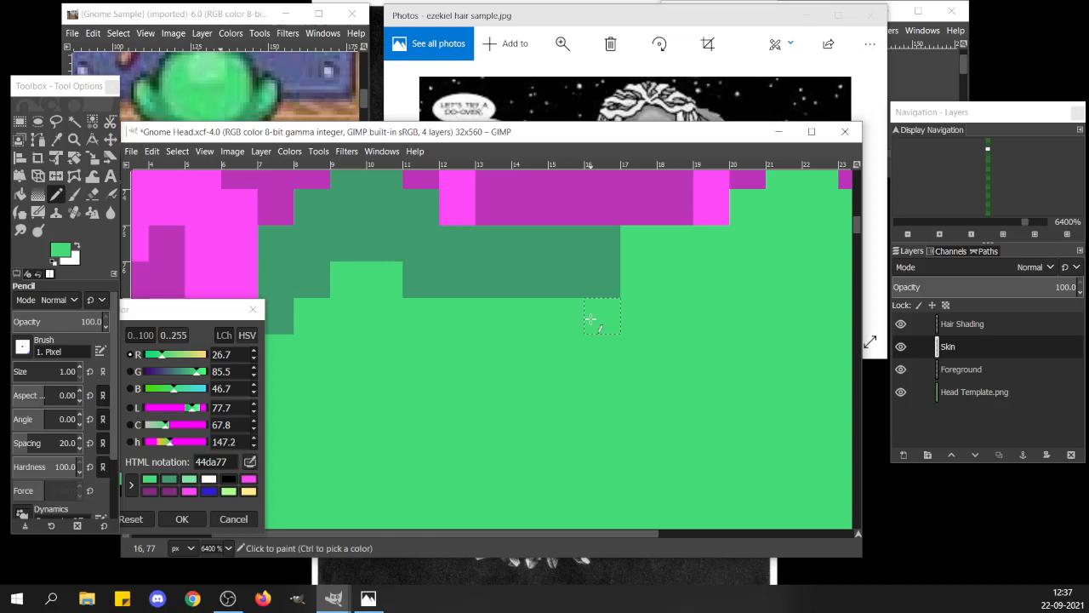
{"action": "left_click", "coordinate": [479, 272], "text": "ctrl"}
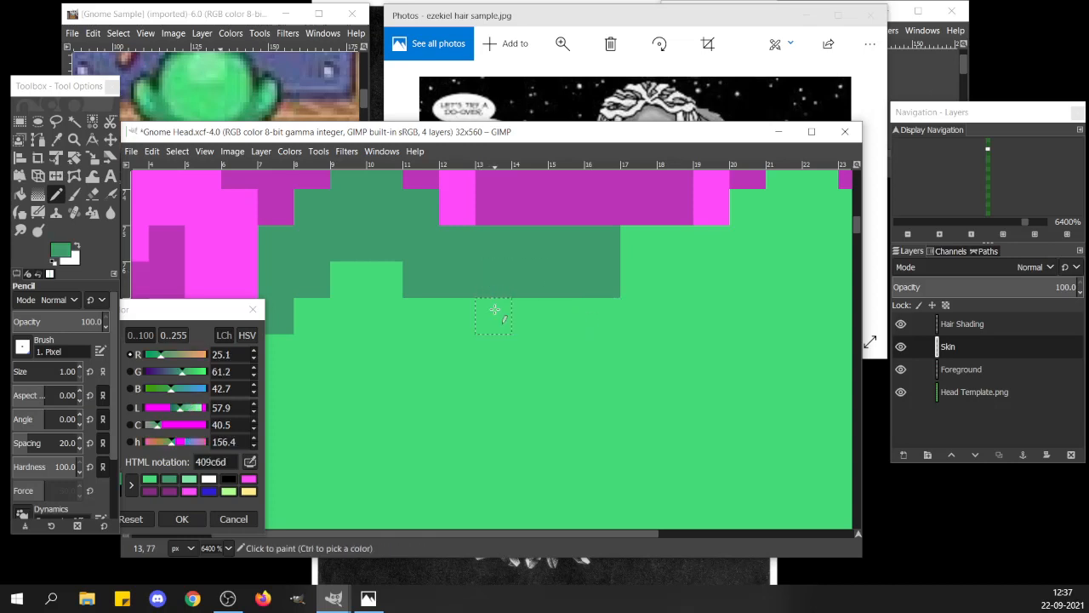
{"action": "left_click_drag", "start_coordinate": [494, 309], "coordinate": [530, 316]}
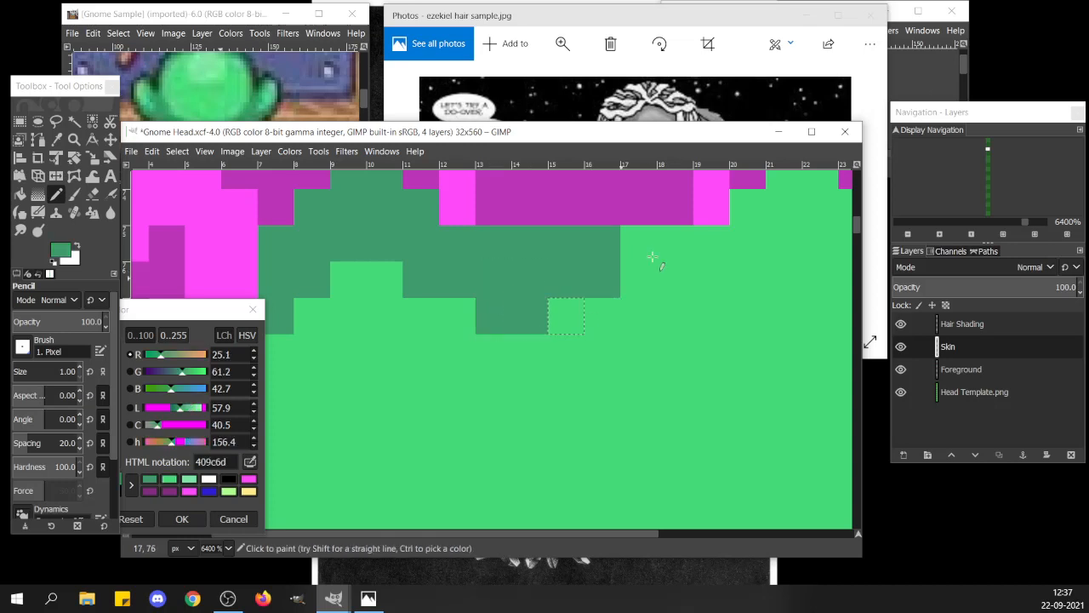
Extend the dark green 409c6d forehead shading across to the right brow, correcting its lower edge pixel with 44da77.
{"action": "scroll", "coordinate": [654, 255], "scroll_direction": "down", "scroll_amount": 3}
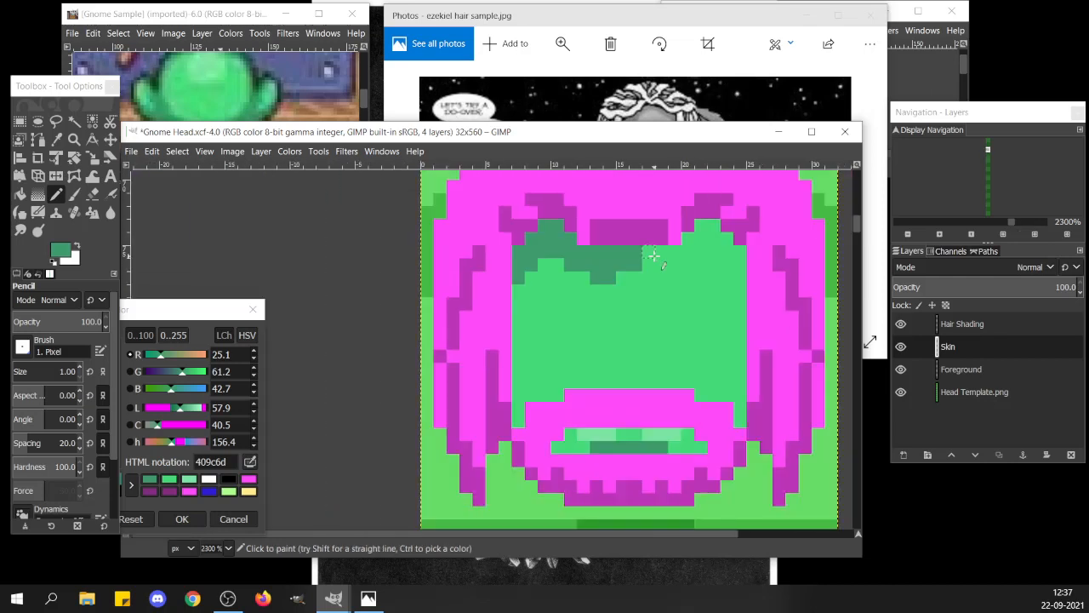
{"action": "left_click", "coordinate": [623, 277]}
{"action": "mouse_move", "coordinate": [646, 262]}
{"action": "left_mouse_down"}
{"action": "mouse_move", "coordinate": [683, 253]}
{"action": "mouse_move", "coordinate": [656, 254]}
{"action": "left_mouse_up"}
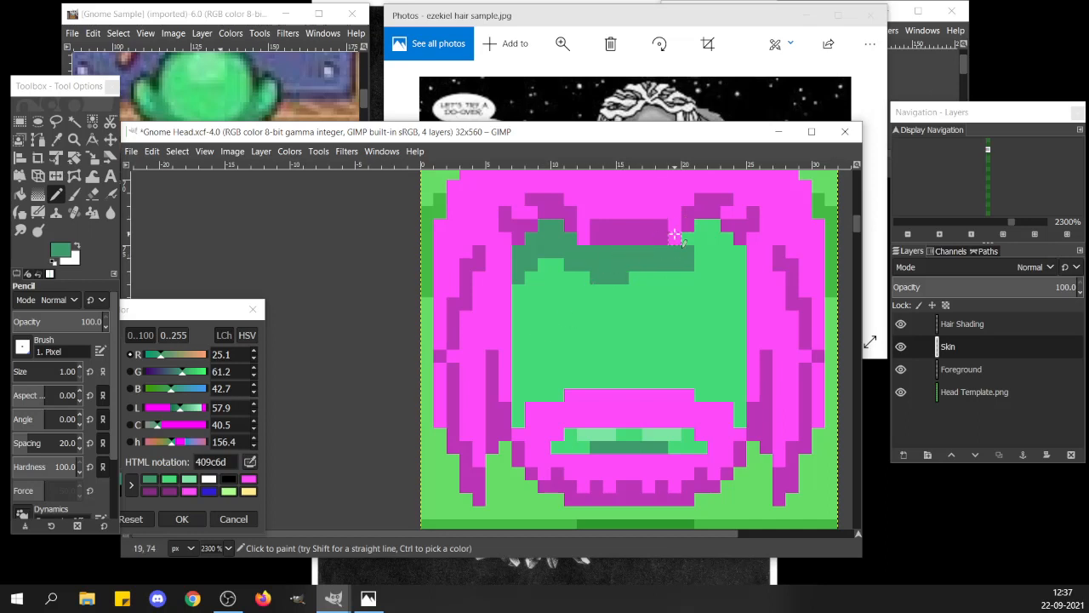
{"action": "left_click", "coordinate": [689, 287], "text": "ctrl"}
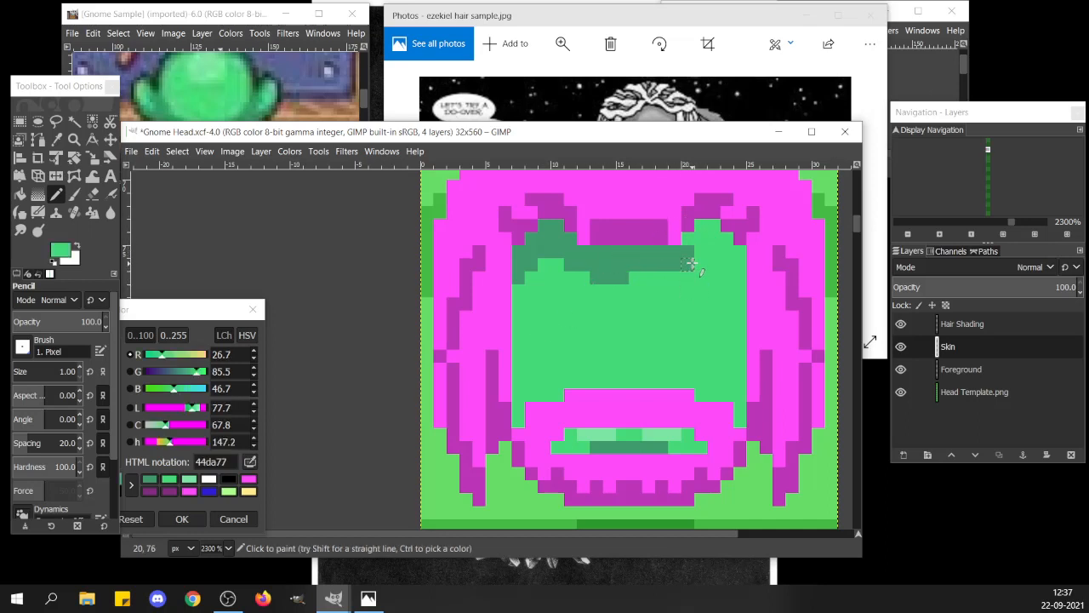
{"action": "left_click", "coordinate": [651, 259], "text": "ctrl"}
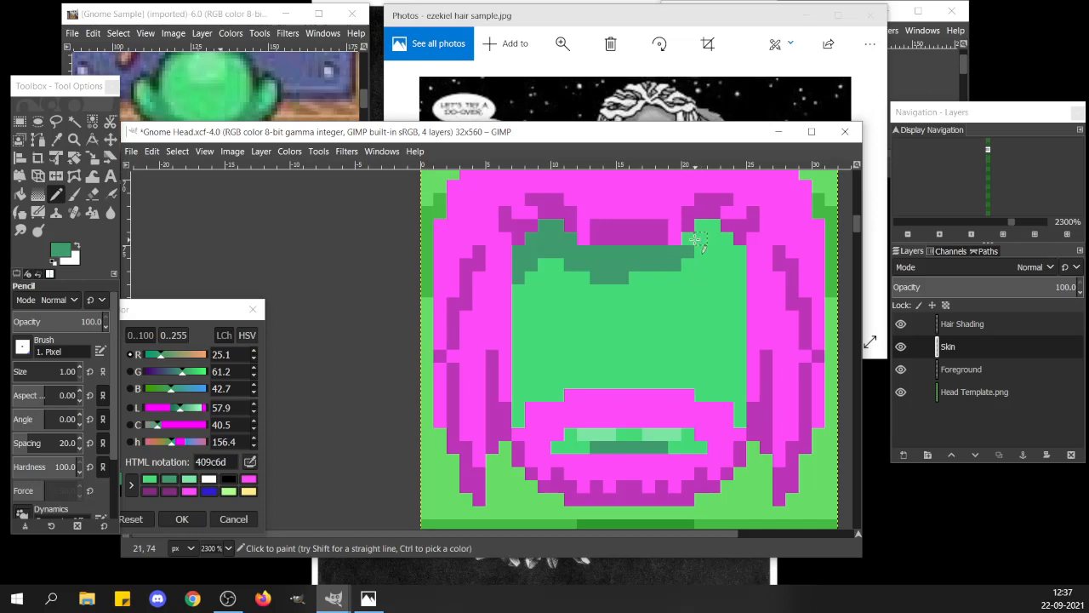
{"action": "left_click_drag", "start_coordinate": [689, 239], "coordinate": [688, 264]}
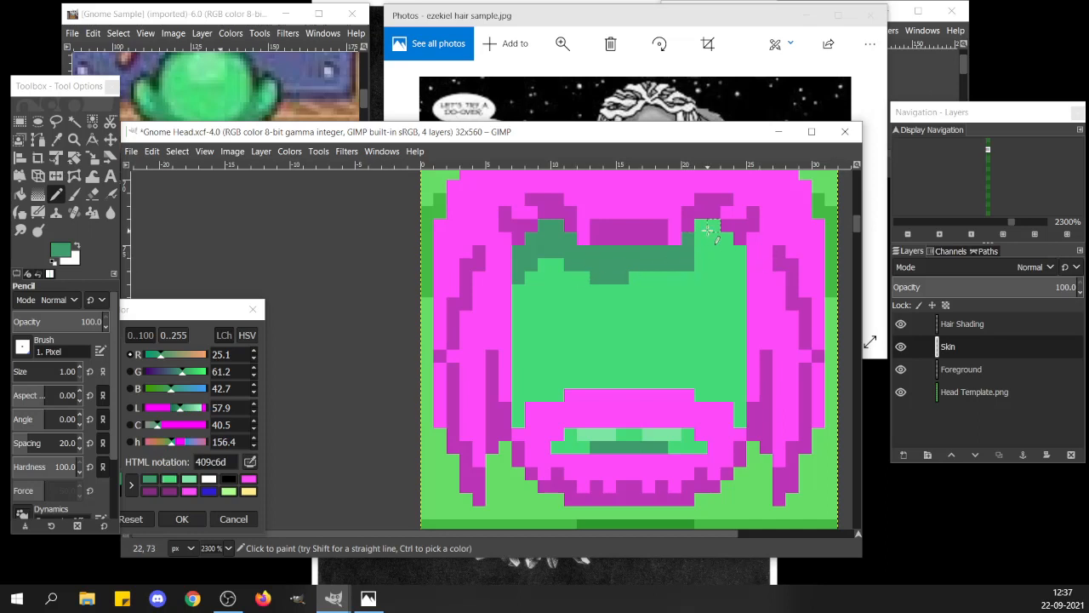
Shade the right brow peak and upper right face edge in 409c6d, trimming the lowest edge pixel with 44da77 to match the left side.
{"action": "mouse_move", "coordinate": [707, 230]}
{"action": "left_mouse_down"}
{"action": "mouse_move", "coordinate": [706, 248]}
{"action": "mouse_move", "coordinate": [714, 223]}
{"action": "mouse_move", "coordinate": [730, 245]}
{"action": "mouse_move", "coordinate": [727, 265]}
{"action": "mouse_move", "coordinate": [739, 252]}
{"action": "mouse_move", "coordinate": [743, 286]}
{"action": "left_mouse_up"}
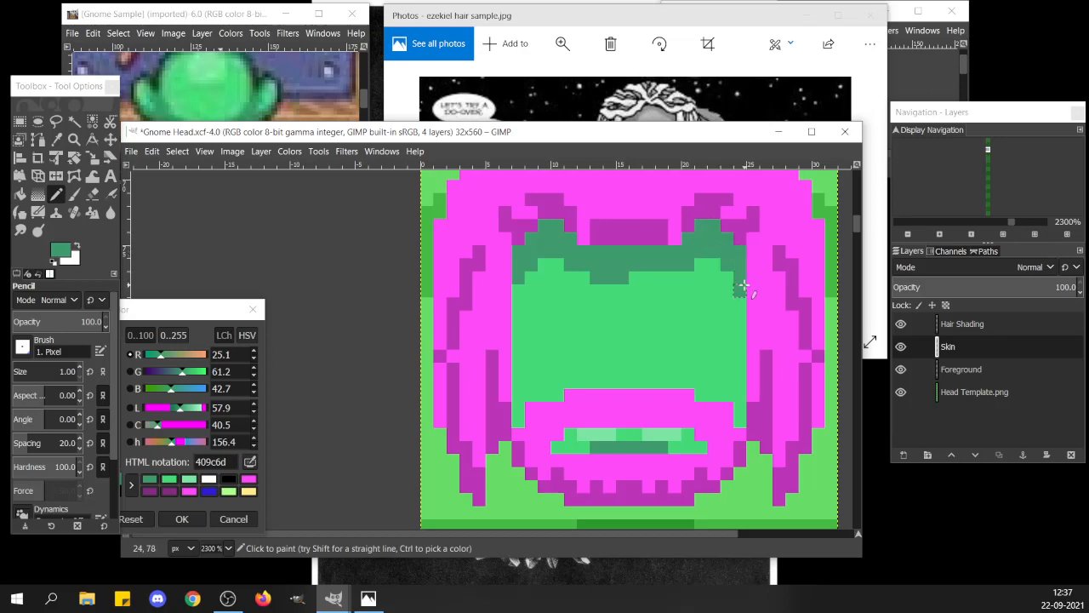
{"action": "left_click", "coordinate": [726, 319], "text": "ctrl"}
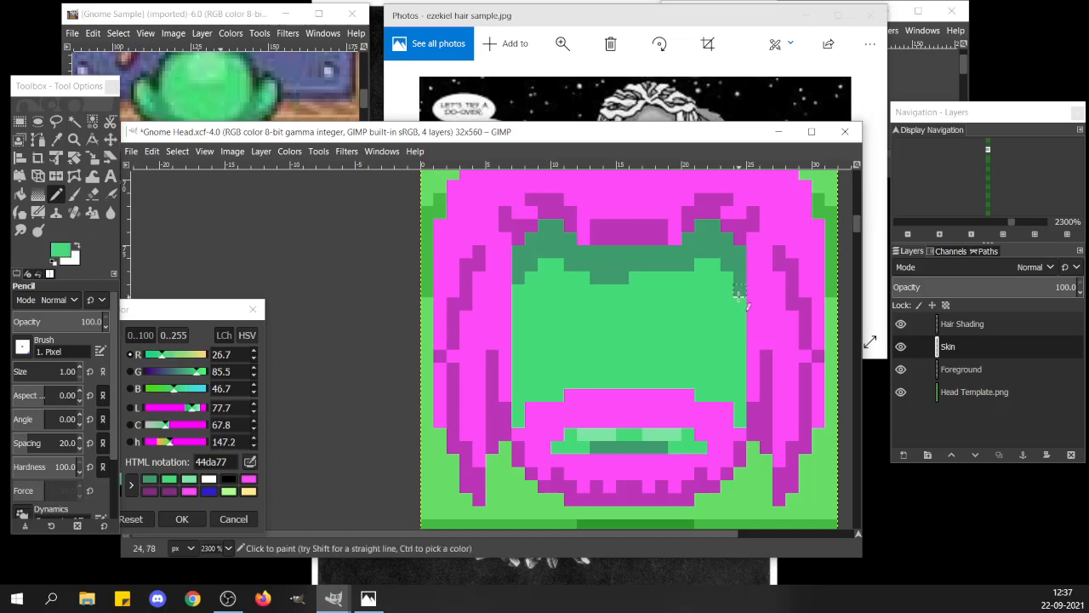
{"action": "left_click", "coordinate": [737, 255], "text": "ctrl"}
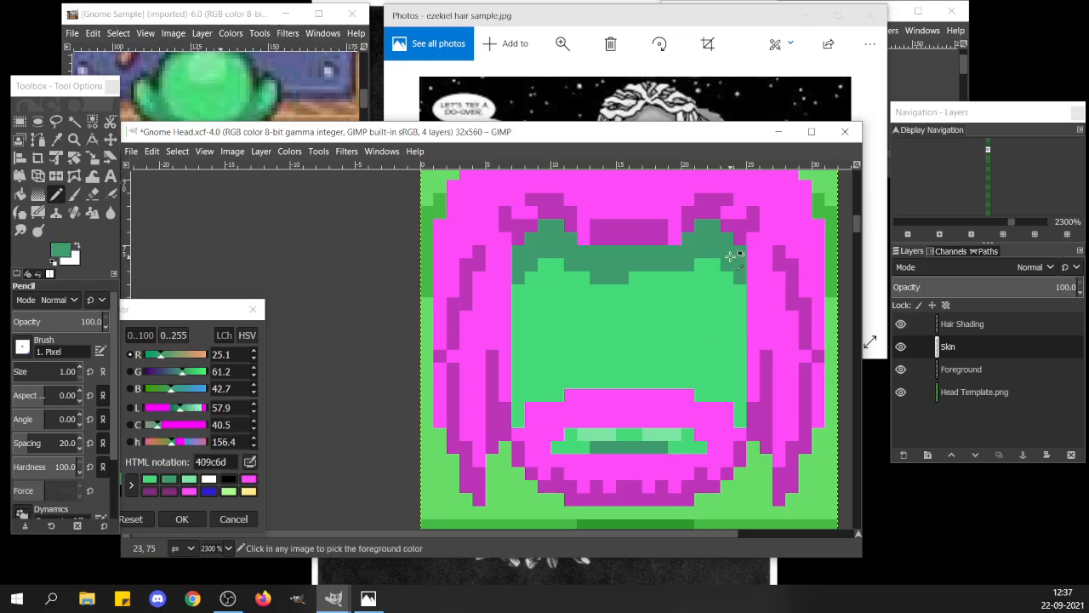
Pencil dark green 409c6d shading into both lower corners of the face, along the edges just above the beard.
{"action": "left_click", "coordinate": [903, 19]}
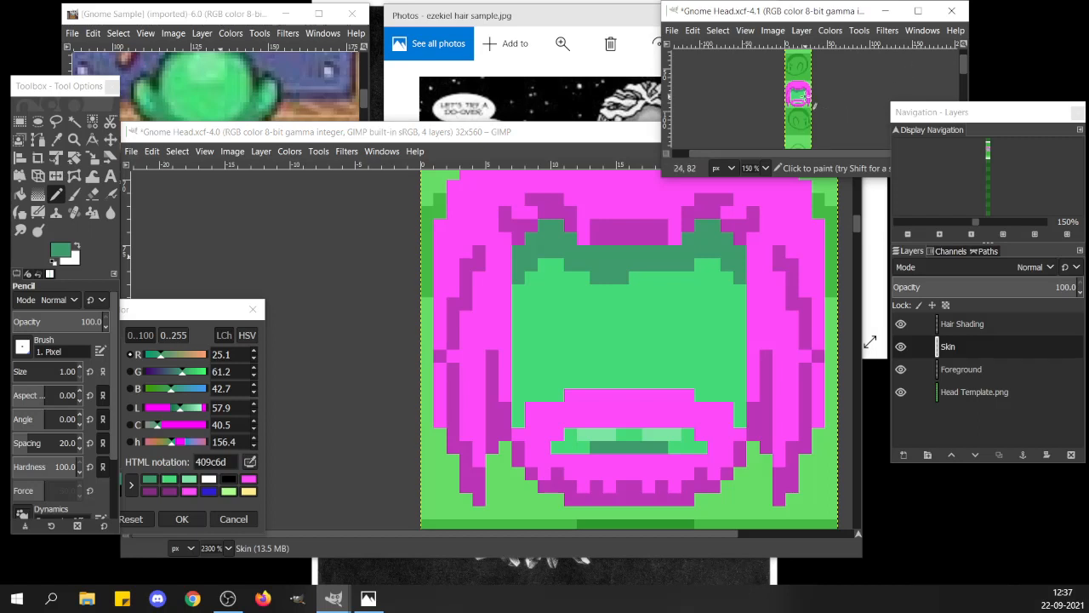
{"action": "scroll", "coordinate": [813, 104], "scroll_direction": "up", "scroll_amount": 4}
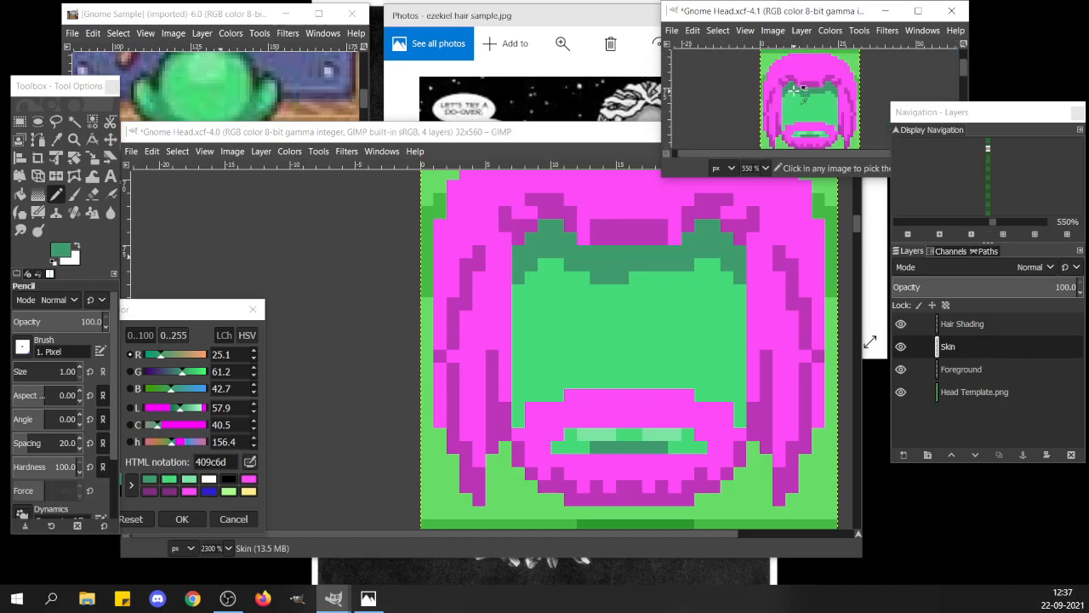
{"action": "scroll", "coordinate": [794, 88], "scroll_direction": "up", "scroll_amount": 2}
{"action": "scroll", "coordinate": [793, 89], "scroll_direction": "down", "scroll_amount": 3}
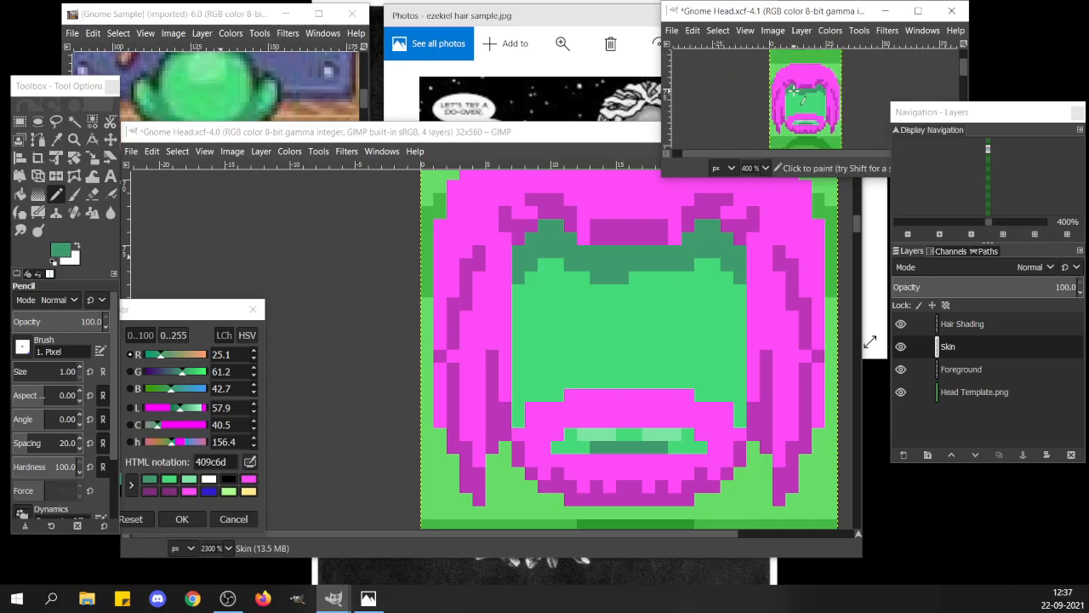
{"action": "scroll", "coordinate": [795, 89], "scroll_direction": "down", "scroll_amount": 2}
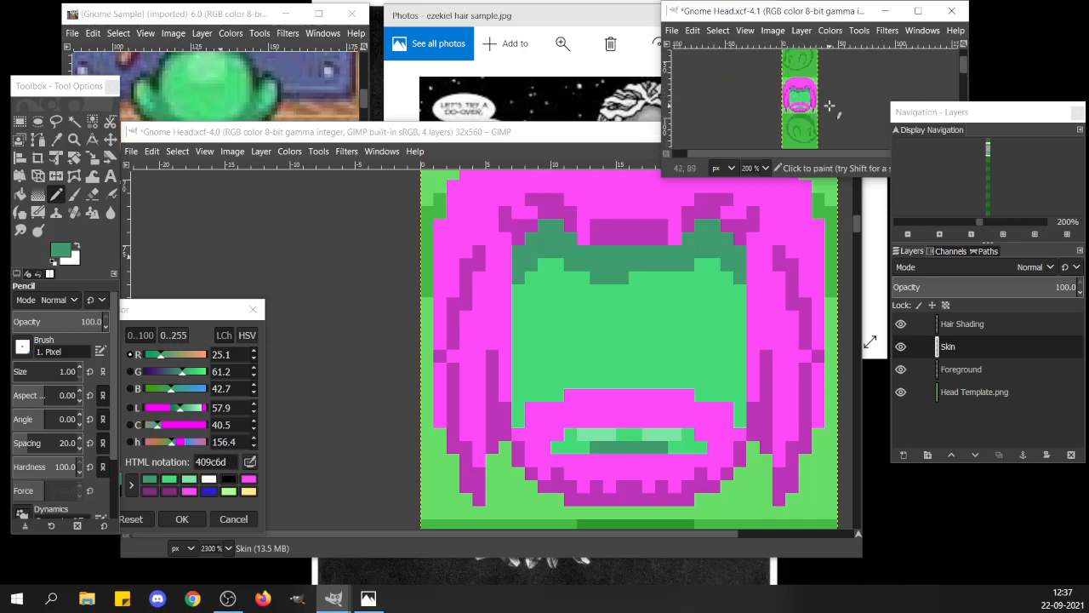
{"action": "left_click", "coordinate": [560, 231]}
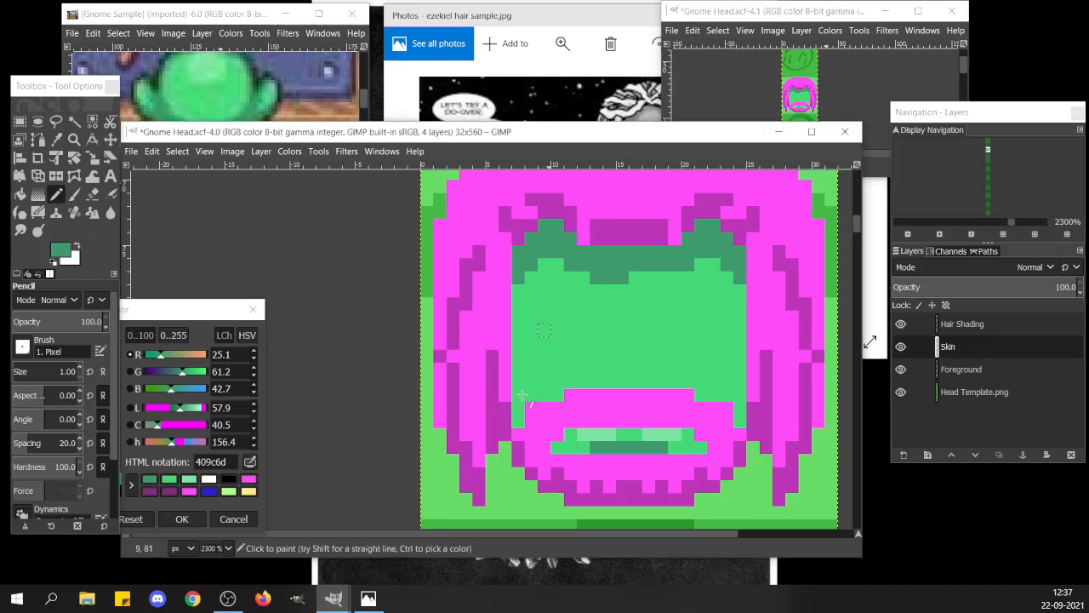
{"action": "mouse_move", "coordinate": [521, 417]}
{"action": "left_mouse_down"}
{"action": "mouse_move", "coordinate": [520, 382]}
{"action": "mouse_move", "coordinate": [529, 394]}
{"action": "left_mouse_up"}
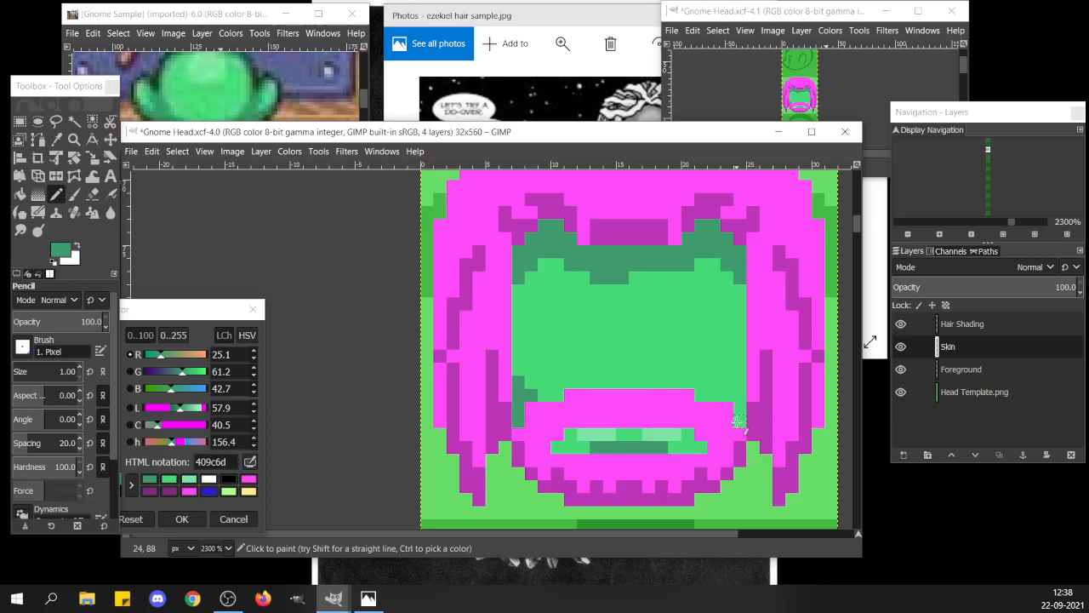
{"action": "left_click_drag", "start_coordinate": [741, 423], "coordinate": [742, 386]}
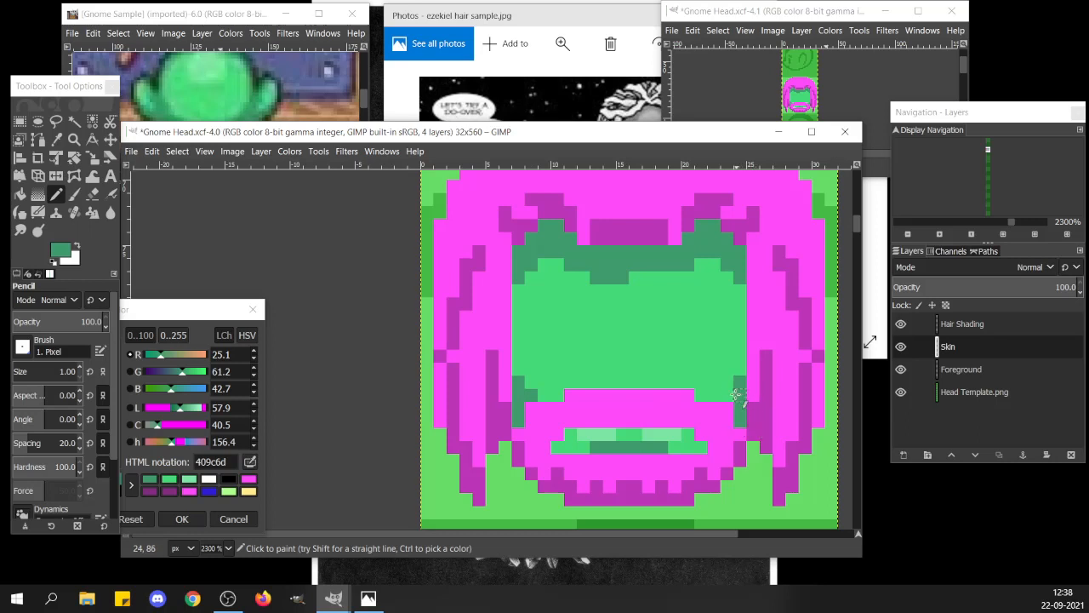
{"action": "left_click", "coordinate": [729, 395]}
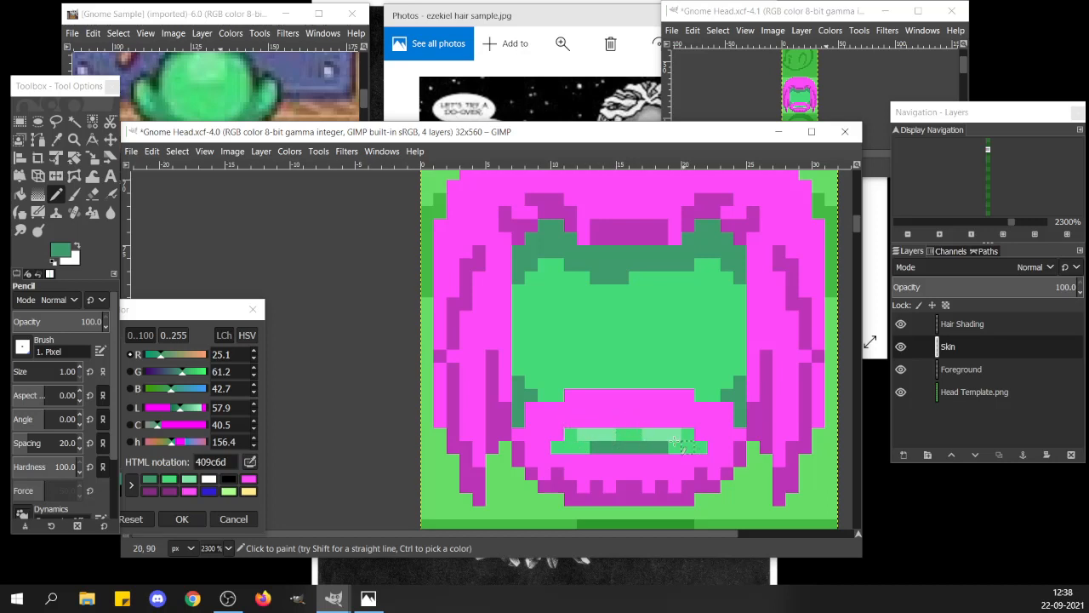
Recolour the outer light pixels of the upper lip in mid green 44da77 and darken the mouth's corner pixels with 409c6d.
{"action": "left_click", "coordinate": [572, 435], "text": "ctrl"}
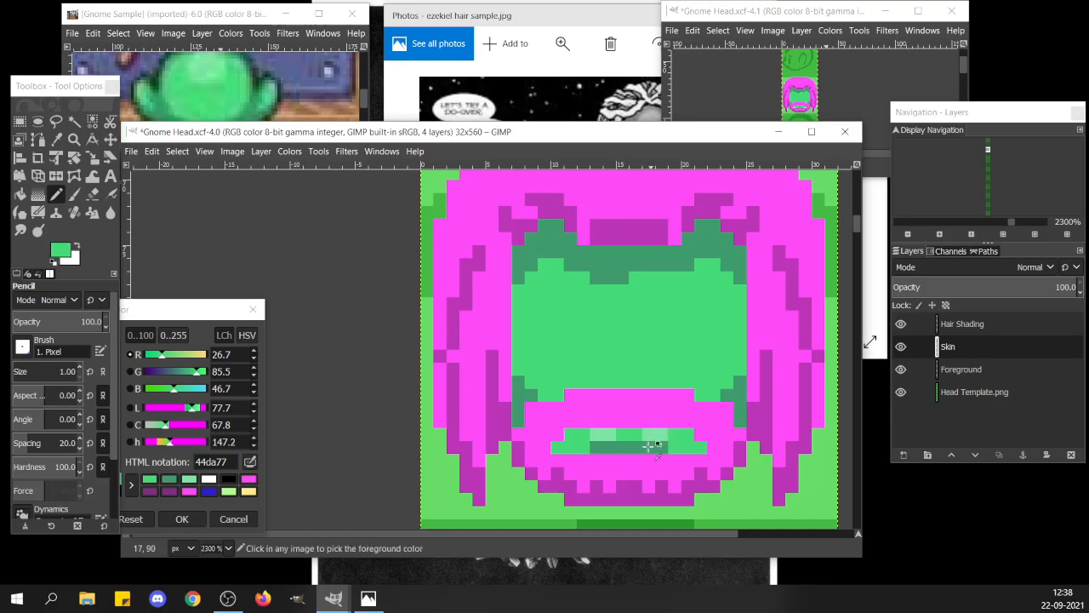
{"action": "left_click", "coordinate": [652, 447], "text": "ctrl"}
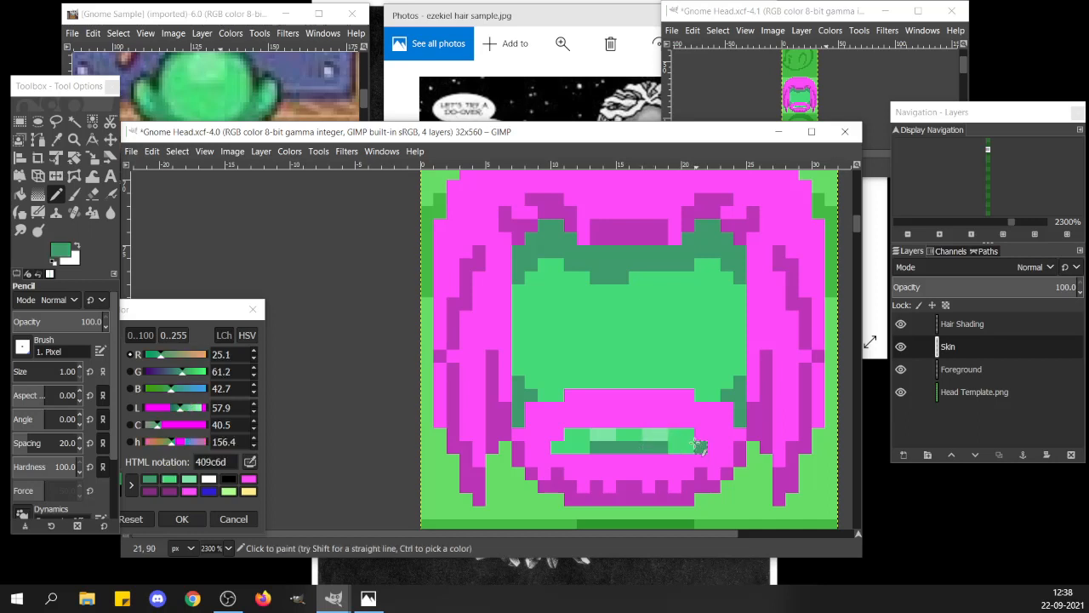
{"action": "left_click", "coordinate": [686, 434]}
{"action": "left_click", "coordinate": [571, 436]}
{"action": "left_click", "coordinate": [557, 448]}
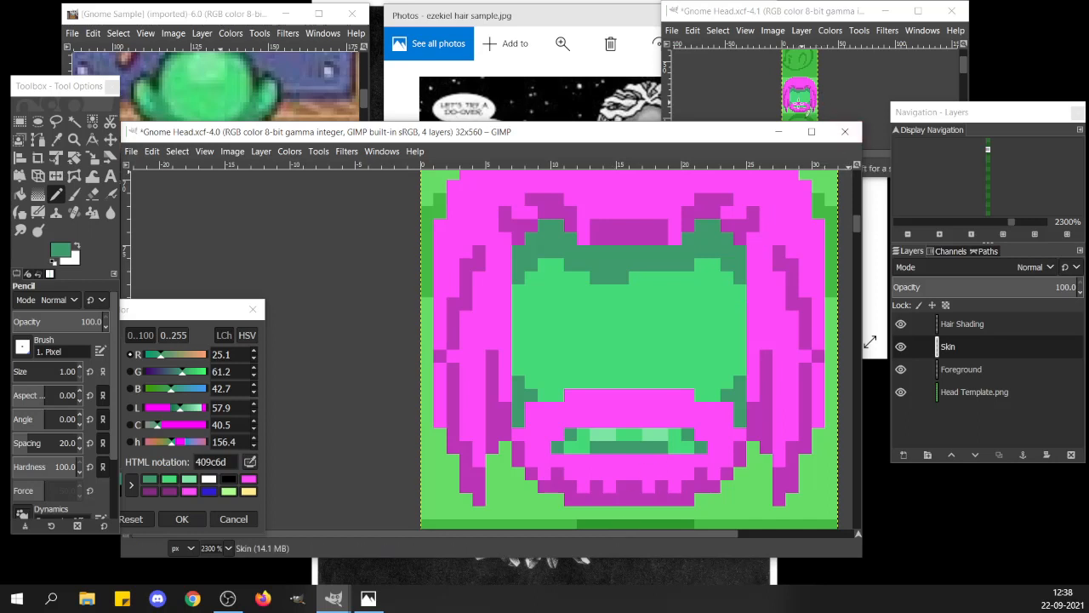
{"action": "scroll", "coordinate": [797, 104], "scroll_direction": "up", "scroll_amount": 4}
{"action": "scroll", "coordinate": [798, 103], "scroll_direction": "down", "scroll_amount": 4}
{"action": "scroll", "coordinate": [806, 101], "scroll_direction": "up", "scroll_amount": 3}
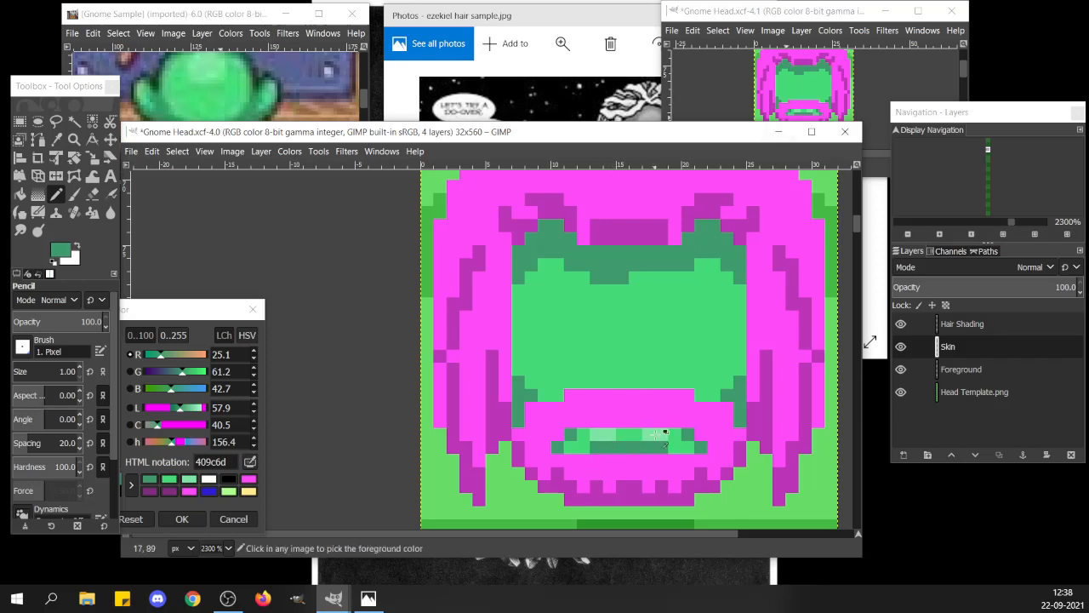
Try lightening the centre of the mouth's lower row with mid green 44da77.
{"action": "left_click", "coordinate": [685, 446], "text": "ctrl"}
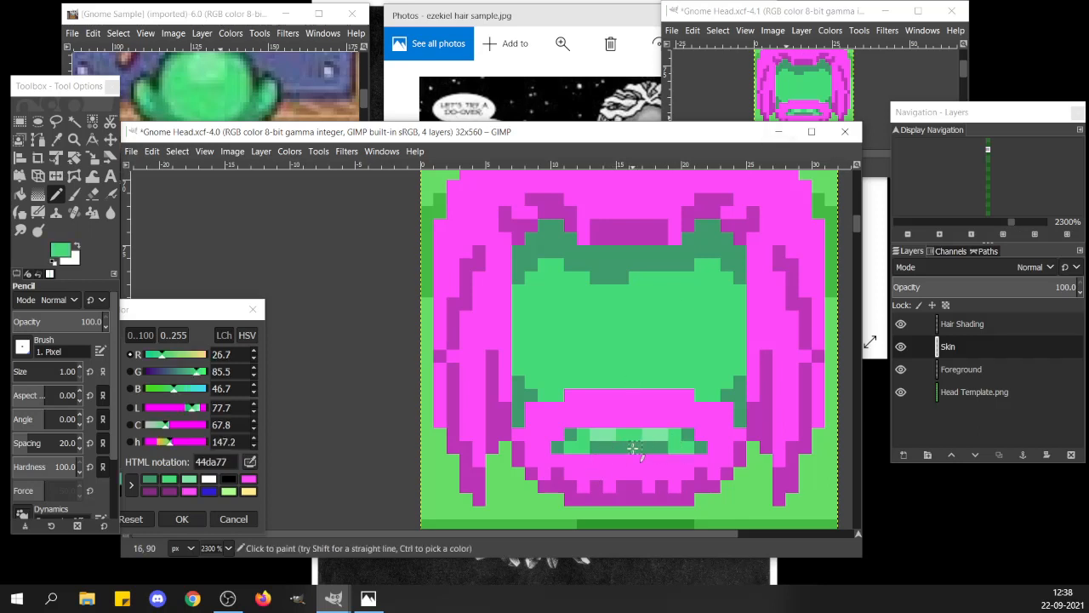
{"action": "mouse_move", "coordinate": [634, 448]}
{"action": "left_mouse_down"}
{"action": "mouse_move", "coordinate": [622, 447]}
{"action": "mouse_move", "coordinate": [647, 449]}
{"action": "left_mouse_up"}
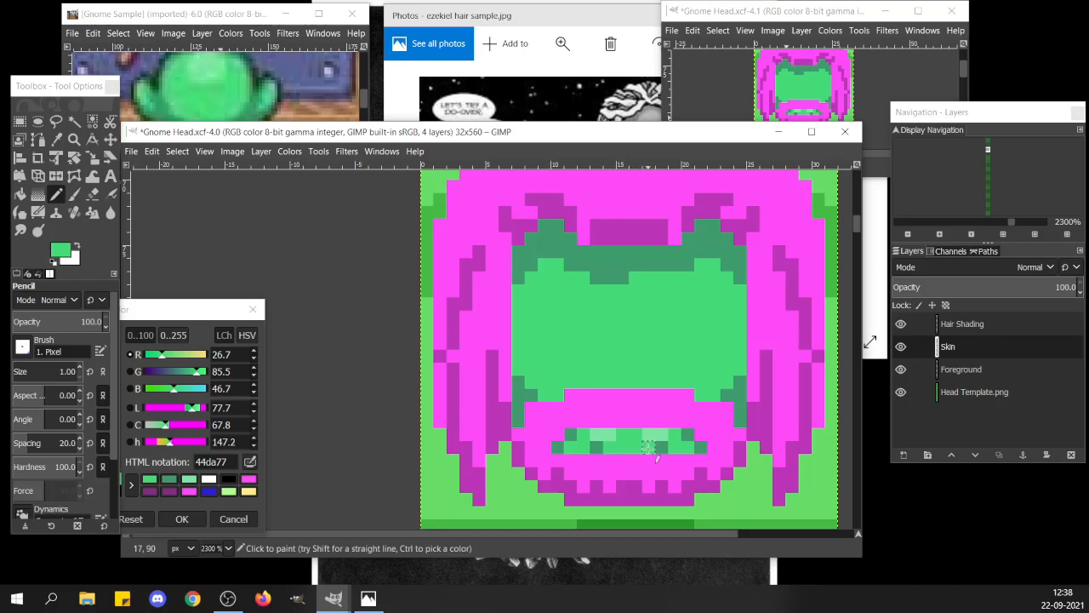
{"action": "key", "text": "ctrl+z"}
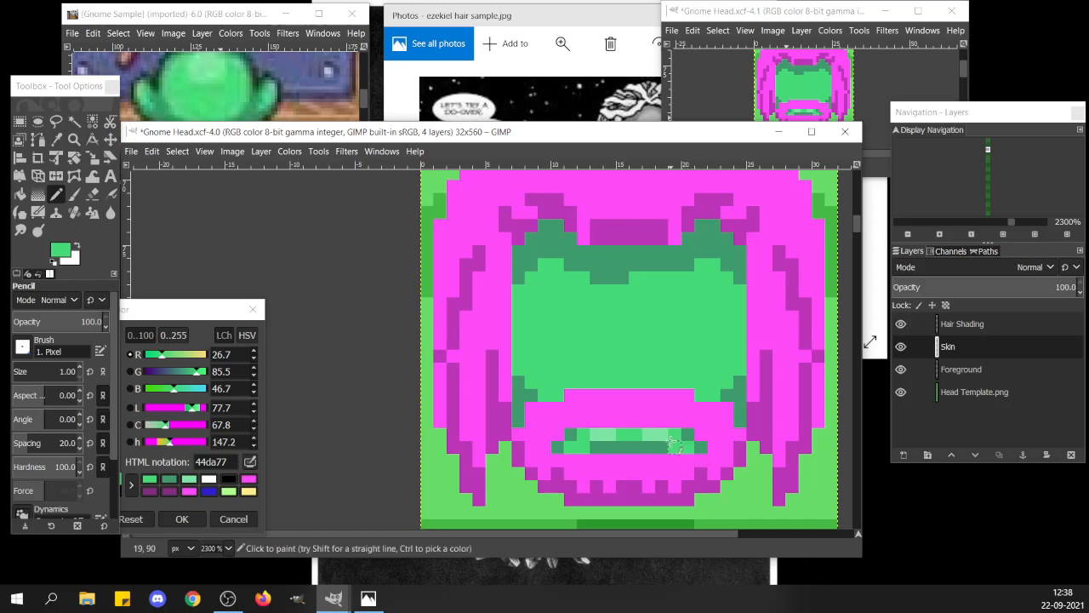
Extend the upper lip one pixel outward on each side in dark green 409c6d and erase the lower lip's outermost pixels on Skin.
{"action": "left_click", "coordinate": [557, 445], "text": "ctrl"}
{"action": "left_click", "coordinate": [557, 444]}
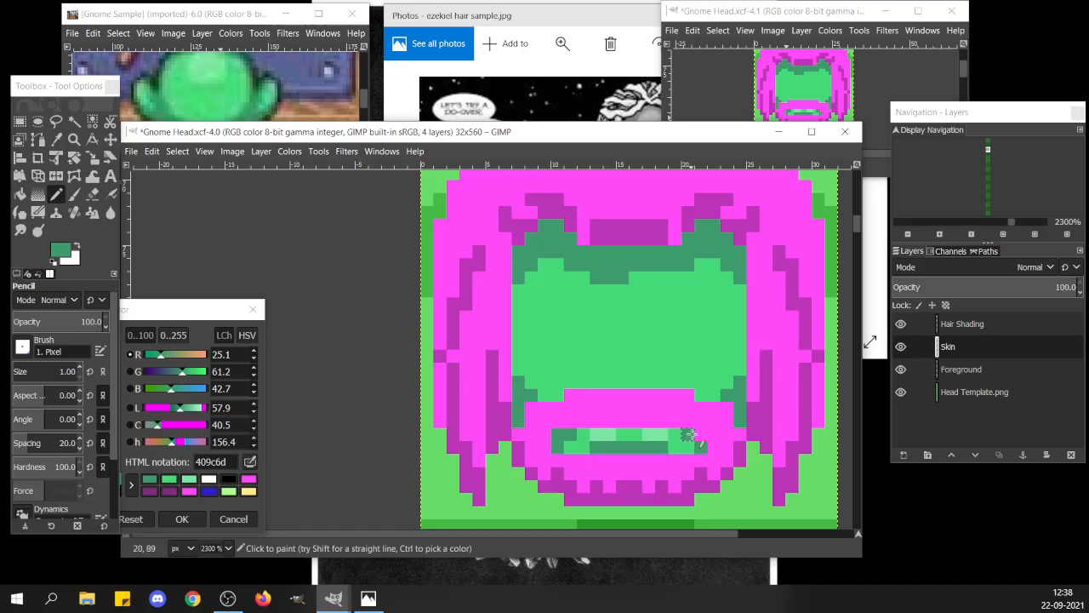
{"action": "left_click", "coordinate": [698, 434]}
{"action": "key", "text": "shift"}
{"action": "key", "text": "shift+e"}
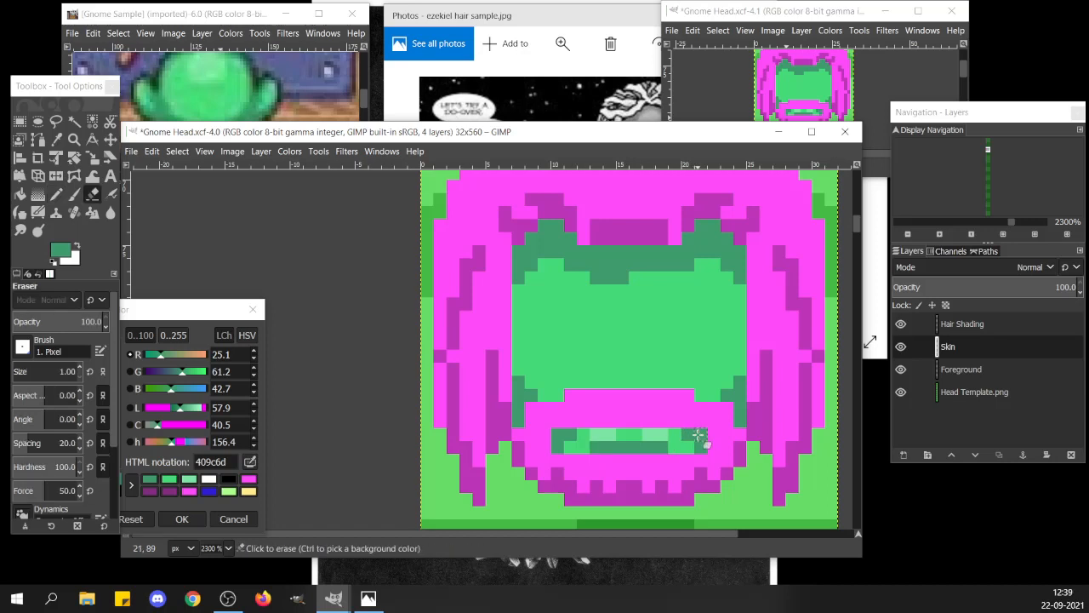
{"action": "left_click", "coordinate": [557, 448]}
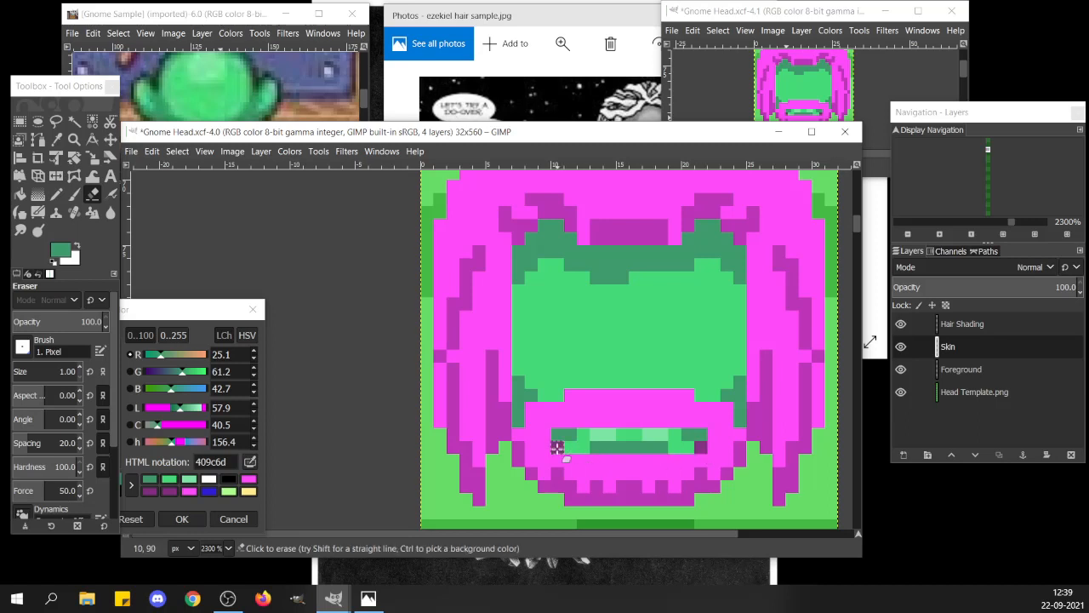
On the Foreground layer, pencil the two erased mouth corner pixels in the beard's pink ff4af9.
{"action": "left_click", "coordinate": [19, 121]}
{"action": "left_click", "coordinate": [953, 368]}
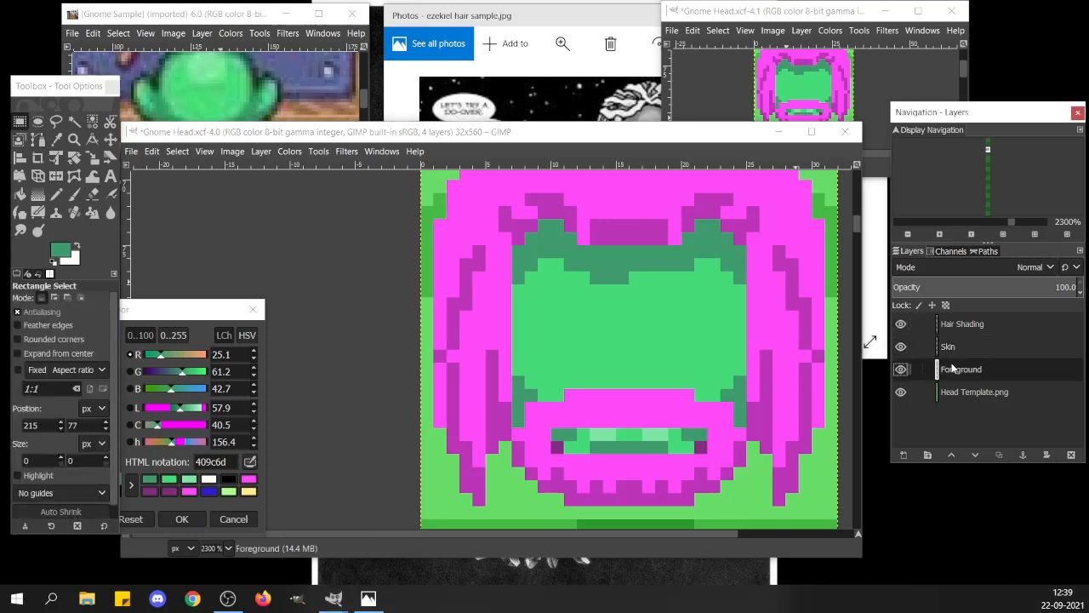
{"action": "key", "text": "n"}
{"action": "left_click", "coordinate": [710, 412], "text": "ctrl"}
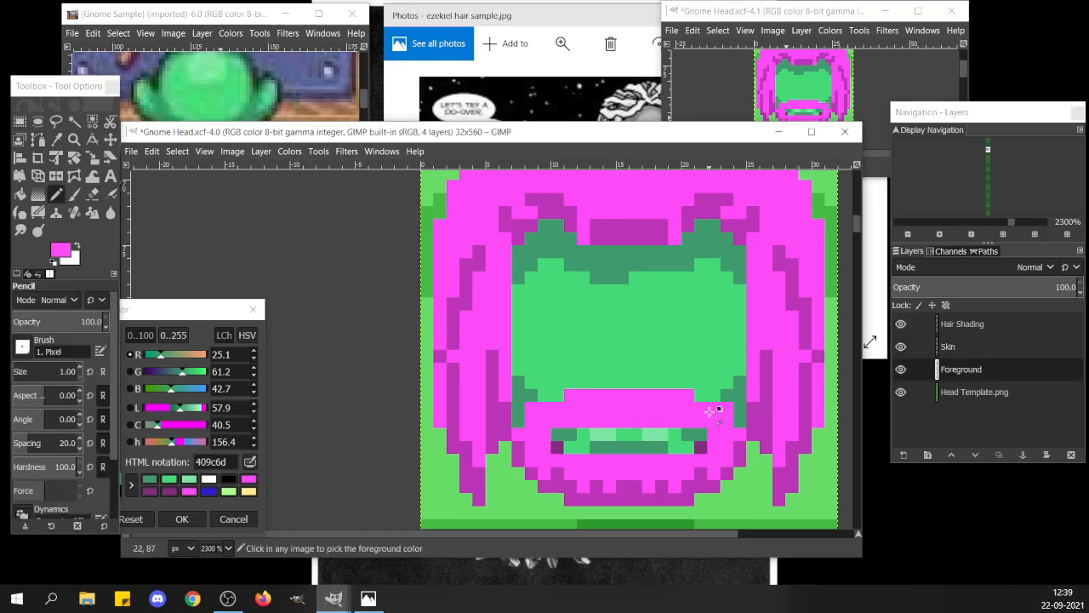
{"action": "left_click", "coordinate": [701, 446]}
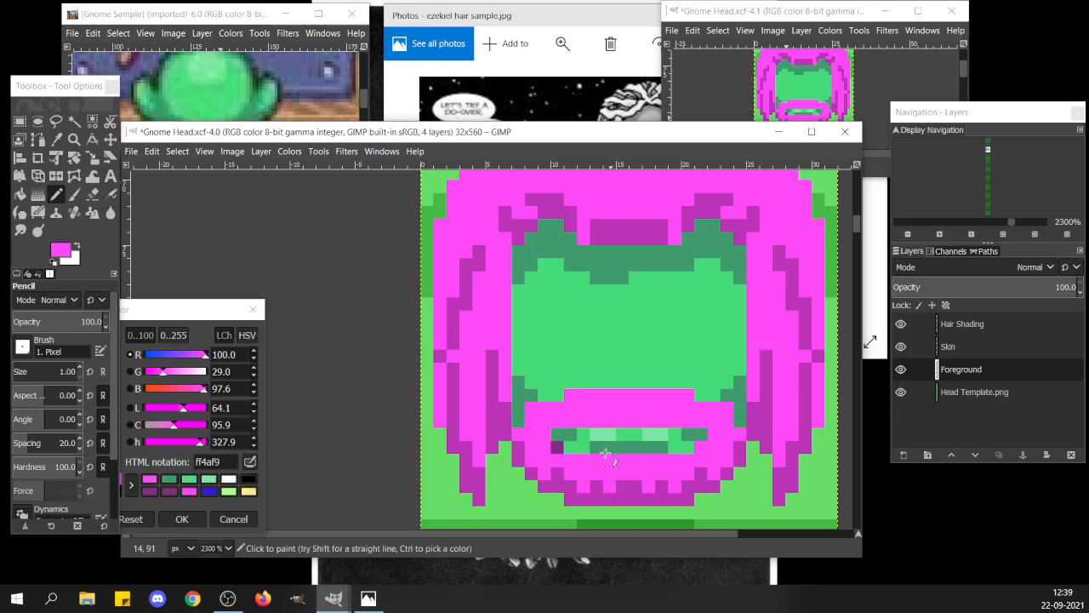
{"action": "left_click", "coordinate": [555, 447]}
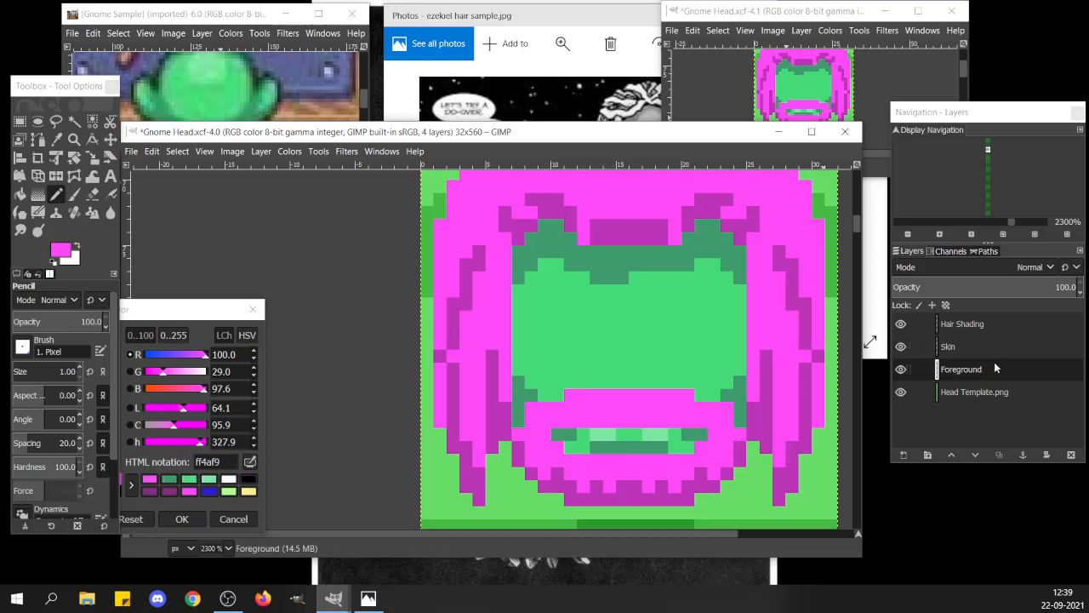
On the Hair Shading layer, pencil a black shading row six pixels wide directly above the centre of the mouth.
{"action": "left_click", "coordinate": [956, 327]}
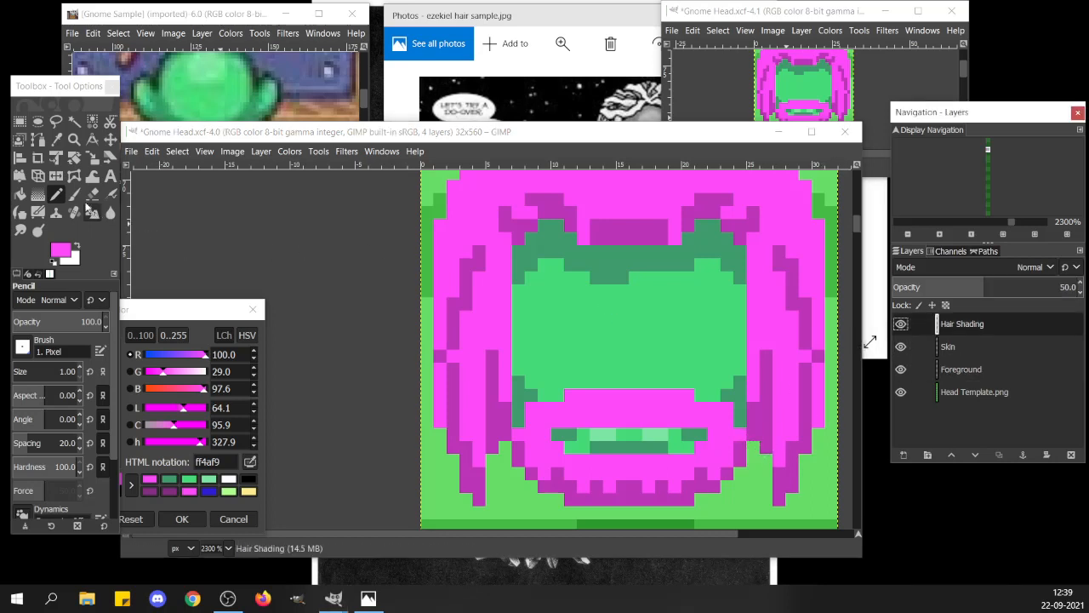
{"action": "left_click", "coordinate": [54, 194]}
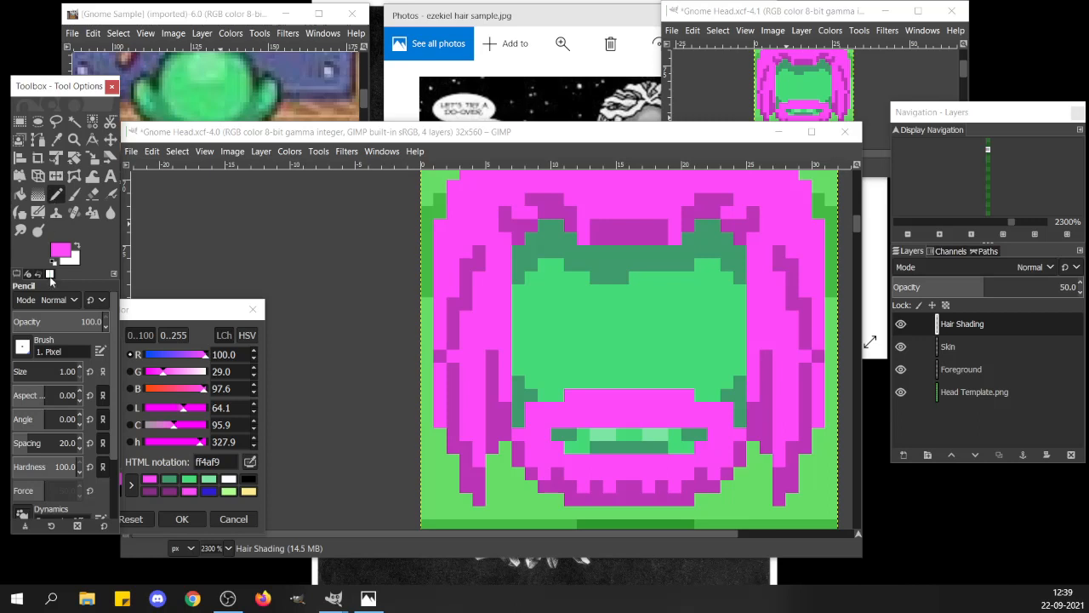
{"action": "left_click", "coordinate": [53, 262]}
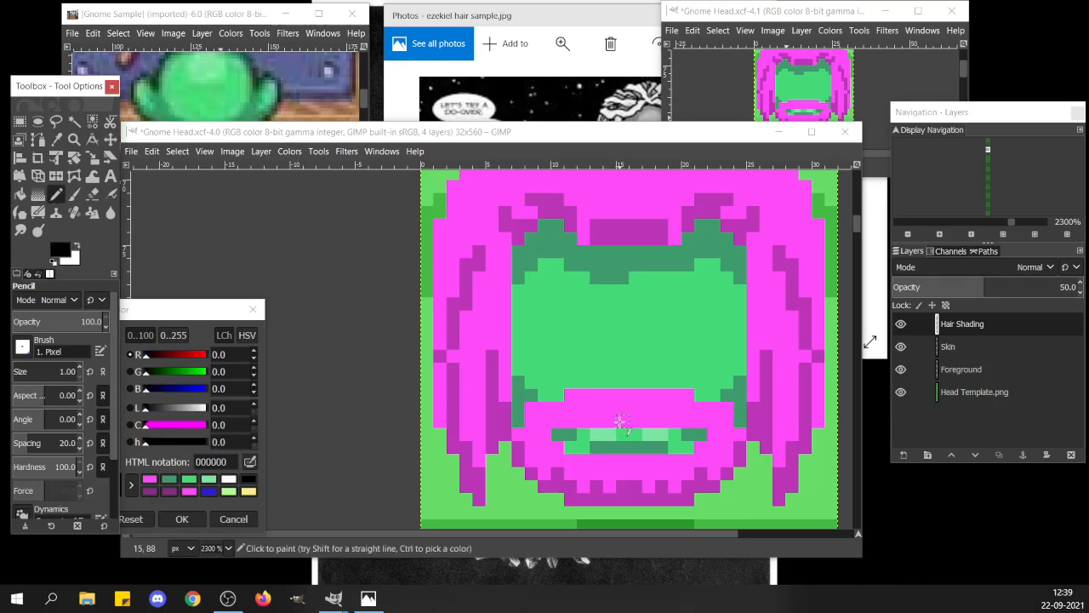
{"action": "left_click", "coordinate": [620, 421]}
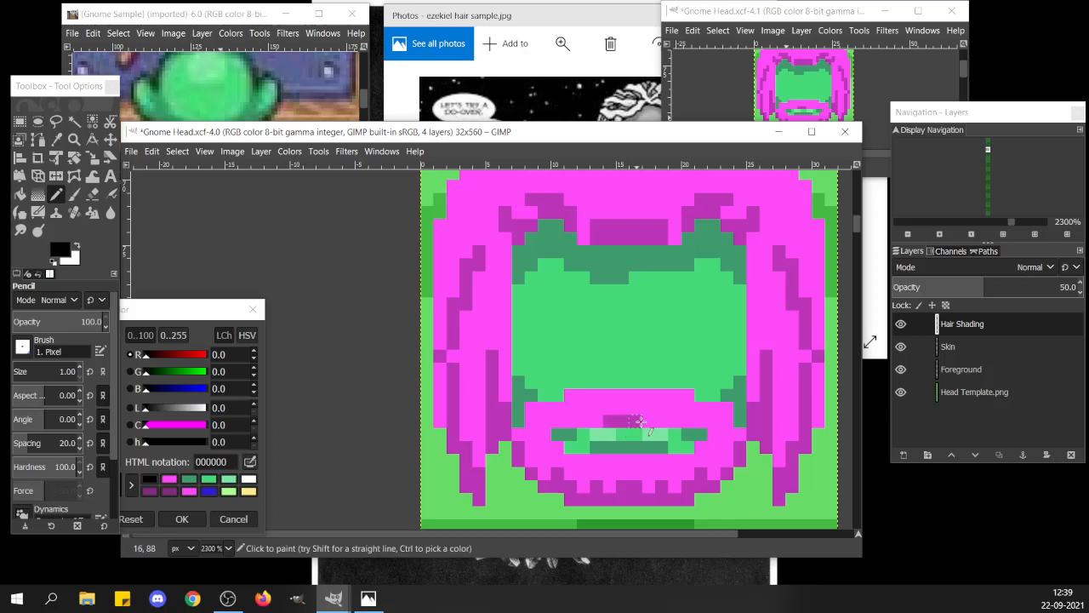
{"action": "mouse_move", "coordinate": [634, 421]}
{"action": "left_mouse_down"}
{"action": "mouse_move", "coordinate": [664, 421]}
{"action": "mouse_move", "coordinate": [599, 421]}
{"action": "left_mouse_up"}
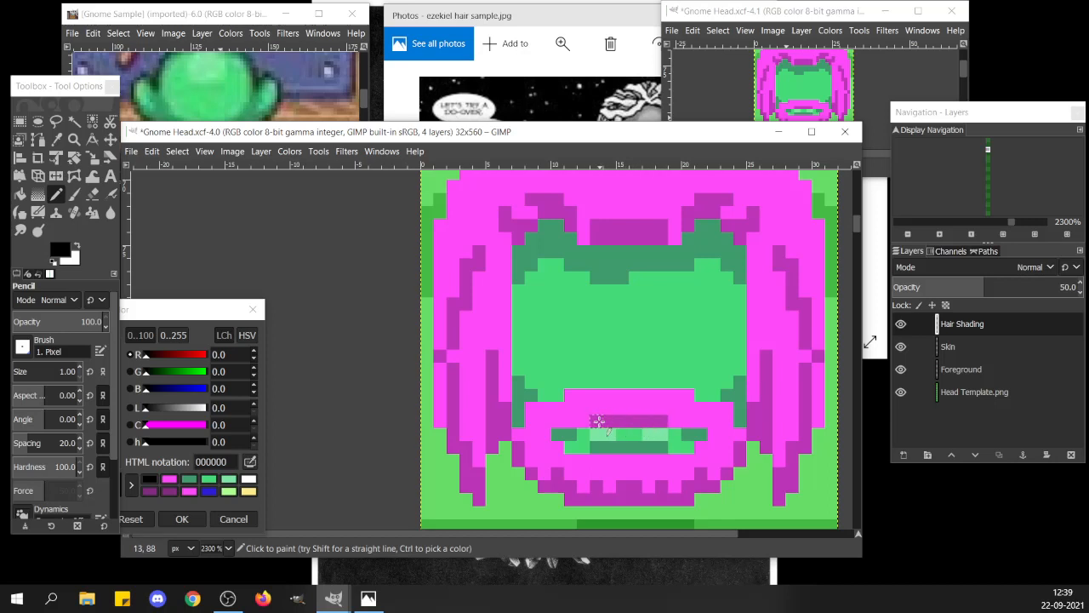
Erase one pixel from each end of the shading row above the mouth.
{"action": "scroll", "coordinate": [595, 438], "scroll_direction": "up", "scroll_amount": 3}
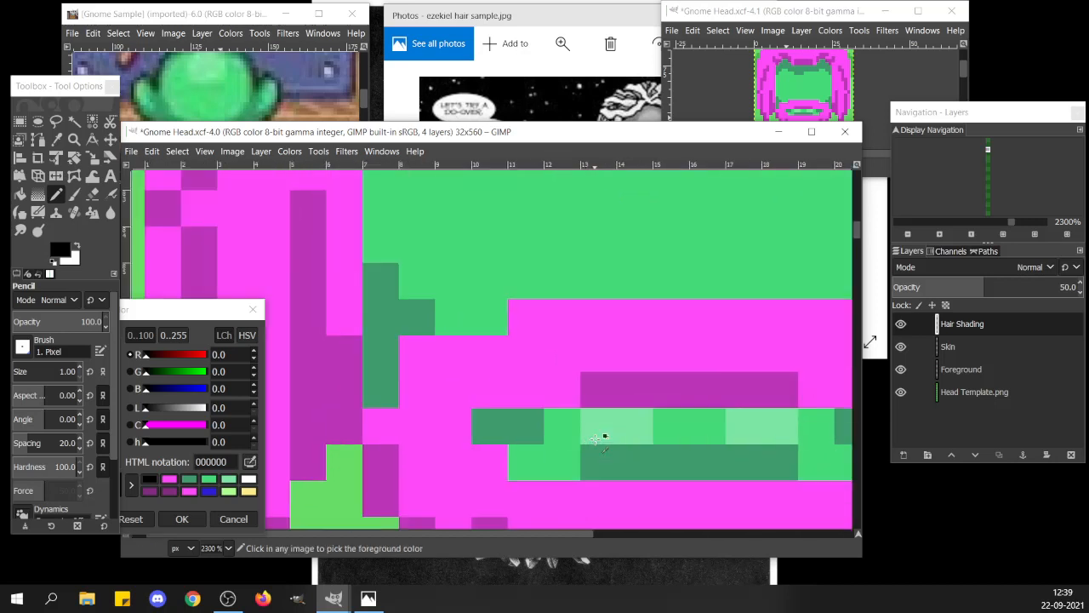
{"action": "scroll", "coordinate": [598, 438], "scroll_direction": "up", "scroll_amount": 1}
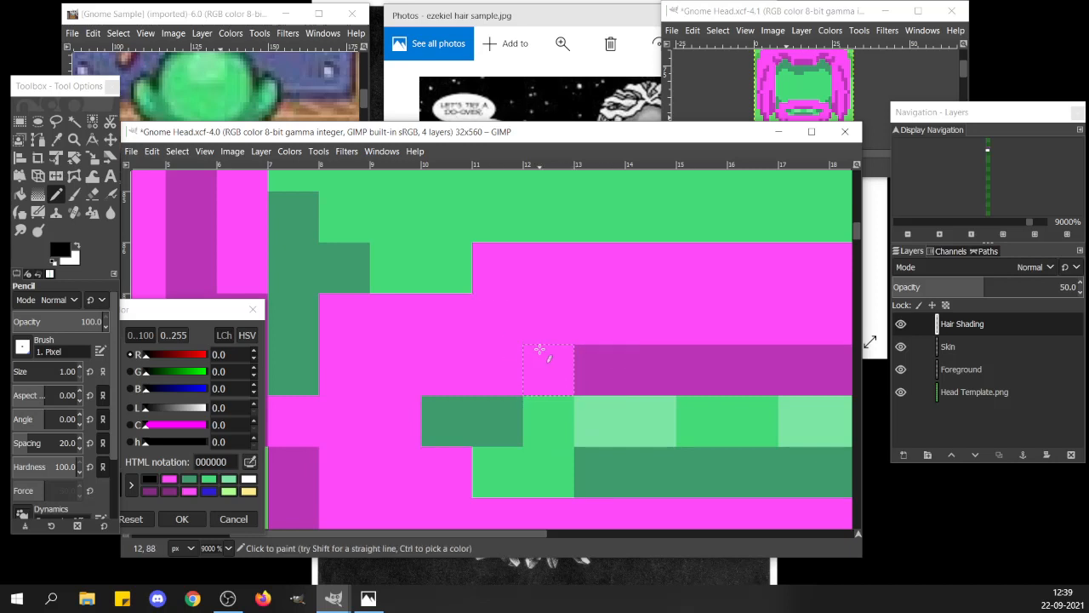
{"action": "scroll", "coordinate": [557, 352], "scroll_direction": "down", "scroll_amount": 1}
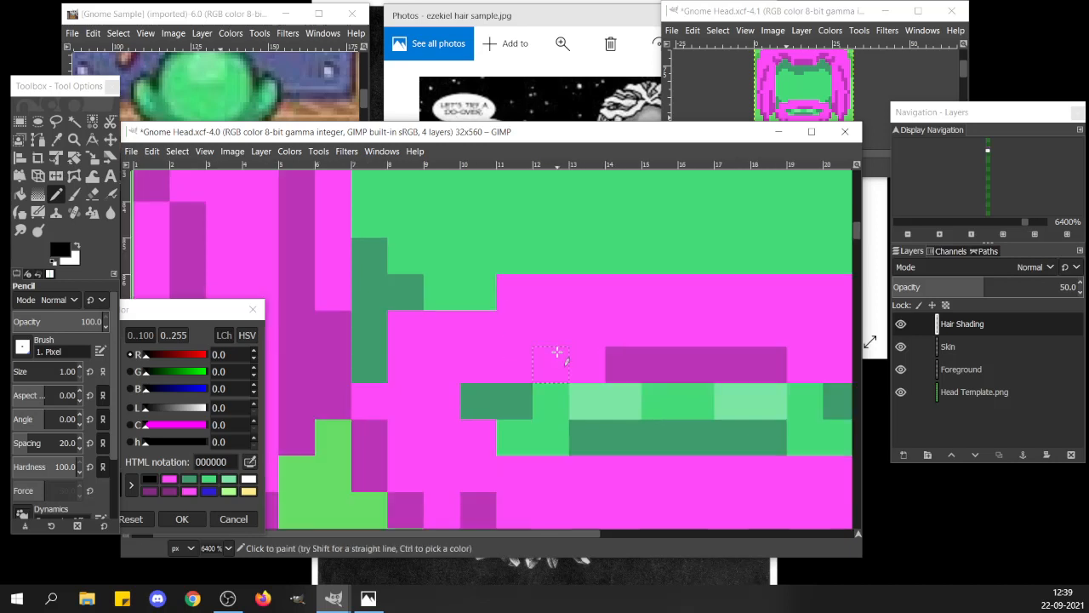
{"action": "key", "text": "shift+e"}
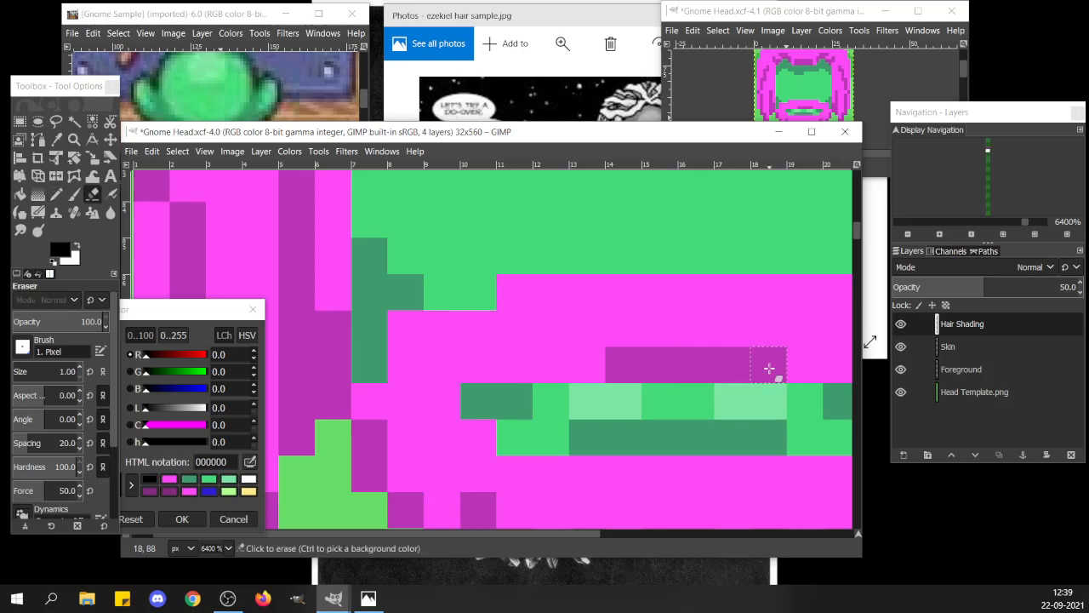
{"action": "left_click", "coordinate": [772, 368]}
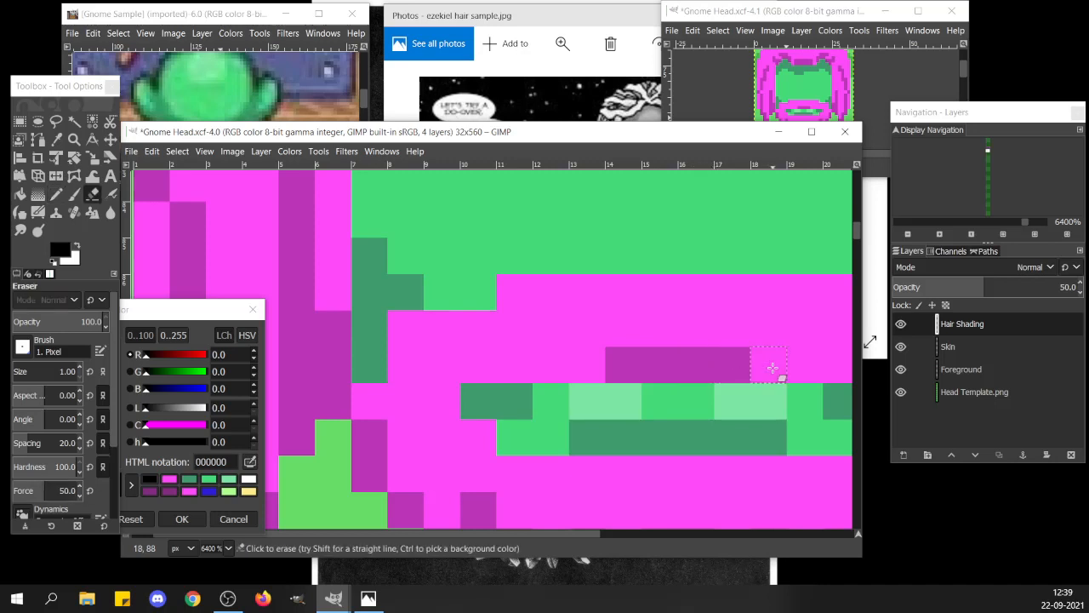
{"action": "scroll", "coordinate": [771, 367], "scroll_direction": "down", "scroll_amount": 7}
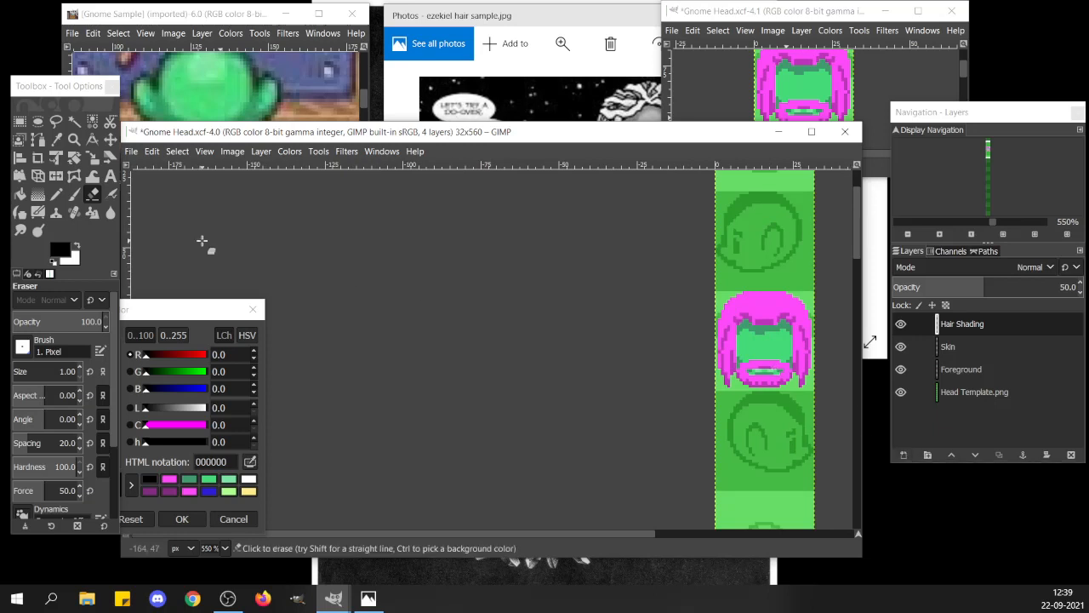
Try extending the black shading row above the mouth three pixels outward on each side with the Pencil, and undo both strokes.
{"action": "left_click", "coordinate": [55, 195]}
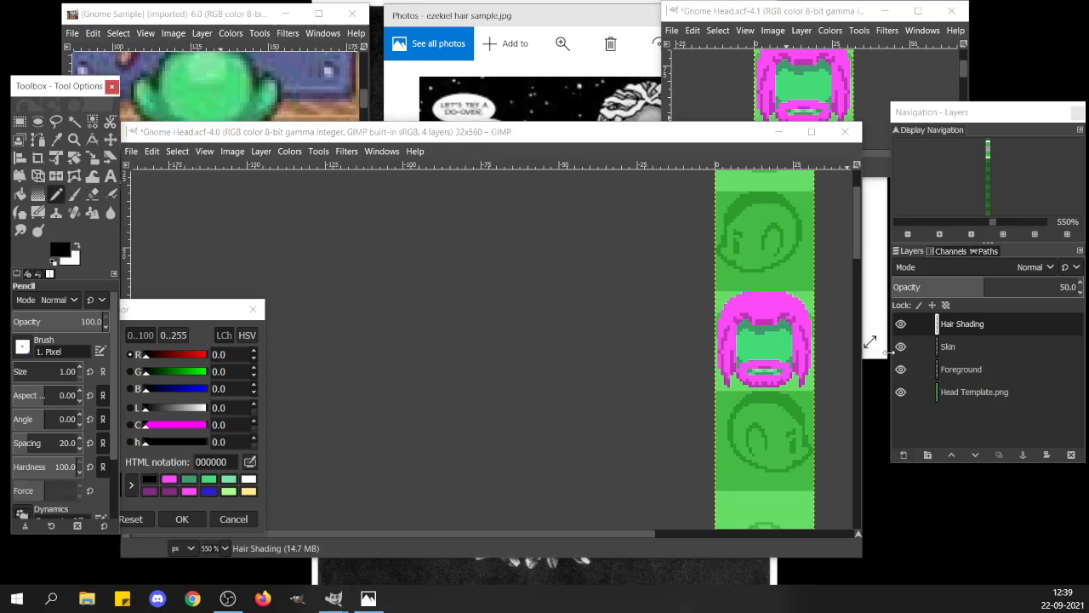
{"action": "scroll", "coordinate": [777, 373], "scroll_direction": "up", "scroll_amount": 4}
{"action": "scroll", "coordinate": [777, 373], "scroll_direction": "up", "scroll_amount": 2}
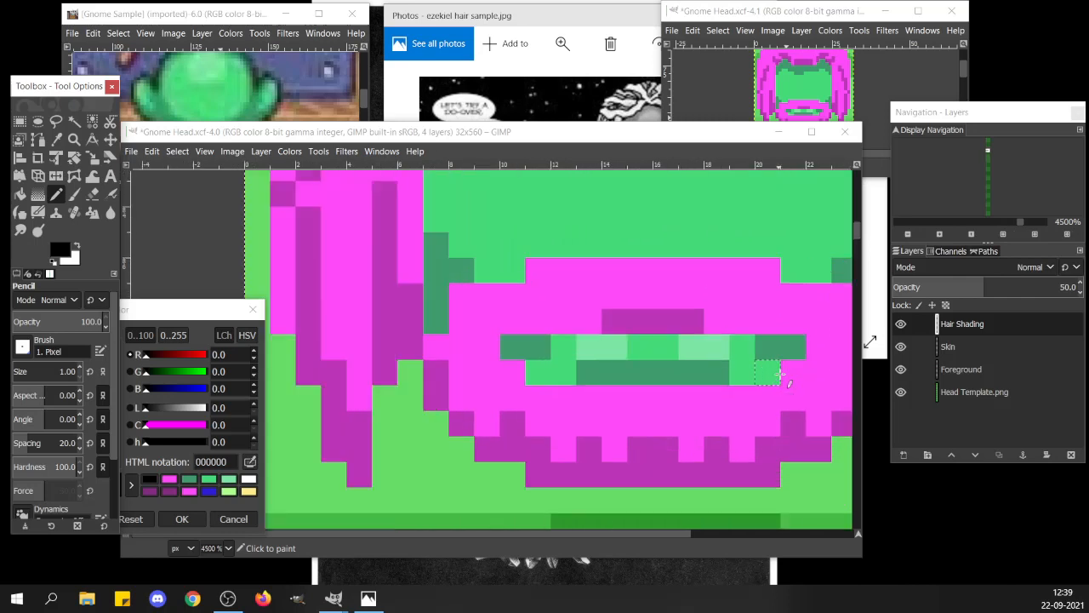
{"action": "left_click", "coordinate": [674, 326], "text": "ctrl"}
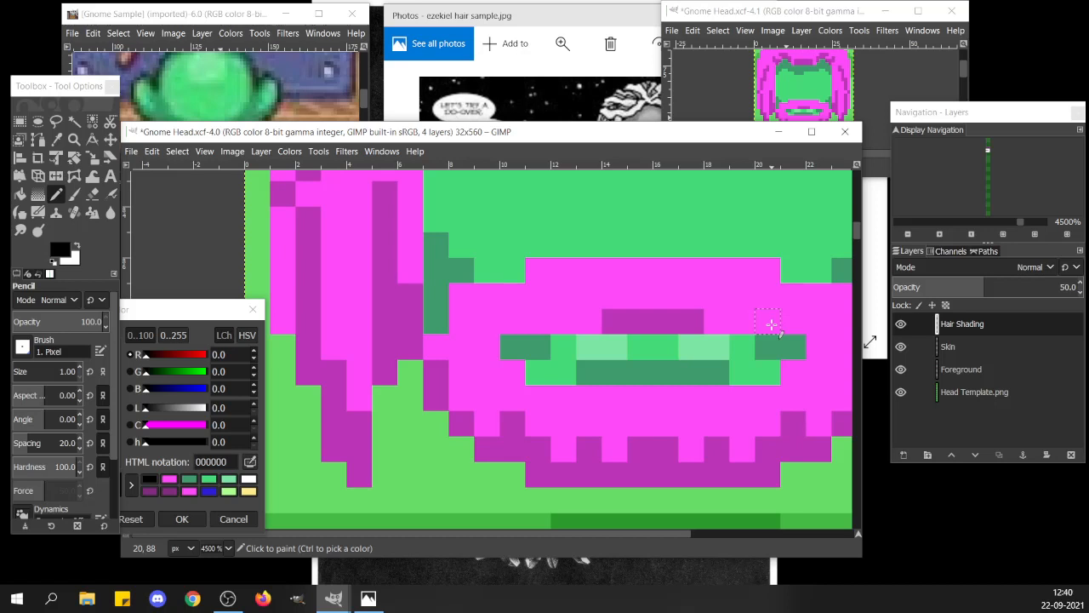
{"action": "left_click_drag", "start_coordinate": [771, 324], "coordinate": [723, 323]}
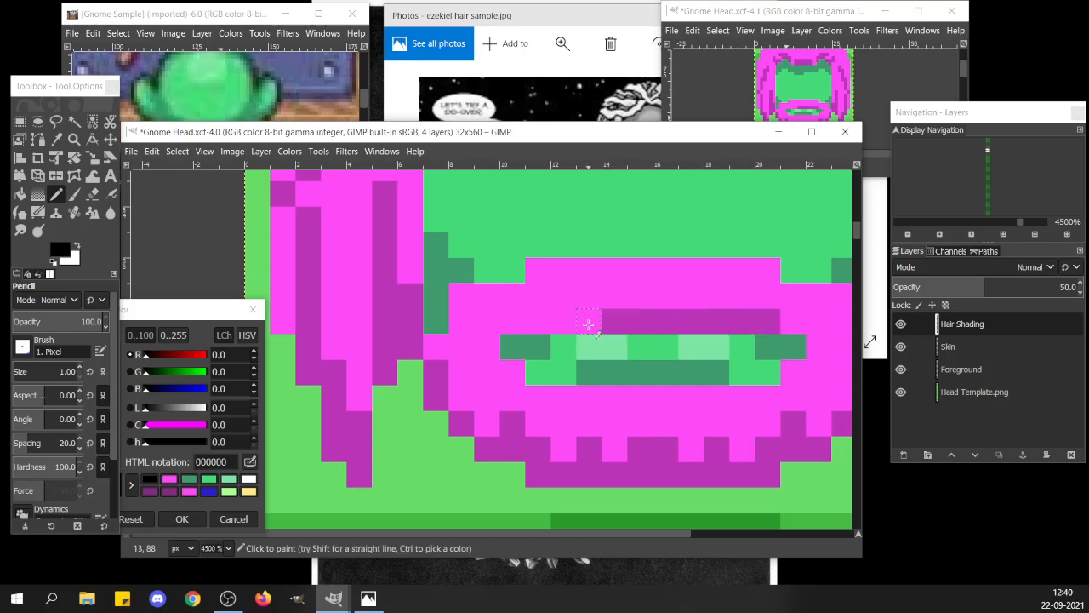
{"action": "left_click_drag", "start_coordinate": [588, 324], "coordinate": [541, 326]}
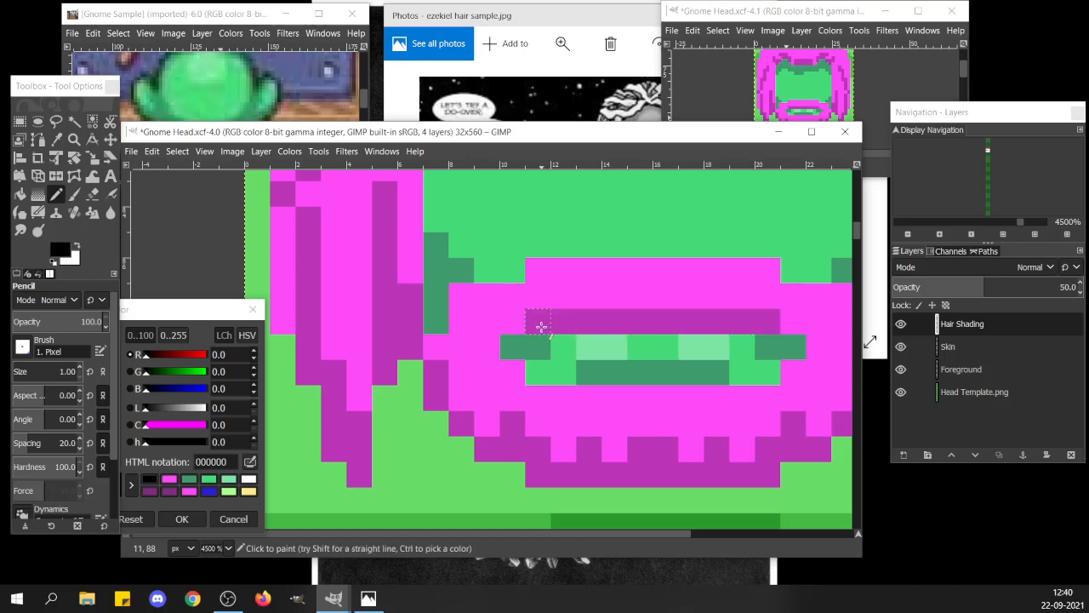
{"action": "key", "text": "ctrl+z"}
{"action": "key", "text": "ctrl+z"}
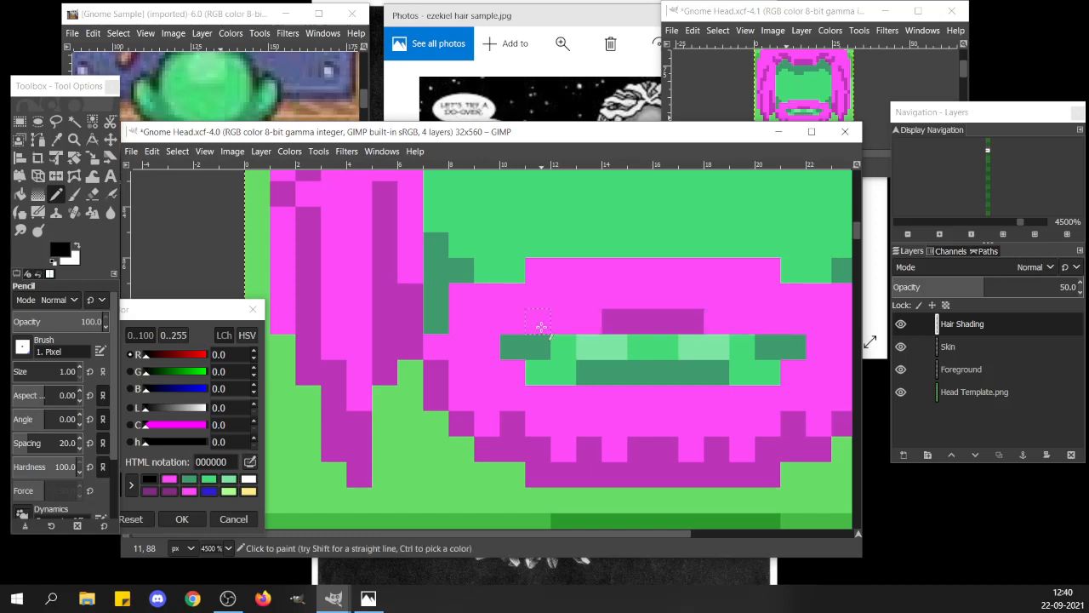
Try pencilling two three-pixel black shading strokes directly below the mouth's lower lip, and undo both.
{"action": "left_click_drag", "start_coordinate": [741, 399], "coordinate": [693, 401]}
{"action": "left_click_drag", "start_coordinate": [619, 399], "coordinate": [567, 400]}
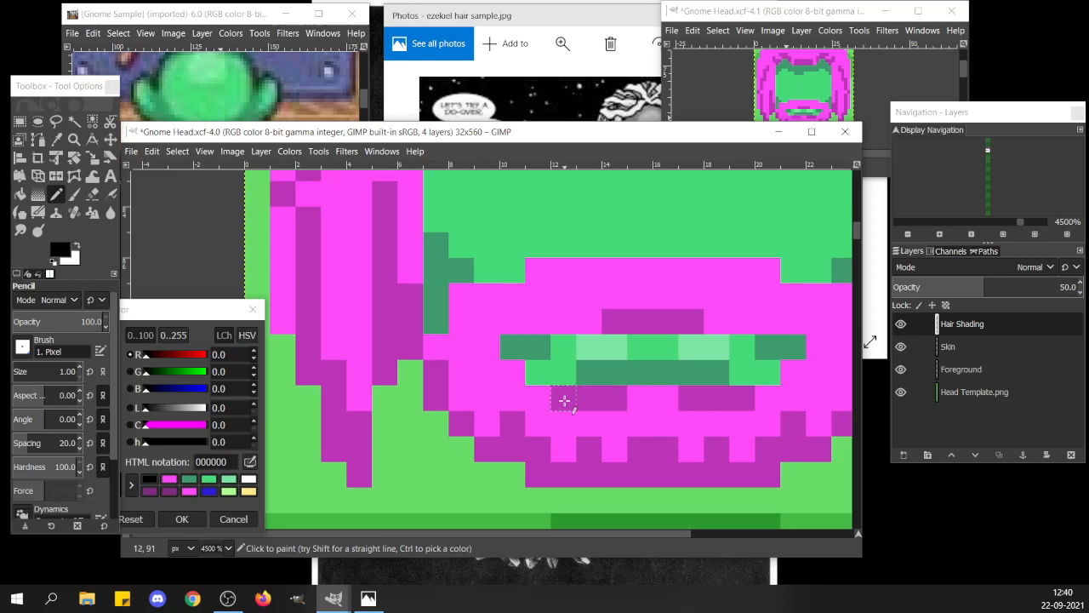
{"action": "key", "text": "ctrl+z"}
{"action": "key", "text": "ctrl+z"}
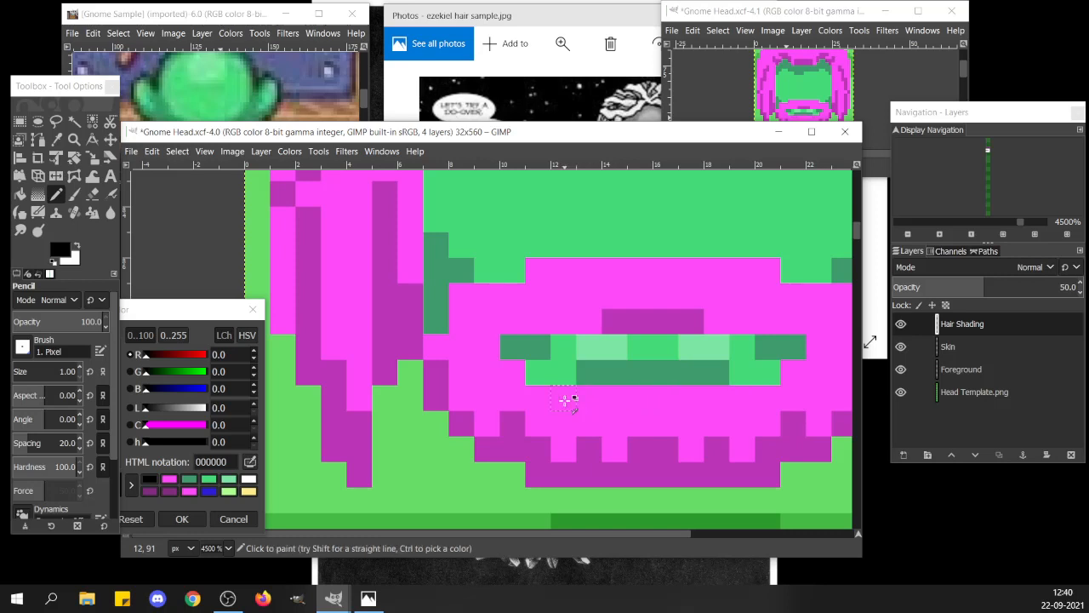
Add a new transparent 32 x 560 px layer named Eyesss above the Hair Shading layer.
{"action": "scroll", "coordinate": [566, 399], "scroll_direction": "down", "scroll_amount": 5}
{"action": "scroll", "coordinate": [574, 397], "scroll_direction": "down", "scroll_amount": 4}
{"action": "scroll", "coordinate": [574, 397], "scroll_direction": "up", "scroll_amount": 3}
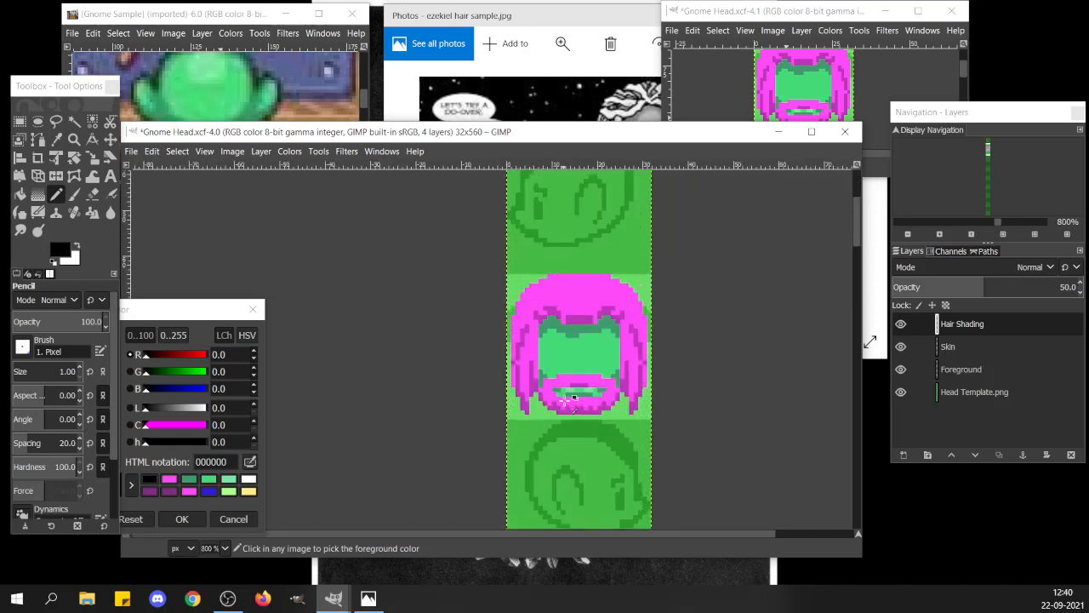
{"action": "scroll", "coordinate": [574, 397], "scroll_direction": "down", "scroll_amount": 3}
{"action": "scroll", "coordinate": [574, 397], "scroll_direction": "up", "scroll_amount": 1}
{"action": "scroll", "coordinate": [572, 398], "scroll_direction": "up", "scroll_amount": 4}
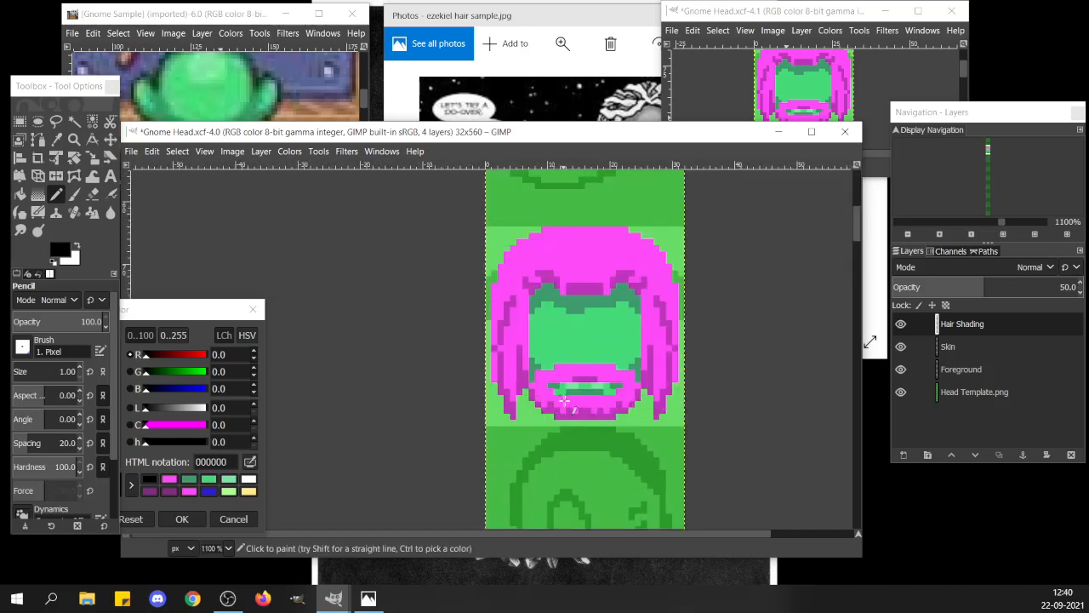
{"action": "left_click", "coordinate": [904, 455]}
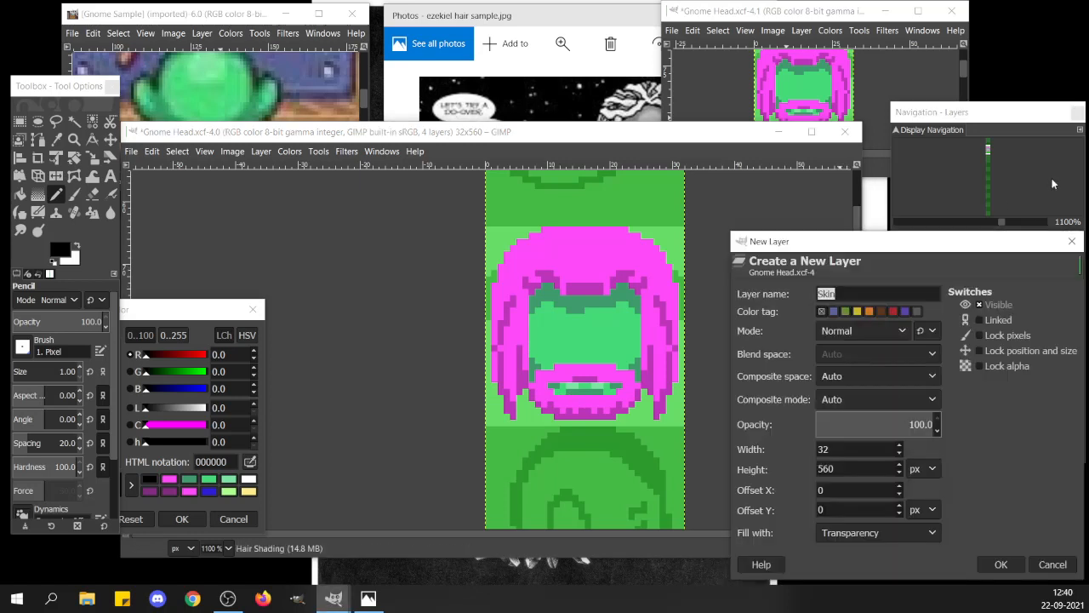
{"action": "type", "text": "Eyess"}
{"action": "key", "text": "Return"}
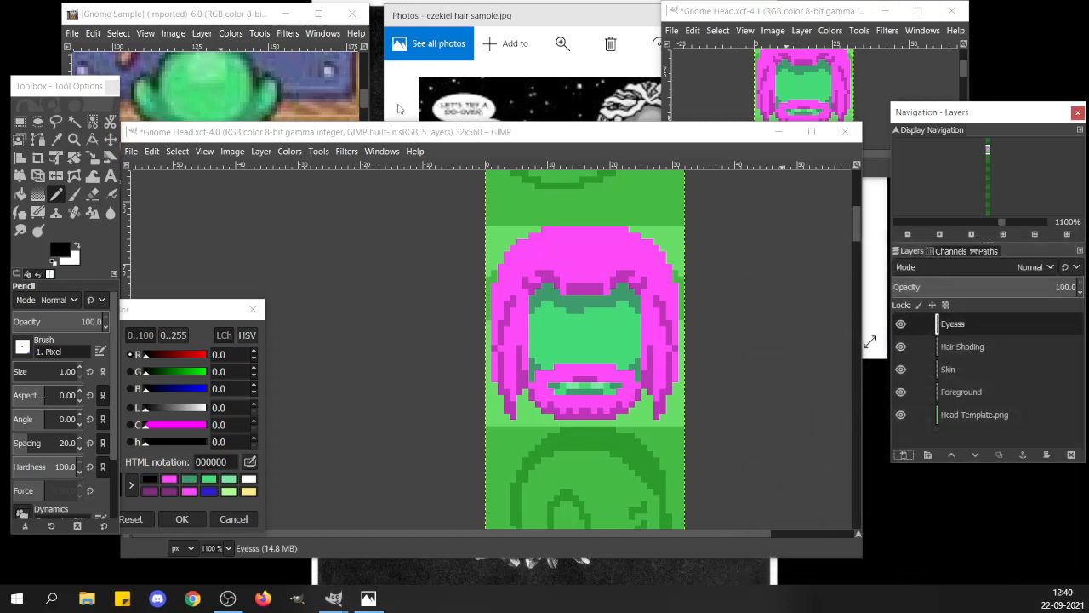
Hide the Skin and Foreground layers, leaving Hair Shading and Head Template.png visible to expose the template's face.
{"action": "left_click", "coordinate": [901, 392]}
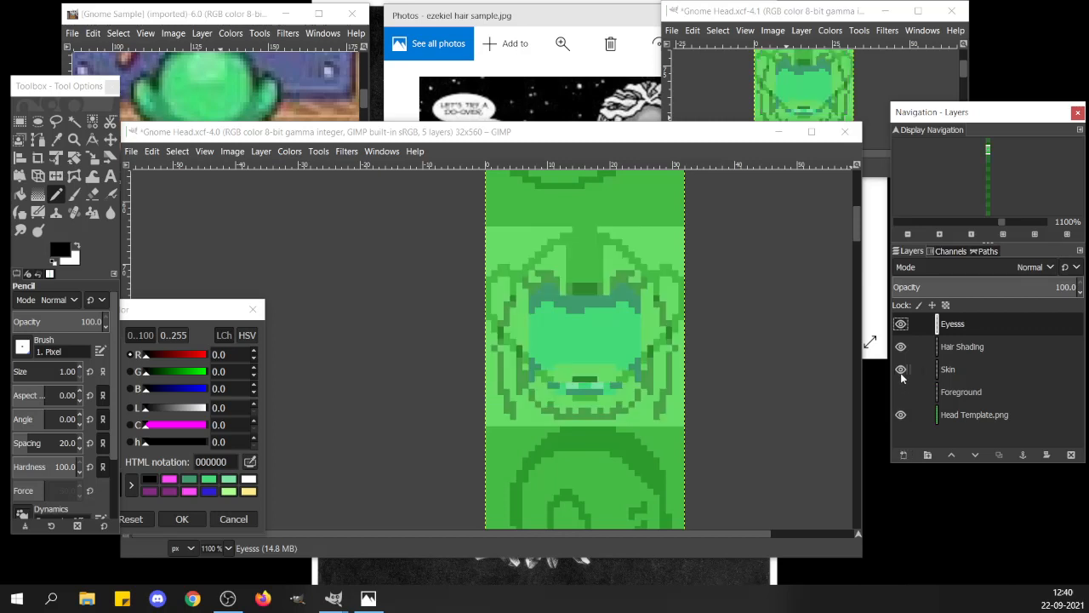
{"action": "left_click", "coordinate": [900, 392]}
{"action": "left_click", "coordinate": [900, 369]}
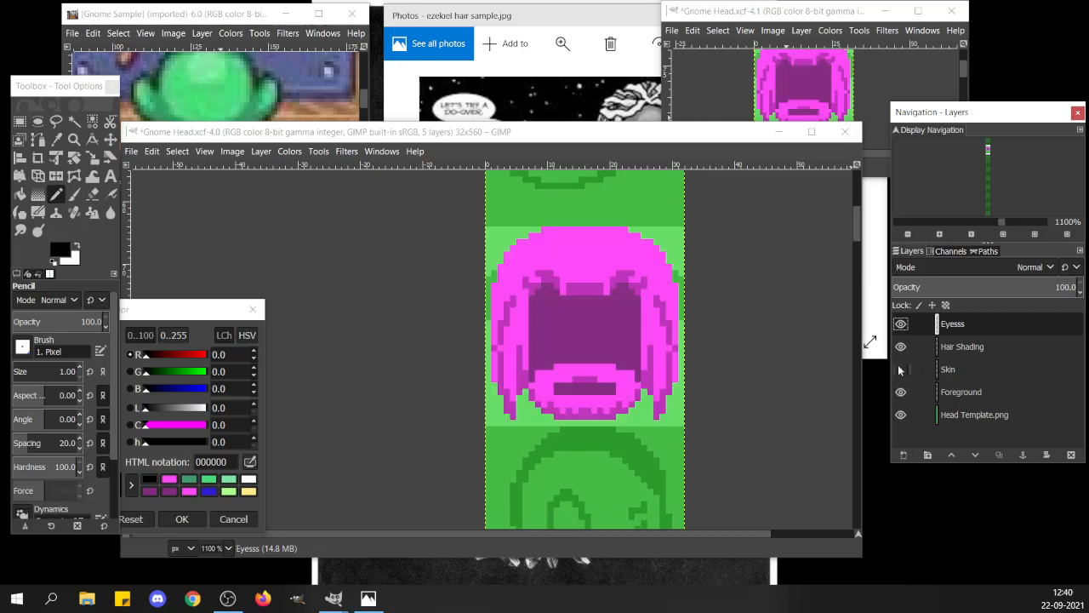
{"action": "left_click", "coordinate": [900, 347]}
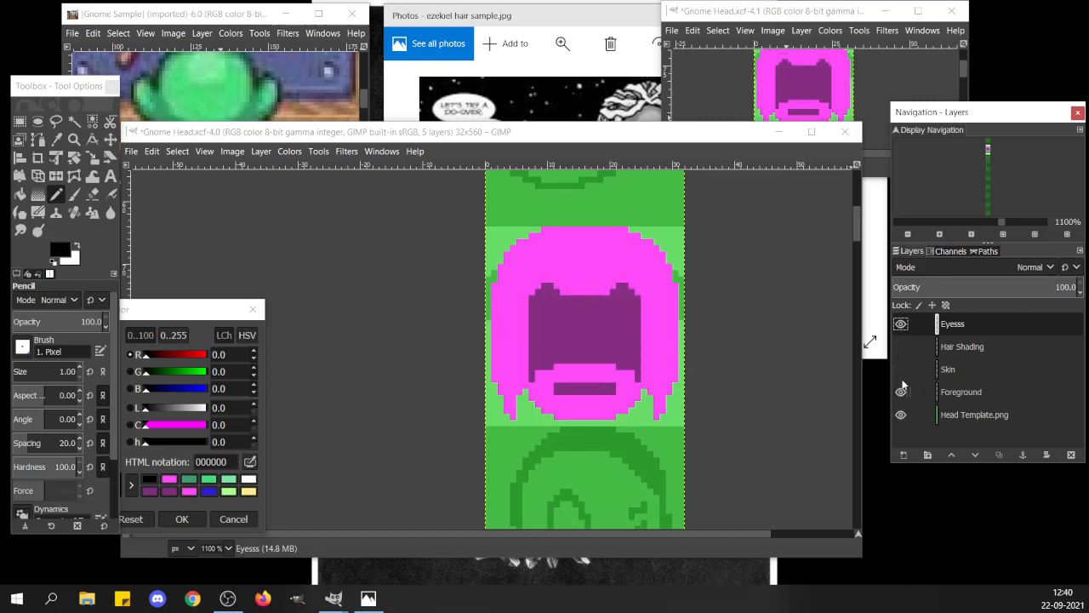
{"action": "left_click", "coordinate": [899, 414]}
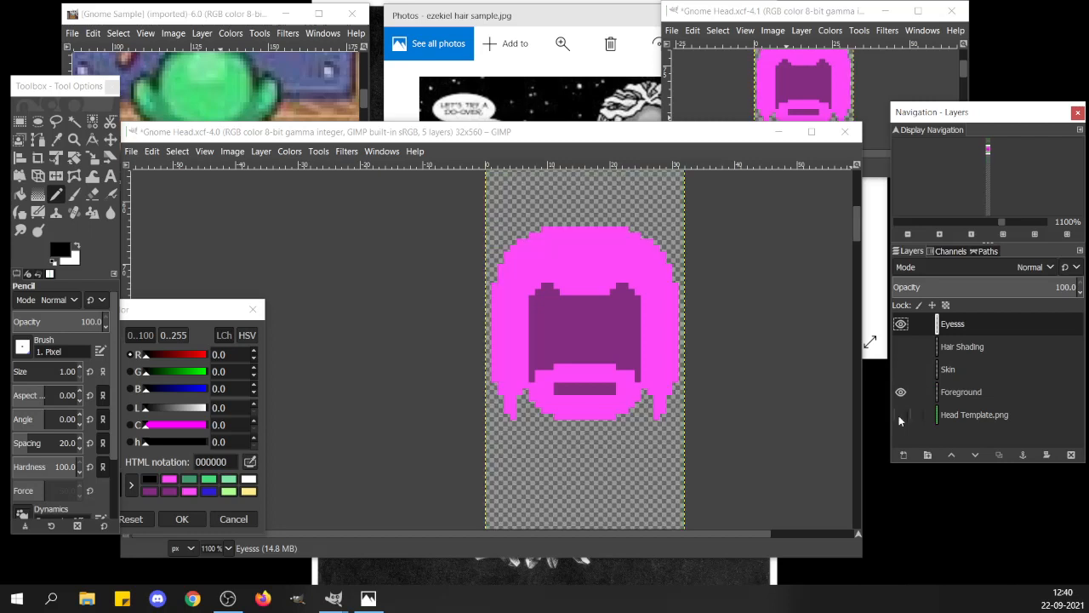
{"action": "left_click", "coordinate": [900, 414]}
{"action": "left_click", "coordinate": [901, 391]}
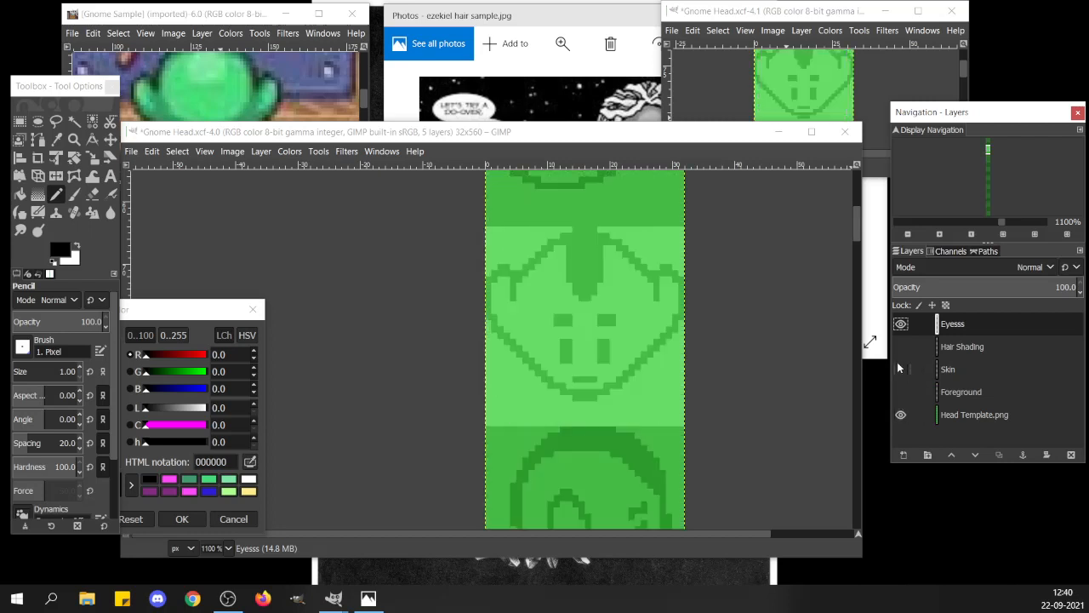
{"action": "left_click", "coordinate": [899, 347]}
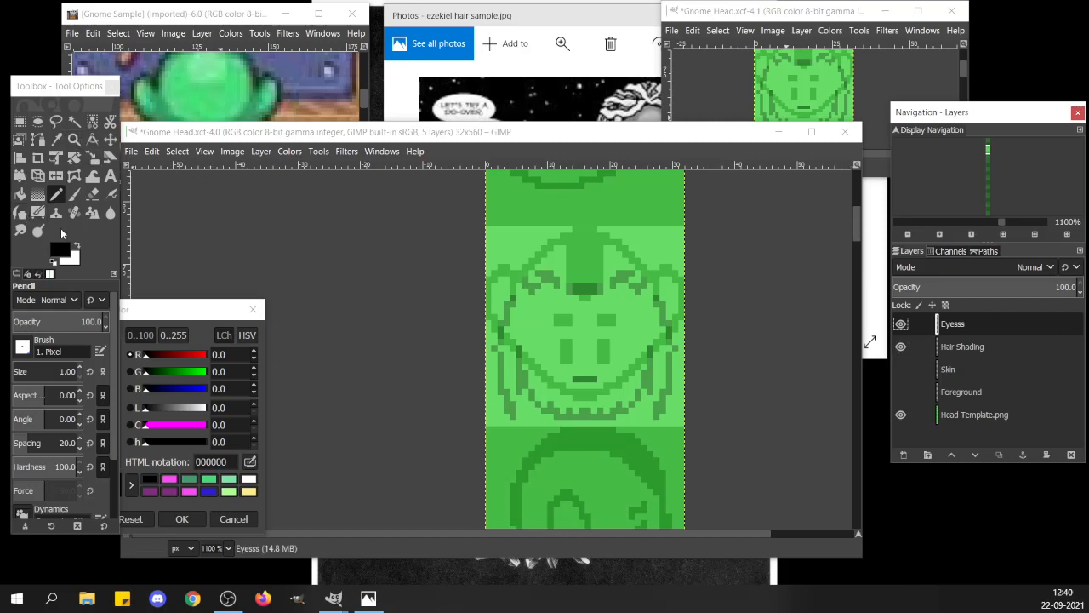
Set the foreground color to light grey e1dede and try a pixel beside the left eye on the Eyesss layer.
{"action": "left_click", "coordinate": [51, 264]}
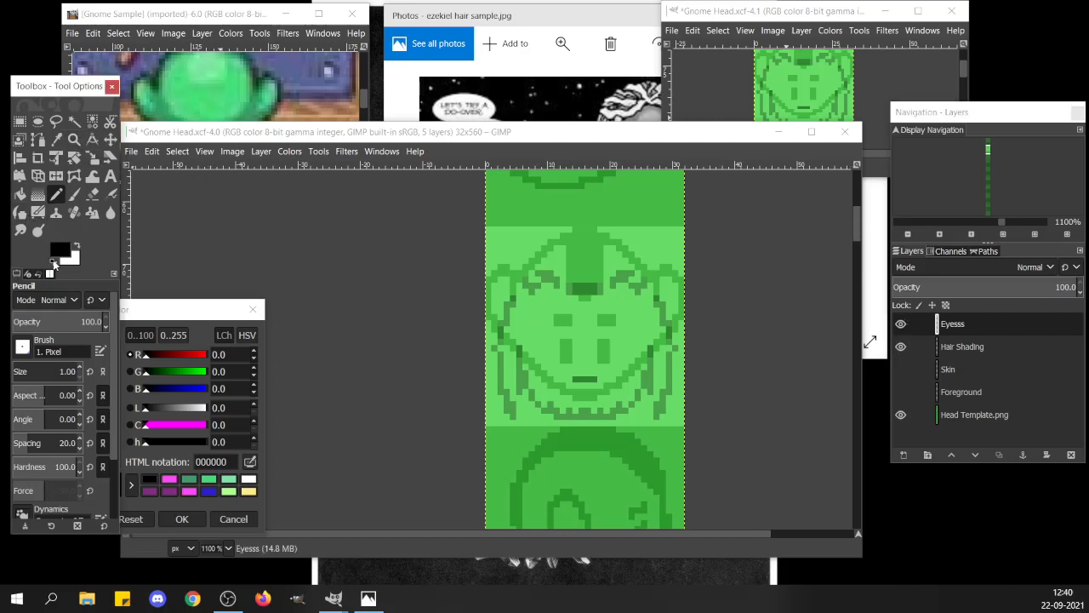
{"action": "left_click", "coordinate": [219, 18]}
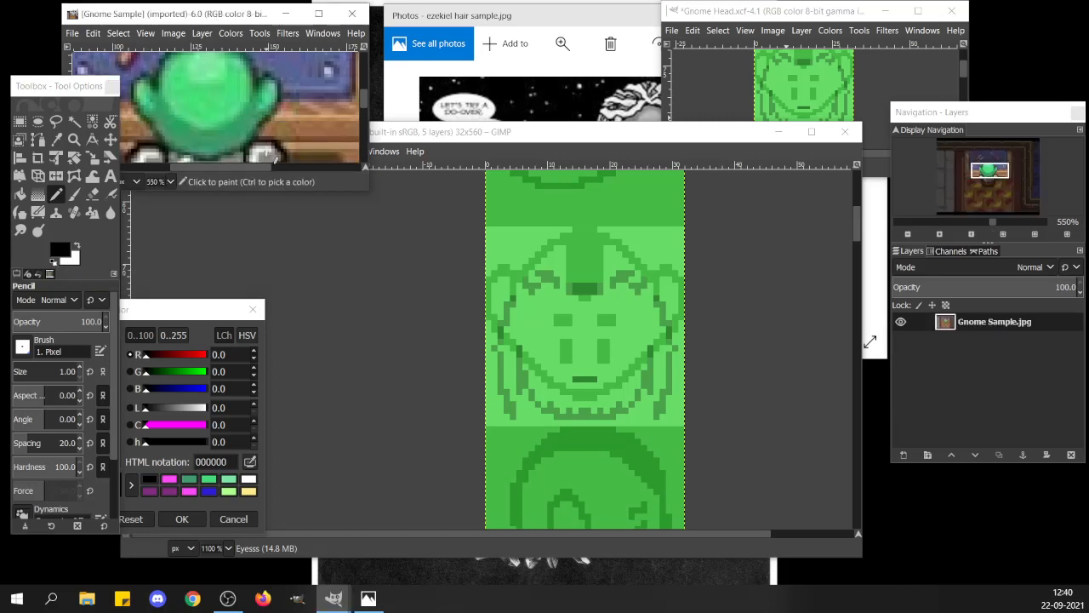
{"action": "left_click", "coordinate": [372, 150]}
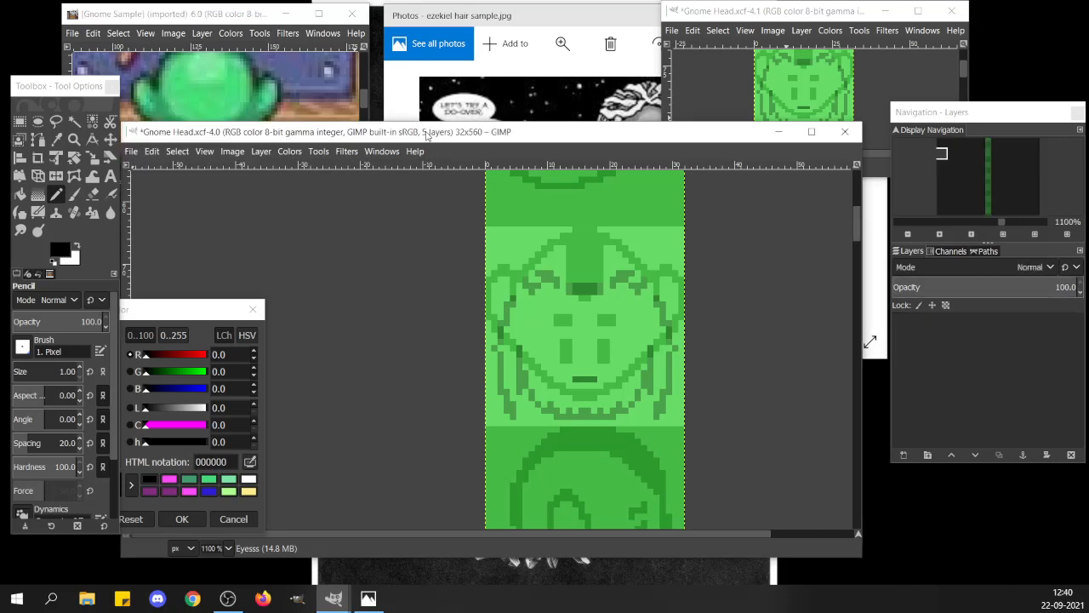
{"action": "left_click", "coordinate": [77, 247]}
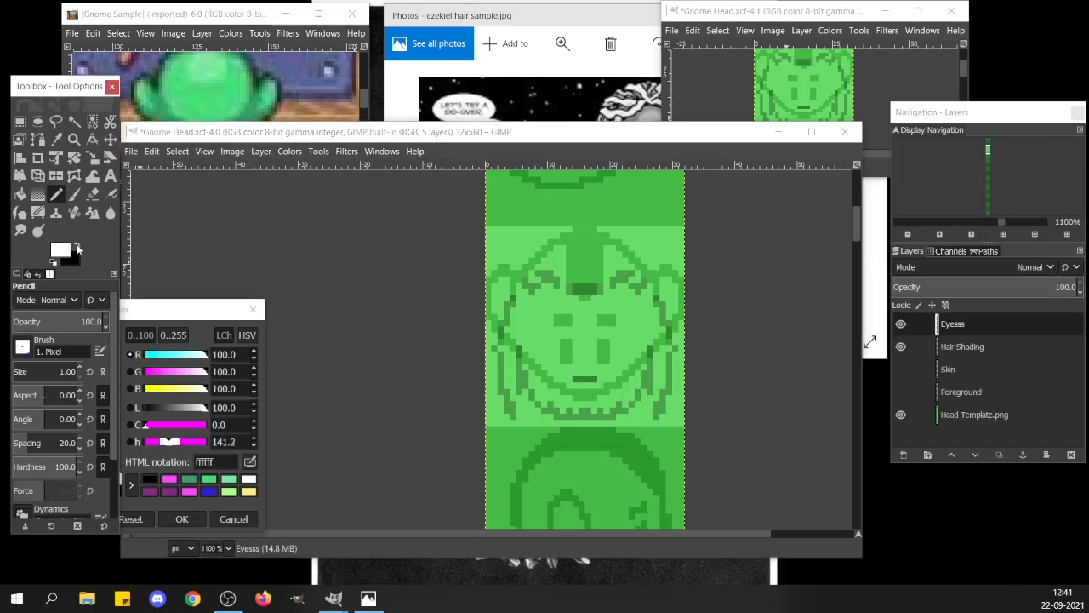
{"action": "left_click", "coordinate": [63, 251]}
{"action": "mouse_move", "coordinate": [33, 367]}
{"action": "left_mouse_down"}
{"action": "mouse_move", "coordinate": [26, 362]}
{"action": "mouse_move", "coordinate": [40, 368]}
{"action": "left_mouse_up"}
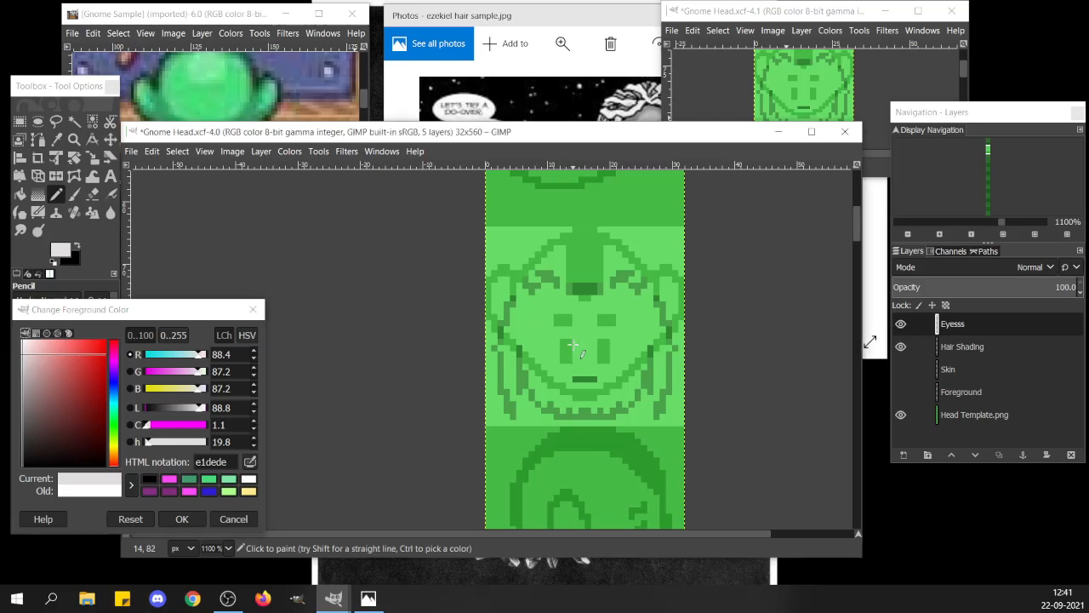
{"action": "left_click", "coordinate": [576, 339]}
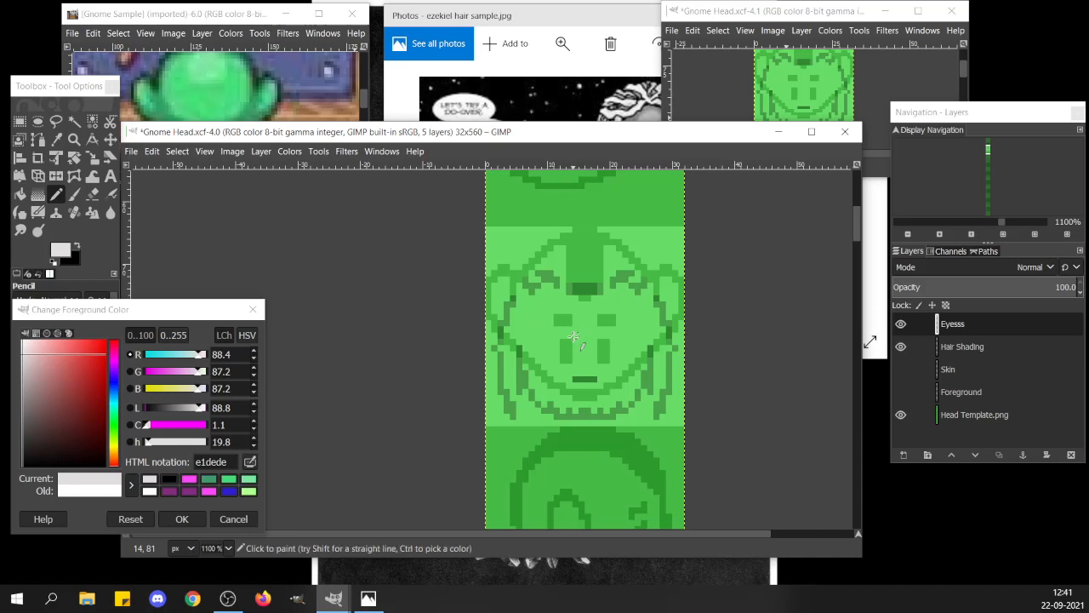
Paint both eyes of the front-facing head in near-black 111010 with the Pencil on the Eyesss layer.
{"action": "left_click_drag", "start_coordinate": [68, 429], "coordinate": [26, 462]}
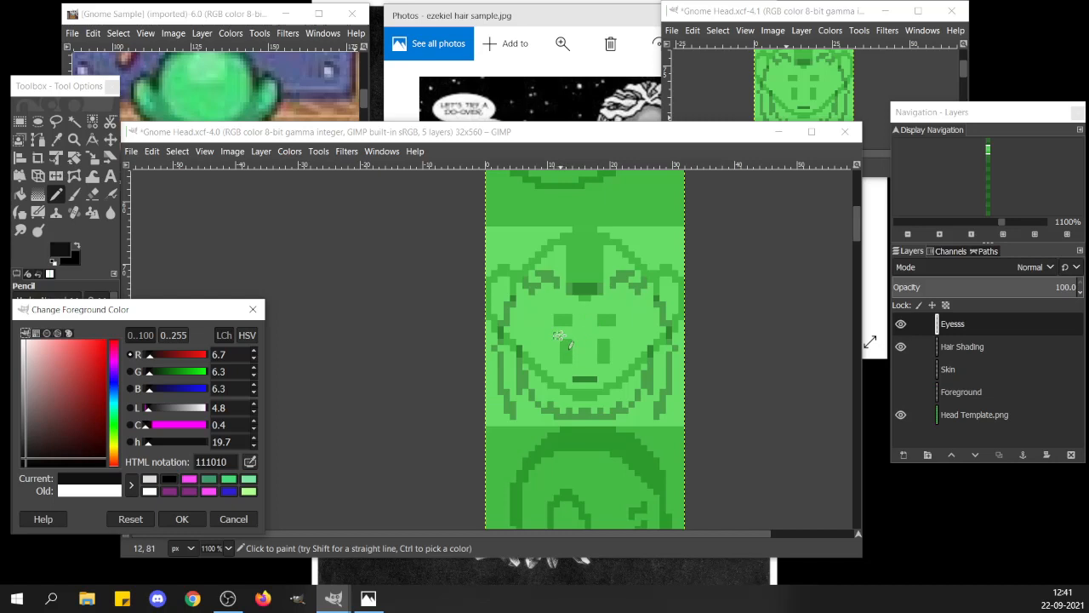
{"action": "left_click_drag", "start_coordinate": [562, 336], "coordinate": [553, 353]}
{"action": "key", "text": "ctrl+z"}
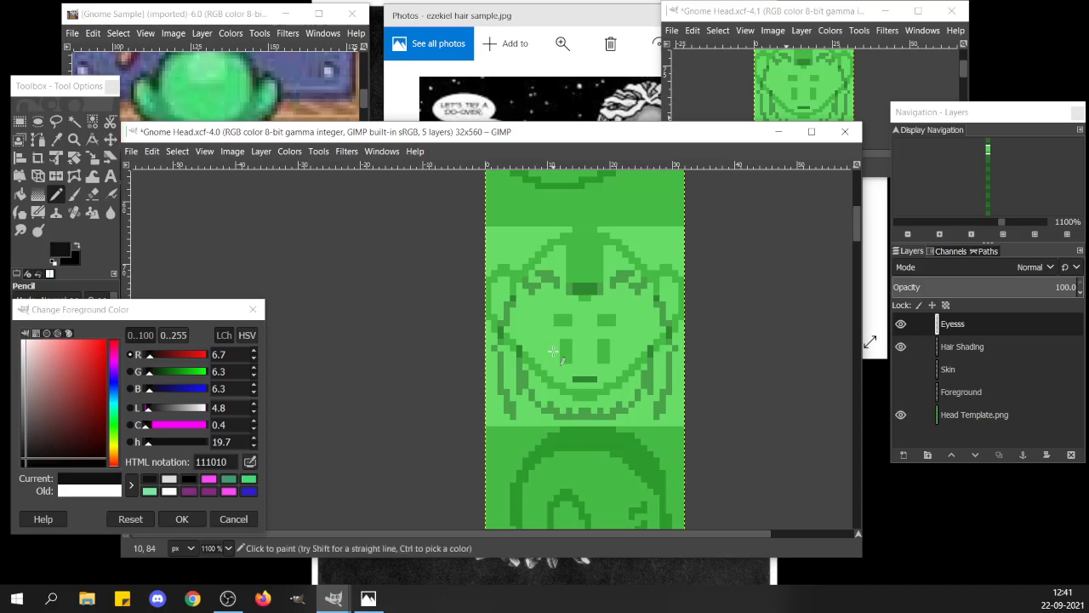
{"action": "left_click_drag", "start_coordinate": [570, 335], "coordinate": [563, 335]}
{"action": "left_click_drag", "start_coordinate": [555, 353], "coordinate": [568, 353]}
{"action": "left_click_drag", "start_coordinate": [599, 336], "coordinate": [605, 353]}
{"action": "left_click_drag", "start_coordinate": [606, 346], "coordinate": [617, 347]}
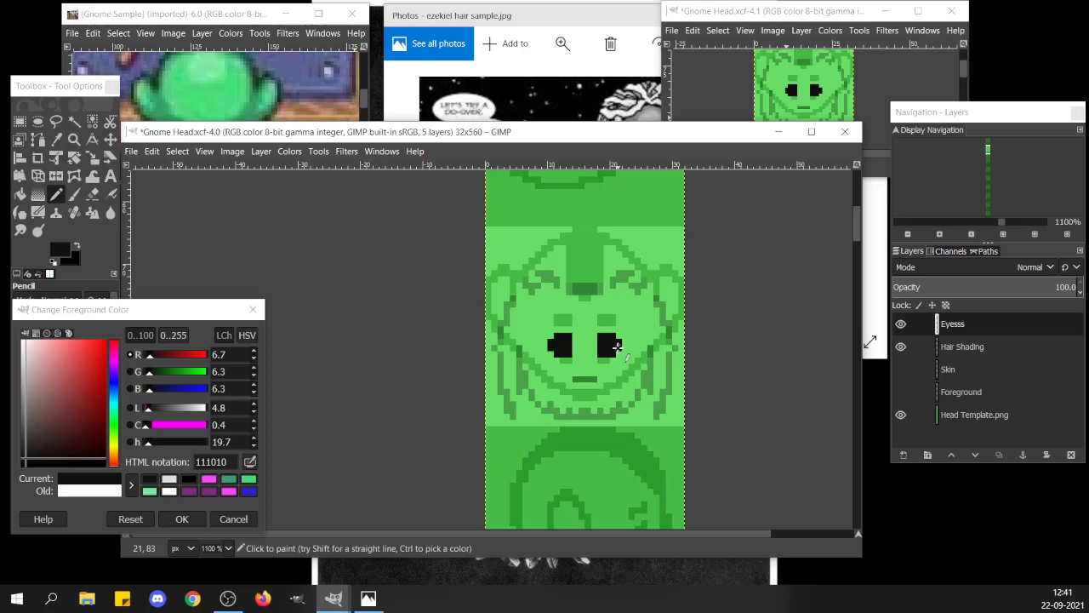
Shade the outer edges of both eyes with dark grey 3f3939 and check them briefly against the Skin layer.
{"action": "left_click_drag", "start_coordinate": [37, 419], "coordinate": [30, 439]}
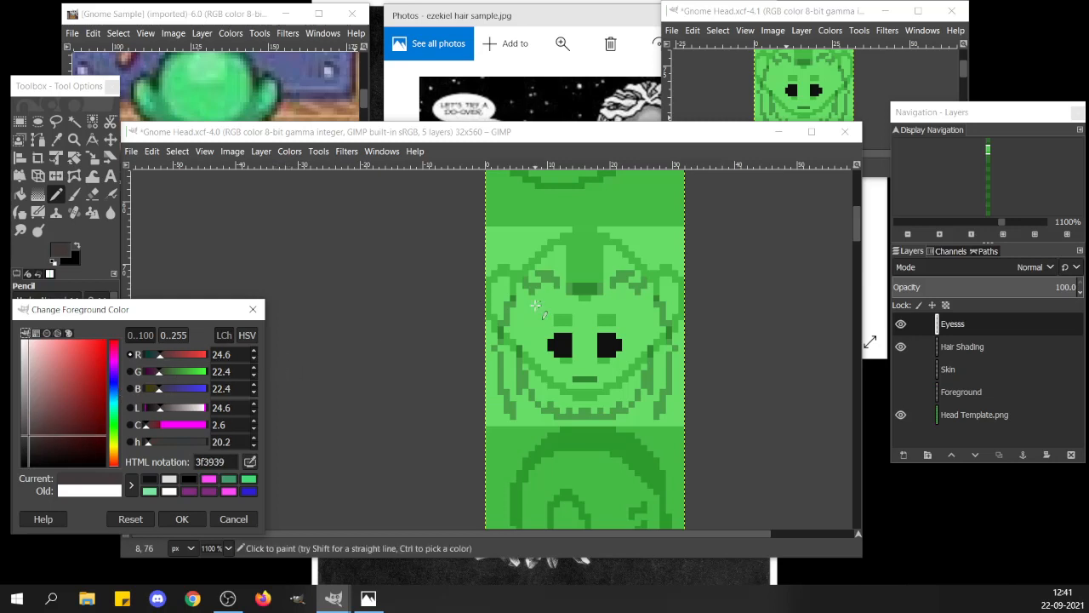
{"action": "left_click", "coordinate": [561, 339]}
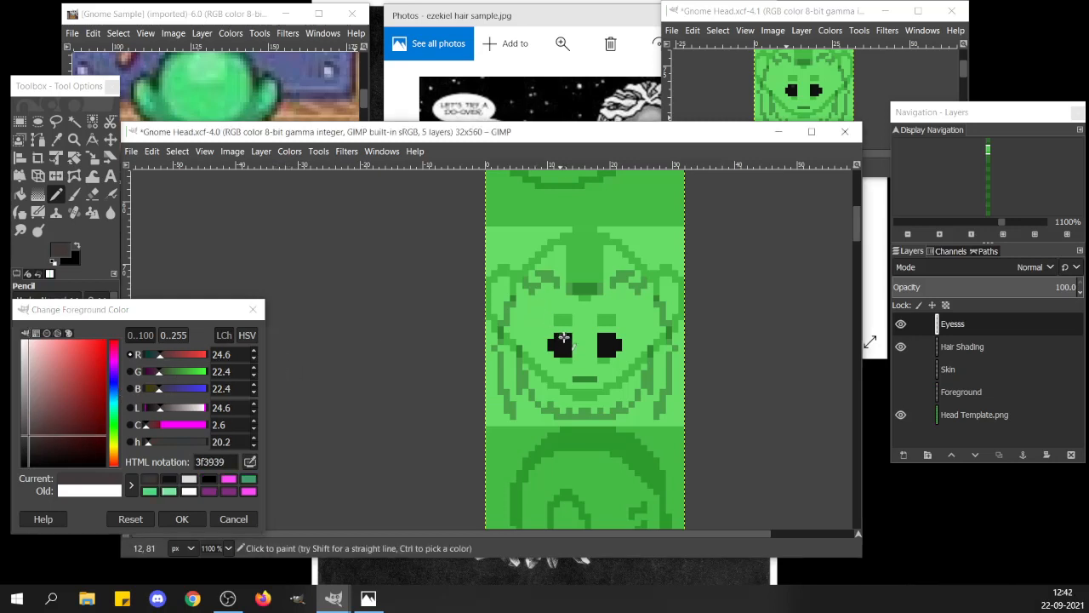
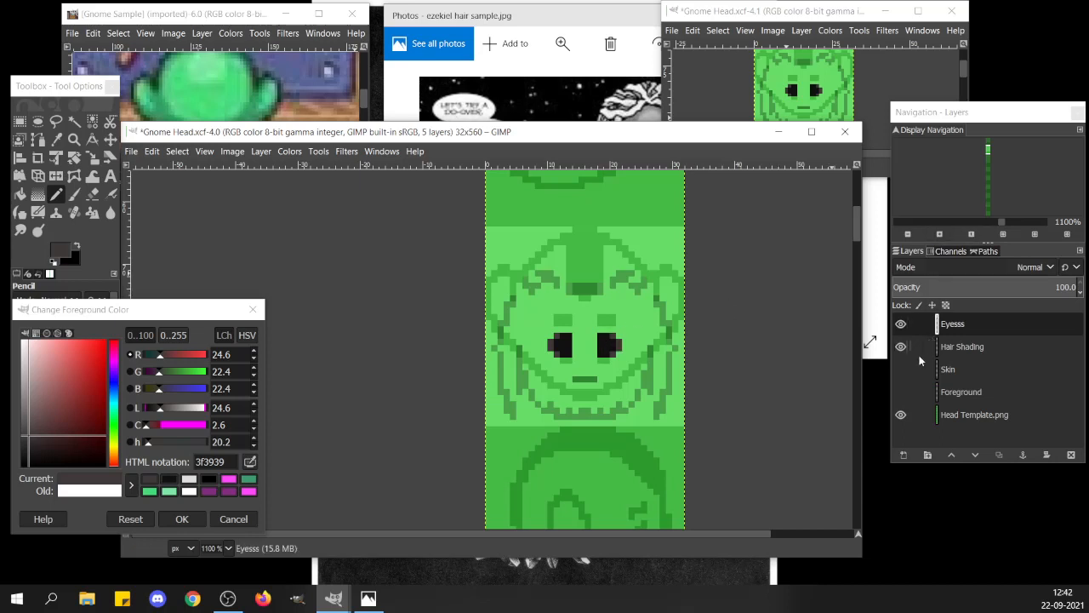
{"action": "left_click", "coordinate": [901, 370]}
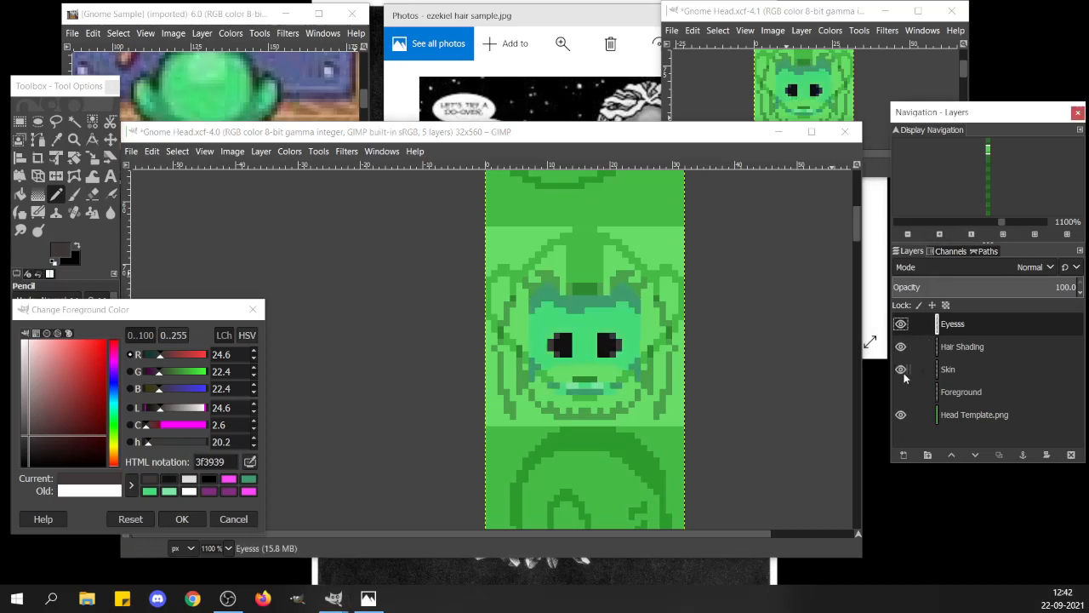
{"action": "left_click", "coordinate": [901, 369]}
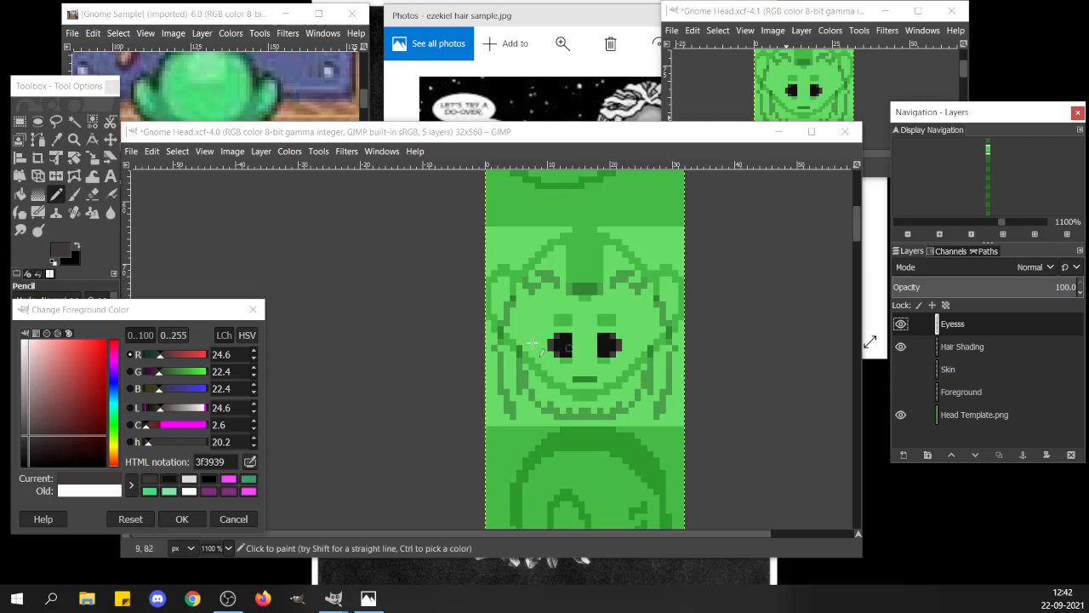
Add an off-white f4ebeb highlight pixel to each eye and make the Skin and Foreground layers visible.
{"action": "left_click_drag", "start_coordinate": [24, 434], "coordinate": [24, 341]}
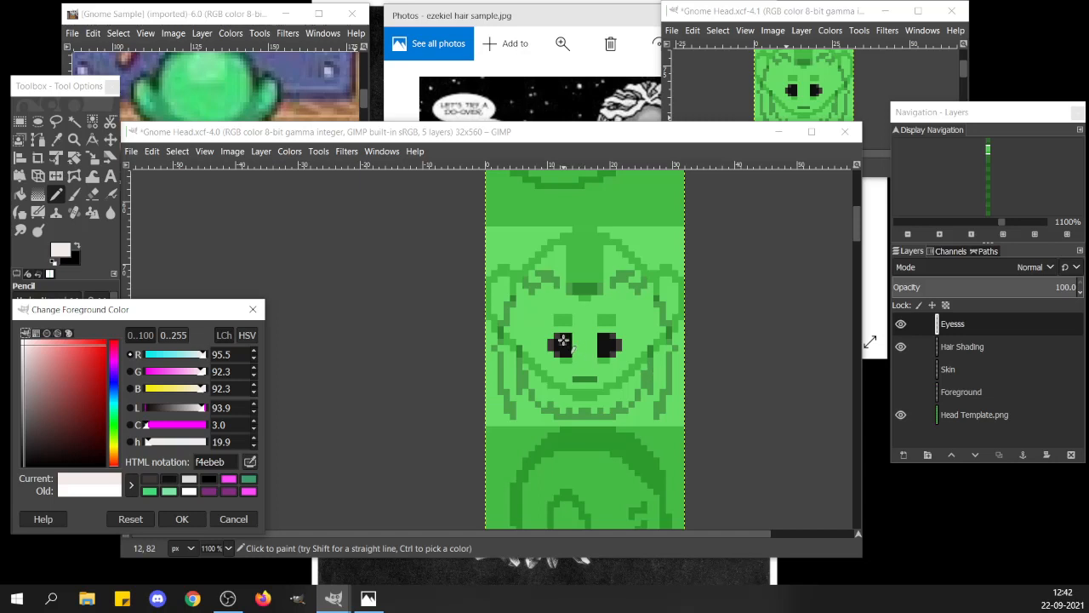
{"action": "left_click", "coordinate": [561, 342]}
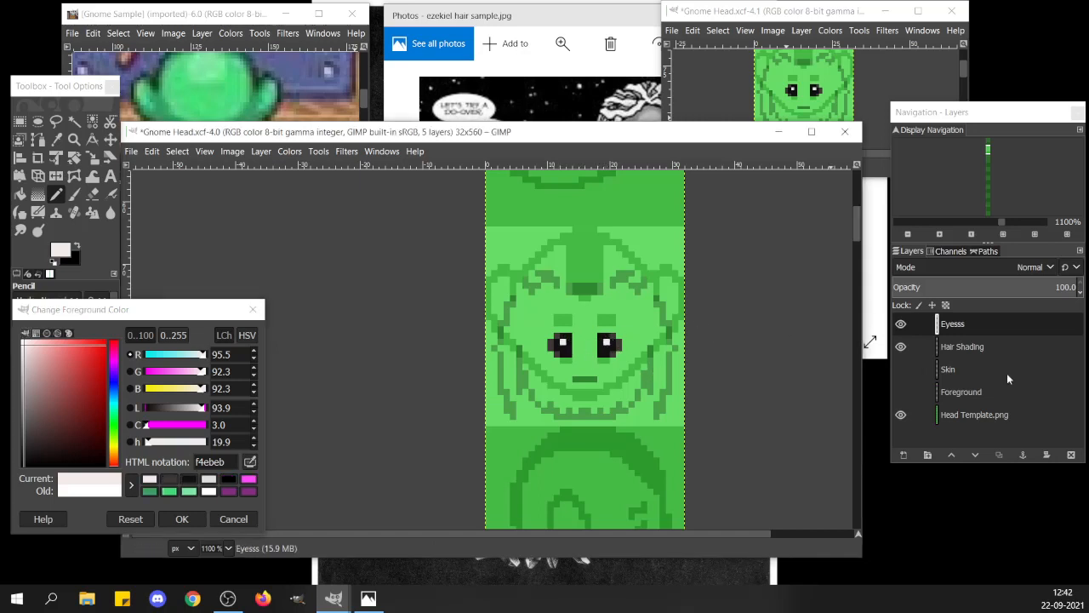
{"action": "left_click", "coordinate": [900, 370]}
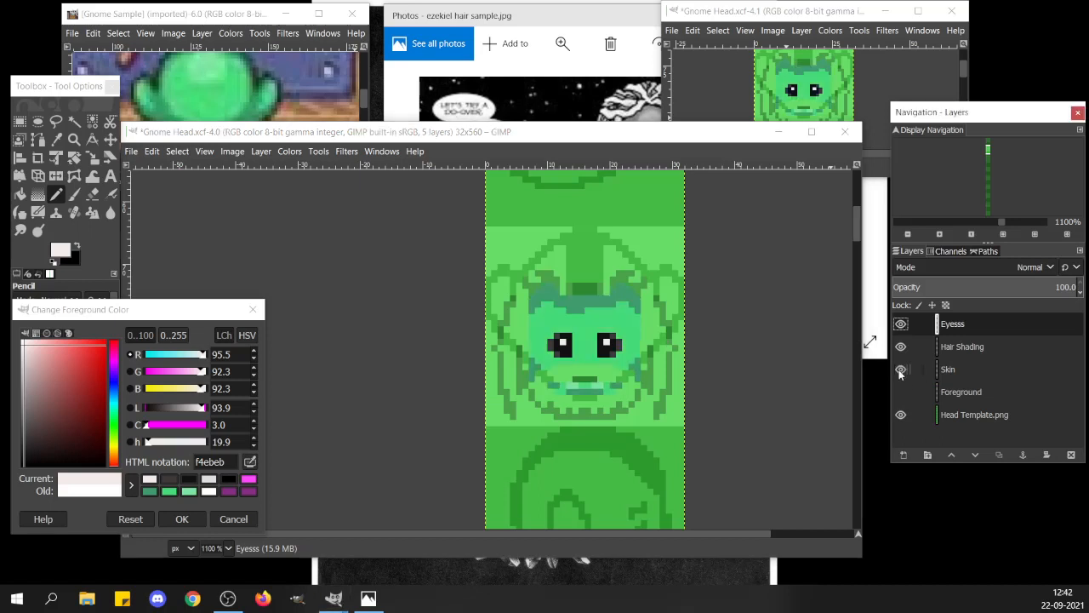
{"action": "left_click", "coordinate": [901, 391]}
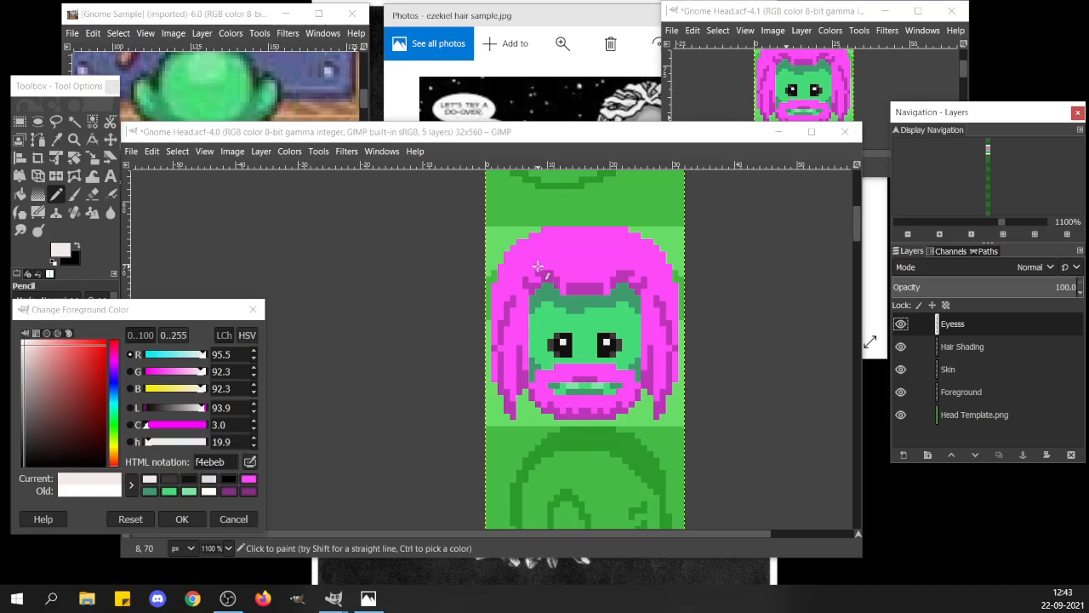
Consult the ezekiel hair sample image and add a transparent layer named HairDO directly above the Foreground layer.
{"action": "left_click", "coordinate": [587, 17]}
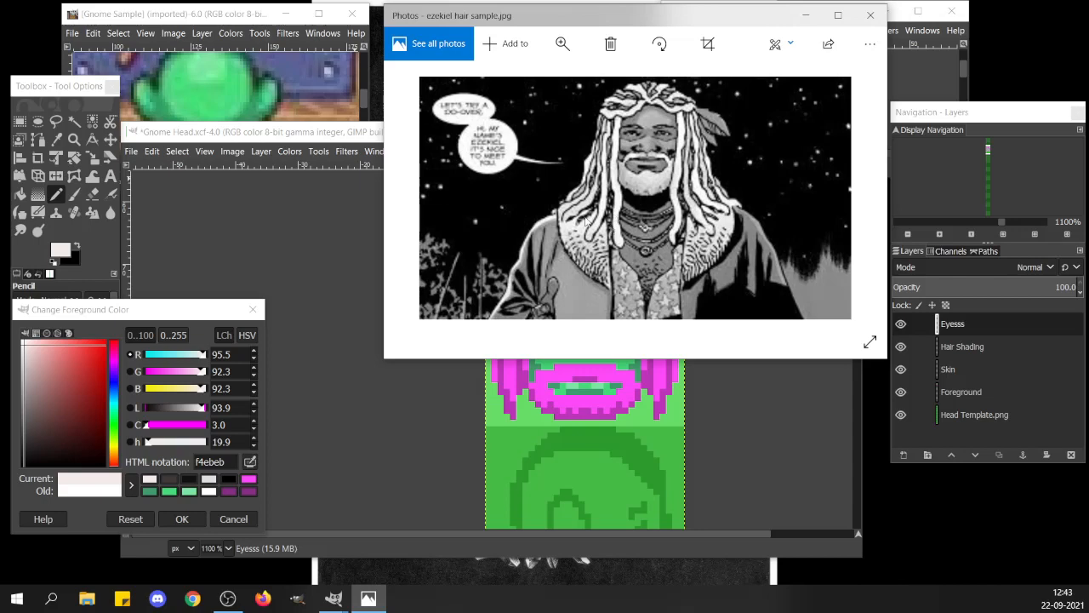
{"action": "left_click", "coordinate": [321, 134]}
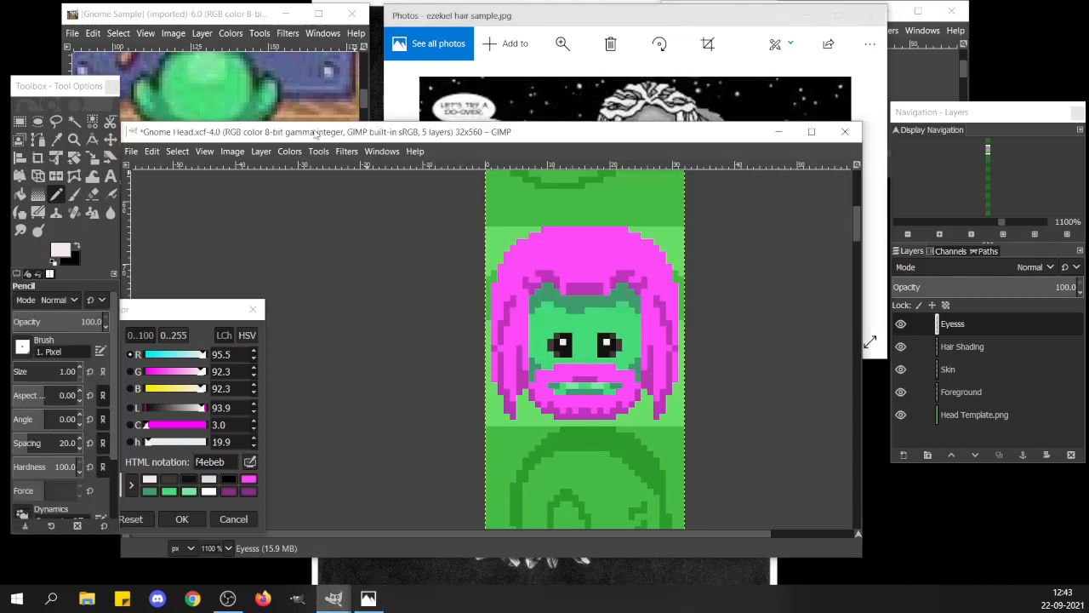
{"action": "left_click", "coordinate": [950, 396]}
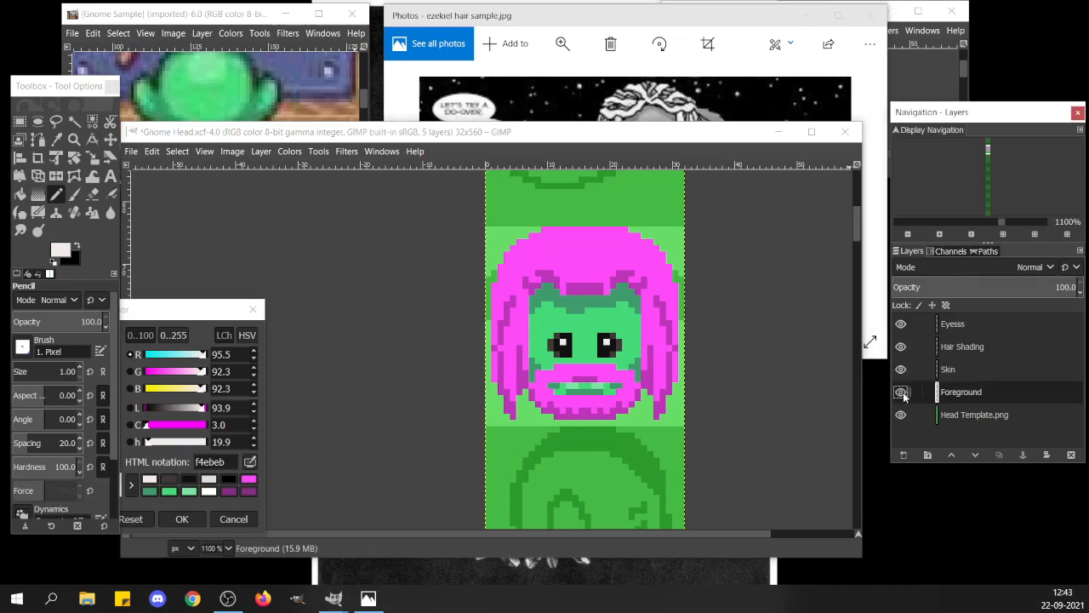
{"action": "left_click", "coordinate": [905, 456]}
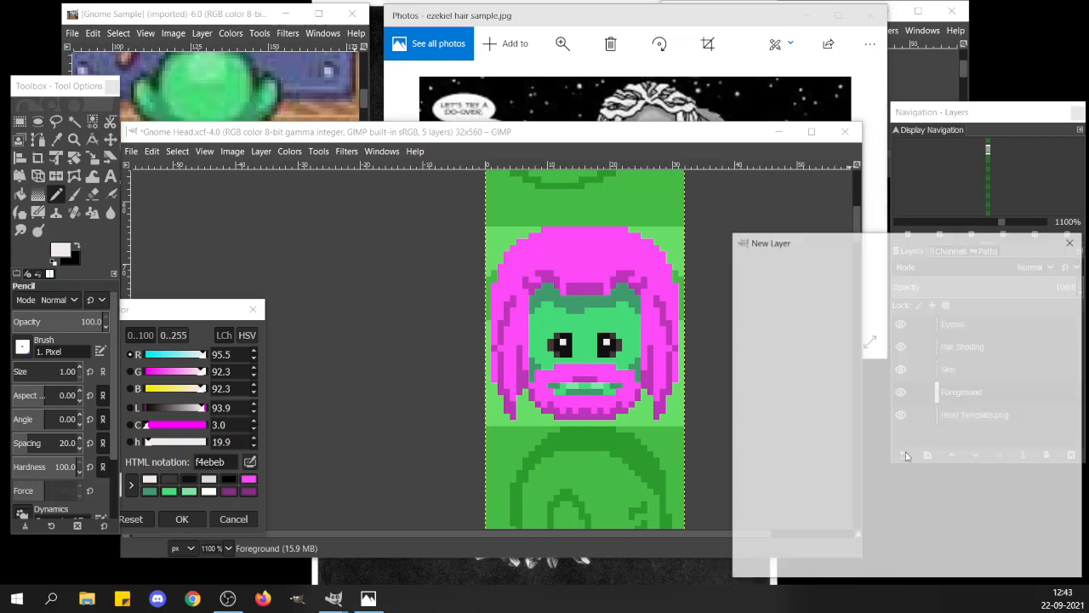
{"action": "type", "text": "Hair"}
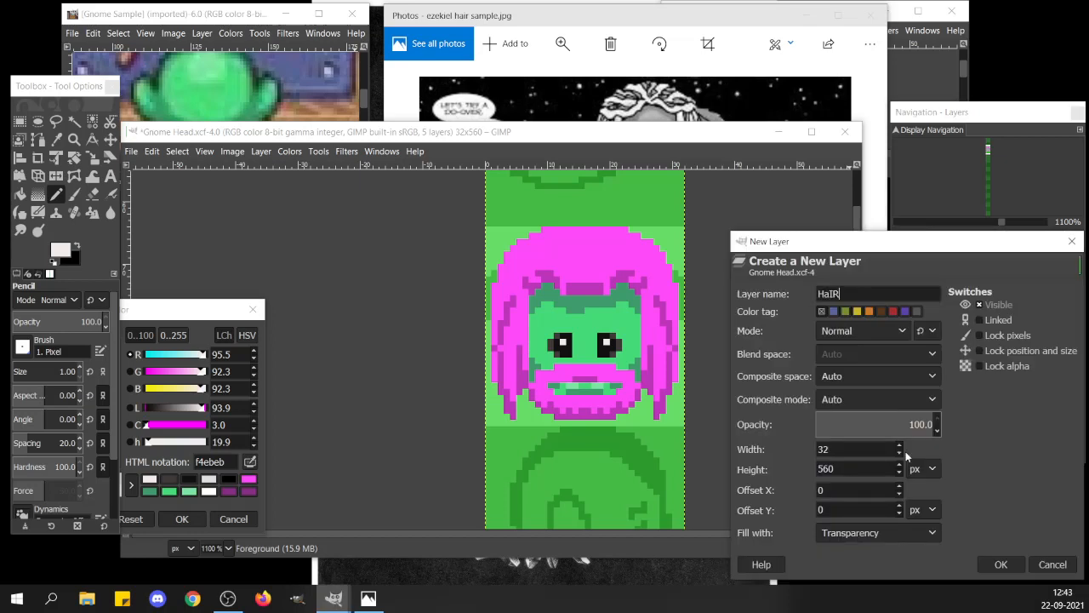
{"action": "key", "text": "BackSpace"}
{"action": "key", "text": "BackSpace"}
{"action": "type", "text": "IrDO"}
{"action": "left_click", "coordinate": [1004, 564]}
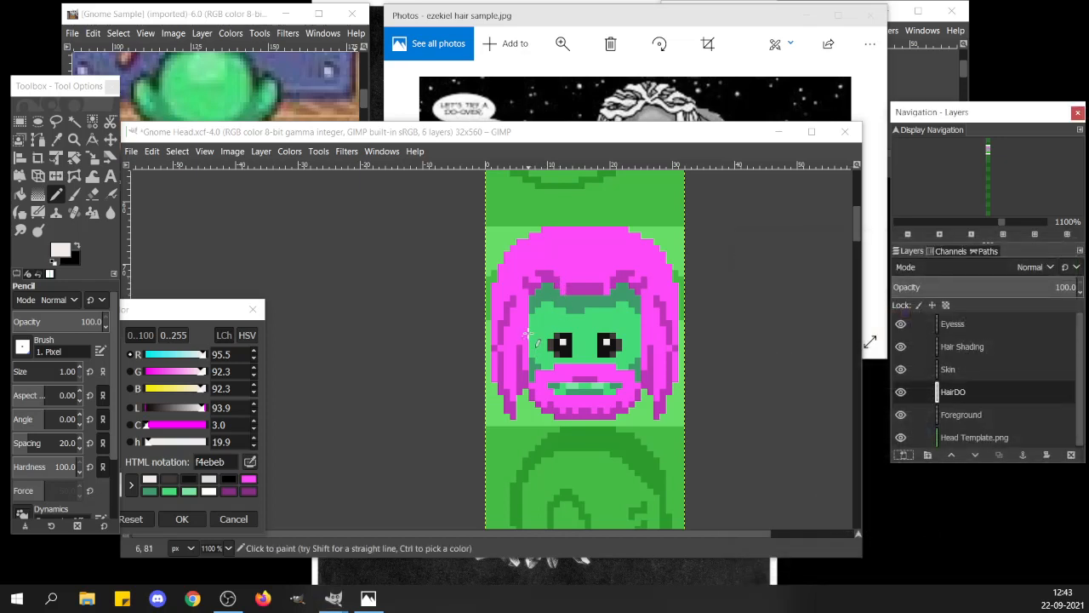
Paint an off-white f4ebeb hair strand down the left side of the face on the HairDO layer.
{"action": "scroll", "coordinate": [528, 336], "scroll_direction": "up", "scroll_amount": 5}
{"action": "scroll", "coordinate": [527, 336], "scroll_direction": "down", "scroll_amount": 3}
{"action": "left_click", "coordinate": [522, 274]}
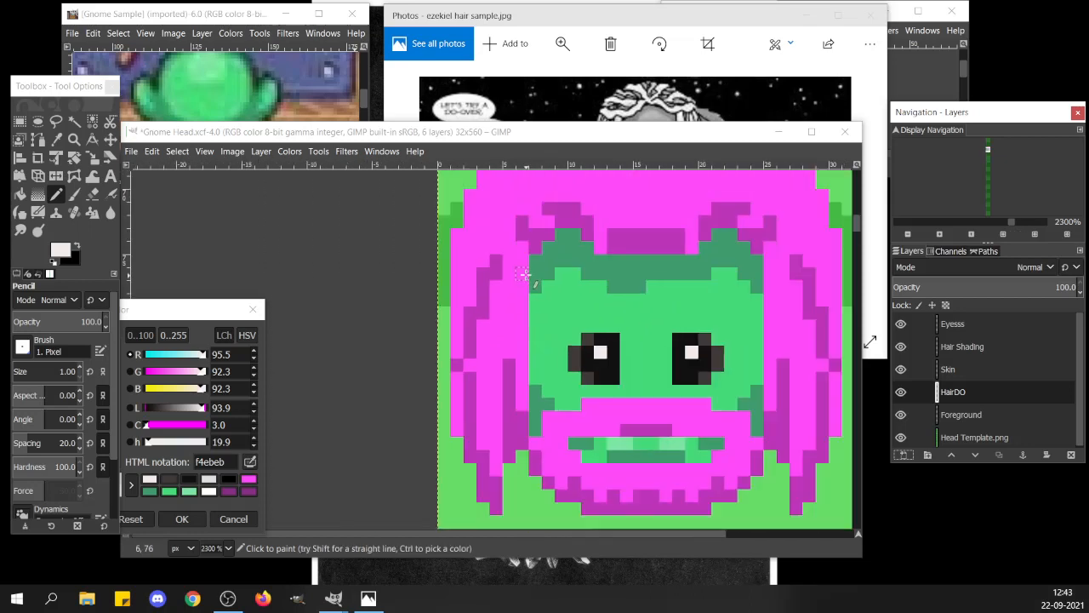
{"action": "mouse_move", "coordinate": [522, 311]}
{"action": "left_mouse_down"}
{"action": "mouse_move", "coordinate": [525, 443]}
{"action": "mouse_move", "coordinate": [514, 455]}
{"action": "mouse_move", "coordinate": [508, 326]}
{"action": "left_mouse_up"}
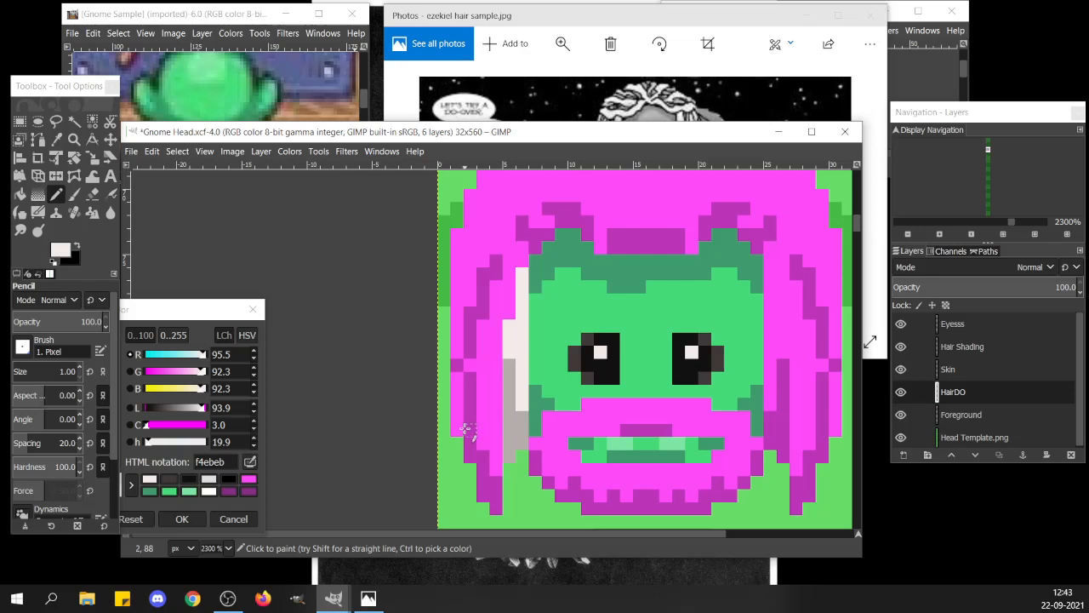
Paint a short off-white strand on the hair's outer left edge and another from the upper-left outline down to the forehead.
{"action": "left_click", "coordinate": [470, 352]}
{"action": "key", "text": "ctrl+z"}
{"action": "mouse_move", "coordinate": [469, 365]}
{"action": "left_mouse_down"}
{"action": "mouse_move", "coordinate": [469, 416]}
{"action": "mouse_move", "coordinate": [456, 383]}
{"action": "mouse_move", "coordinate": [456, 429]}
{"action": "left_mouse_up"}
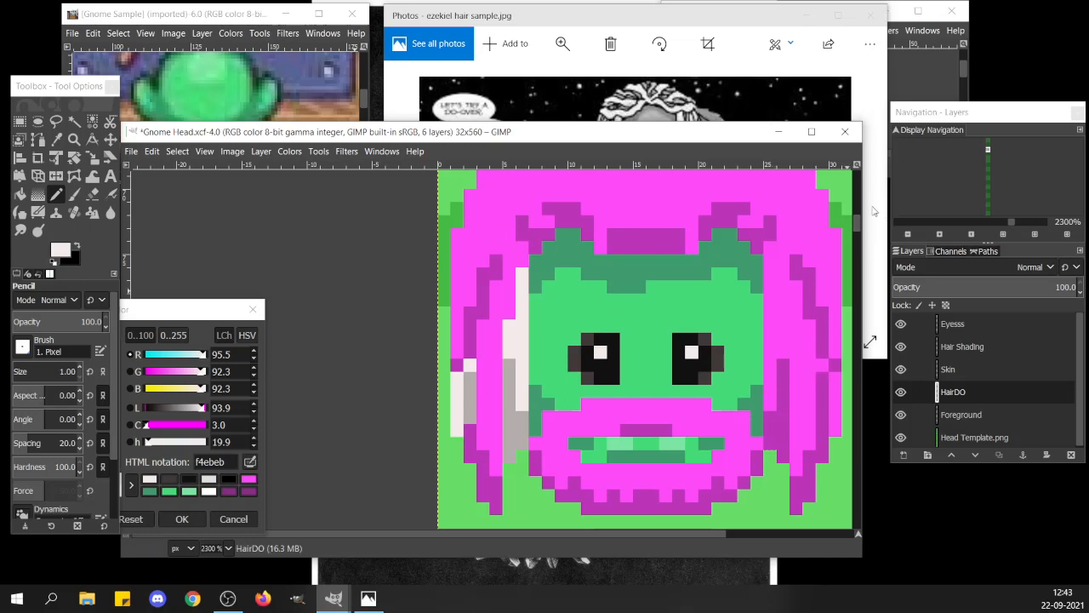
{"action": "scroll", "coordinate": [859, 228], "scroll_direction": "up", "scroll_amount": 2}
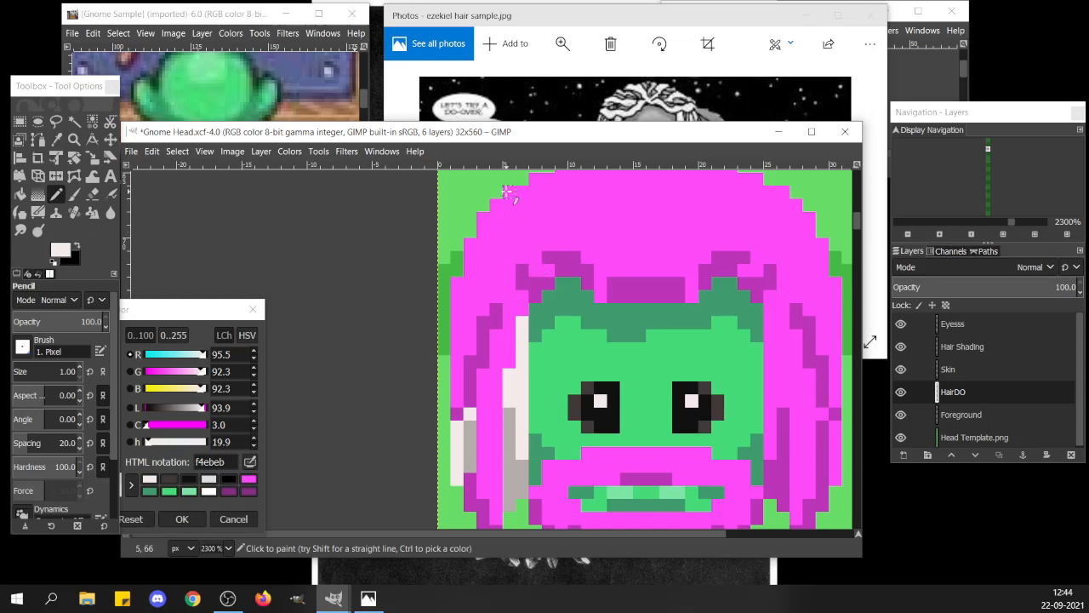
{"action": "mouse_move", "coordinate": [507, 192]}
{"action": "left_mouse_down"}
{"action": "mouse_move", "coordinate": [521, 230]}
{"action": "mouse_move", "coordinate": [509, 218]}
{"action": "mouse_move", "coordinate": [522, 255]}
{"action": "mouse_move", "coordinate": [533, 245]}
{"action": "mouse_move", "coordinate": [535, 284]}
{"action": "mouse_move", "coordinate": [536, 296]}
{"action": "left_mouse_up"}
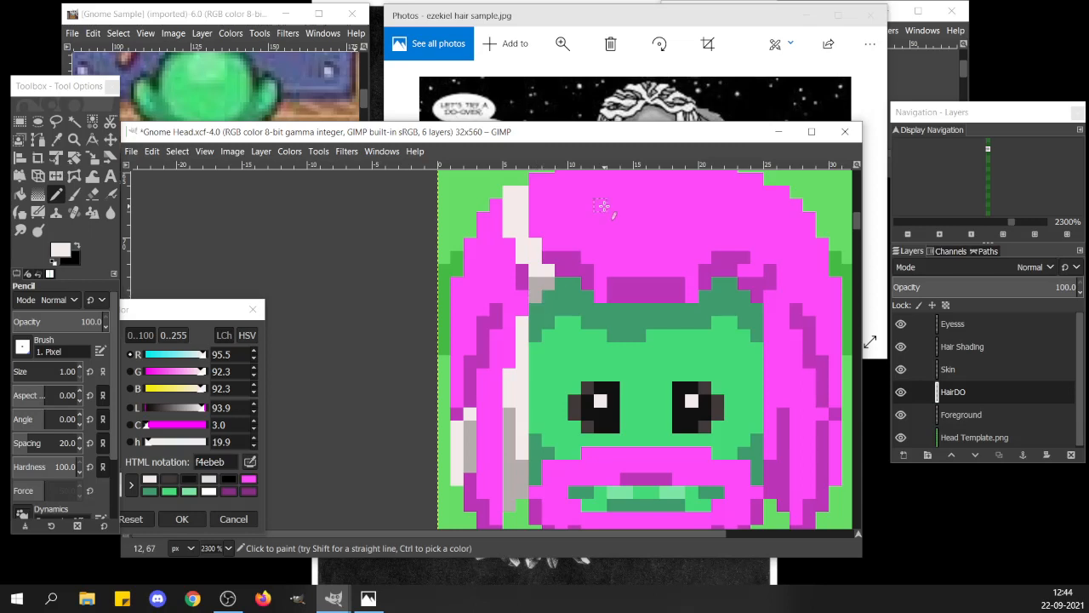
Try to paint an off-white strand from the middle of the fringe up through the hair above the forehead.
{"action": "scroll", "coordinate": [605, 190], "scroll_direction": "up", "scroll_amount": 8}
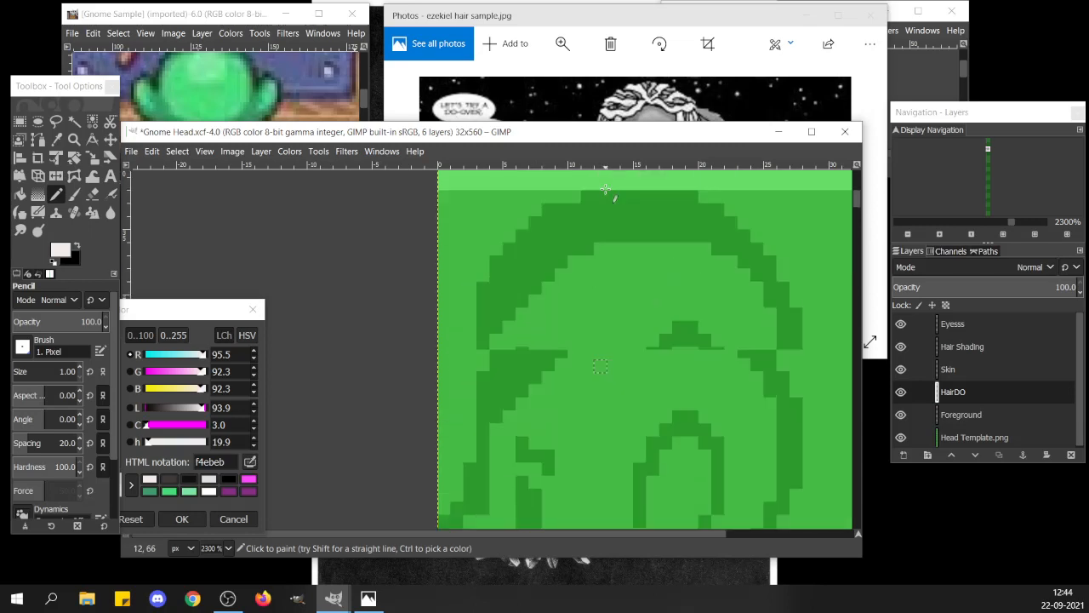
{"action": "scroll", "coordinate": [605, 190], "scroll_direction": "down", "scroll_amount": 7}
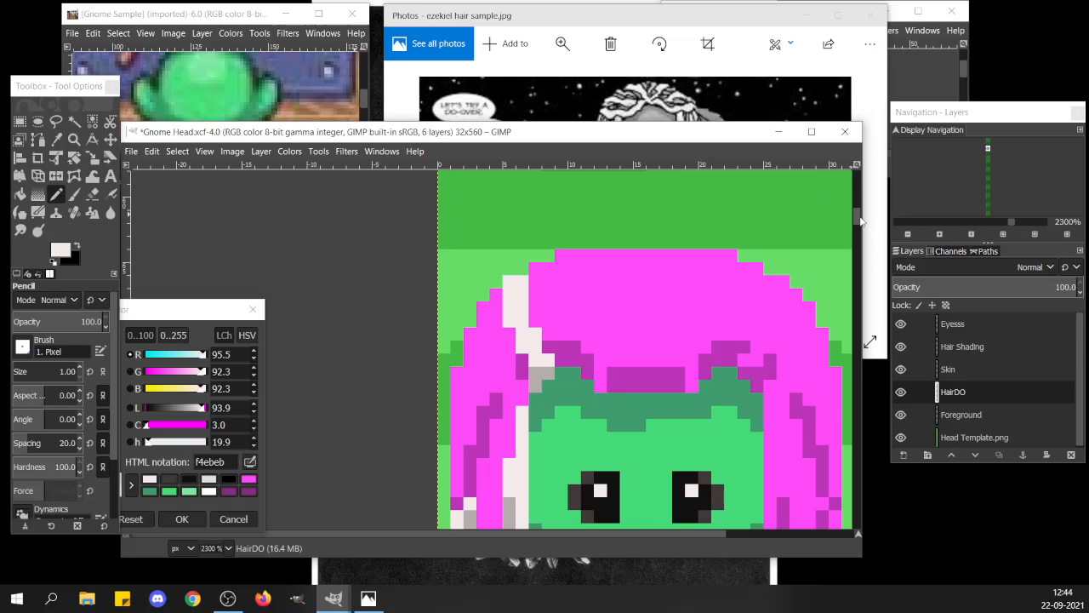
{"action": "scroll", "coordinate": [858, 222], "scroll_direction": "down", "scroll_amount": 2}
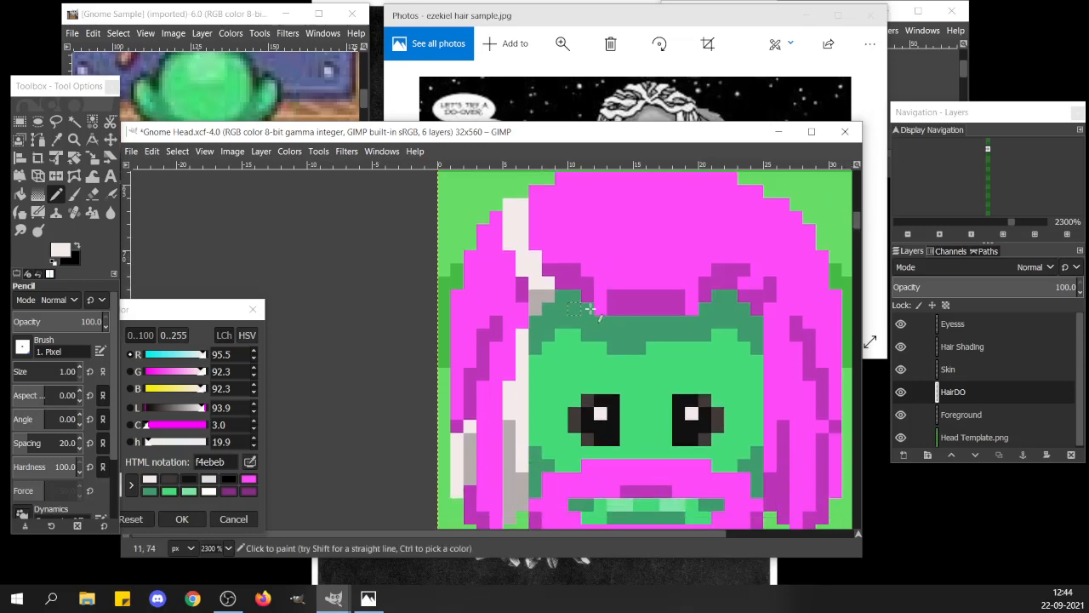
{"action": "left_click_drag", "start_coordinate": [622, 306], "coordinate": [618, 308]}
{"action": "key", "text": "ctrl+z"}
{"action": "left_click", "coordinate": [606, 308]}
{"action": "left_click_drag", "start_coordinate": [609, 307], "coordinate": [636, 233]}
{"action": "left_click", "coordinate": [625, 245]}
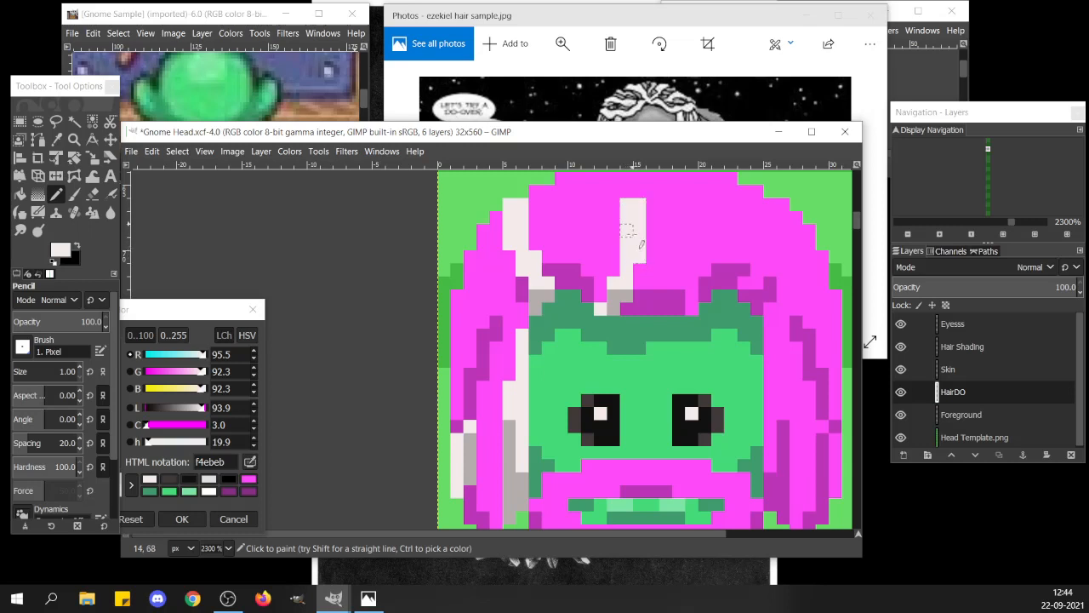
Undo the strand painted in the middle of the hair above the forehead.
{"action": "key", "text": "ctrl+z"}
{"action": "key", "text": "ctrl+z"}
{"action": "key", "text": "ctrl+z"}
{"action": "key", "text": "ctrl+z"}
{"action": "key", "text": "ctrl+z"}
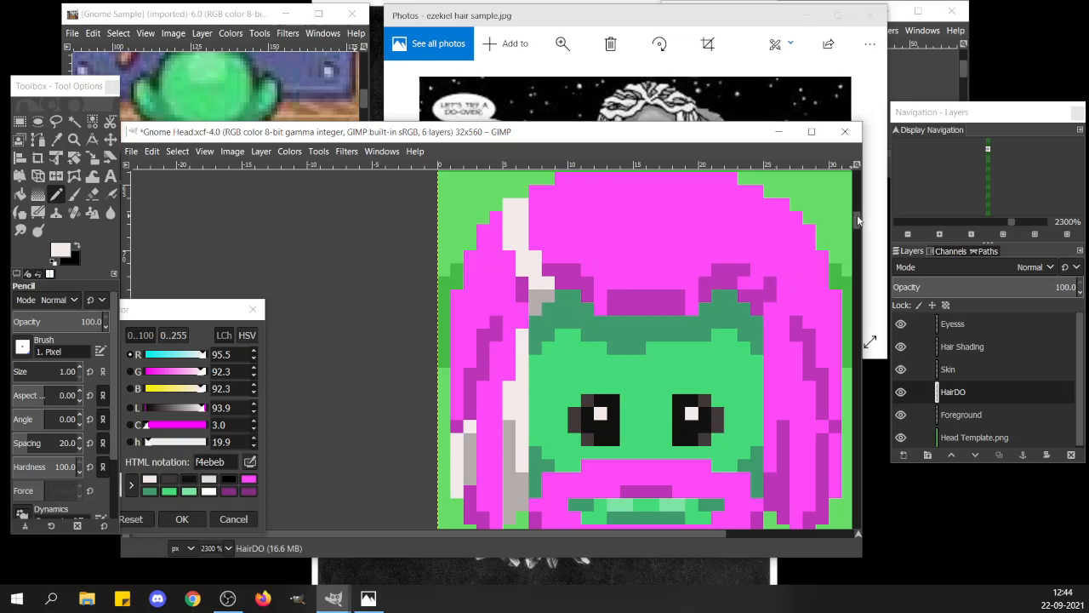
{"action": "left_click_drag", "start_coordinate": [858, 221], "coordinate": [857, 220]}
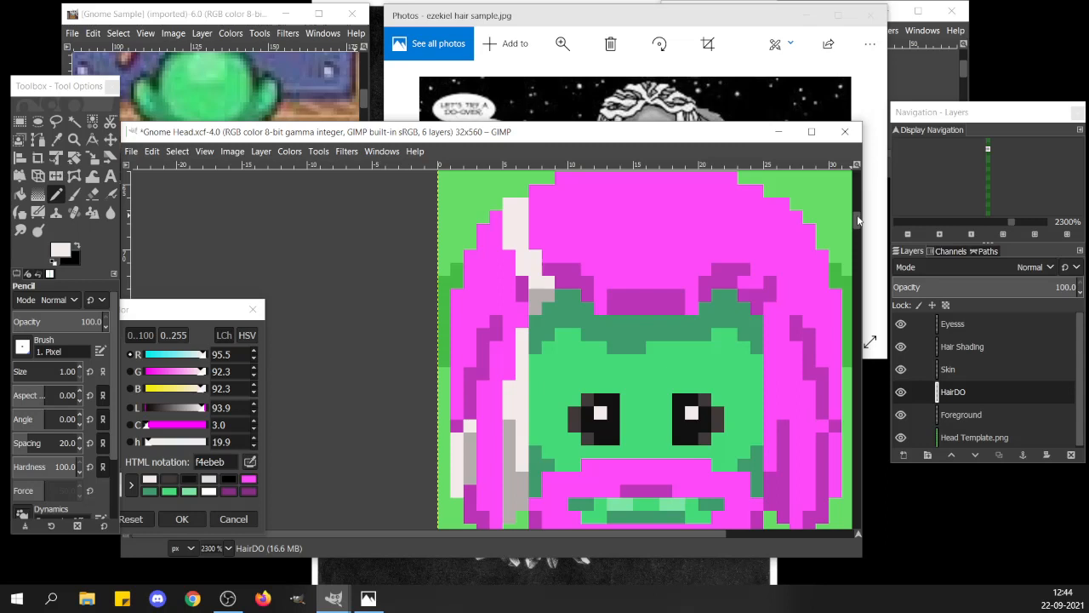
Try to paint an off-white f4ebeb strand from the middle of the fringe up and left toward the top of the hair.
{"action": "left_click_drag", "start_coordinate": [858, 221], "coordinate": [858, 220]}
{"action": "left_click", "coordinate": [613, 308]}
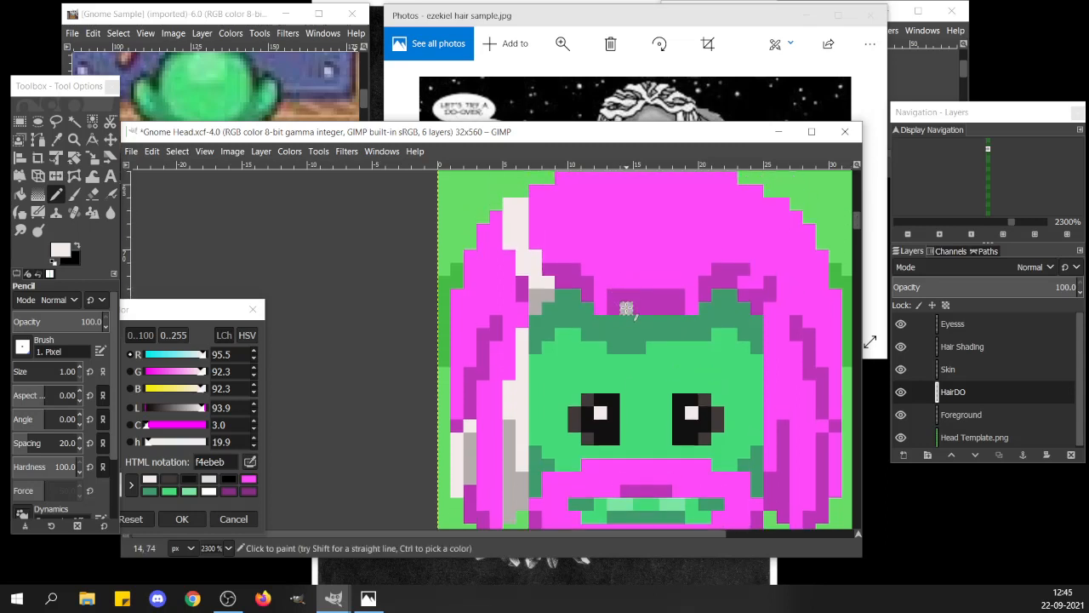
{"action": "left_click", "coordinate": [622, 295]}
{"action": "left_click", "coordinate": [614, 296]}
{"action": "left_click", "coordinate": [613, 283]}
{"action": "left_click", "coordinate": [624, 281]}
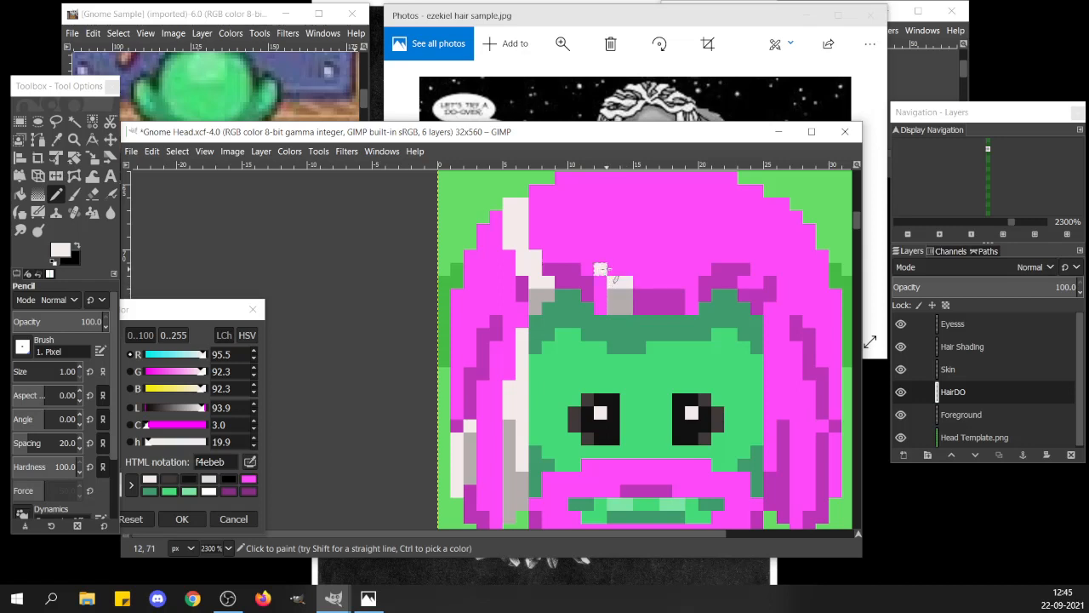
{"action": "left_click_drag", "start_coordinate": [600, 256], "coordinate": [587, 218]}
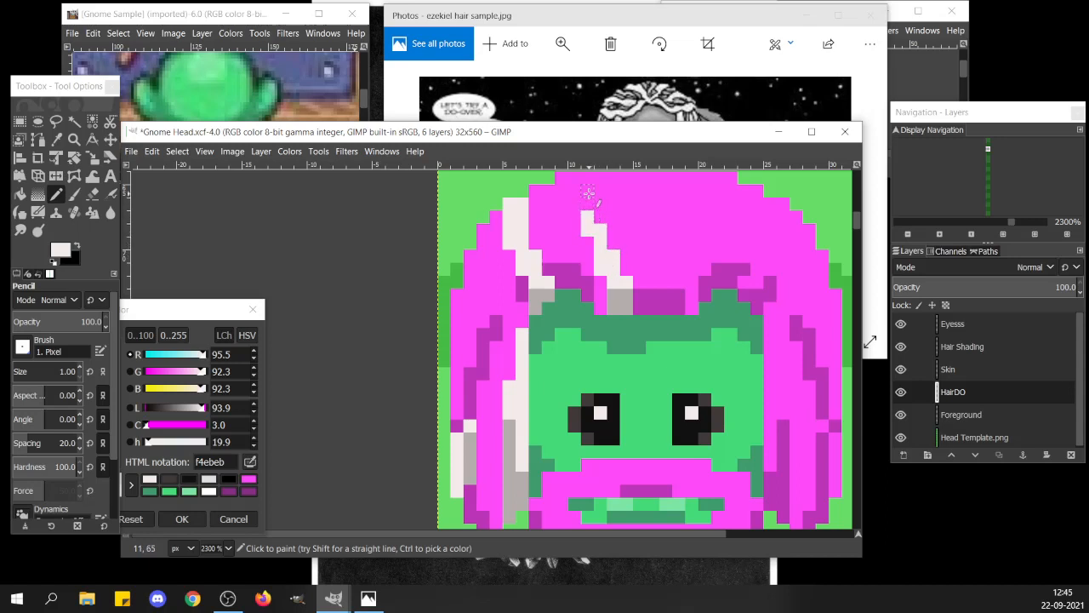
{"action": "scroll", "coordinate": [621, 239], "scroll_direction": "up", "scroll_amount": 1}
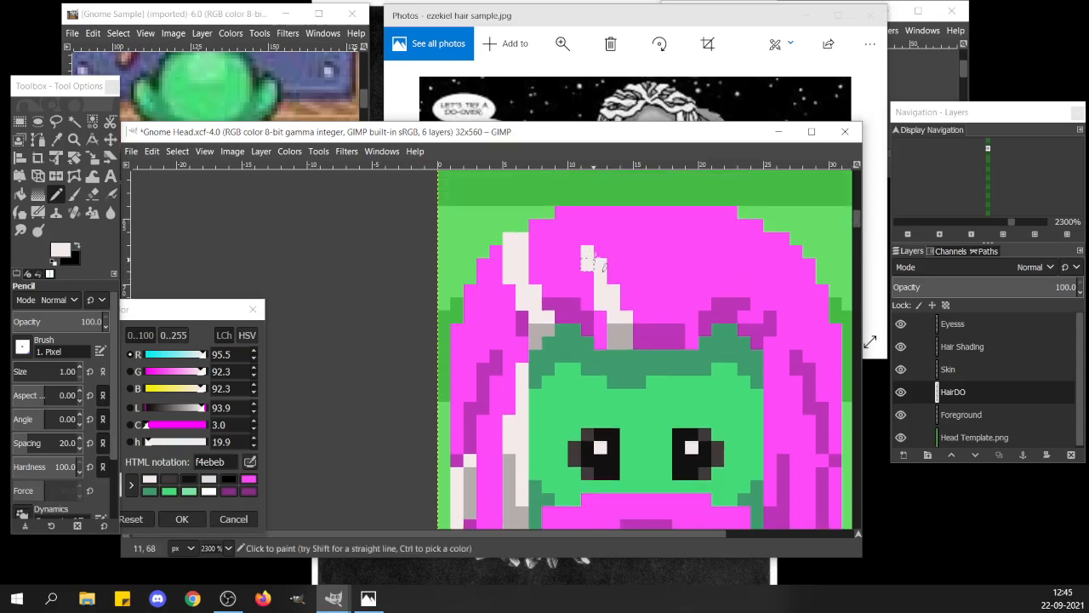
{"action": "left_click_drag", "start_coordinate": [587, 251], "coordinate": [588, 226]}
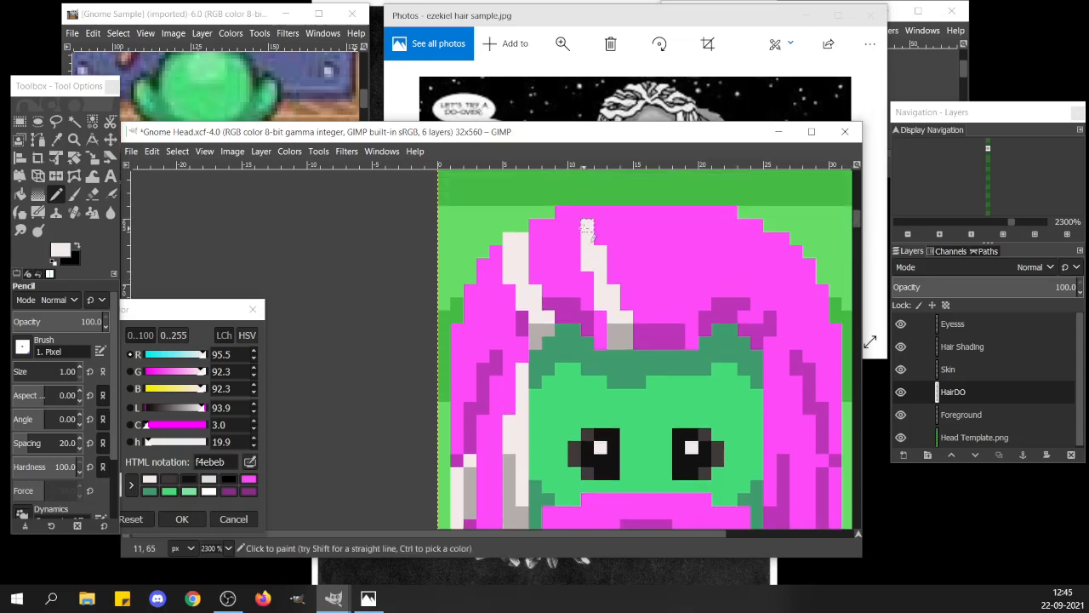
Set the foreground colour to dark grey 505050.
{"action": "left_click", "coordinate": [51, 269]}
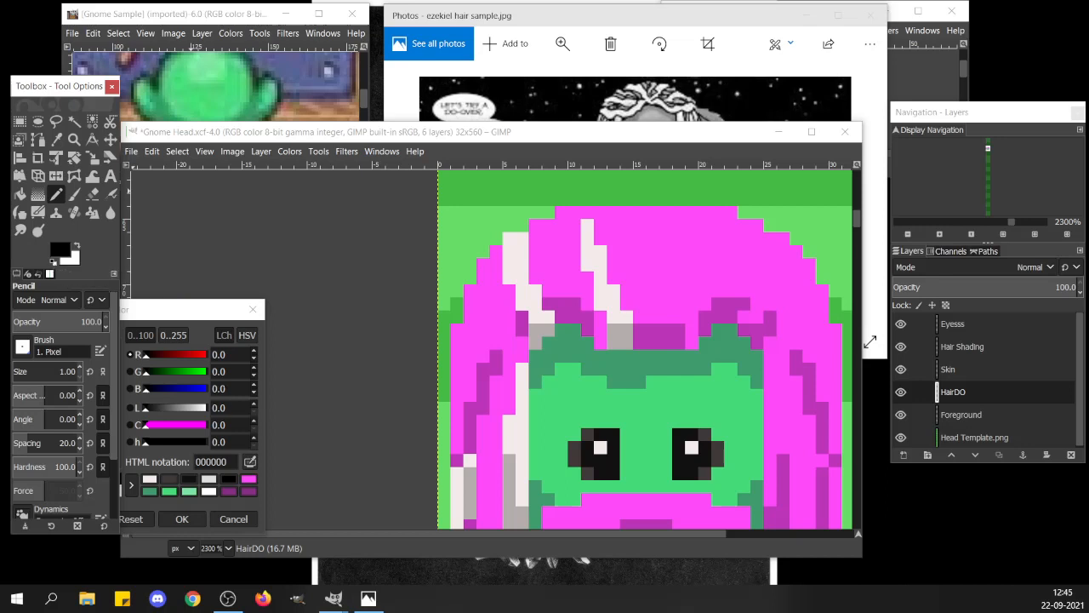
{"action": "left_click_drag", "start_coordinate": [143, 410], "coordinate": [163, 408]}
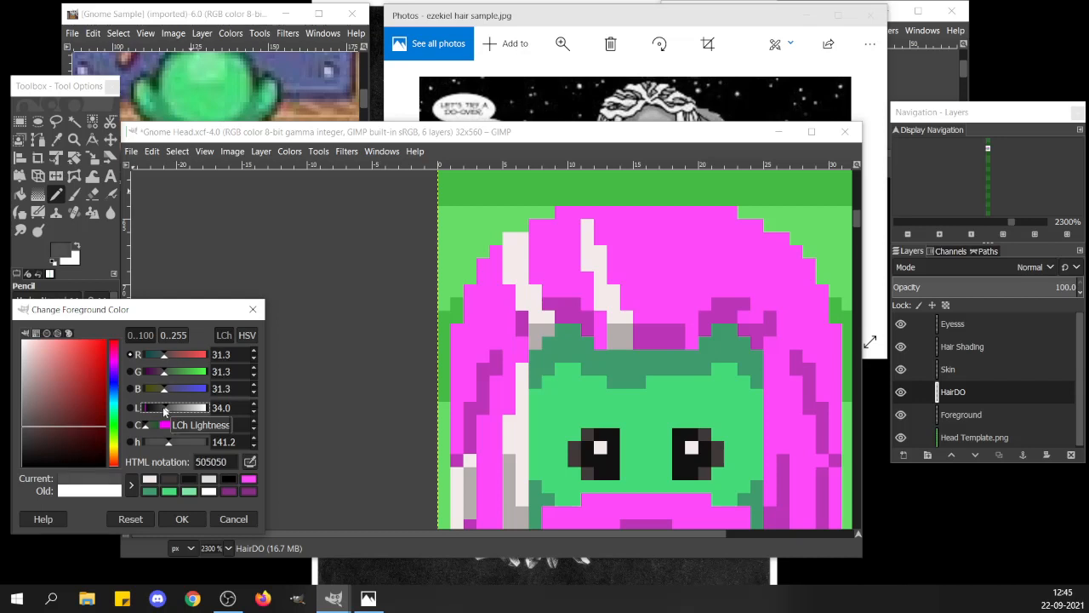
{"action": "left_click", "coordinate": [507, 135]}
{"action": "left_click", "coordinate": [905, 284]}
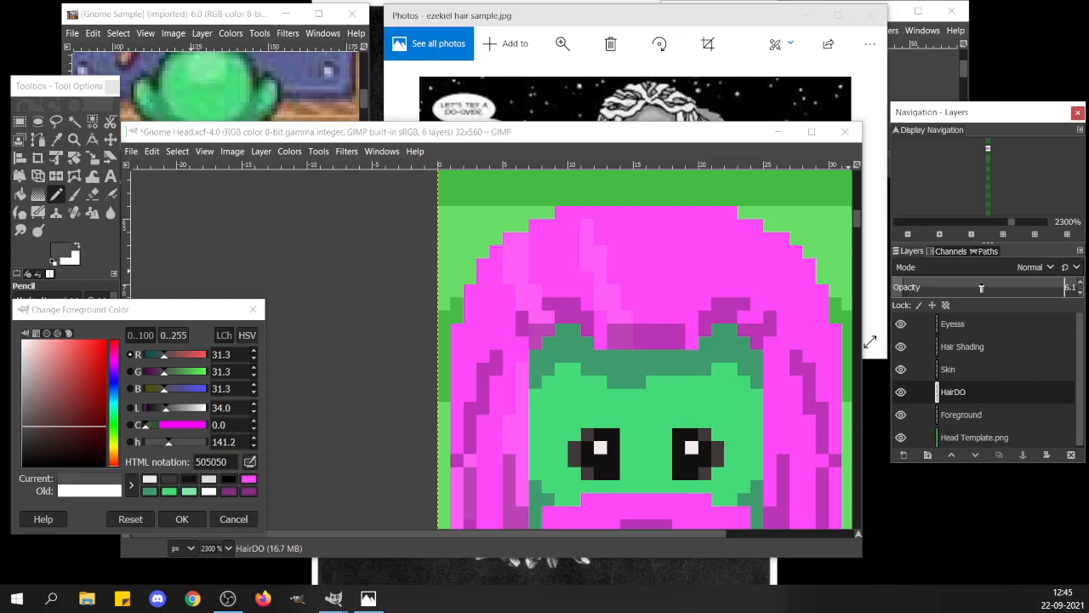
{"action": "key", "text": "ctrl+z"}
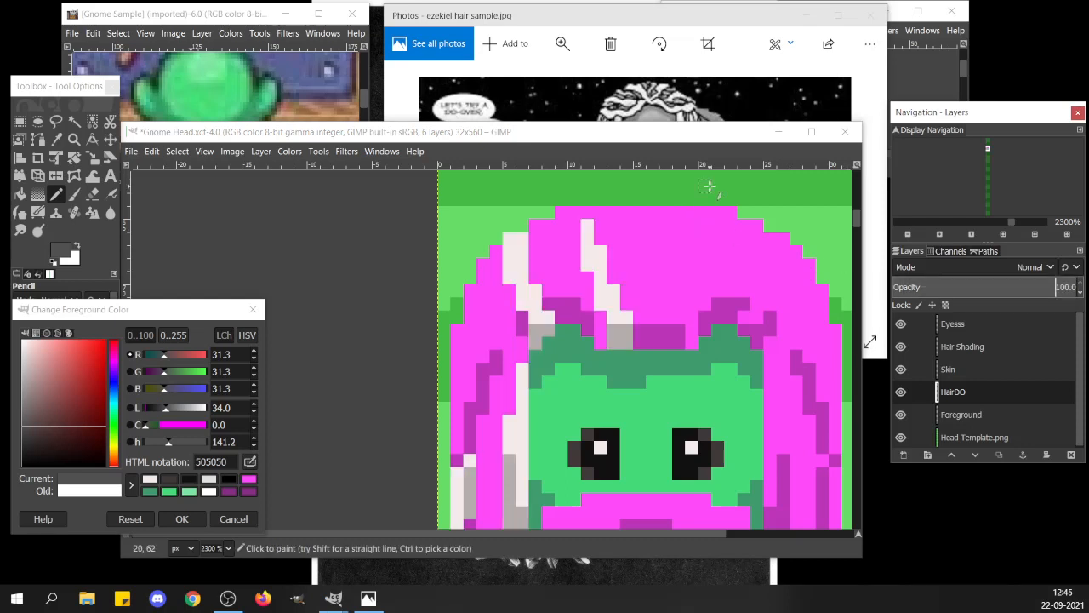
Paint the pink hair down the left side of the face dark grey around the off-white strands on the HairDO layer.
{"action": "left_click_drag", "start_coordinate": [860, 225], "coordinate": [860, 228]}
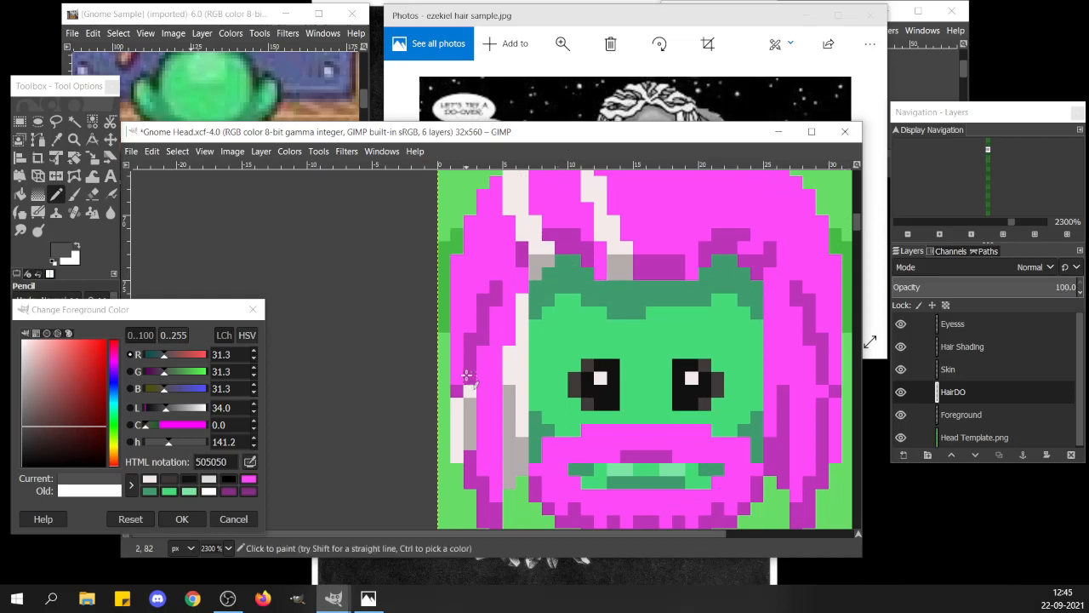
{"action": "left_click", "coordinate": [470, 461]}
{"action": "mouse_move", "coordinate": [483, 472]}
{"action": "left_mouse_down"}
{"action": "mouse_move", "coordinate": [495, 522]}
{"action": "mouse_move", "coordinate": [473, 479]}
{"action": "mouse_move", "coordinate": [493, 488]}
{"action": "mouse_move", "coordinate": [486, 351]}
{"action": "mouse_move", "coordinate": [490, 333]}
{"action": "mouse_move", "coordinate": [509, 337]}
{"action": "mouse_move", "coordinate": [508, 297]}
{"action": "mouse_move", "coordinate": [485, 345]}
{"action": "mouse_move", "coordinate": [473, 341]}
{"action": "mouse_move", "coordinate": [471, 372]}
{"action": "mouse_move", "coordinate": [457, 377]}
{"action": "mouse_move", "coordinate": [458, 388]}
{"action": "mouse_move", "coordinate": [461, 257]}
{"action": "mouse_move", "coordinate": [471, 321]}
{"action": "mouse_move", "coordinate": [472, 287]}
{"action": "mouse_move", "coordinate": [479, 308]}
{"action": "mouse_move", "coordinate": [493, 285]}
{"action": "mouse_move", "coordinate": [497, 296]}
{"action": "mouse_move", "coordinate": [509, 278]}
{"action": "mouse_move", "coordinate": [519, 286]}
{"action": "mouse_move", "coordinate": [520, 251]}
{"action": "mouse_move", "coordinate": [489, 293]}
{"action": "mouse_move", "coordinate": [492, 266]}
{"action": "mouse_move", "coordinate": [482, 292]}
{"action": "mouse_move", "coordinate": [473, 236]}
{"action": "mouse_move", "coordinate": [482, 271]}
{"action": "mouse_move", "coordinate": [493, 223]}
{"action": "mouse_move", "coordinate": [476, 228]}
{"action": "mouse_move", "coordinate": [499, 183]}
{"action": "mouse_move", "coordinate": [508, 225]}
{"action": "left_mouse_up"}
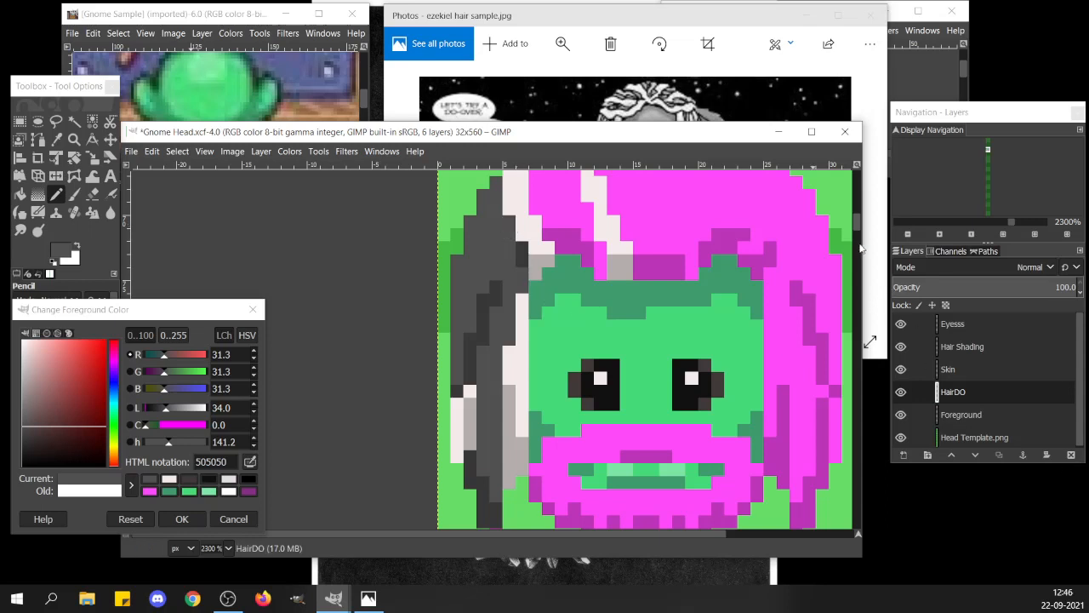
Paint the pink hair above the forehead dark grey on both sides of the off-white strand, up to the head's centre.
{"action": "scroll", "coordinate": [859, 230], "scroll_direction": "up", "scroll_amount": 3}
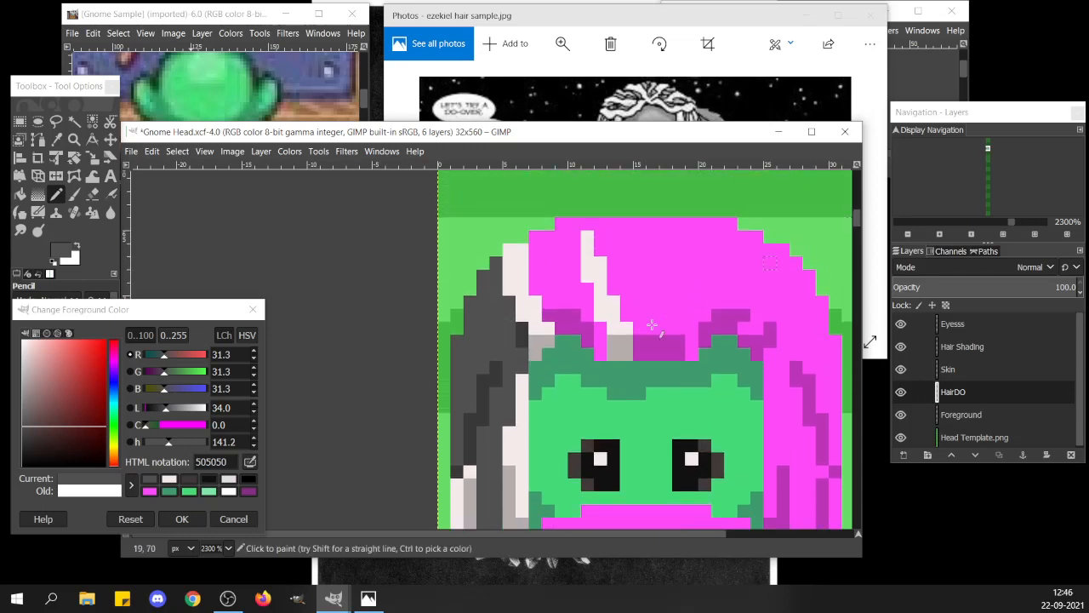
{"action": "mouse_move", "coordinate": [610, 353]}
{"action": "left_mouse_down"}
{"action": "mouse_move", "coordinate": [599, 329]}
{"action": "mouse_move", "coordinate": [589, 338]}
{"action": "mouse_move", "coordinate": [585, 313]}
{"action": "mouse_move", "coordinate": [575, 325]}
{"action": "mouse_move", "coordinate": [587, 293]}
{"action": "mouse_move", "coordinate": [572, 310]}
{"action": "mouse_move", "coordinate": [572, 224]}
{"action": "mouse_move", "coordinate": [562, 224]}
{"action": "mouse_move", "coordinate": [562, 322]}
{"action": "mouse_move", "coordinate": [548, 314]}
{"action": "mouse_move", "coordinate": [547, 289]}
{"action": "mouse_move", "coordinate": [535, 289]}
{"action": "mouse_move", "coordinate": [536, 237]}
{"action": "mouse_move", "coordinate": [549, 279]}
{"action": "left_mouse_up"}
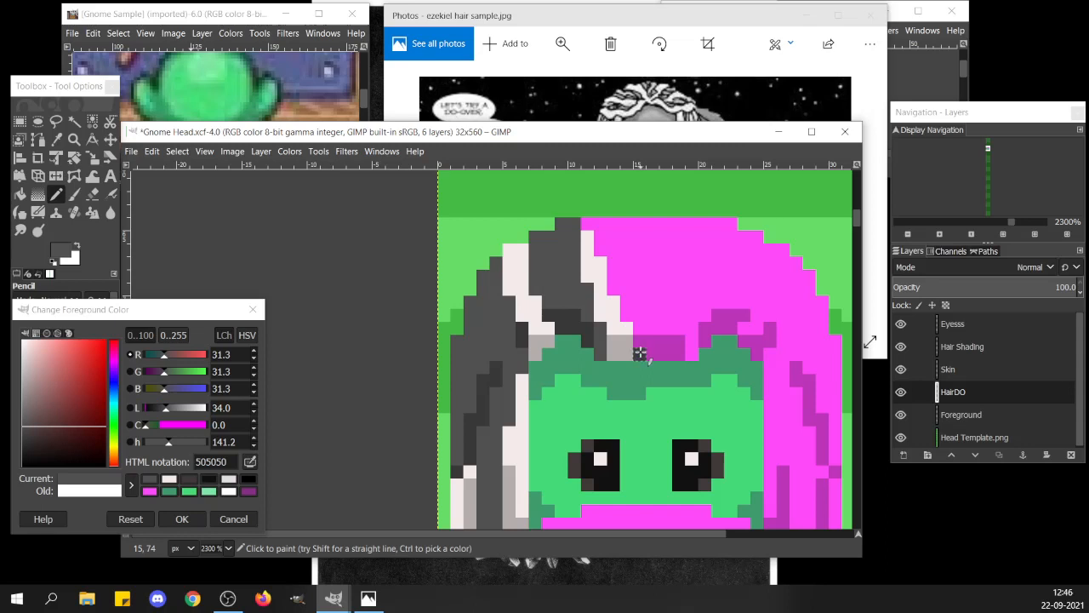
{"action": "mouse_move", "coordinate": [643, 353]}
{"action": "left_mouse_down"}
{"action": "mouse_move", "coordinate": [643, 322]}
{"action": "mouse_move", "coordinate": [651, 333]}
{"action": "mouse_move", "coordinate": [642, 235]}
{"action": "mouse_move", "coordinate": [651, 223]}
{"action": "mouse_move", "coordinate": [645, 298]}
{"action": "mouse_move", "coordinate": [627, 314]}
{"action": "mouse_move", "coordinate": [615, 253]}
{"action": "mouse_move", "coordinate": [591, 224]}
{"action": "mouse_move", "coordinate": [614, 224]}
{"action": "mouse_move", "coordinate": [635, 277]}
{"action": "left_mouse_up"}
Check the half-coloured hair at smaller scales and set the second view of the gnome head to 200% zoom.
{"action": "scroll", "coordinate": [635, 277], "scroll_direction": "down", "scroll_amount": 4}
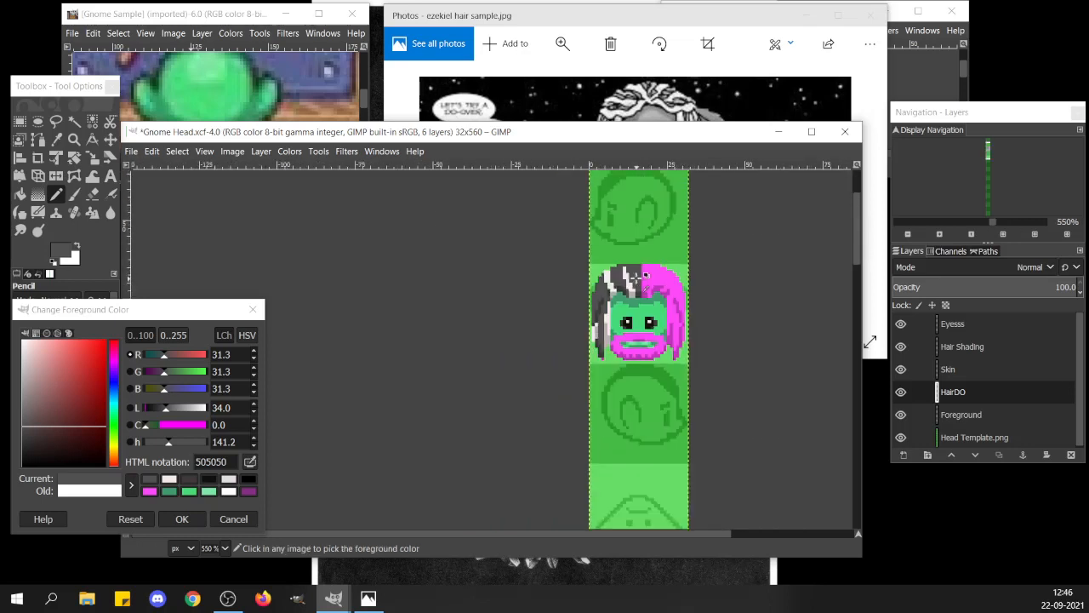
{"action": "scroll", "coordinate": [636, 278], "scroll_direction": "up", "scroll_amount": 4}
{"action": "scroll", "coordinate": [636, 277], "scroll_direction": "down", "scroll_amount": 3}
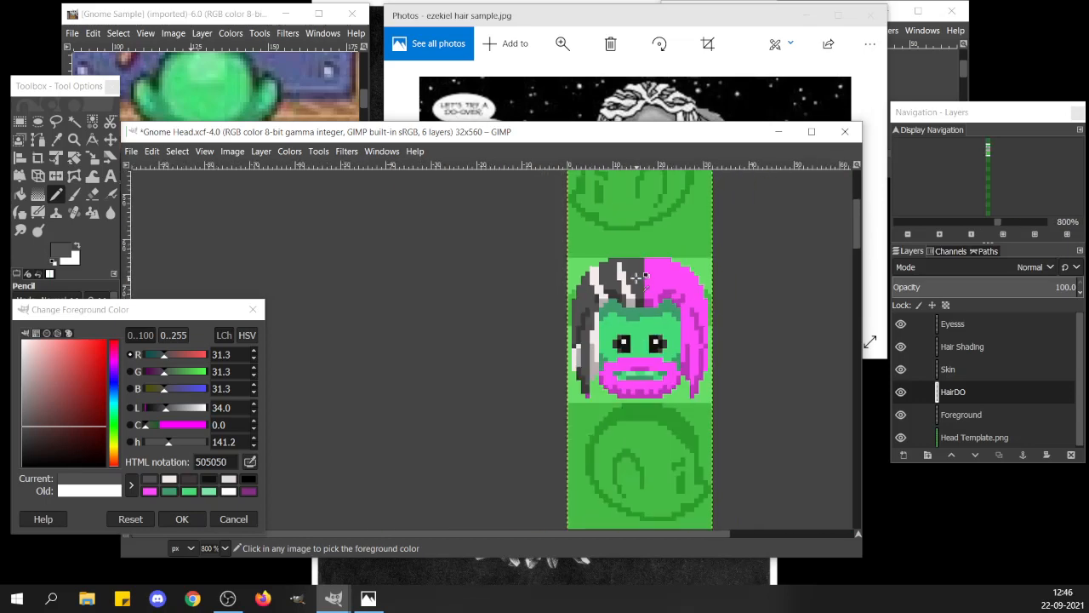
{"action": "left_click", "coordinate": [912, 66]}
{"action": "scroll", "coordinate": [949, 72], "scroll_direction": "down", "scroll_amount": 2}
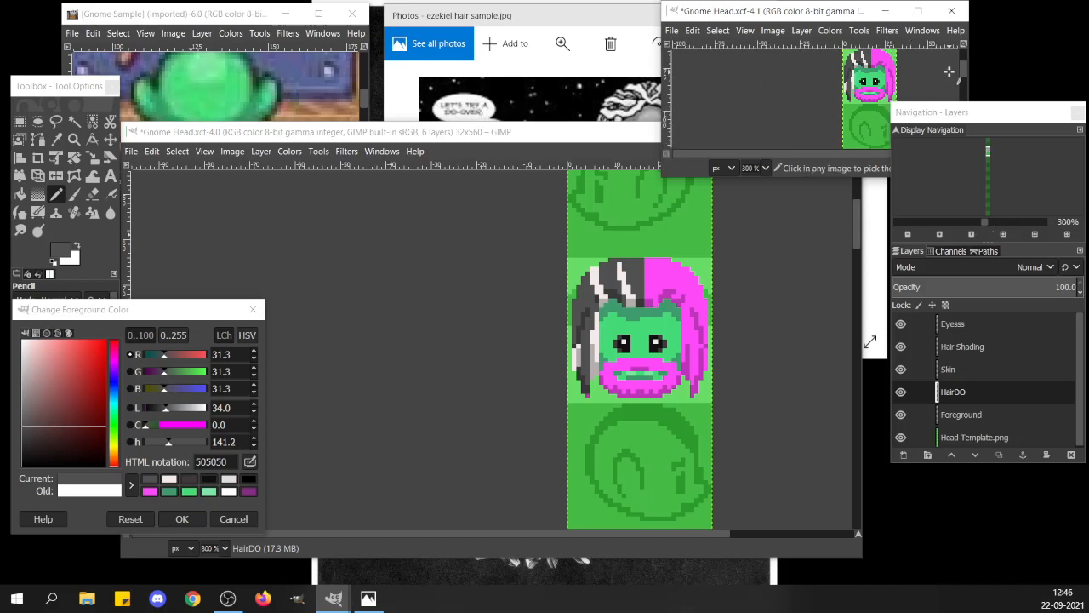
{"action": "left_click", "coordinate": [766, 169]}
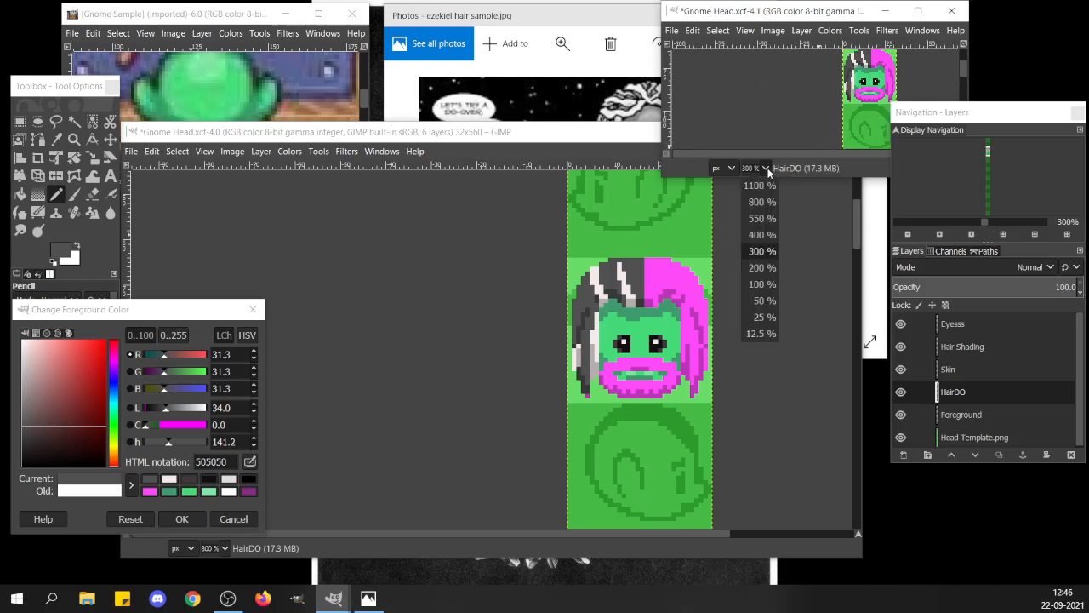
{"action": "left_click", "coordinate": [759, 285]}
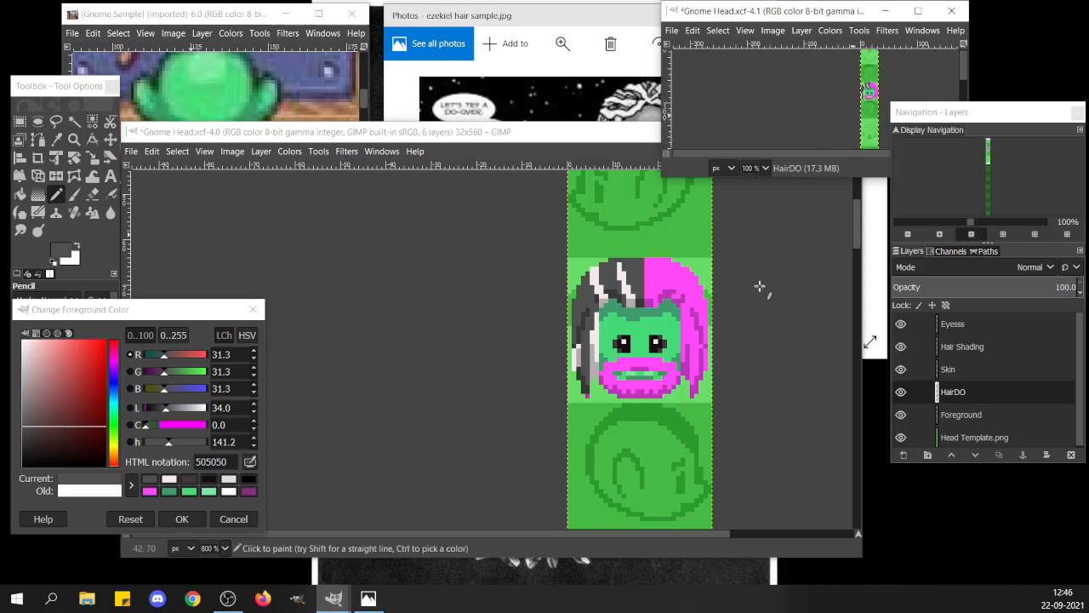
{"action": "left_click", "coordinate": [949, 111]}
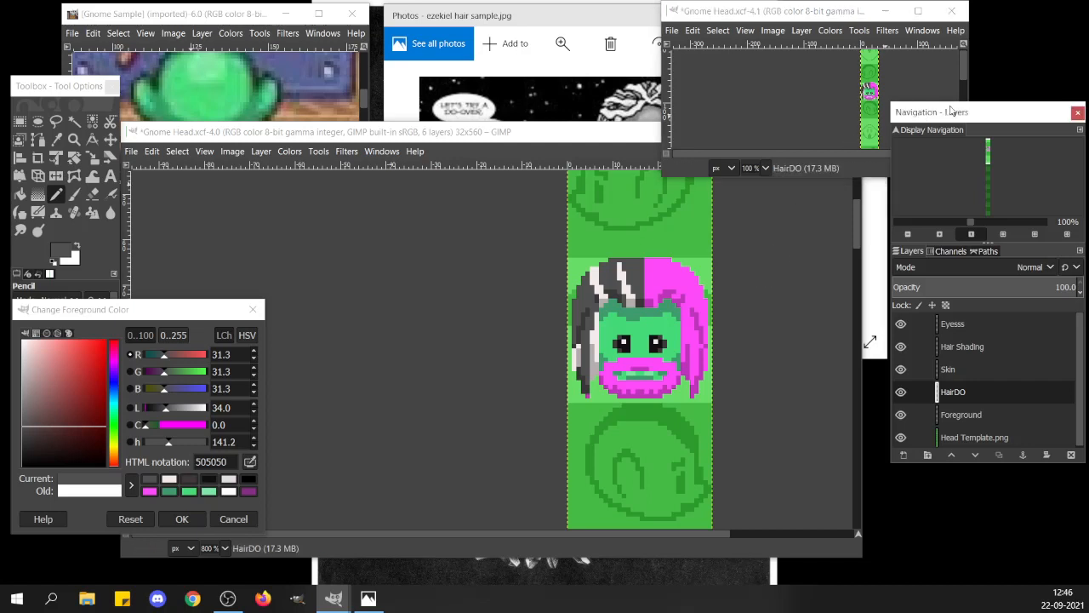
{"action": "left_click", "coordinate": [767, 168]}
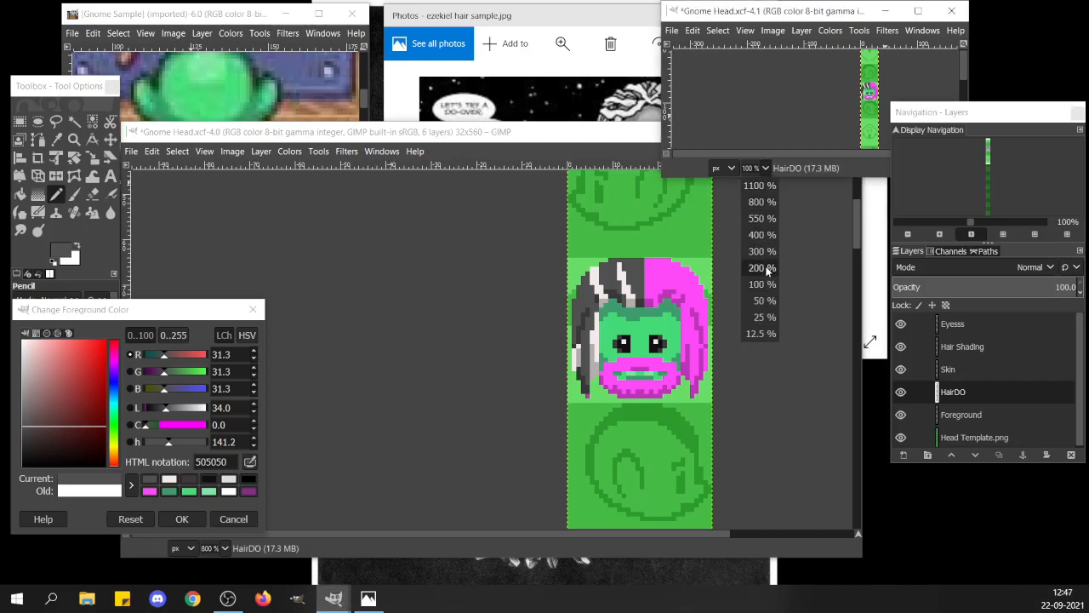
{"action": "left_click", "coordinate": [762, 268]}
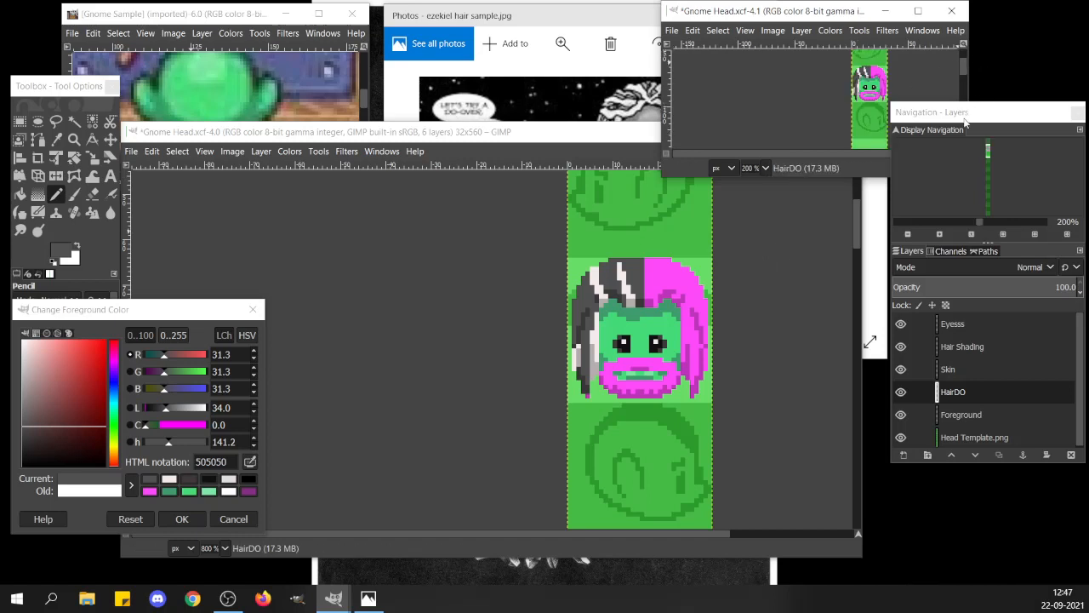
{"action": "left_click", "coordinate": [963, 194]}
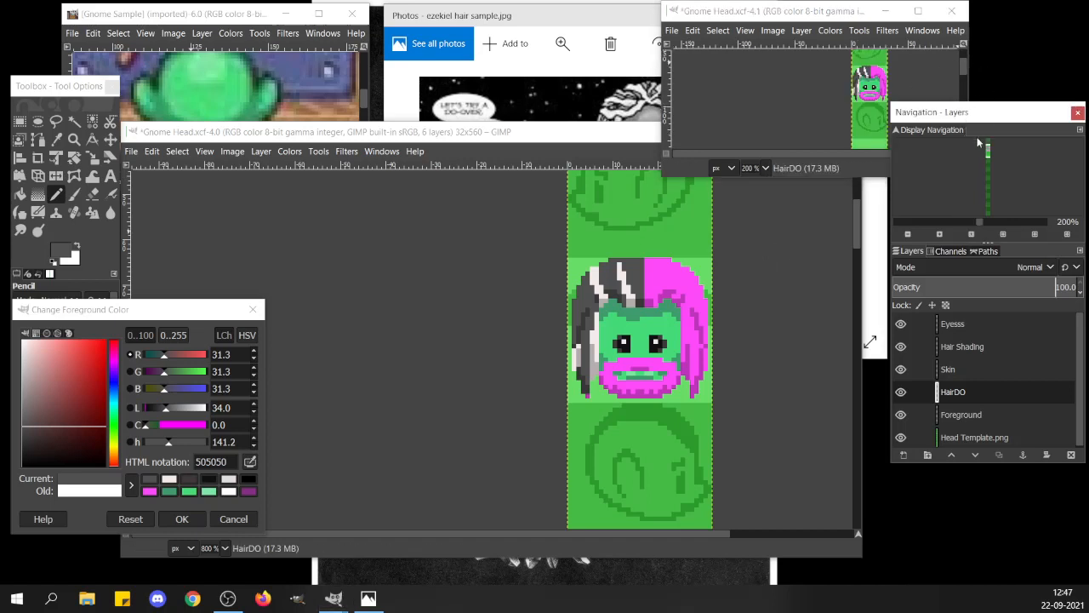
Paint over the two off-white strands above the forehead with the hair's dark grey 505050.
{"action": "left_click", "coordinate": [638, 270]}
{"action": "scroll", "coordinate": [628, 274], "scroll_direction": "up", "scroll_amount": 4}
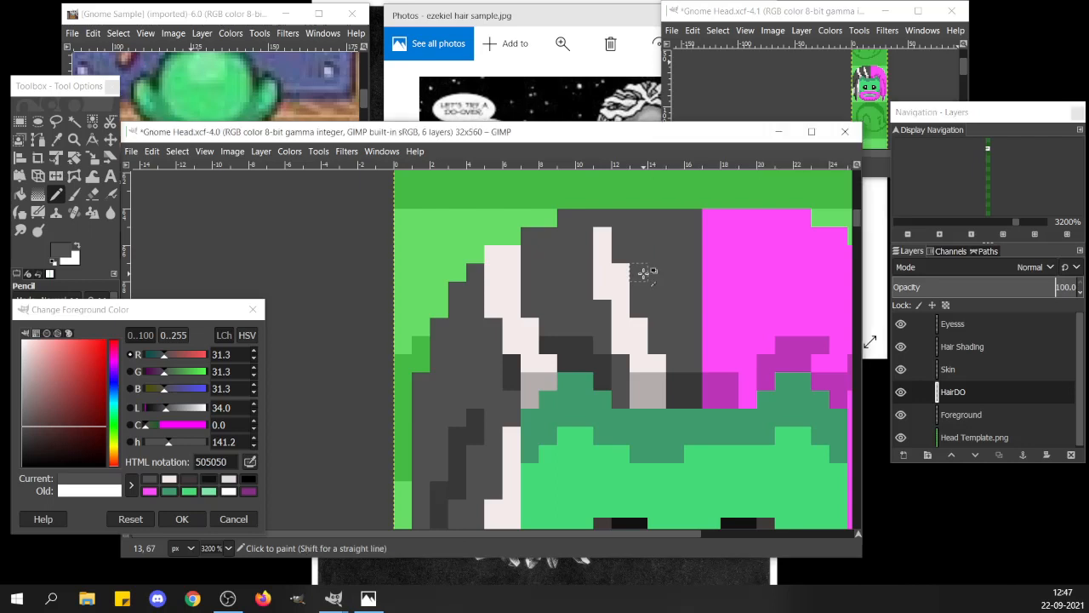
{"action": "left_click", "coordinate": [645, 274]}
{"action": "mouse_move", "coordinate": [602, 274]}
{"action": "left_mouse_down"}
{"action": "mouse_move", "coordinate": [604, 240]}
{"action": "mouse_move", "coordinate": [607, 313]}
{"action": "mouse_move", "coordinate": [623, 312]}
{"action": "mouse_move", "coordinate": [643, 387]}
{"action": "mouse_move", "coordinate": [660, 364]}
{"action": "mouse_move", "coordinate": [643, 401]}
{"action": "left_mouse_up"}
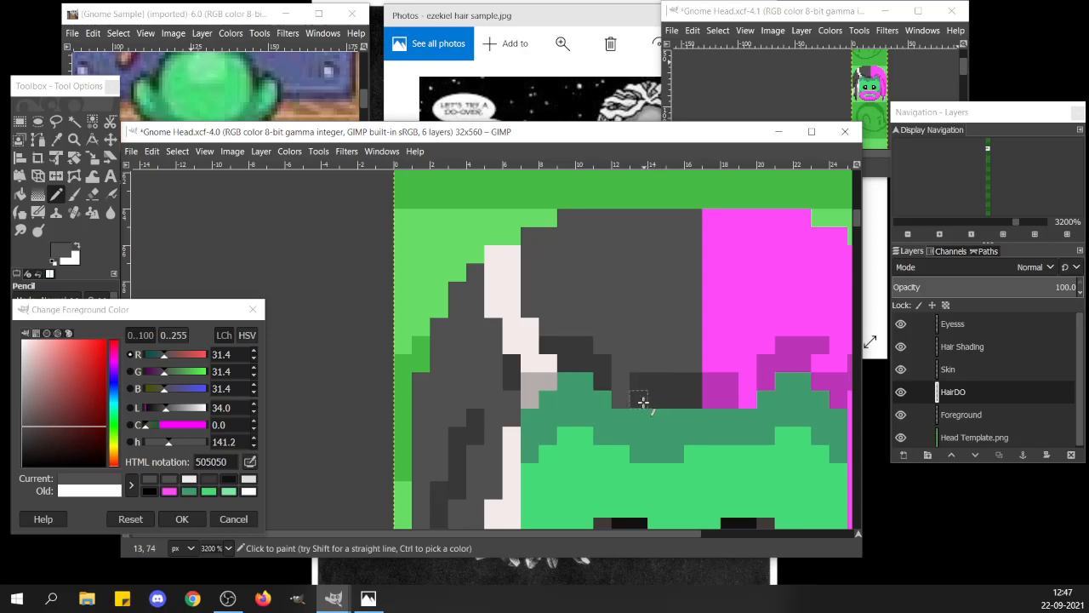
{"action": "left_click", "coordinate": [520, 337], "text": "ctrl"}
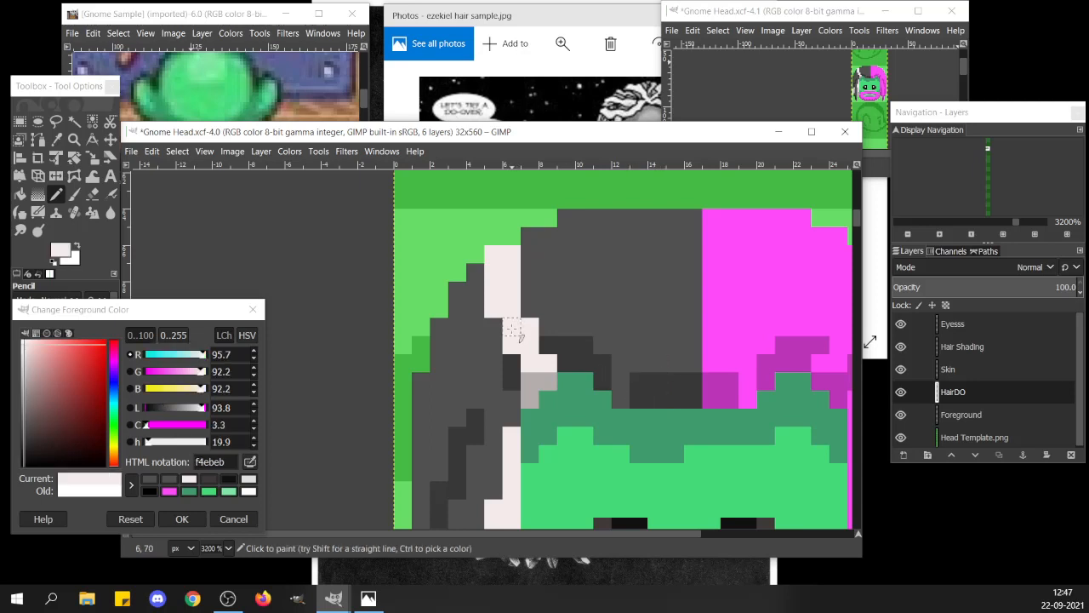
{"action": "left_click", "coordinate": [618, 286], "text": "ctrl"}
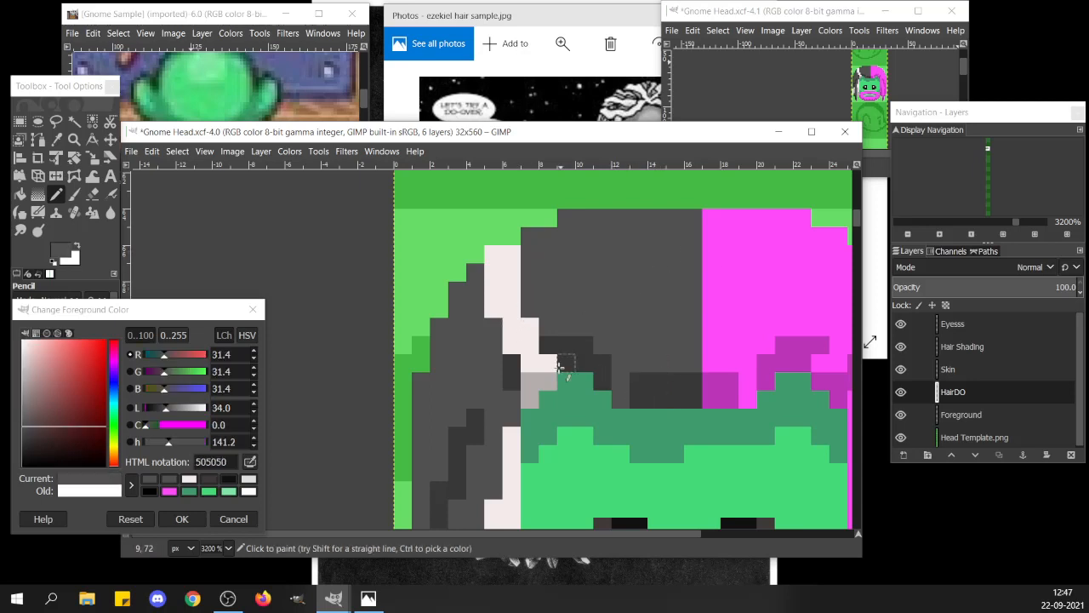
{"action": "left_click", "coordinate": [531, 382]}
{"action": "mouse_move", "coordinate": [531, 385]}
{"action": "left_mouse_down"}
{"action": "mouse_move", "coordinate": [549, 364]}
{"action": "mouse_move", "coordinate": [523, 364]}
{"action": "mouse_move", "coordinate": [530, 346]}
{"action": "mouse_move", "coordinate": [509, 290]}
{"action": "mouse_move", "coordinate": [486, 304]}
{"action": "left_mouse_up"}
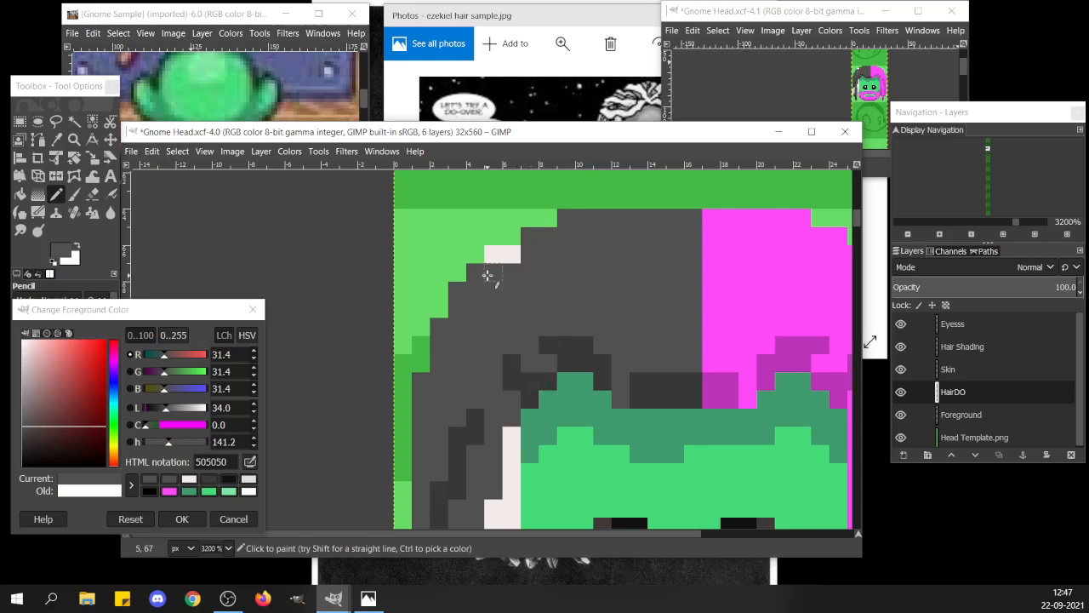
Paint an off-white f4ebeb strand leftward along the crown from the edge of the remaining pink hair.
{"action": "left_click", "coordinate": [496, 255], "text": "ctrl"}
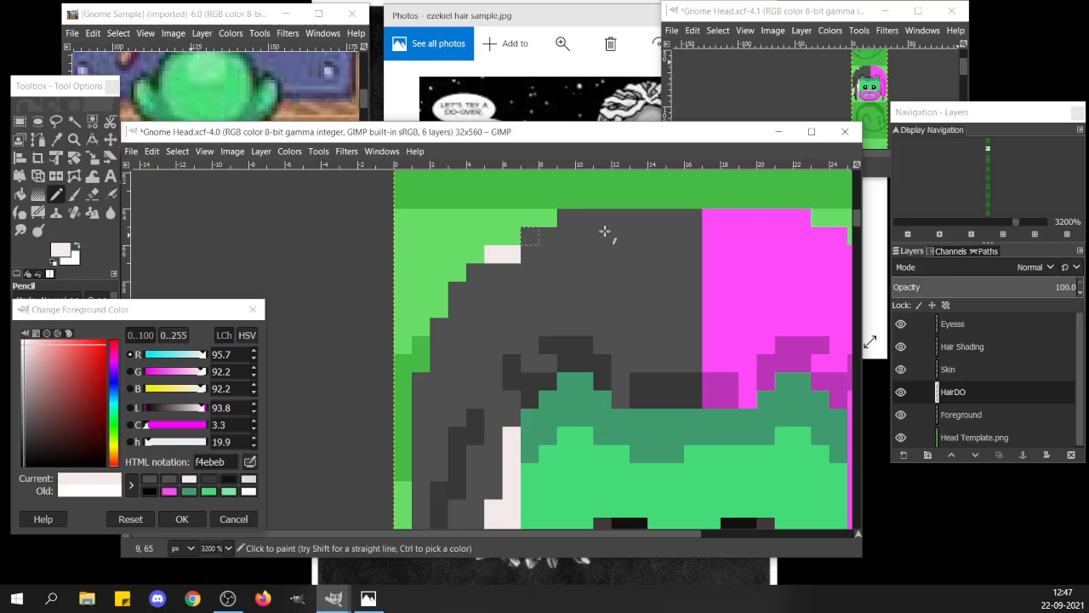
{"action": "left_click", "coordinate": [684, 244]}
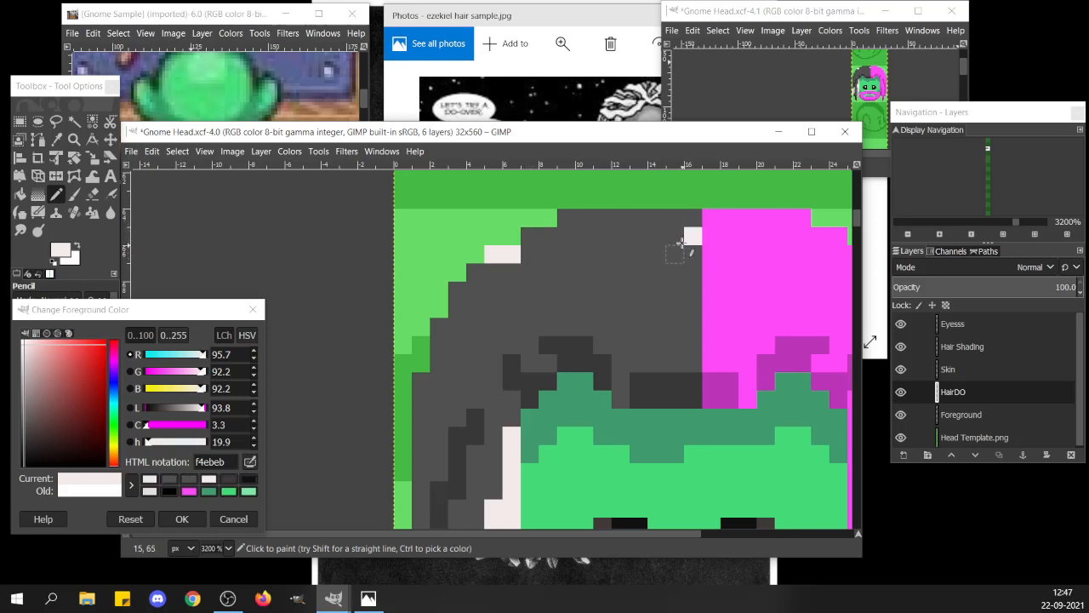
{"action": "left_click", "coordinate": [676, 236]}
{"action": "left_click", "coordinate": [675, 254]}
{"action": "left_click", "coordinate": [693, 254]}
{"action": "left_click", "coordinate": [653, 219]}
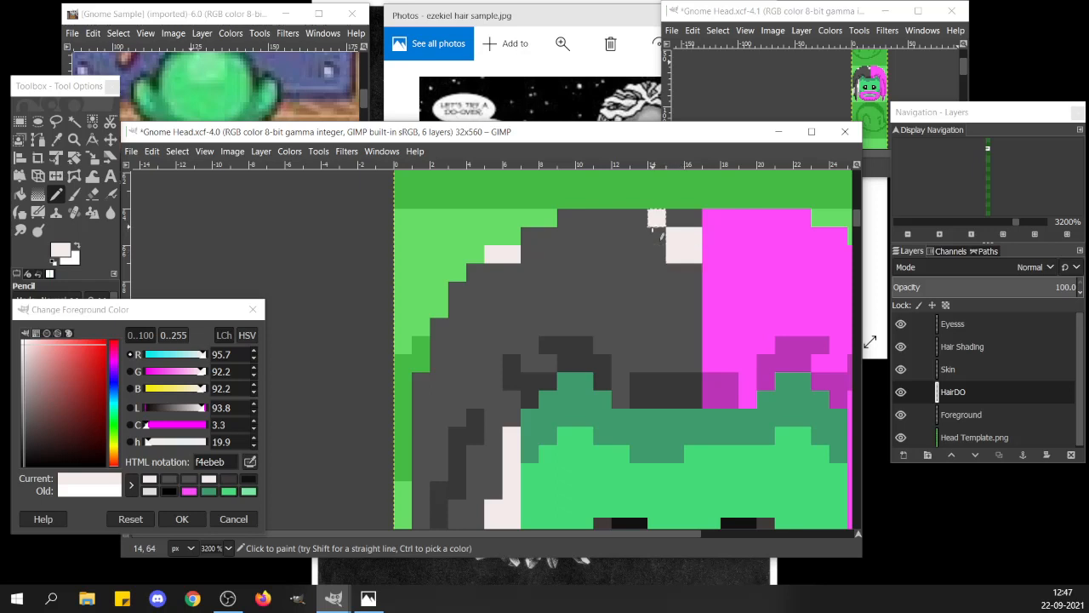
{"action": "left_click", "coordinate": [653, 236]}
{"action": "left_click", "coordinate": [639, 218]}
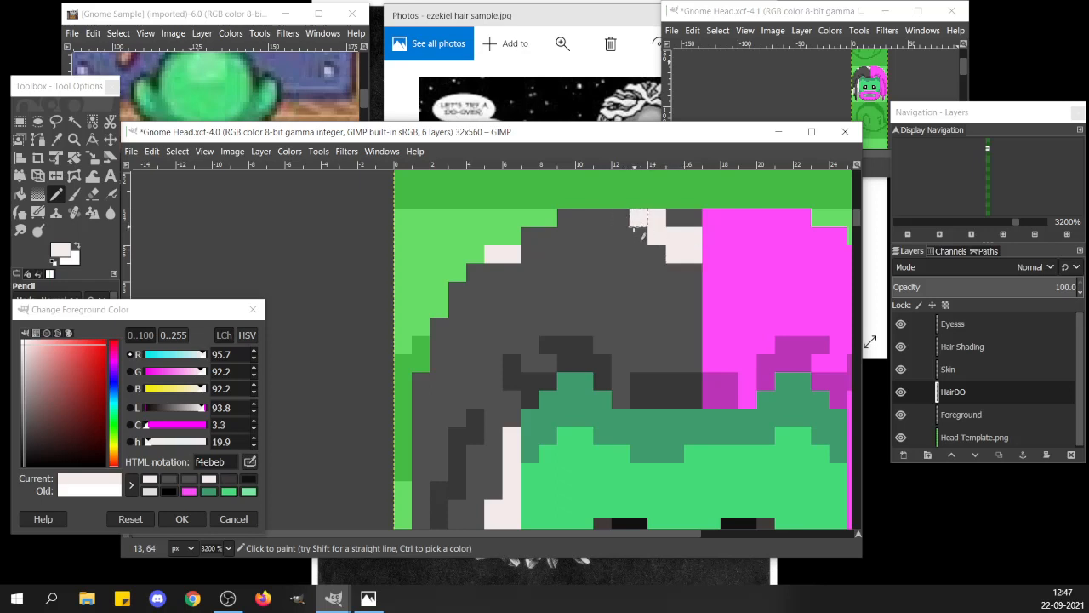
{"action": "left_click", "coordinate": [639, 236]}
{"action": "left_click", "coordinate": [620, 236]}
{"action": "left_click", "coordinate": [620, 219]}
{"action": "left_click", "coordinate": [602, 236]}
{"action": "left_click", "coordinate": [584, 237]}
{"action": "left_click", "coordinate": [584, 253]}
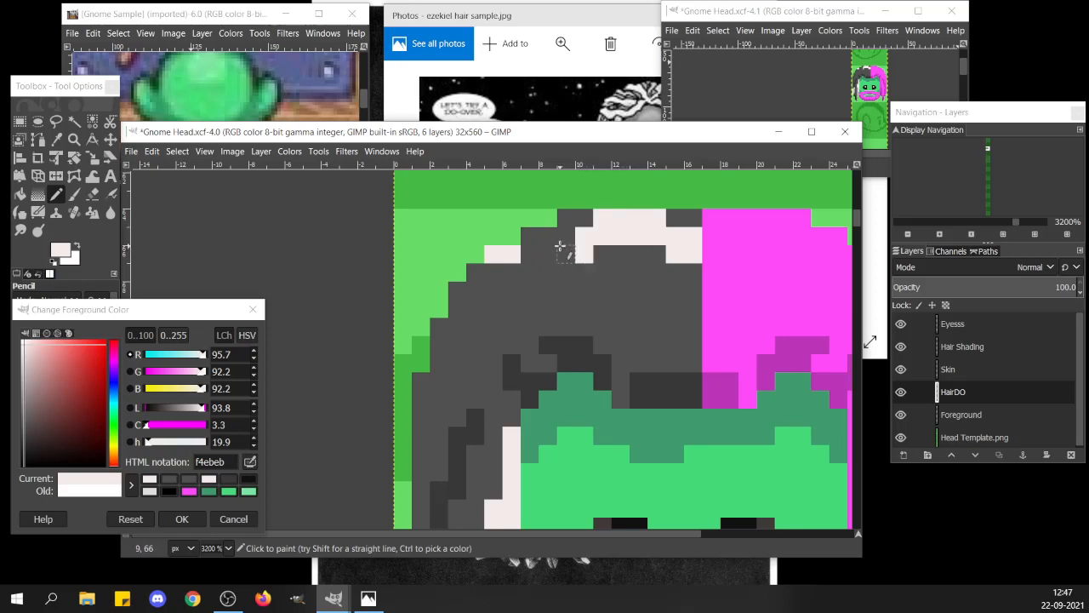
Extend the crown's off-white strand diagonally down the left side of the hair in pixel steps.
{"action": "left_click", "coordinate": [565, 253]}
{"action": "left_click", "coordinate": [565, 239]}
{"action": "left_click", "coordinate": [548, 272]}
{"action": "left_click", "coordinate": [546, 254]}
{"action": "left_click", "coordinate": [529, 290]}
{"action": "left_click", "coordinate": [529, 272]}
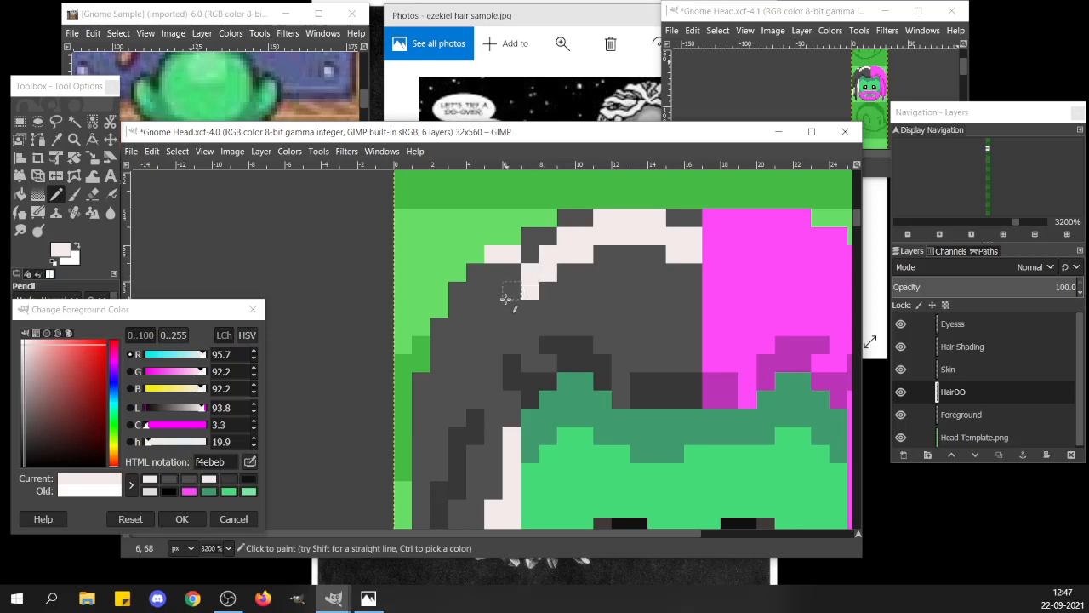
{"action": "left_click", "coordinate": [512, 290]}
{"action": "left_click", "coordinate": [494, 326]}
{"action": "left_click", "coordinate": [494, 308]}
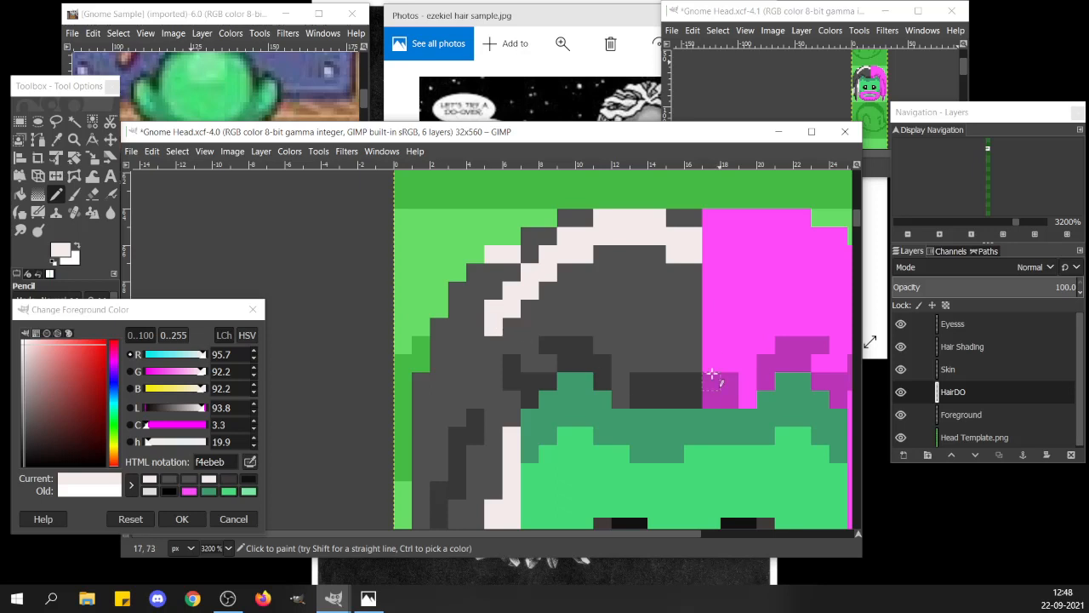
Paint an off-white f4ebeb strand rising in pixel steps from beside the remaining pink hair to a peak above the forehead.
{"action": "left_click", "coordinate": [690, 327]}
{"action": "left_click", "coordinate": [691, 343]}
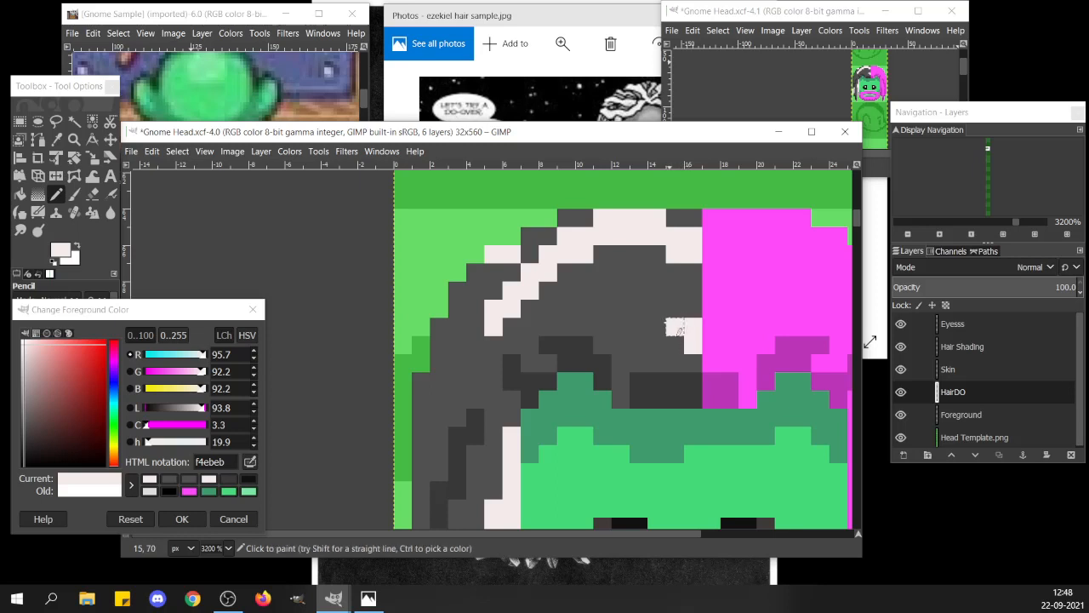
{"action": "left_click", "coordinate": [672, 308]}
{"action": "left_click_drag", "start_coordinate": [650, 308], "coordinate": [651, 294]}
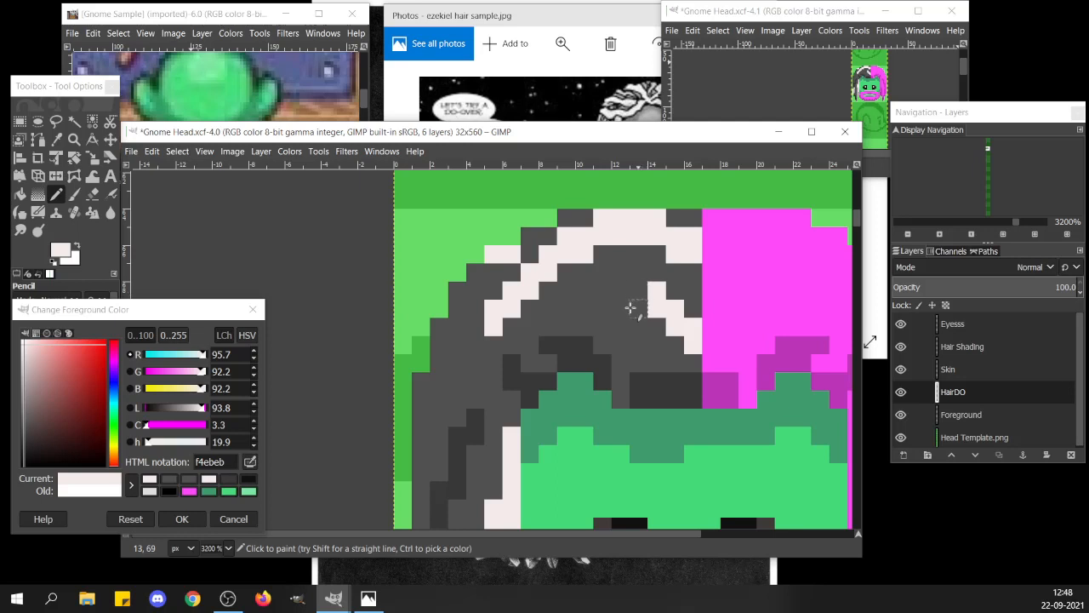
{"action": "key", "text": "ctrl+z"}
{"action": "left_click", "coordinate": [656, 308]}
{"action": "left_click", "coordinate": [634, 294]}
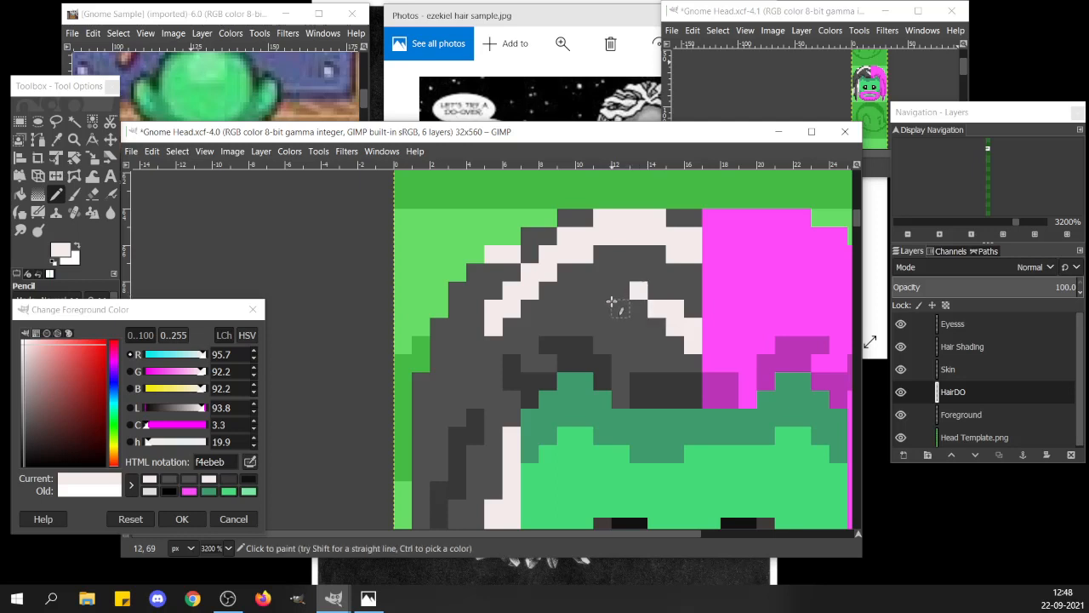
Continue the off-white strand from its peak diagonally down the left side to the top of the face, widening the peak by one pixel.
{"action": "left_click", "coordinate": [617, 306]}
{"action": "left_click", "coordinate": [601, 326]}
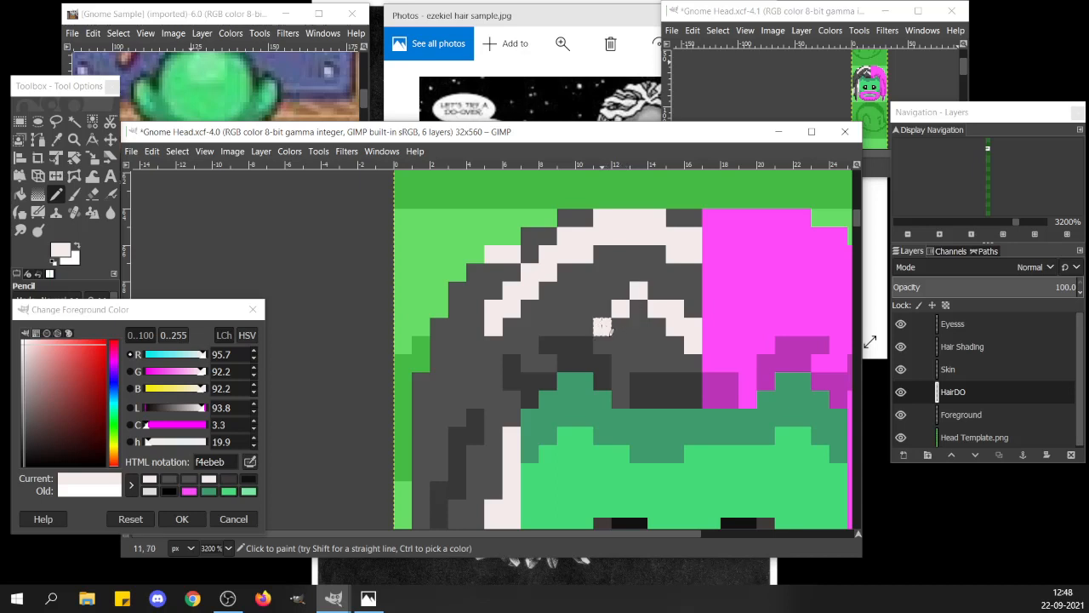
{"action": "left_click", "coordinate": [585, 347]}
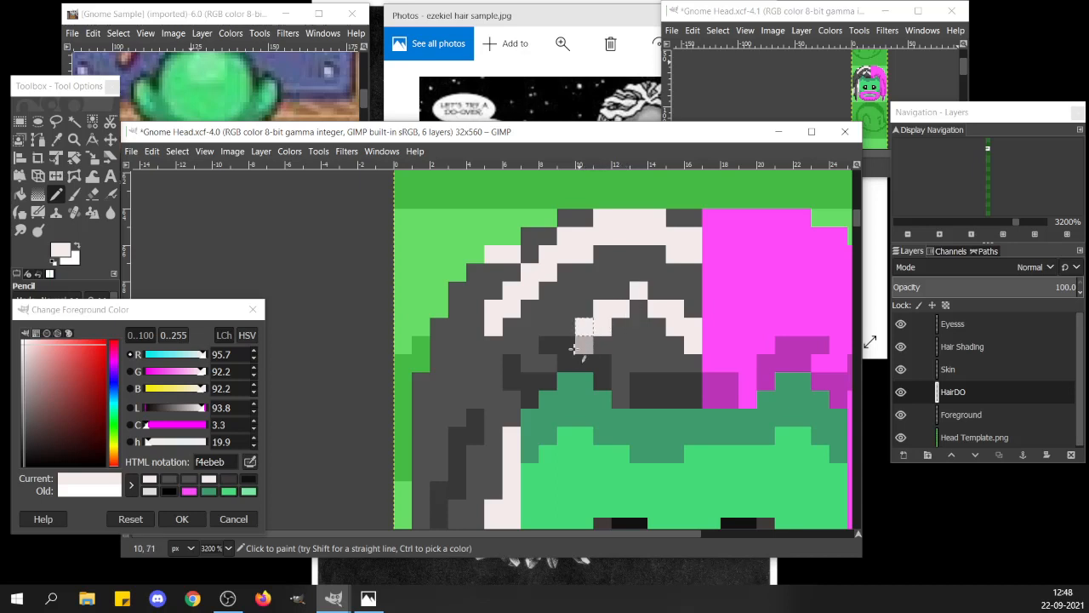
{"action": "mouse_move", "coordinate": [564, 365]}
{"action": "left_mouse_down"}
{"action": "mouse_move", "coordinate": [568, 347]}
{"action": "mouse_move", "coordinate": [549, 365]}
{"action": "left_mouse_up"}
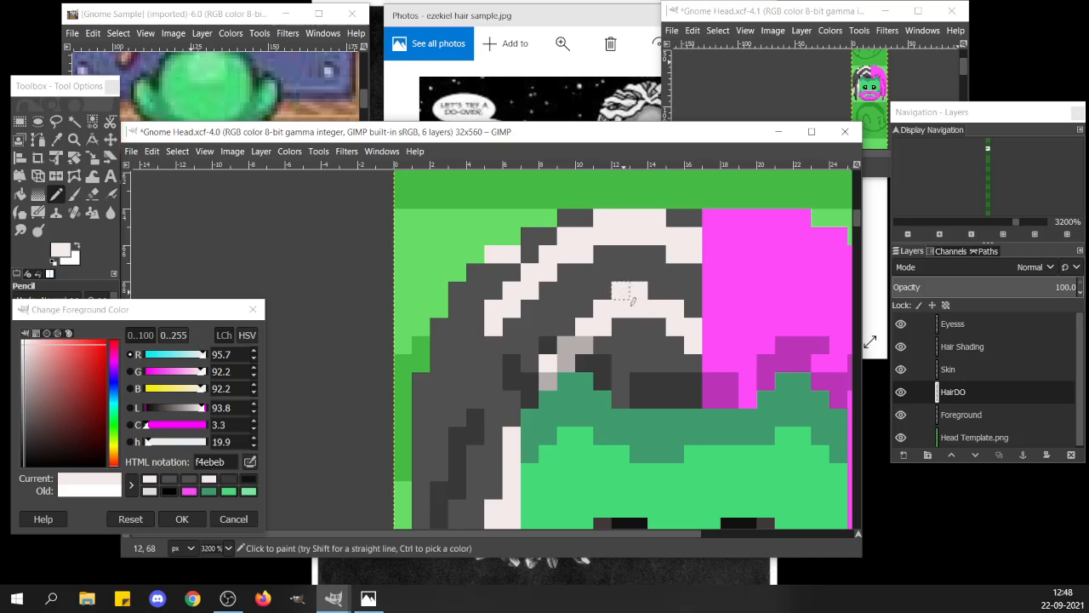
{"action": "left_click", "coordinate": [621, 290]}
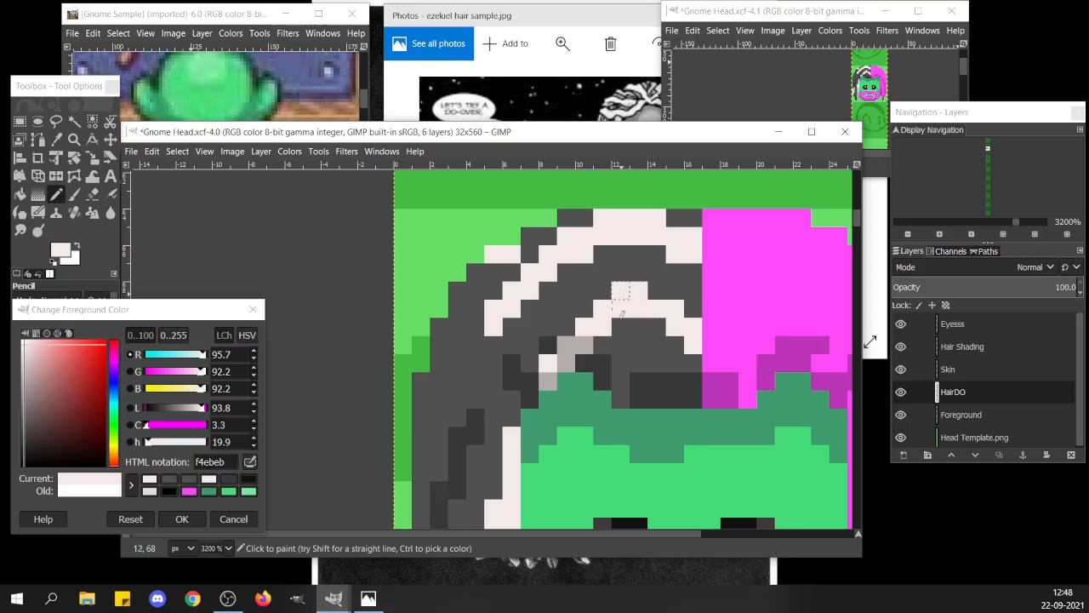
{"action": "left_click", "coordinate": [535, 395]}
{"action": "left_click", "coordinate": [534, 388]}
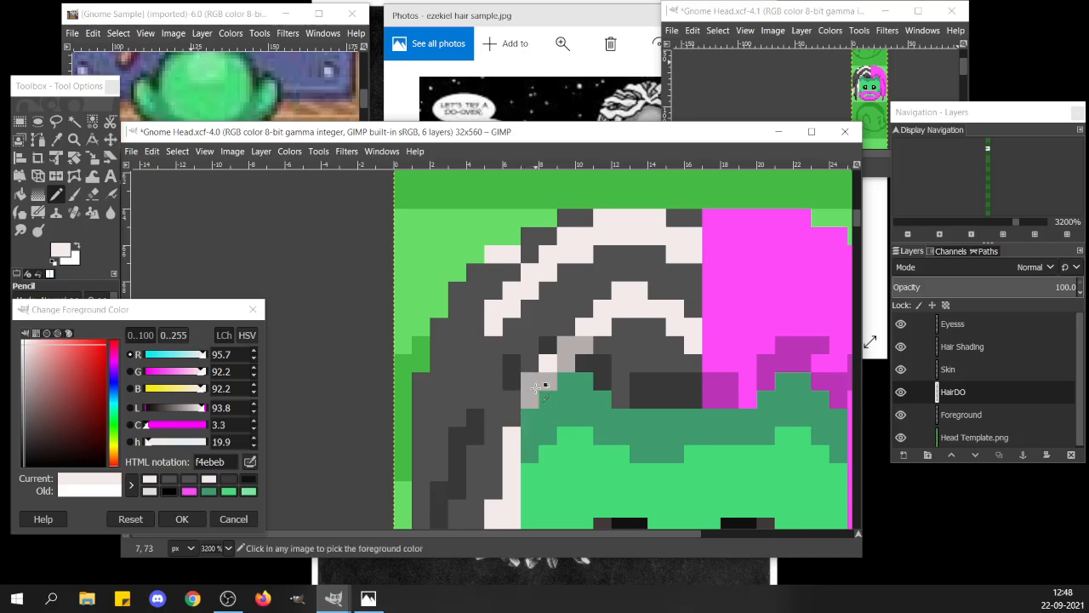
{"action": "key", "text": "ctrl+z"}
{"action": "key", "text": "ctrl+z"}
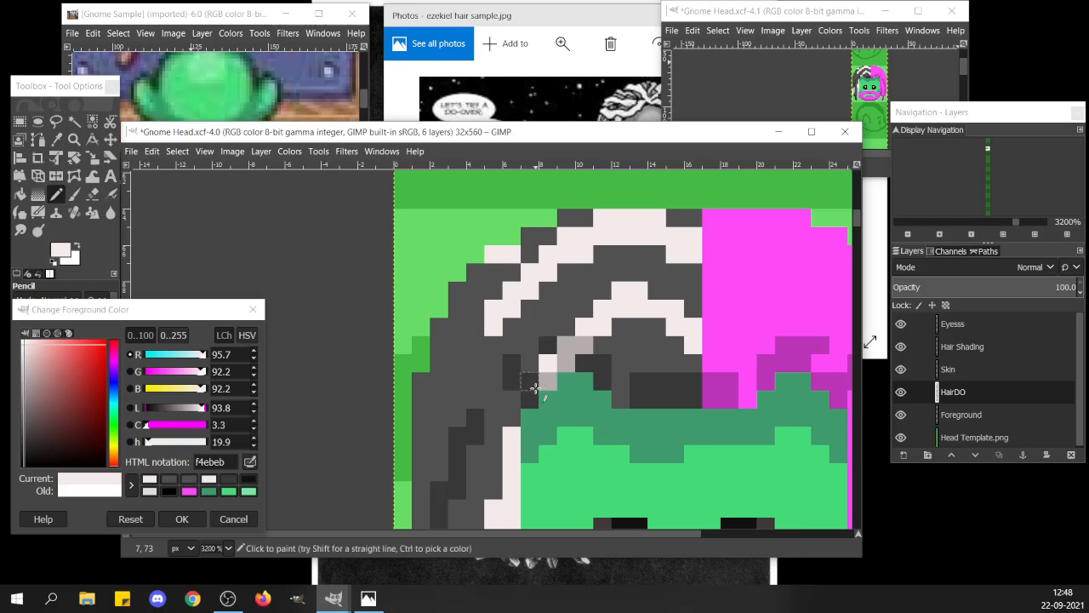
Paint over the lower right part of the strand above the forehead with the hair's dark grey 505050.
{"action": "left_click", "coordinate": [681, 285], "text": "ctrl"}
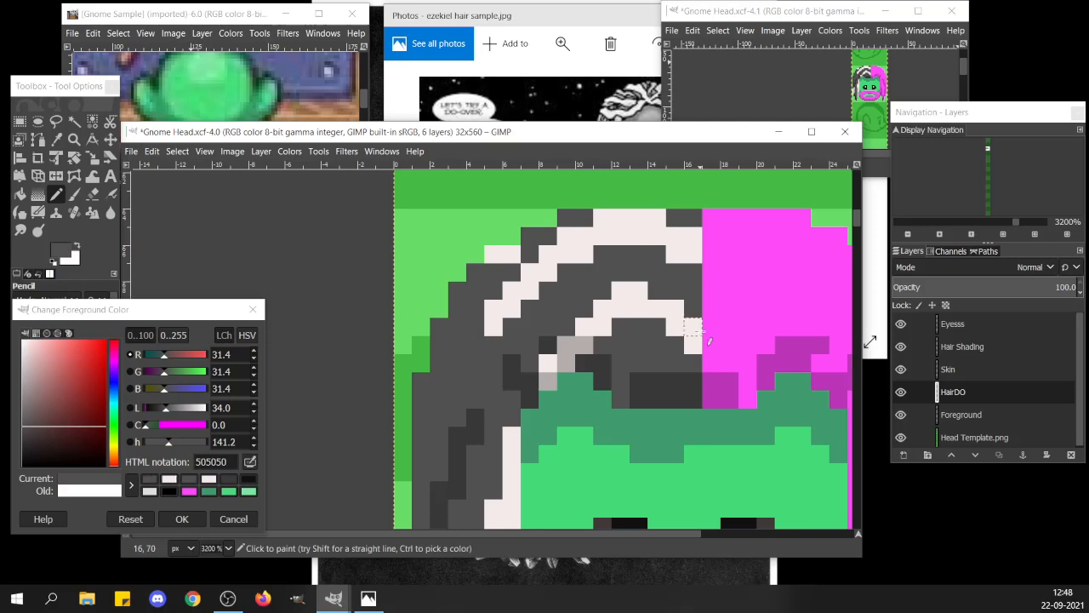
{"action": "left_click", "coordinate": [693, 345]}
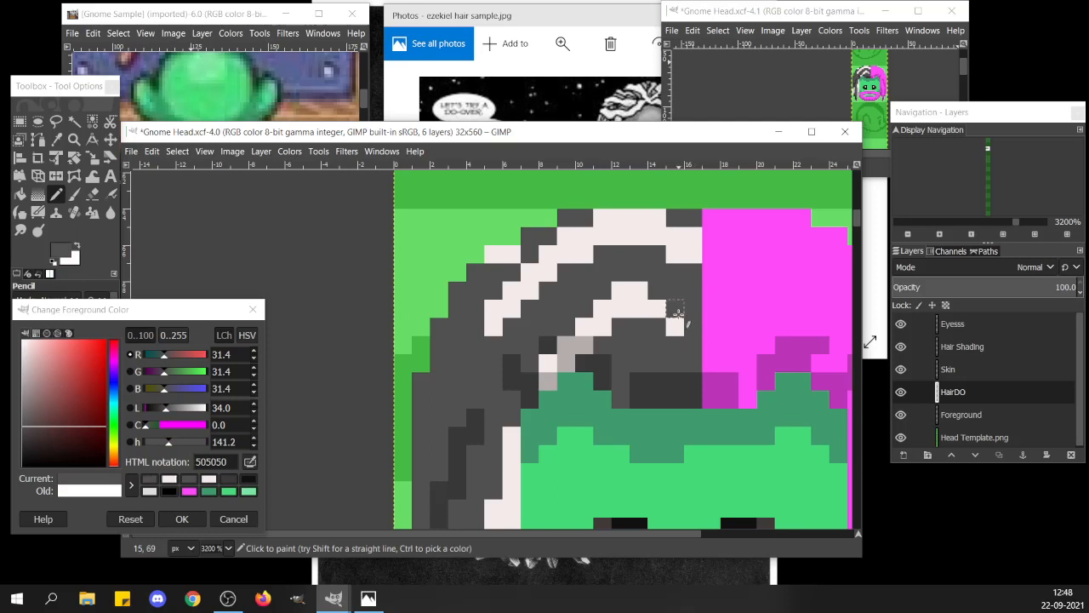
{"action": "left_click", "coordinate": [672, 330]}
{"action": "left_click", "coordinate": [658, 310]}
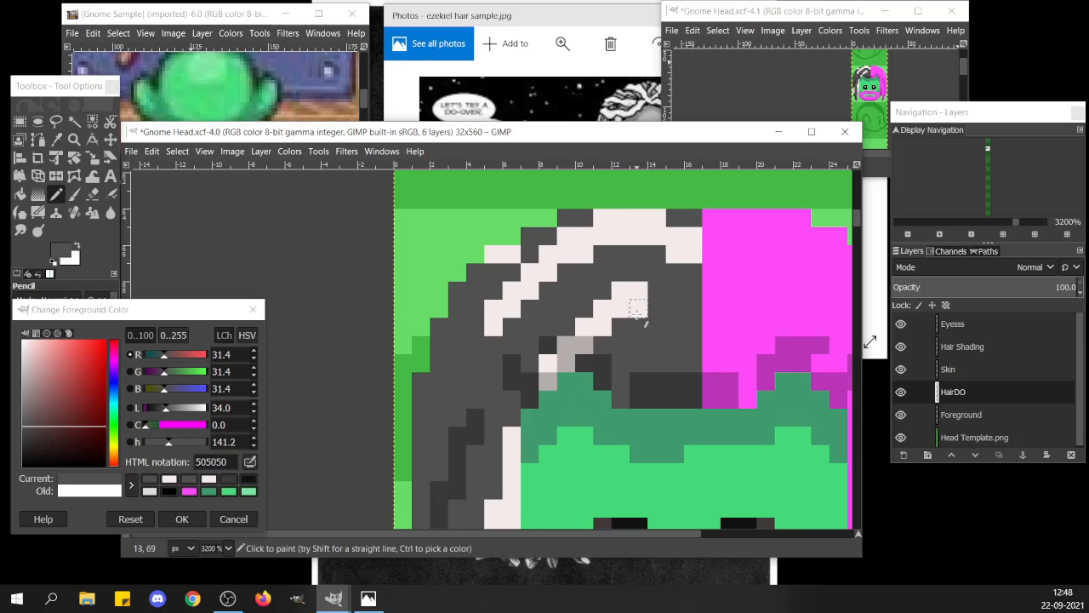
{"action": "left_click", "coordinate": [637, 313]}
Repaint the right side of the forehead strand in off-white f4ebeb as a shorter, steeper descent from its peak.
{"action": "left_click", "coordinate": [637, 289], "text": "ctrl"}
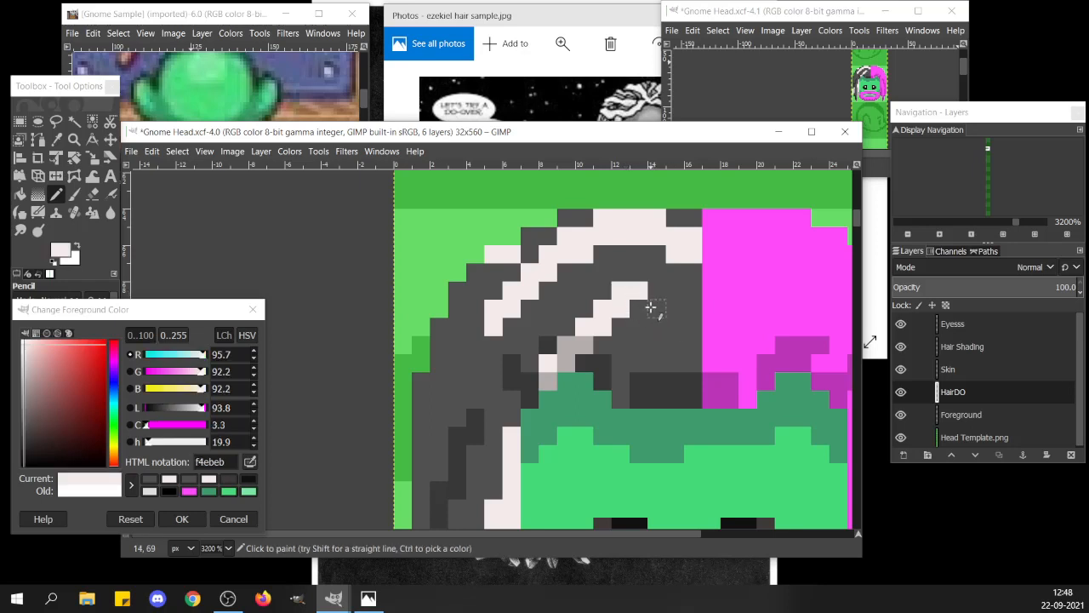
{"action": "left_click", "coordinate": [653, 310]}
{"action": "left_click", "coordinate": [653, 313]}
{"action": "left_click", "coordinate": [672, 330]}
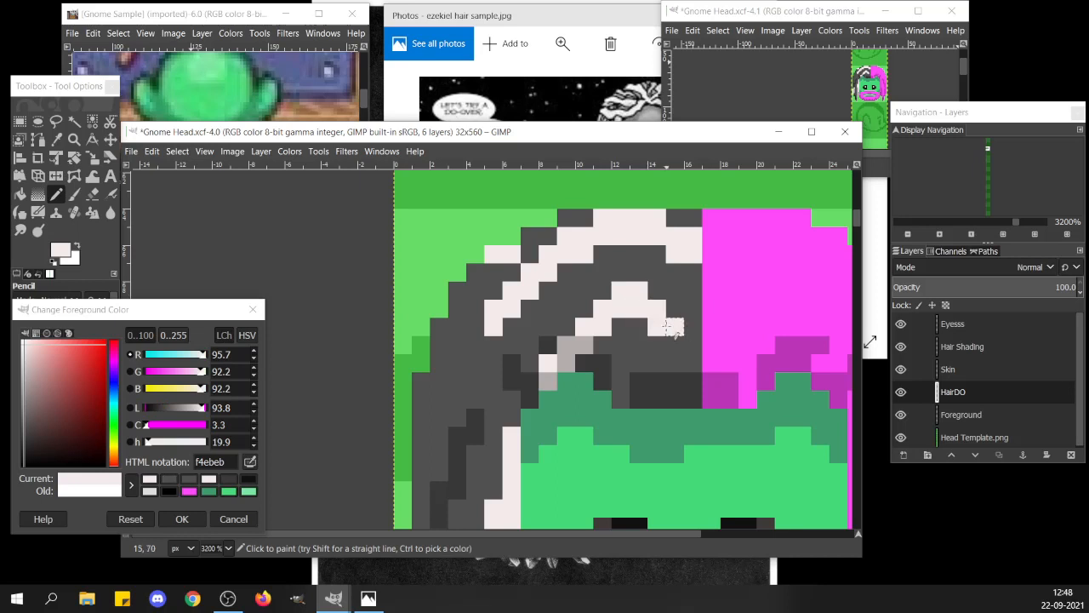
Thicken the left side of the forehead strand with off-white pixels and extend it down to the edge of the face.
{"action": "left_click", "coordinate": [640, 283], "text": "ctrl"}
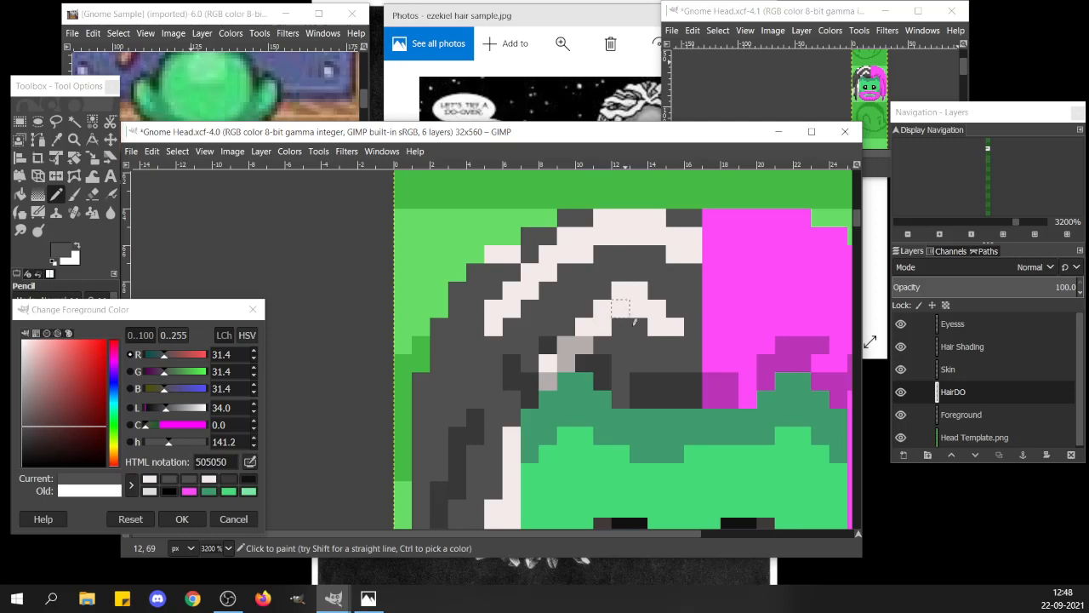
{"action": "left_click", "coordinate": [622, 304], "text": "ctrl"}
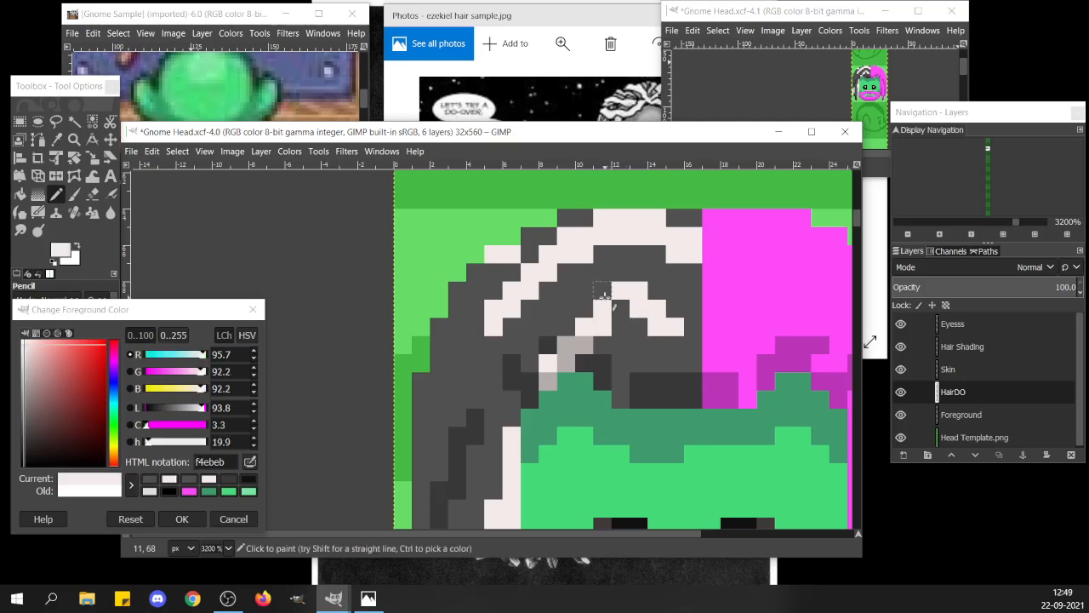
{"action": "left_click", "coordinate": [603, 290]}
{"action": "left_click", "coordinate": [585, 309]}
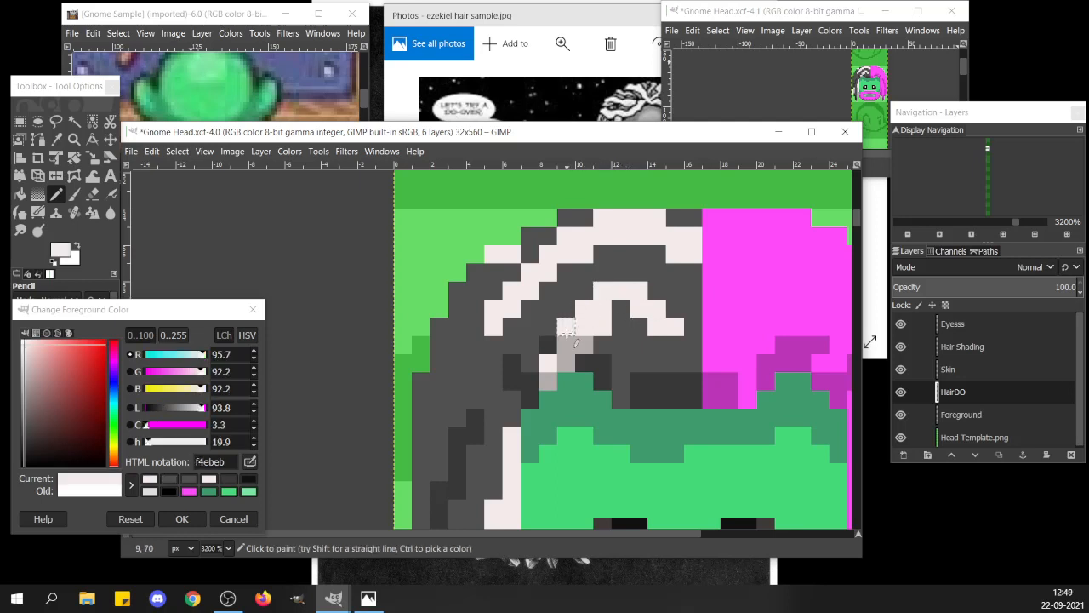
{"action": "left_click", "coordinate": [547, 345]}
{"action": "left_click_drag", "start_coordinate": [530, 378], "coordinate": [530, 397]}
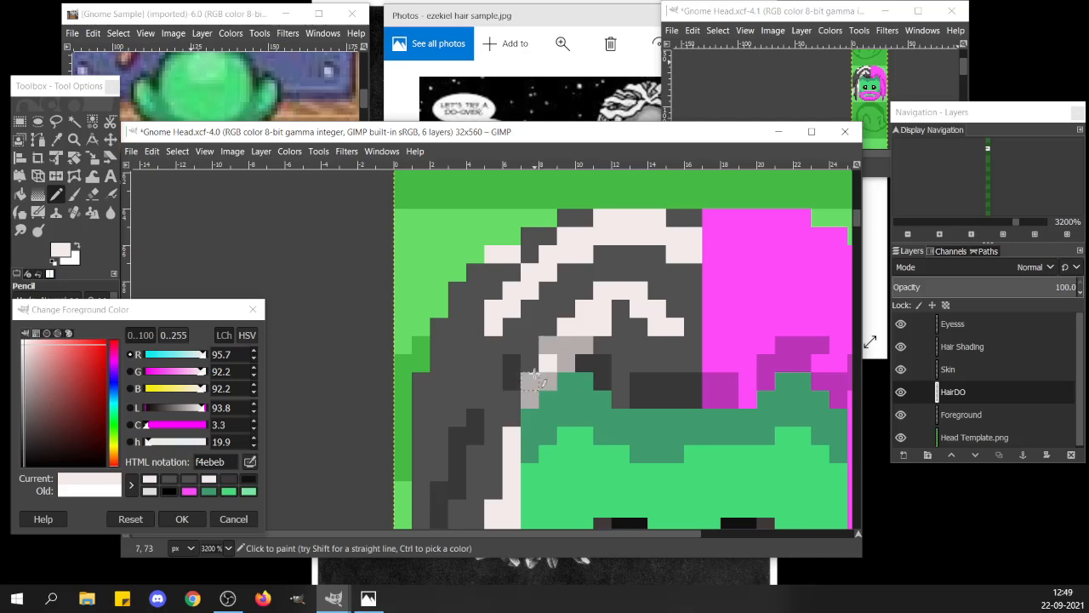
{"action": "left_click", "coordinate": [620, 309]}
Copy the finished left half of the hair, paste it as a floating selection and flip it horizontally.
{"action": "scroll", "coordinate": [676, 332], "scroll_direction": "down", "scroll_amount": 3}
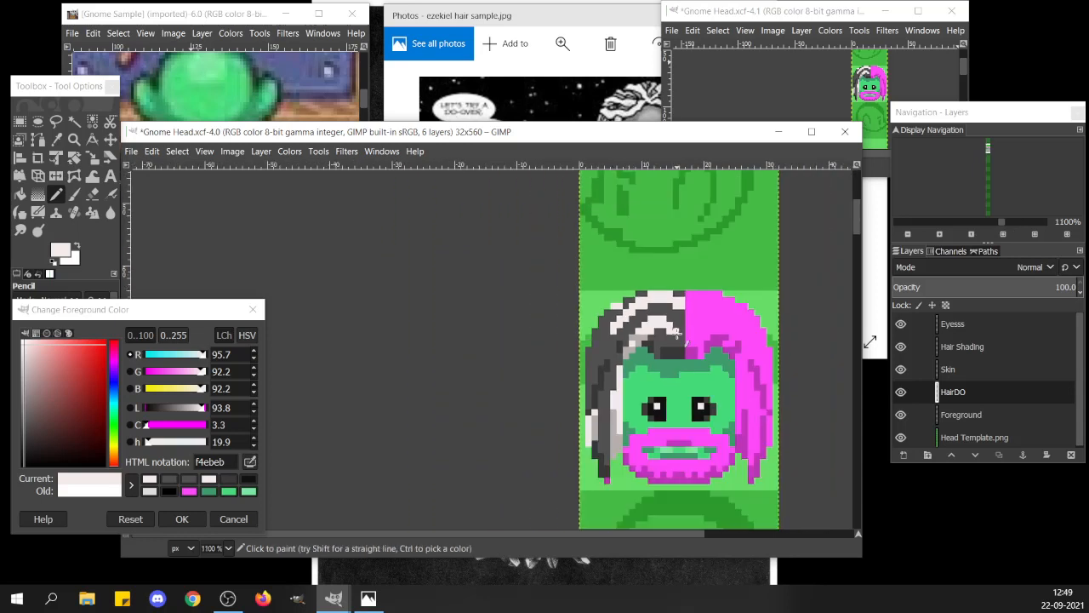
{"action": "key", "text": "r"}
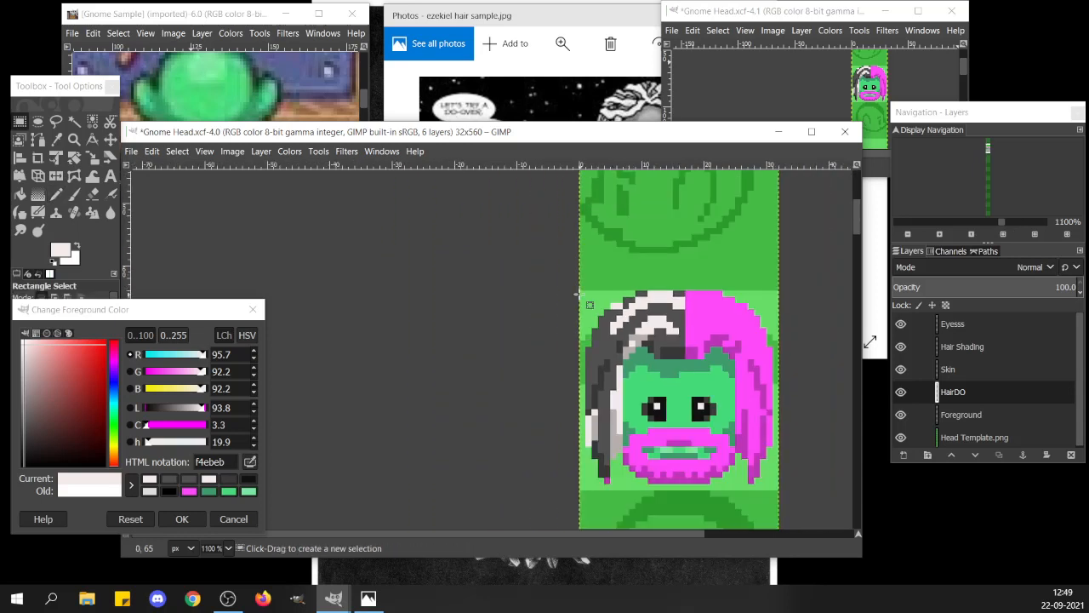
{"action": "left_click_drag", "start_coordinate": [579, 290], "coordinate": [685, 492]}
{"action": "key", "text": "ctrl+c"}
{"action": "key", "text": "ctrl+v"}
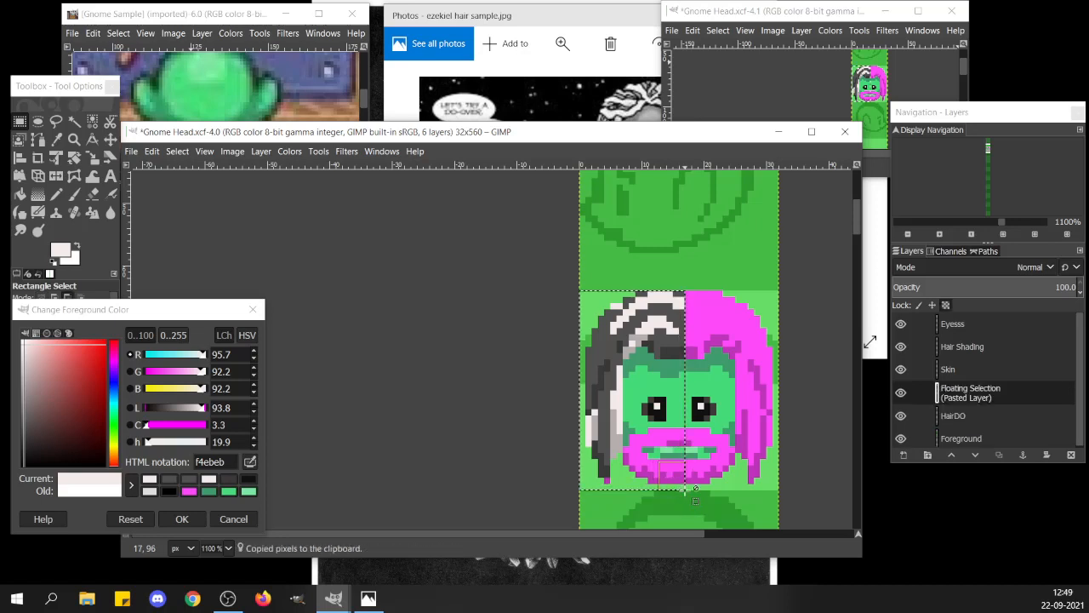
{"action": "left_click", "coordinate": [671, 451]}
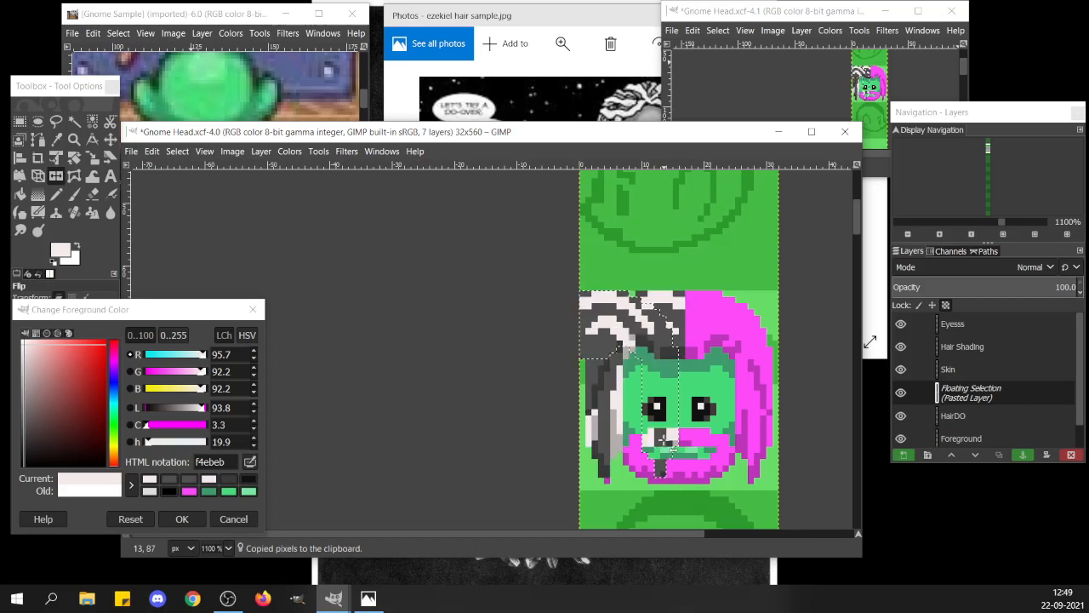
Move the flipped hair over the pink right half so it mirrors the left side, and anchor it to the HairDO layer.
{"action": "key", "text": "m"}
{"action": "key", "text": "Right"}
{"action": "key", "text": "Right"}
{"action": "key", "text": "Right"}
{"action": "key", "text": "Right"}
{"action": "key", "text": "Right"}
{"action": "key", "text": "Right"}
{"action": "key", "text": "Right"}
{"action": "key", "text": "Right"}
{"action": "key", "text": "Right"}
{"action": "key", "text": "Right"}
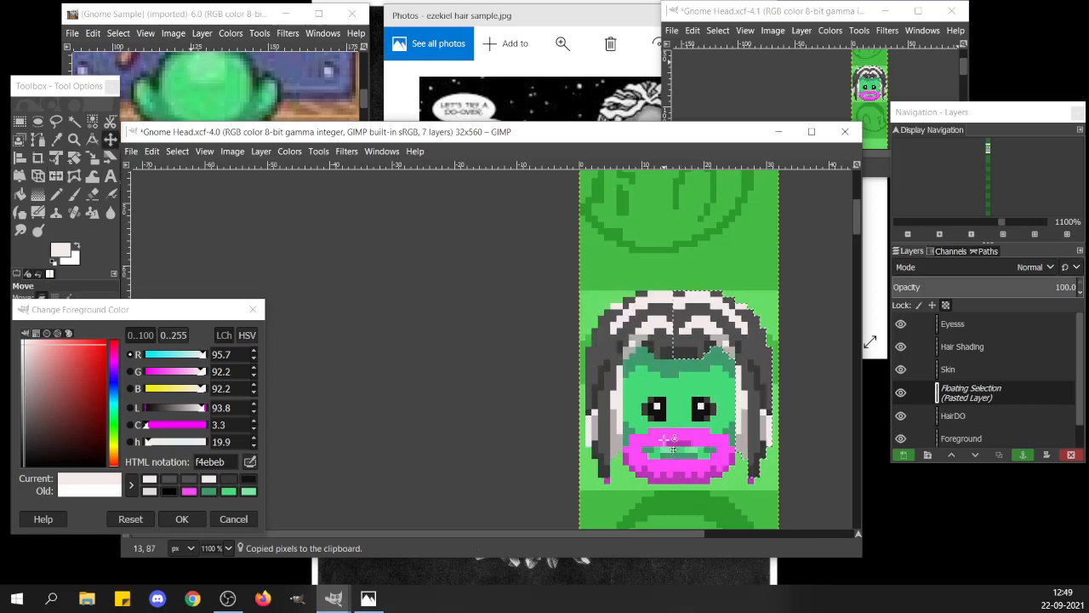
{"action": "key", "text": "Left"}
{"action": "key", "text": "Left"}
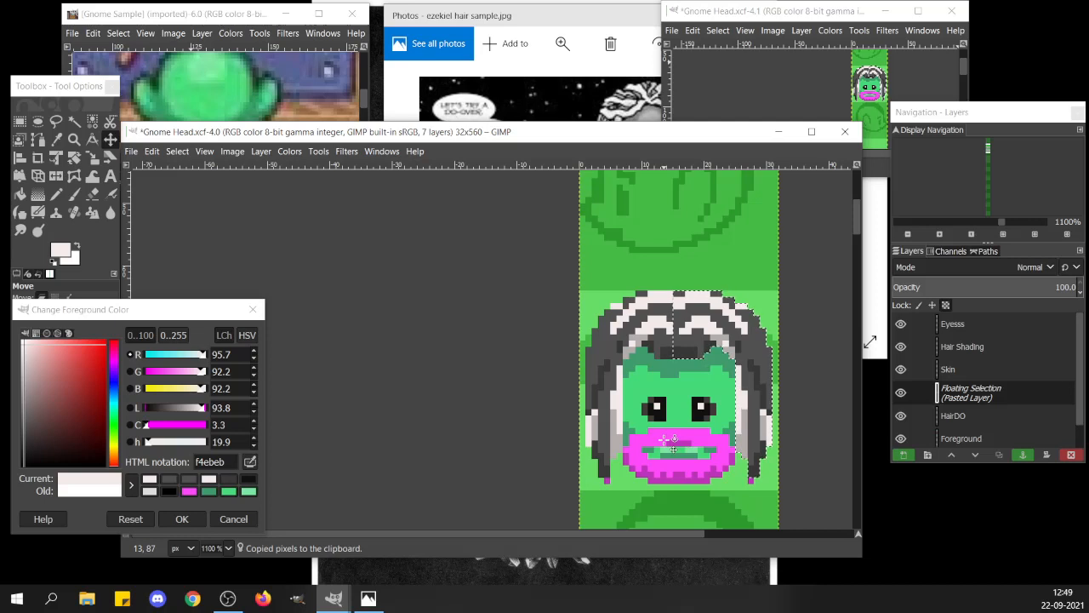
{"action": "key", "text": "ctrl+h"}
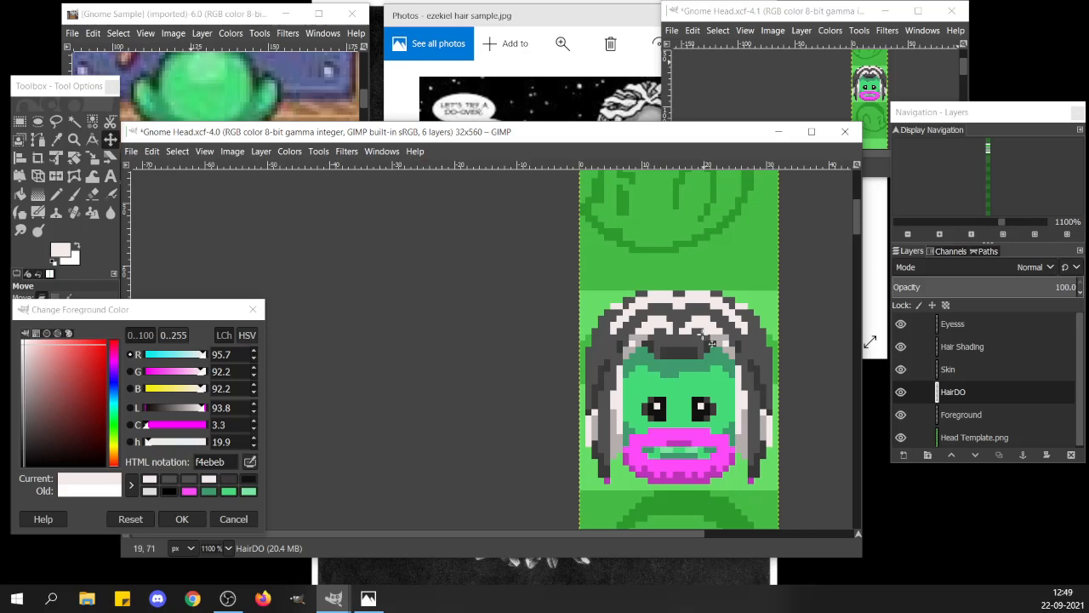
Shorten the off-white strand beside the left of the face by painting its top two pixels dark grey 505050.
{"action": "scroll", "coordinate": [640, 343], "scroll_direction": "up", "scroll_amount": 2, "text": "ctrl"}
{"action": "scroll", "coordinate": [640, 343], "scroll_direction": "up", "scroll_amount": 4, "text": "ctrl"}
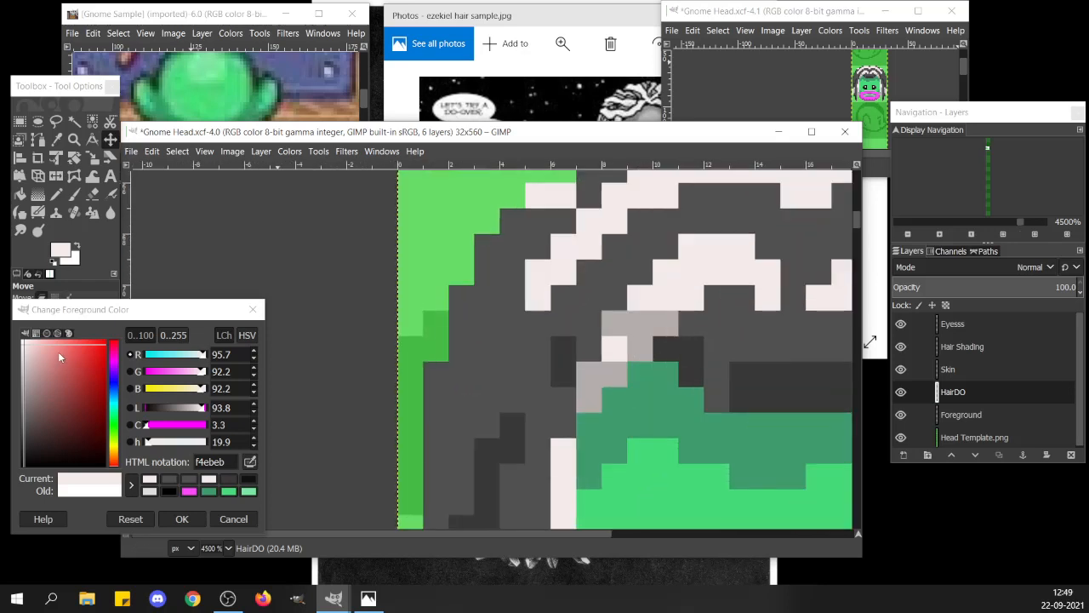
{"action": "key", "text": "n"}
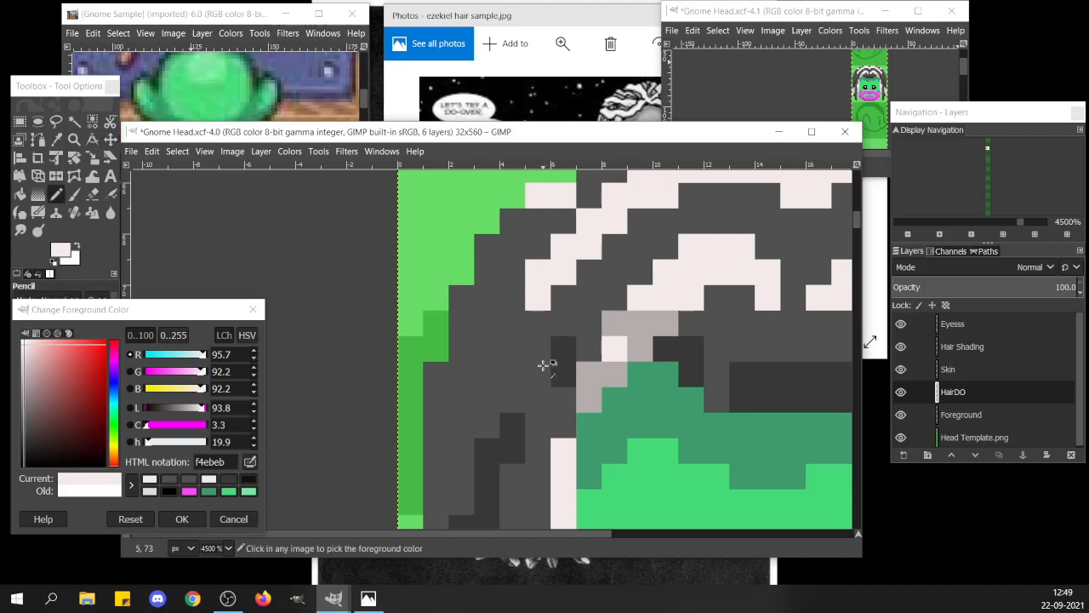
{"action": "left_click", "coordinate": [545, 366], "text": "ctrl"}
{"action": "left_click_drag", "start_coordinate": [564, 451], "coordinate": [568, 473]}
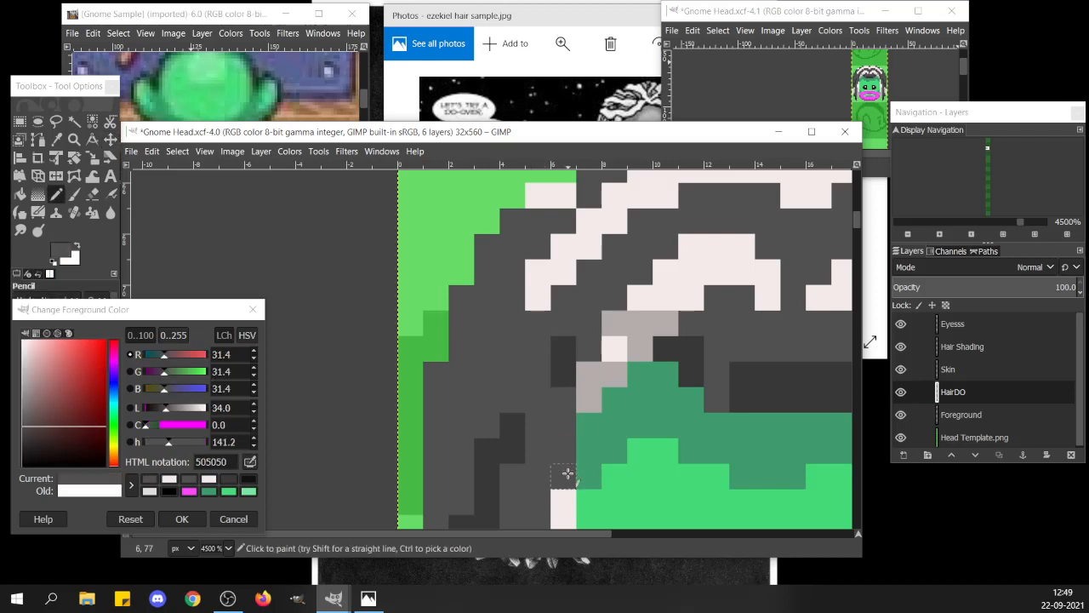
Paint a two-pixel-wide off-white f4ebeb strand down the outer left edge of the hair.
{"action": "left_click", "coordinate": [549, 296], "text": "ctrl"}
{"action": "left_click_drag", "start_coordinate": [440, 382], "coordinate": [439, 456]}
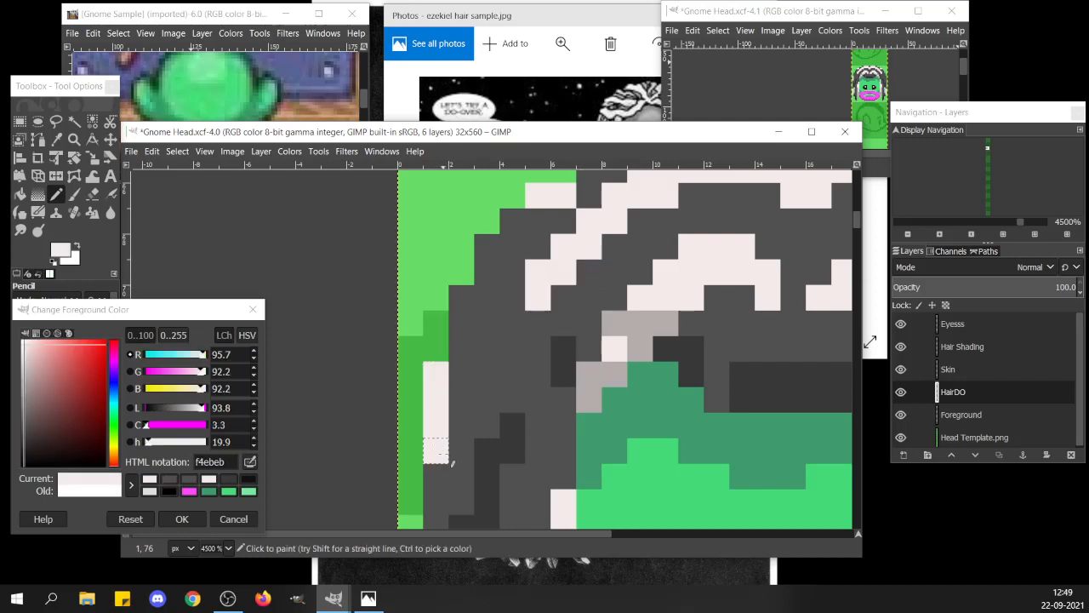
{"action": "left_click", "coordinate": [460, 349]}
{"action": "left_click", "coordinate": [461, 375]}
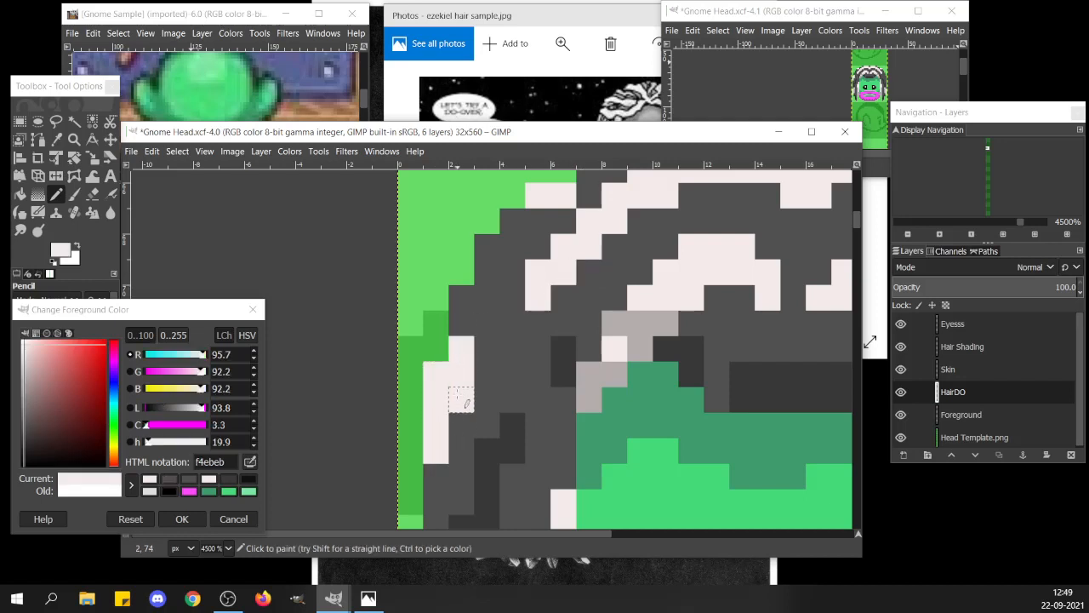
On the Hair Shading layer, shade the off-white and grey strands on the head's left half with black pencil pixels.
{"action": "scroll", "coordinate": [581, 301], "scroll_direction": "down", "scroll_amount": 2}
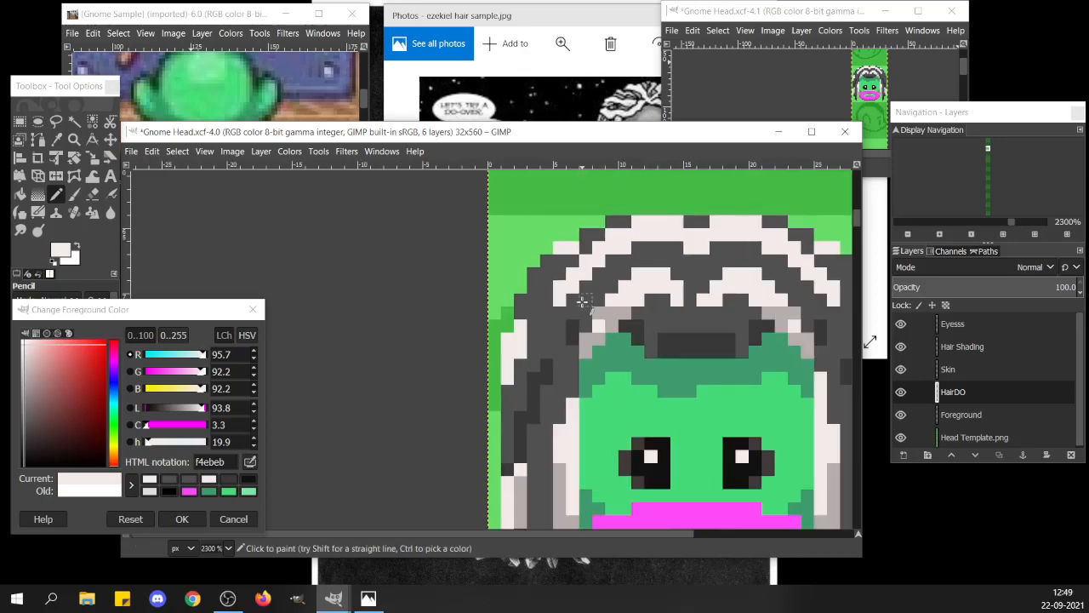
{"action": "scroll", "coordinate": [582, 302], "scroll_direction": "down", "scroll_amount": 2}
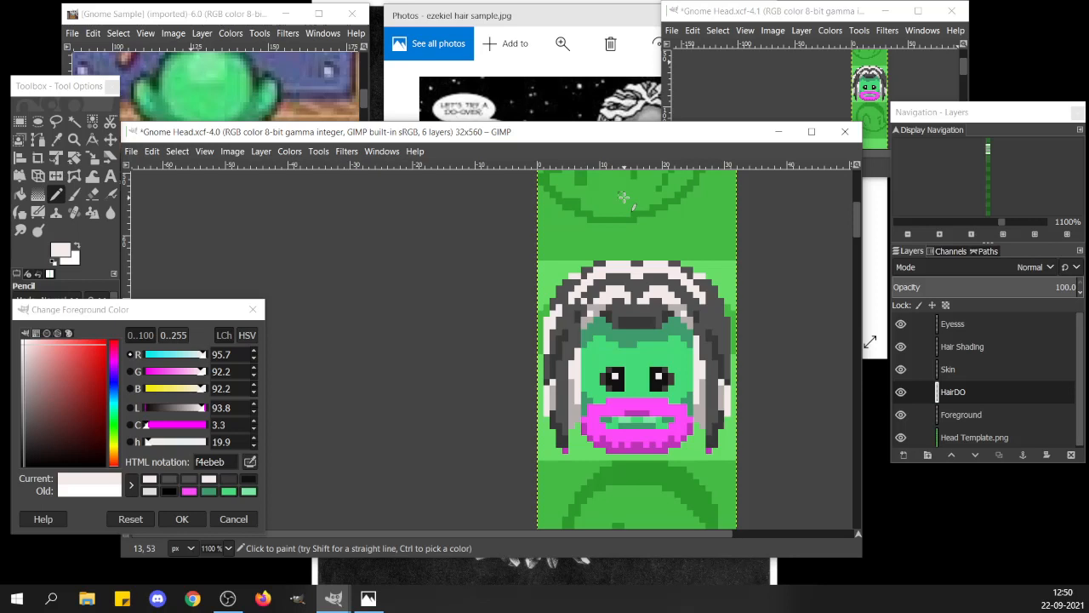
{"action": "left_click", "coordinate": [559, 321], "text": "ctrl"}
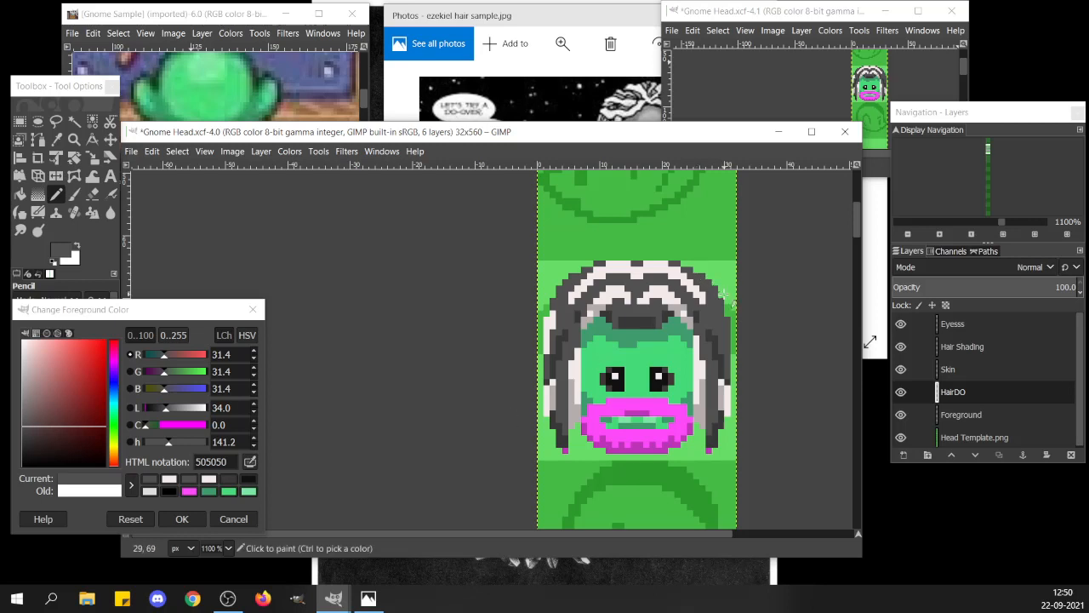
{"action": "left_click", "coordinate": [963, 347]}
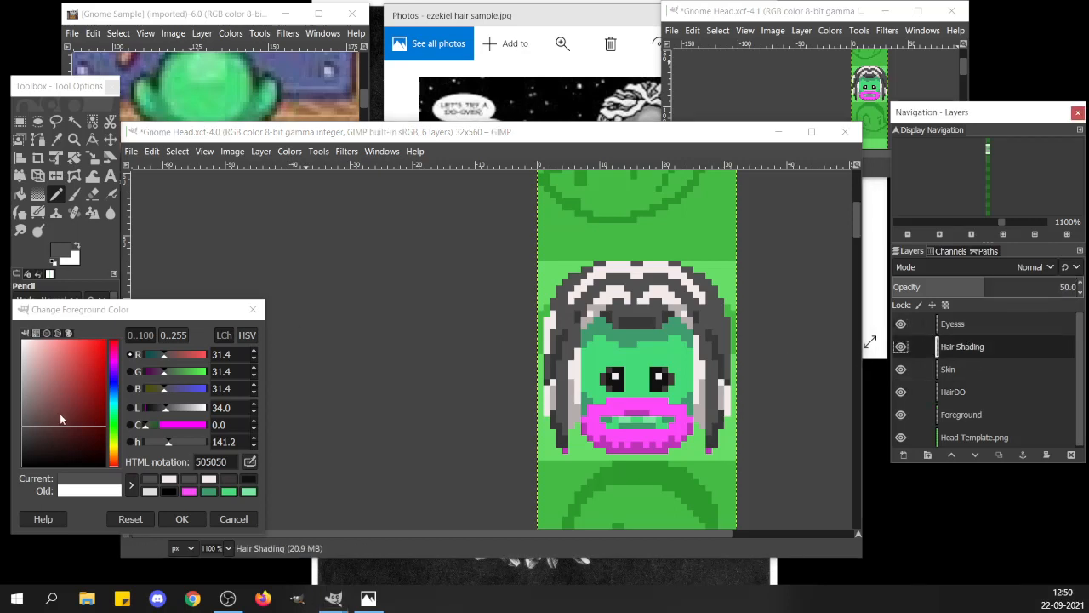
{"action": "left_click", "coordinate": [51, 265]}
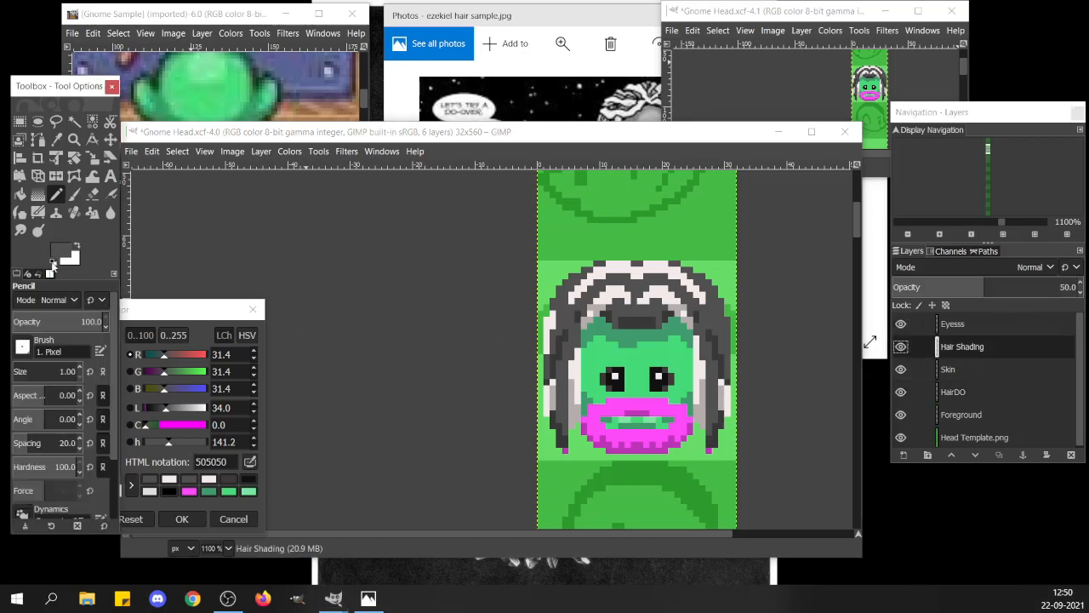
{"action": "left_click", "coordinate": [51, 265]}
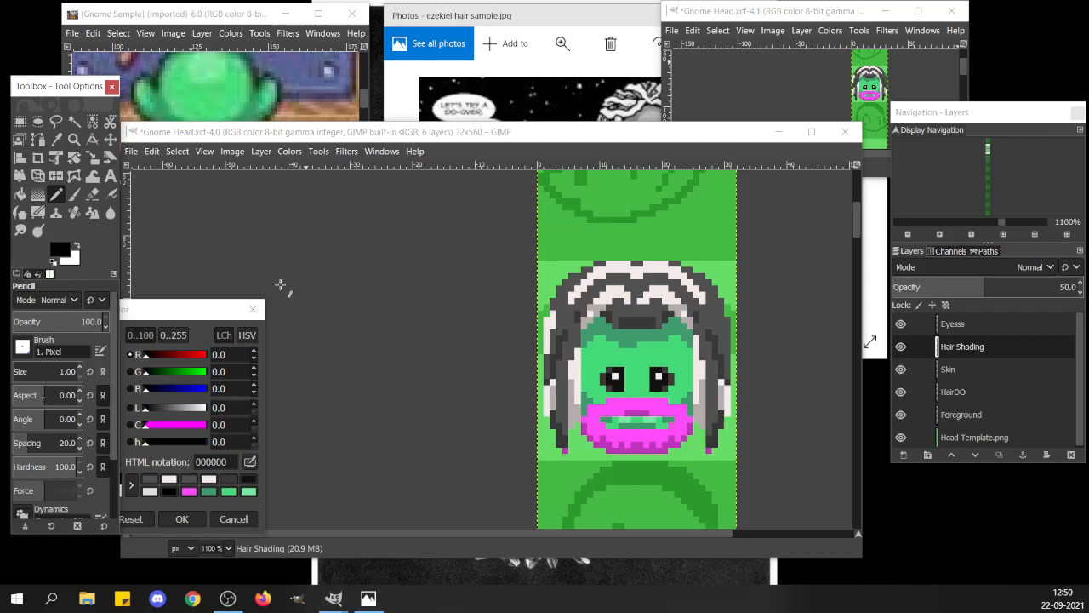
{"action": "left_click", "coordinate": [615, 319]}
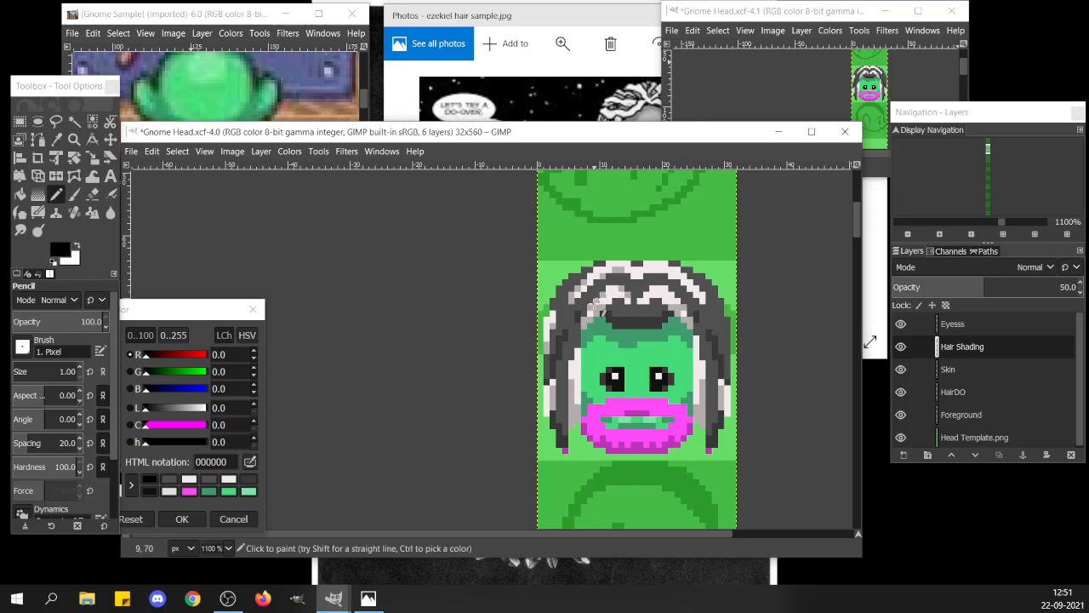
{"action": "key", "text": "ctrl"}
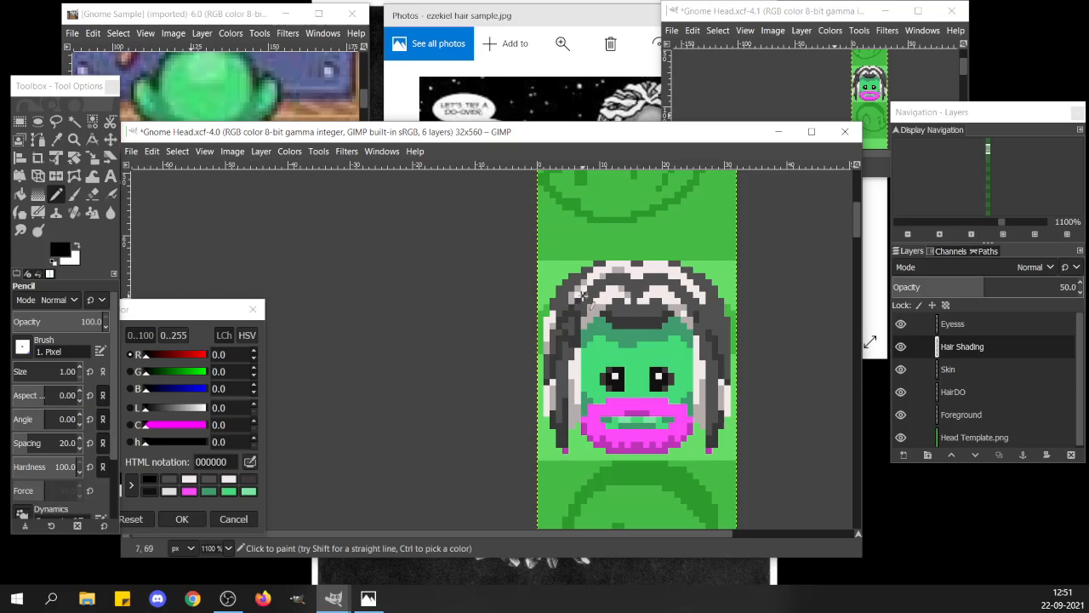
Select the right half of the head on the Hair Shading layer, clear its shading and drop the selection.
{"action": "key", "text": "r"}
{"action": "left_click", "coordinate": [529, 234]}
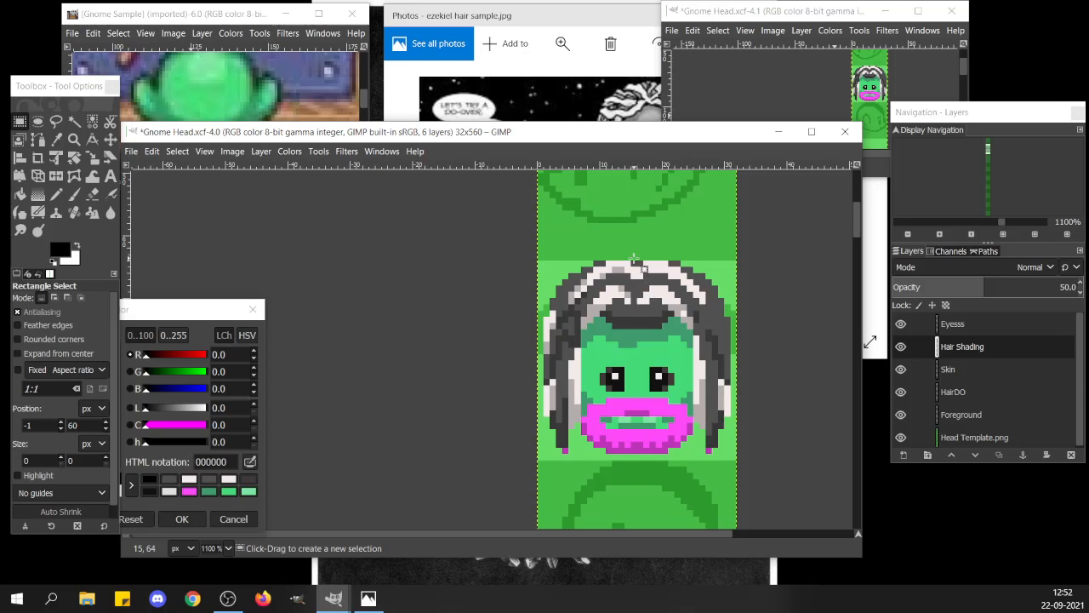
{"action": "left_click_drag", "start_coordinate": [634, 258], "coordinate": [735, 491]}
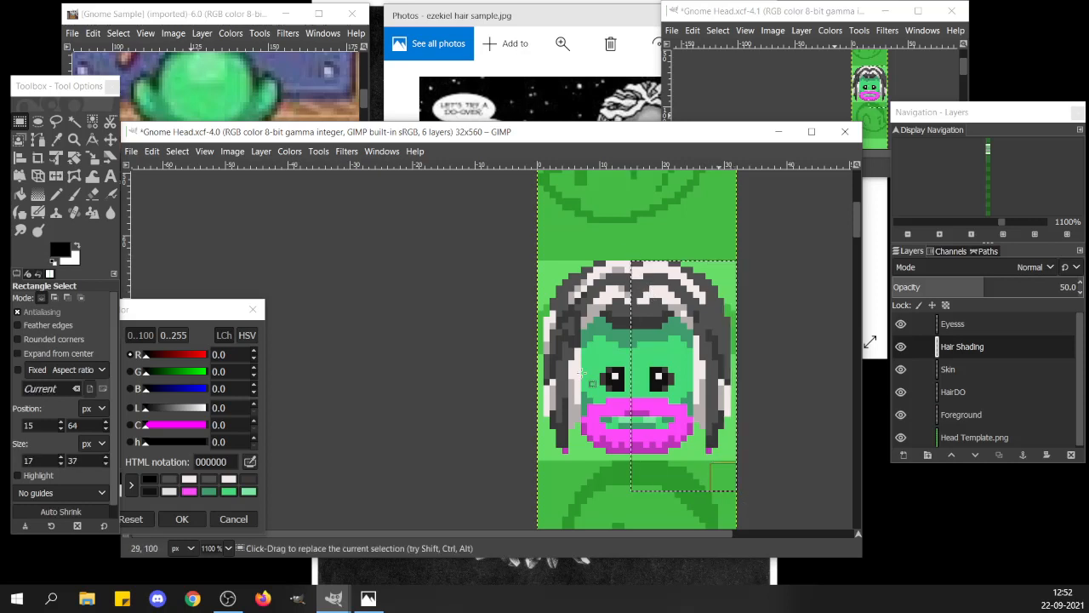
{"action": "left_click", "coordinate": [636, 261]}
{"action": "left_click_drag", "start_coordinate": [636, 261], "coordinate": [741, 468]}
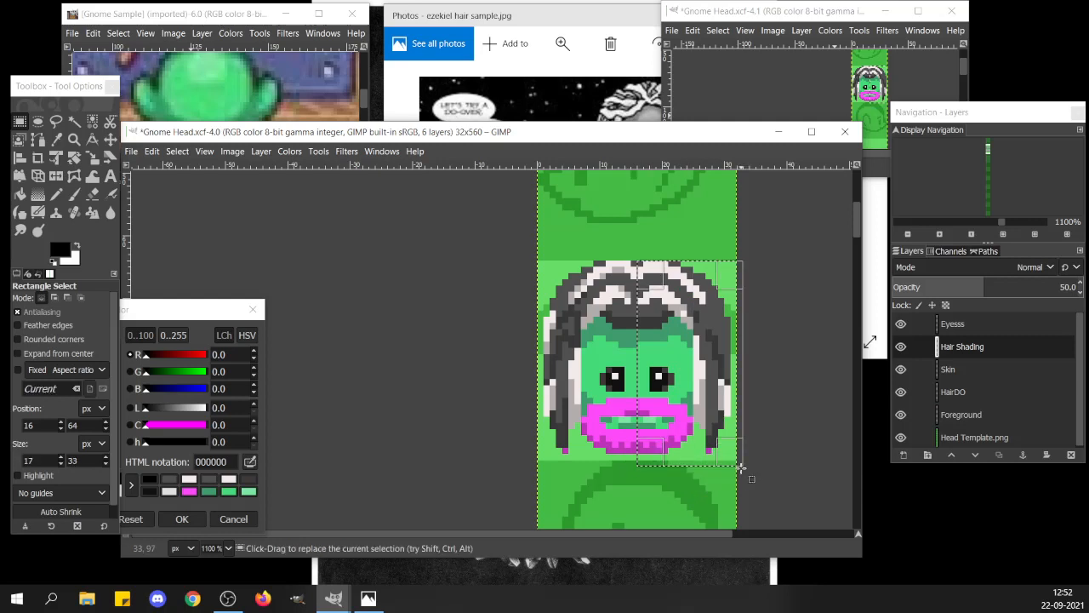
{"action": "left_click", "coordinate": [436, 269]}
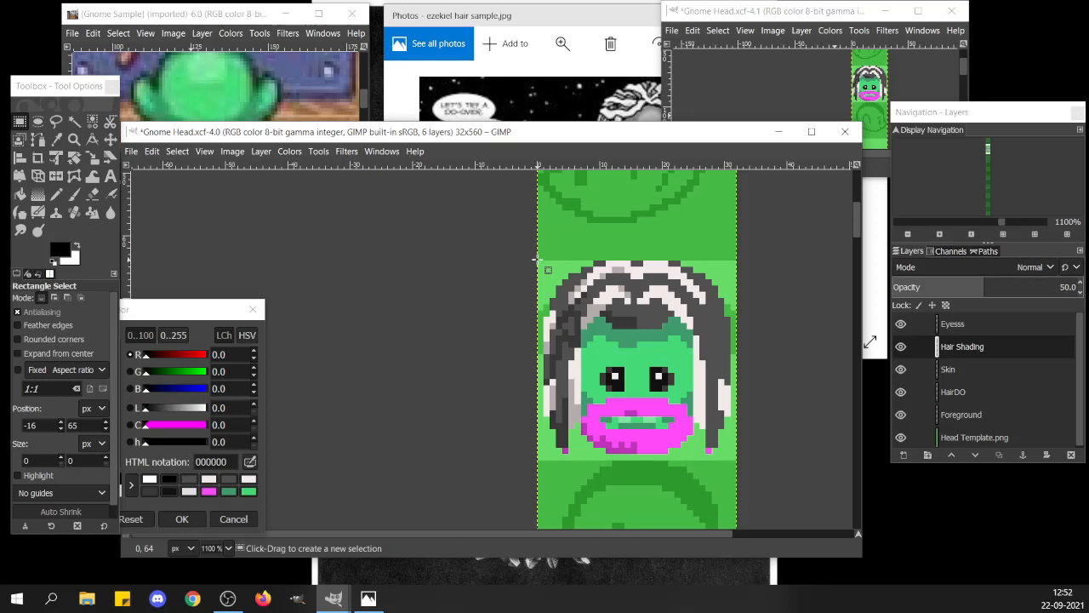
Copy the left 16-pixel-wide half of the hair shading, paste it as a floating selection and flip it horizontally.
{"action": "left_click_drag", "start_coordinate": [537, 259], "coordinate": [637, 460]}
{"action": "key", "text": "ctrl+c"}
{"action": "key", "text": "ctrl+v"}
{"action": "key", "text": "shift+f"}
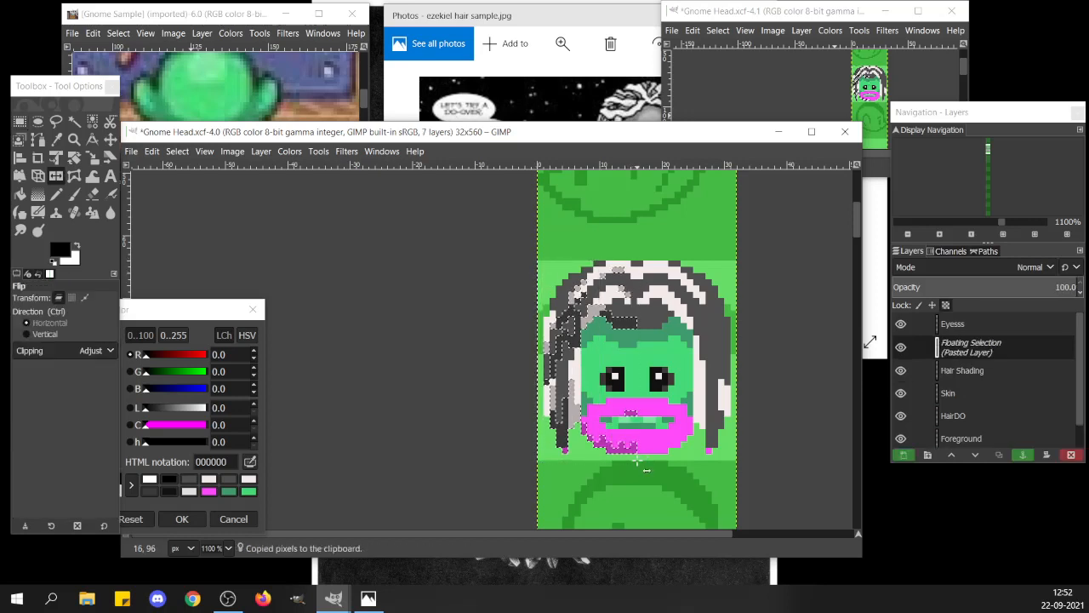
{"action": "left_click", "coordinate": [620, 372]}
Move the flipped shading over the right half of the hair so it mirrors the left, and anchor it to the Hair Shading layer.
{"action": "key", "text": "m"}
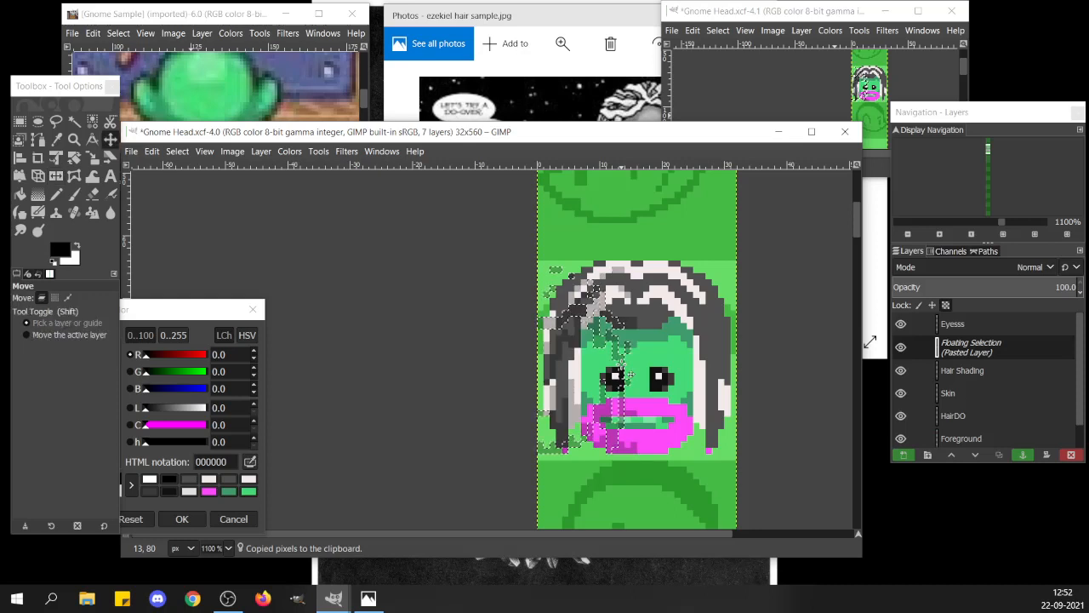
{"action": "key", "text": "Right"}
{"action": "key", "text": "Right"}
{"action": "key", "text": "Right"}
{"action": "key", "text": "Right"}
{"action": "key", "text": "Right"}
{"action": "key", "text": "Right"}
{"action": "key", "text": "Right"}
{"action": "key", "text": "Right"}
{"action": "key", "text": "Right"}
{"action": "key", "text": "Right"}
{"action": "key", "text": "Right"}
{"action": "key", "text": "Right"}
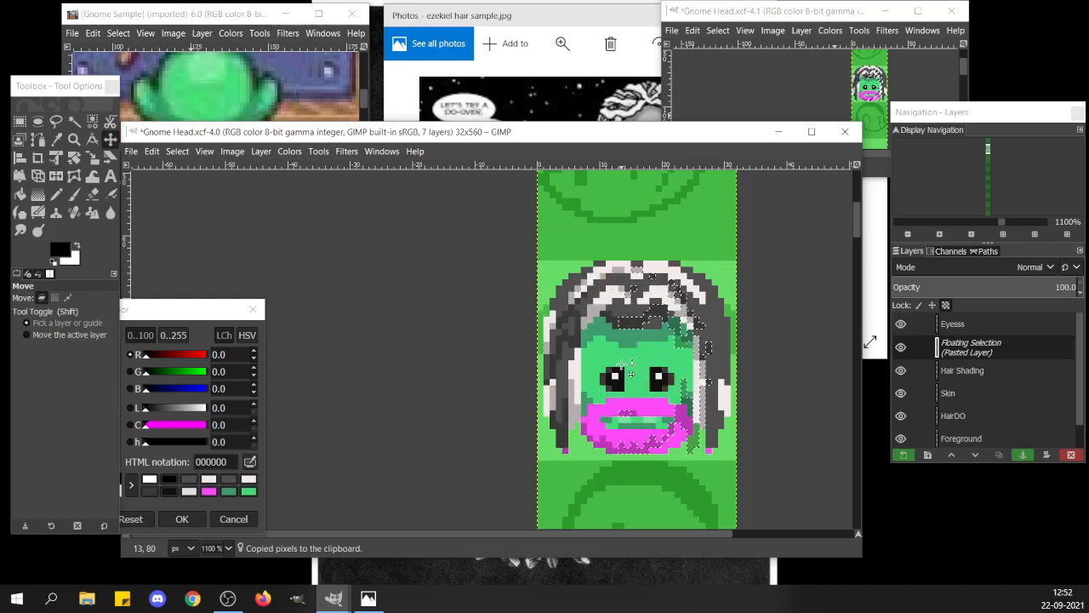
{"action": "key", "text": "Right"}
{"action": "key", "text": "Right"}
{"action": "key", "text": "Right"}
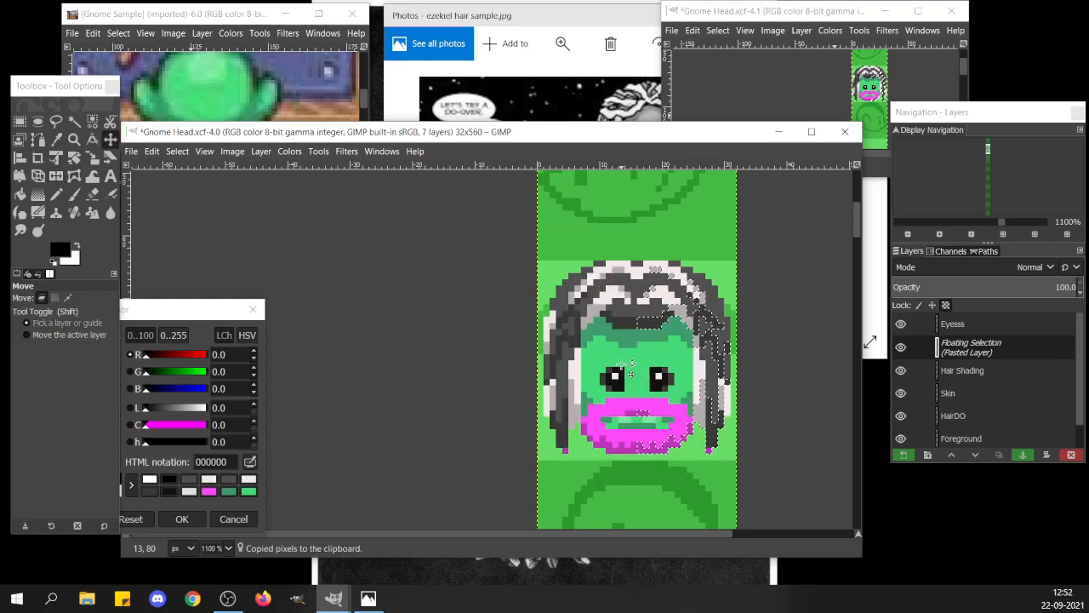
{"action": "key", "text": "ctrl+h"}
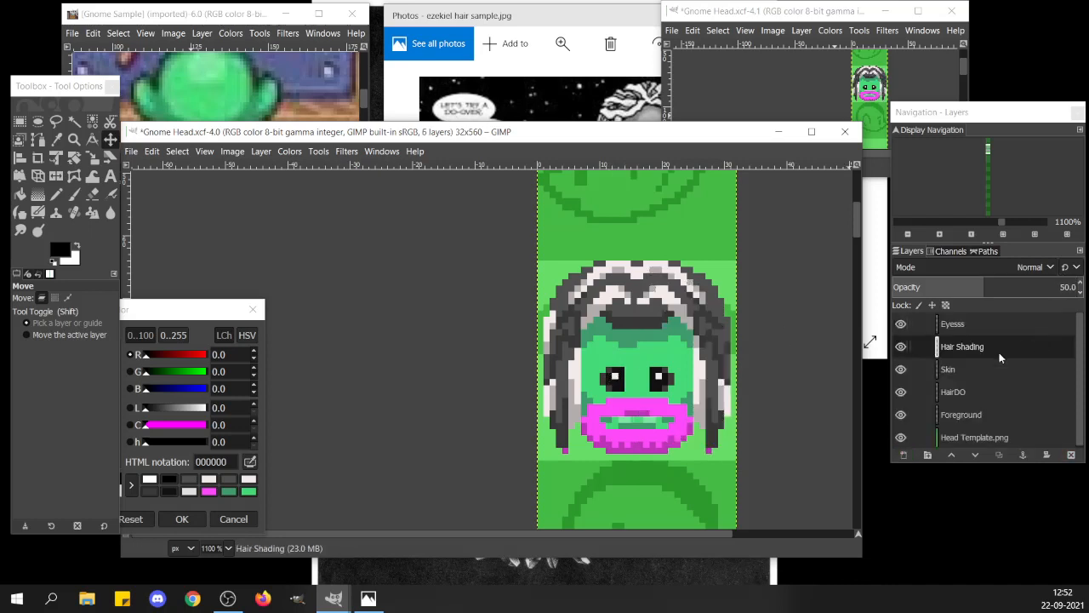
On the HairDO layer, copy the left half of the hair, paste it as a floating selection and flip it horizontally.
{"action": "left_click", "coordinate": [956, 390]}
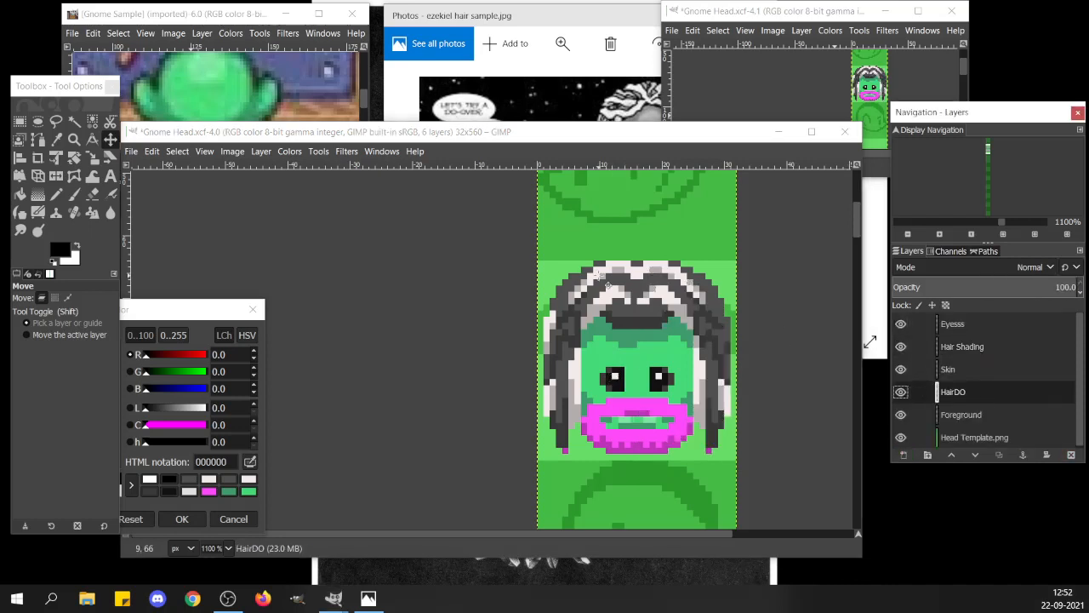
{"action": "key", "text": "r"}
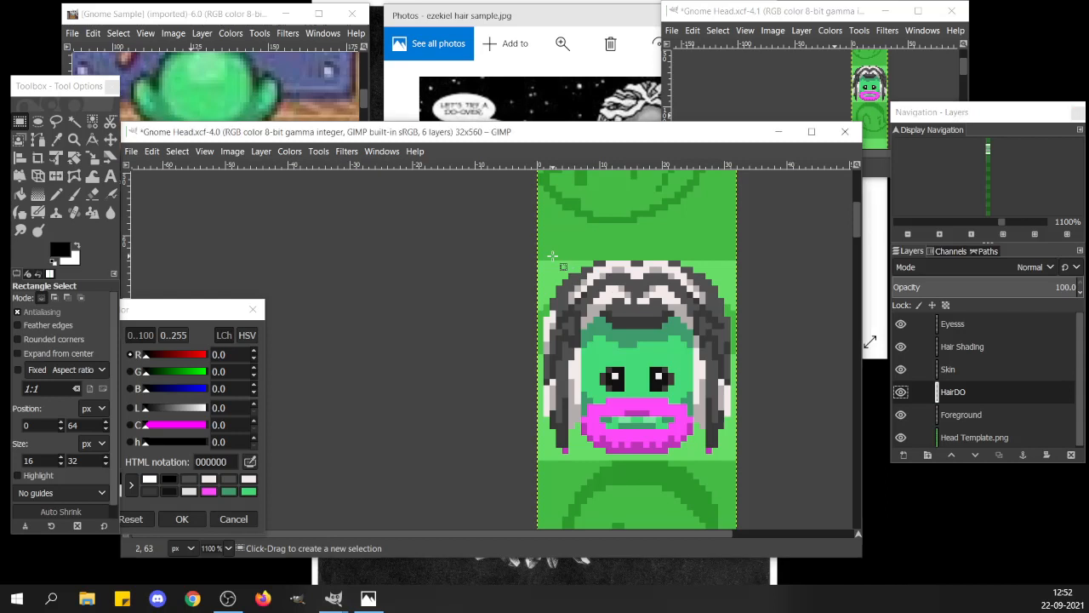
{"action": "left_click_drag", "start_coordinate": [538, 255], "coordinate": [639, 481]}
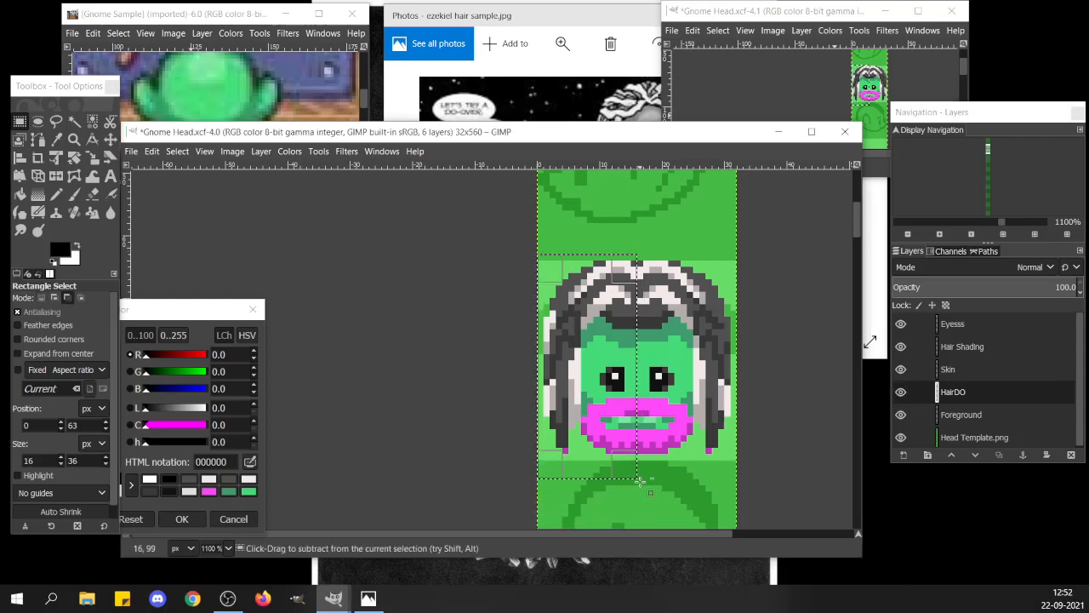
{"action": "key", "text": "ctrl+c"}
{"action": "key", "text": "ctrl+v"}
{"action": "key", "text": "shift+f"}
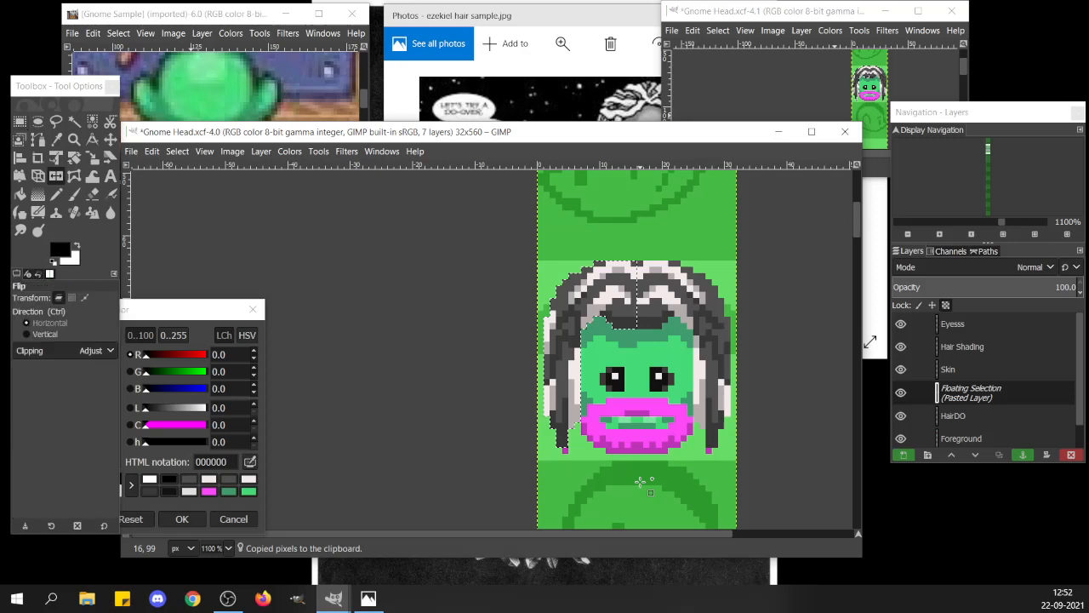
{"action": "left_click", "coordinate": [626, 360]}
Align the flipped hair with the right half of the head and anchor it to the HairDO layer.
{"action": "scroll", "coordinate": [626, 360], "scroll_direction": "right", "scroll_amount": 2}
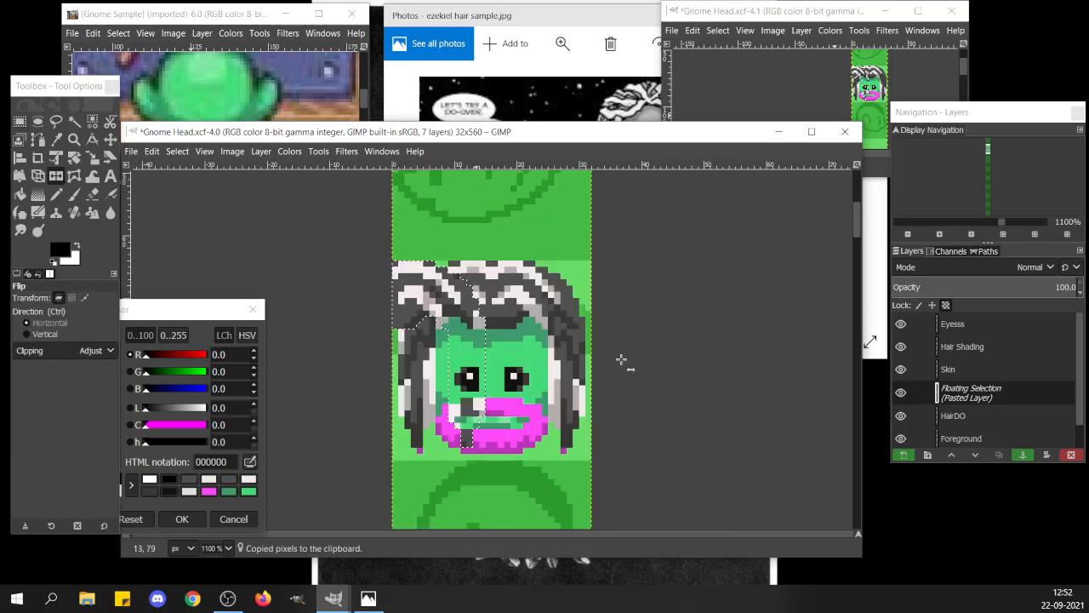
{"action": "key", "text": "m"}
{"action": "key", "text": "Right"}
{"action": "key", "text": "Right"}
{"action": "key", "text": "Right"}
{"action": "key", "text": "Right"}
{"action": "key", "text": "Right"}
{"action": "key", "text": "Right"}
{"action": "key", "text": "Right"}
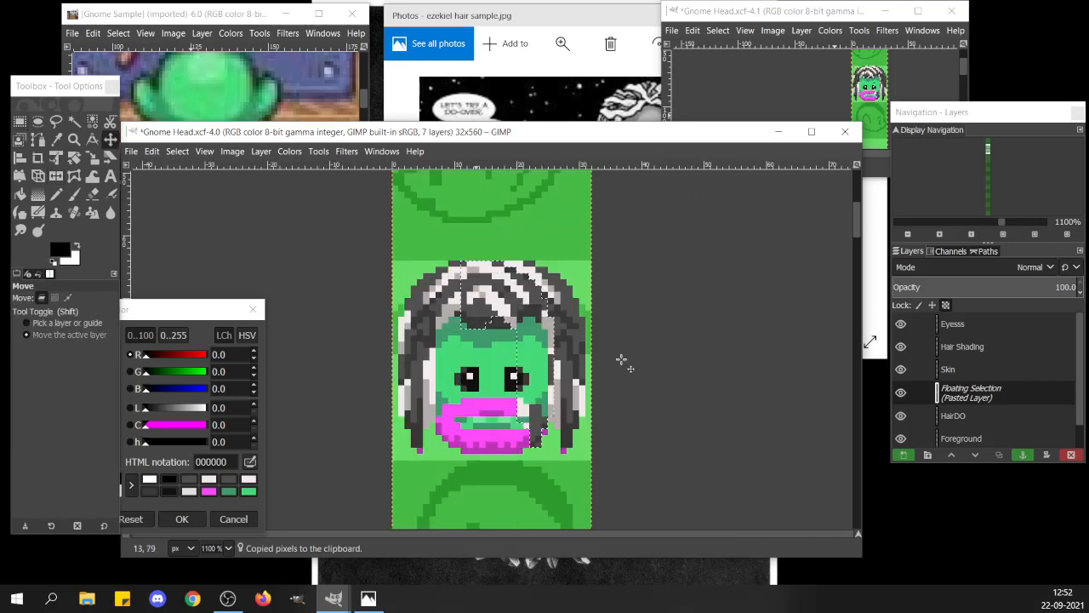
{"action": "key", "text": "Right"}
{"action": "key", "text": "Right"}
{"action": "key", "text": "Right"}
{"action": "key", "text": "Right"}
{"action": "key", "text": "Right"}
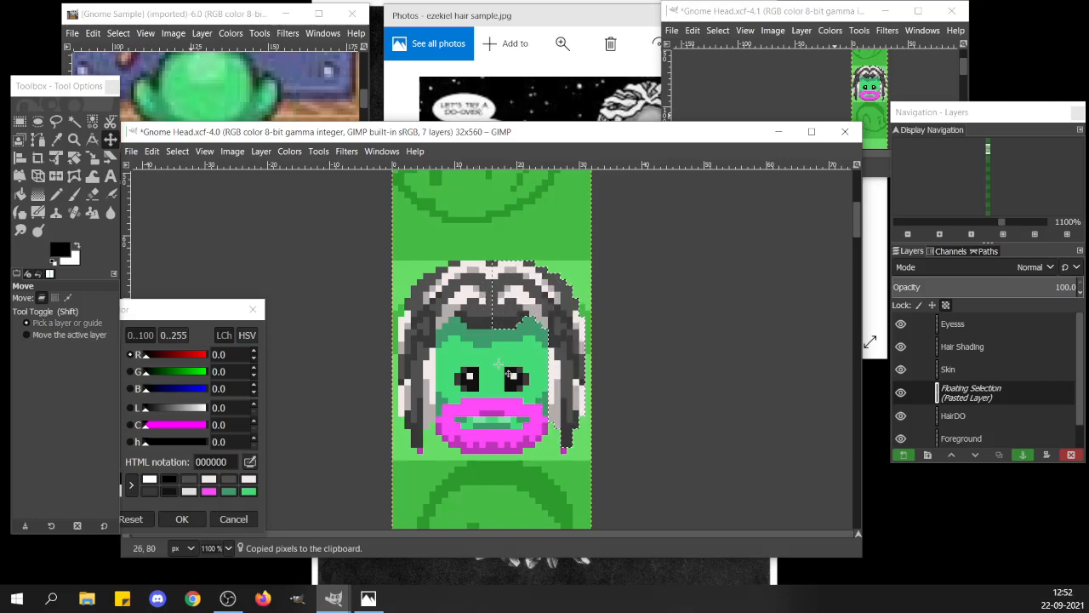
{"action": "key", "text": "ctrl+h"}
Paint the off-white pixels at the top centre of the hair dark grey 505050 to form a central parting.
{"action": "scroll", "coordinate": [475, 362], "scroll_direction": "down", "scroll_amount": 1}
{"action": "scroll", "coordinate": [471, 360], "scroll_direction": "down", "scroll_amount": 2}
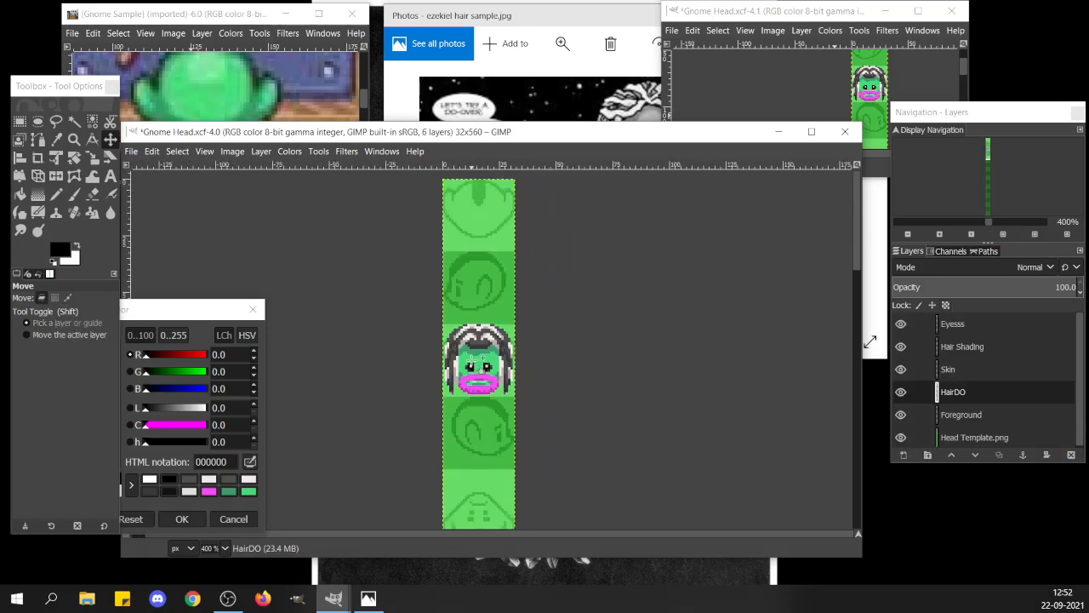
{"action": "scroll", "coordinate": [474, 361], "scroll_direction": "up", "scroll_amount": 5}
{"action": "scroll", "coordinate": [472, 361], "scroll_direction": "down", "scroll_amount": 2}
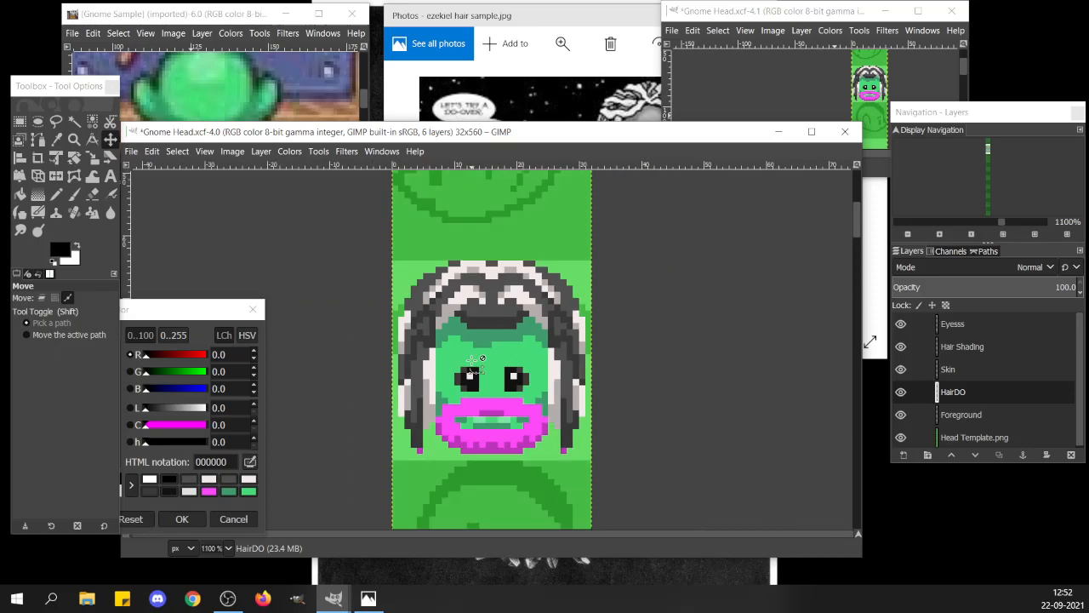
{"action": "scroll", "coordinate": [502, 281], "scroll_direction": "up", "scroll_amount": 1}
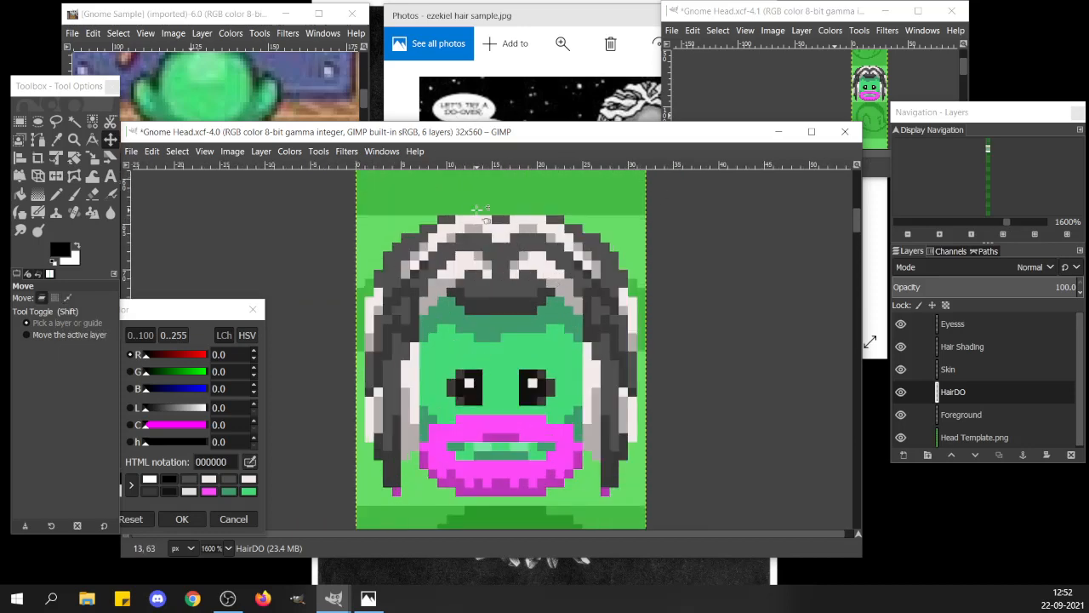
{"action": "key", "text": "n"}
{"action": "left_click", "coordinate": [502, 257], "text": "ctrl"}
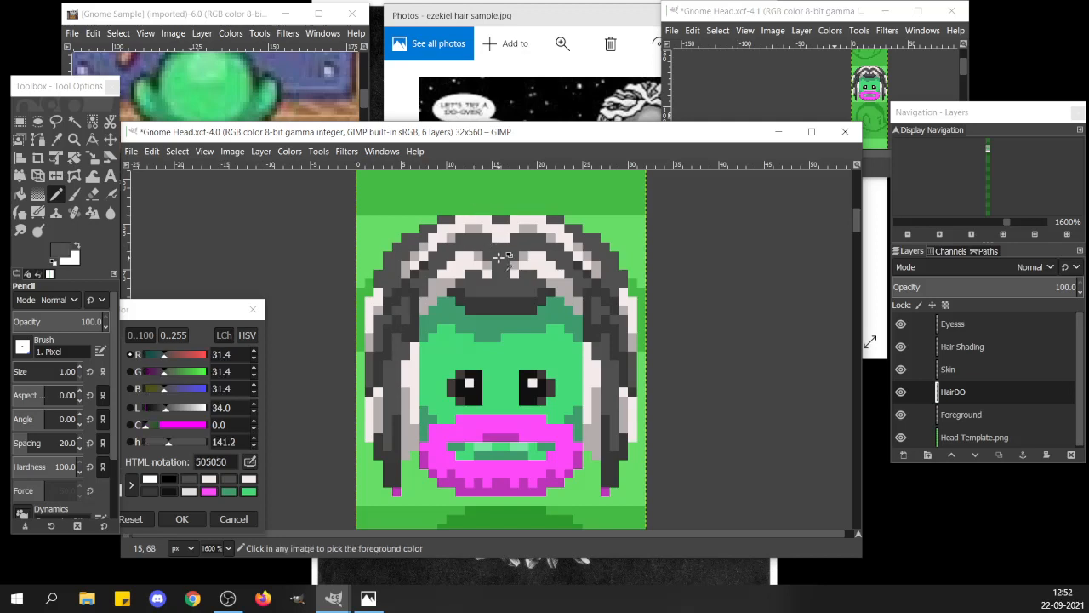
{"action": "left_click", "coordinate": [503, 236]}
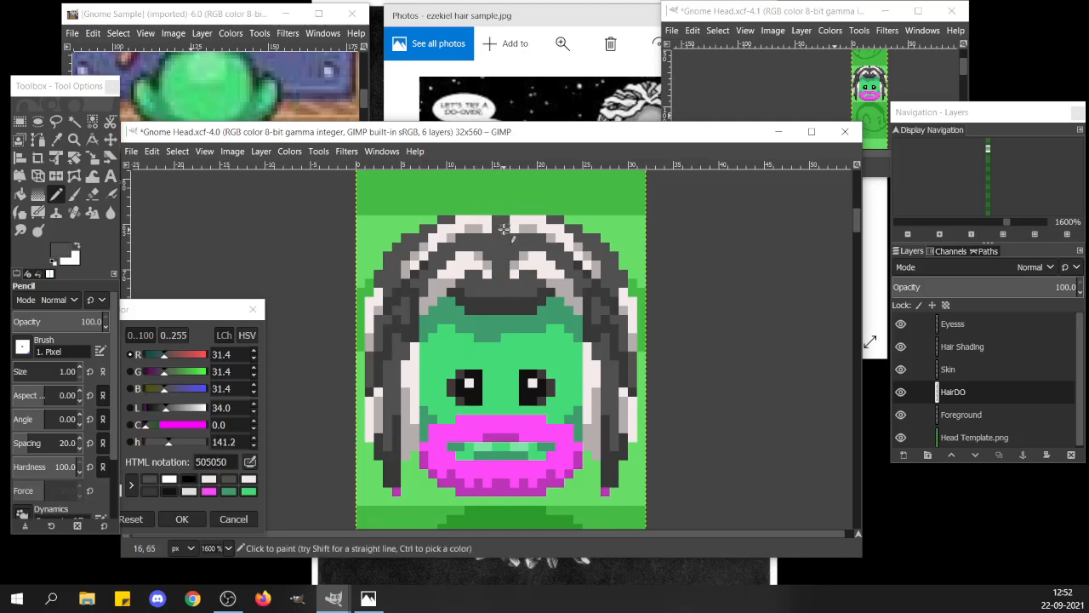
{"action": "left_click", "coordinate": [504, 228]}
On the Hair Shading layer, shade the top of the central parting and the pixels around its base with black 000000.
{"action": "left_click", "coordinate": [962, 346]}
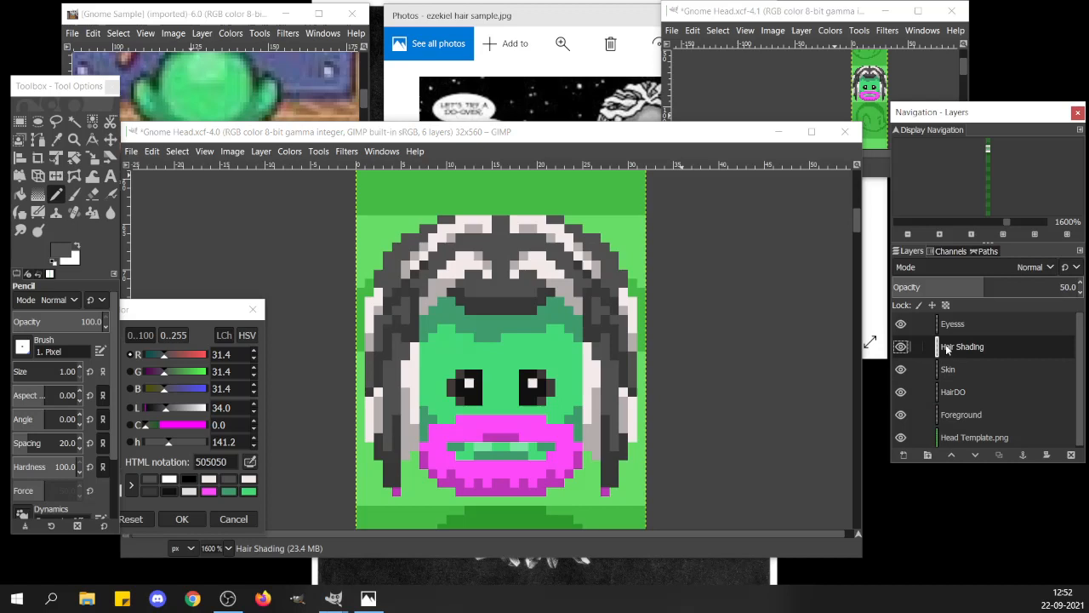
{"action": "left_click", "coordinate": [527, 228], "text": "ctrl"}
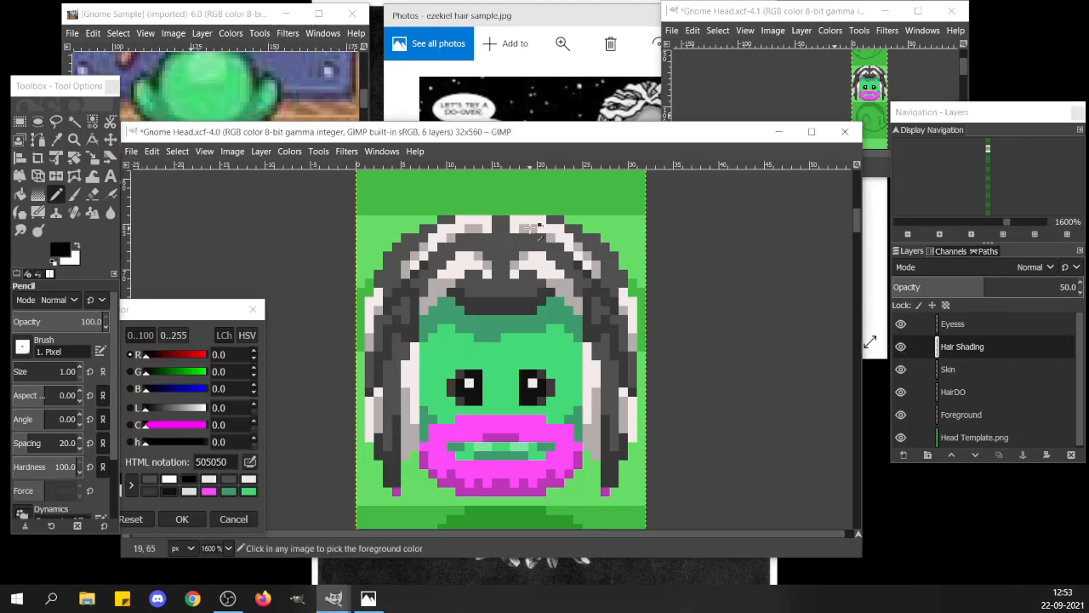
{"action": "left_click", "coordinate": [514, 229]}
{"action": "mouse_move", "coordinate": [498, 223]}
{"action": "left_mouse_down"}
{"action": "mouse_move", "coordinate": [497, 249]}
{"action": "mouse_move", "coordinate": [504, 222]}
{"action": "left_mouse_up"}
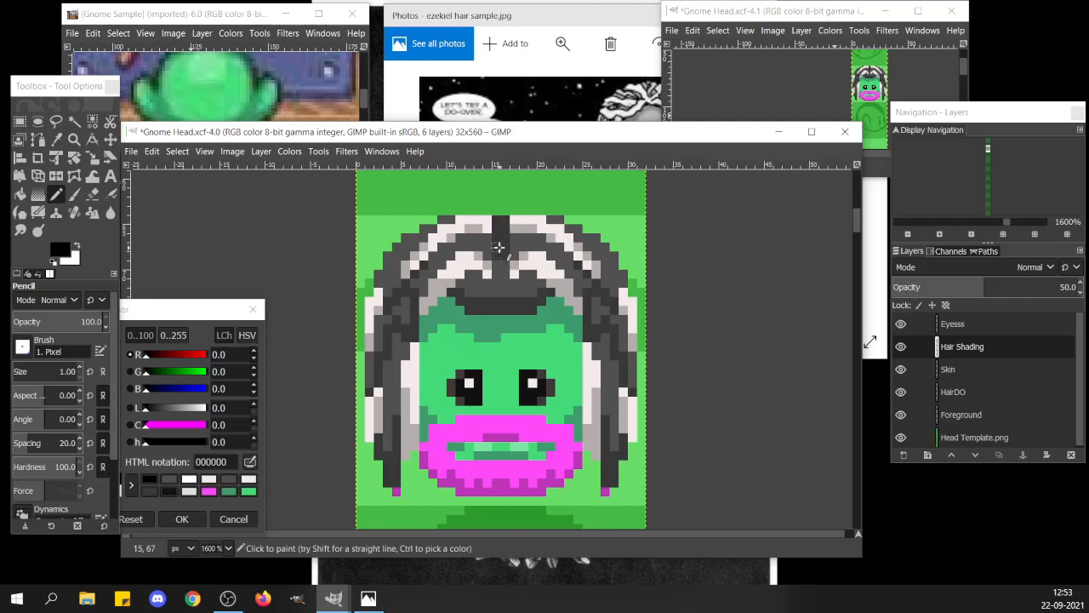
{"action": "left_click", "coordinate": [491, 246]}
{"action": "left_click", "coordinate": [513, 246]}
{"action": "key", "text": "r"}
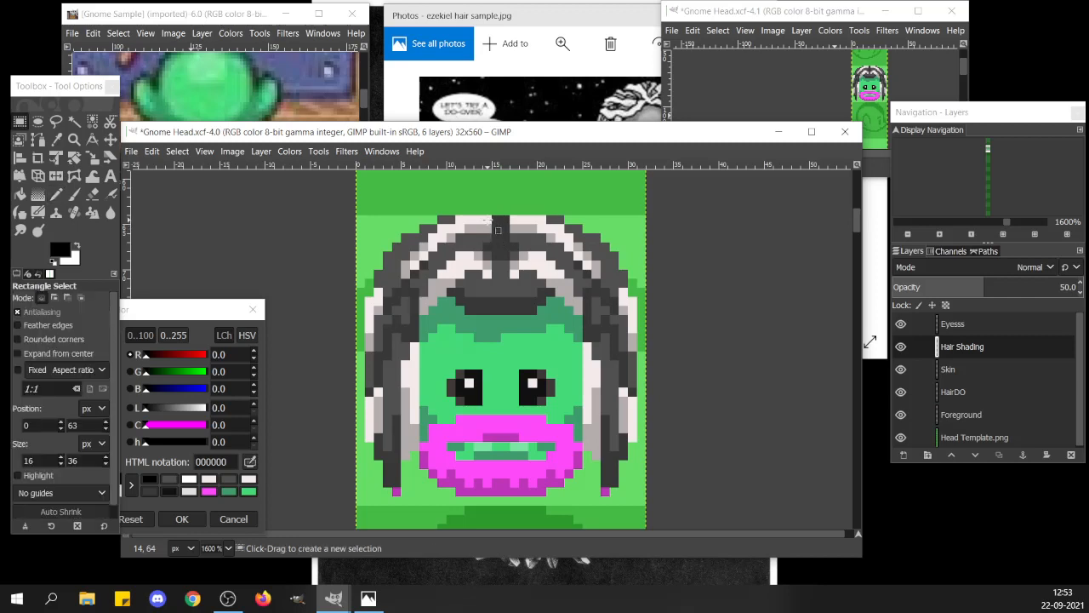
{"action": "left_click", "coordinate": [430, 204]}
{"action": "mouse_move", "coordinate": [357, 215]}
{"action": "left_mouse_down"}
{"action": "mouse_move", "coordinate": [613, 432]}
{"action": "mouse_move", "coordinate": [655, 500]}
{"action": "mouse_move", "coordinate": [647, 496]}
{"action": "left_mouse_up"}
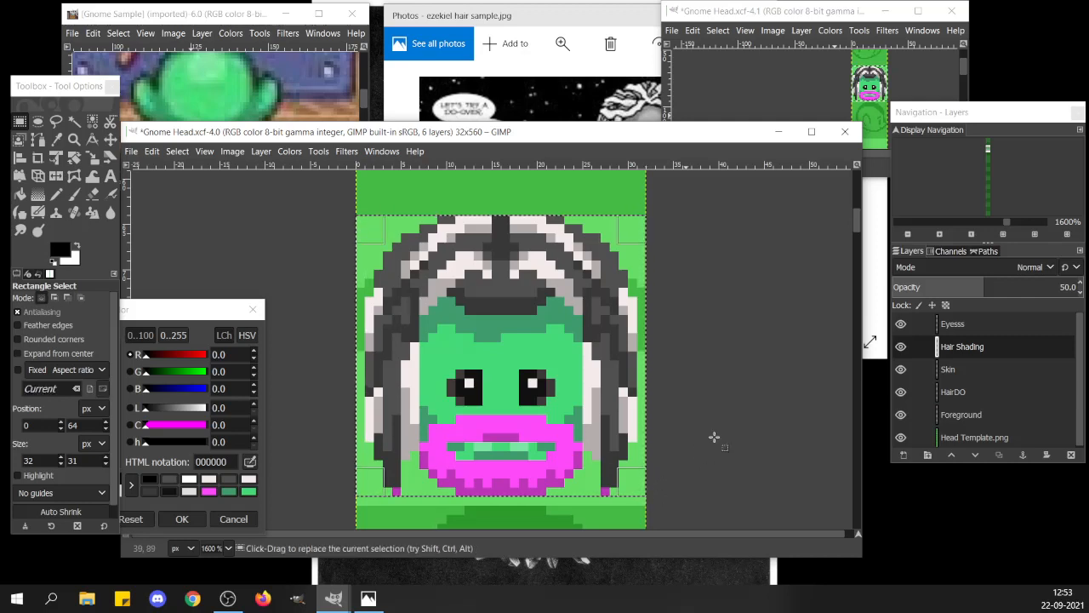
{"action": "left_click", "coordinate": [736, 374]}
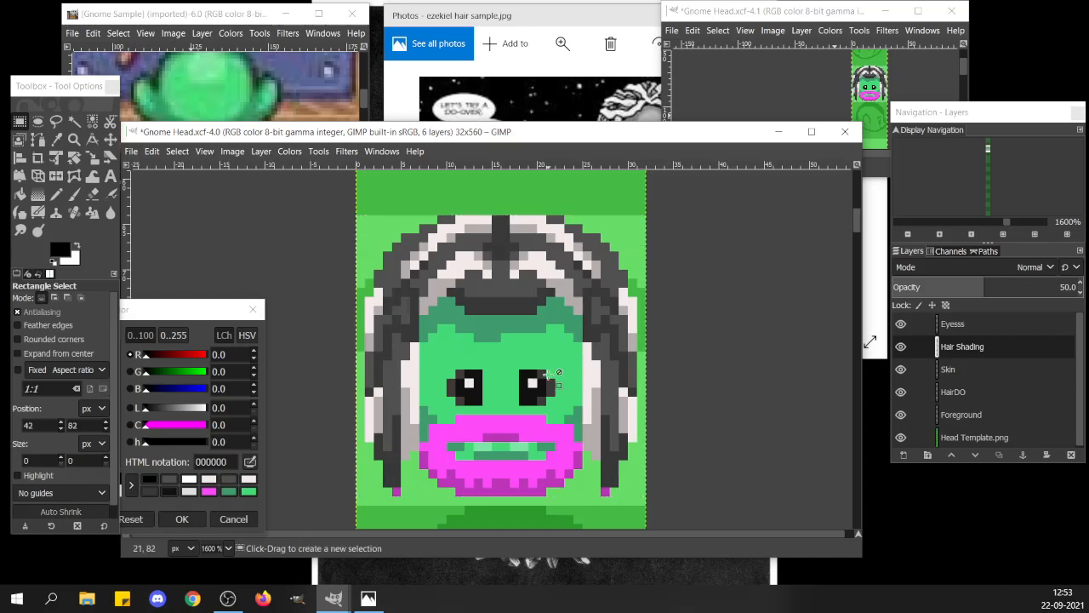
{"action": "scroll", "coordinate": [546, 374], "scroll_direction": "down", "scroll_amount": 4}
{"action": "scroll", "coordinate": [547, 374], "scroll_direction": "up", "scroll_amount": 5}
{"action": "scroll", "coordinate": [547, 374], "scroll_direction": "down", "scroll_amount": 3}
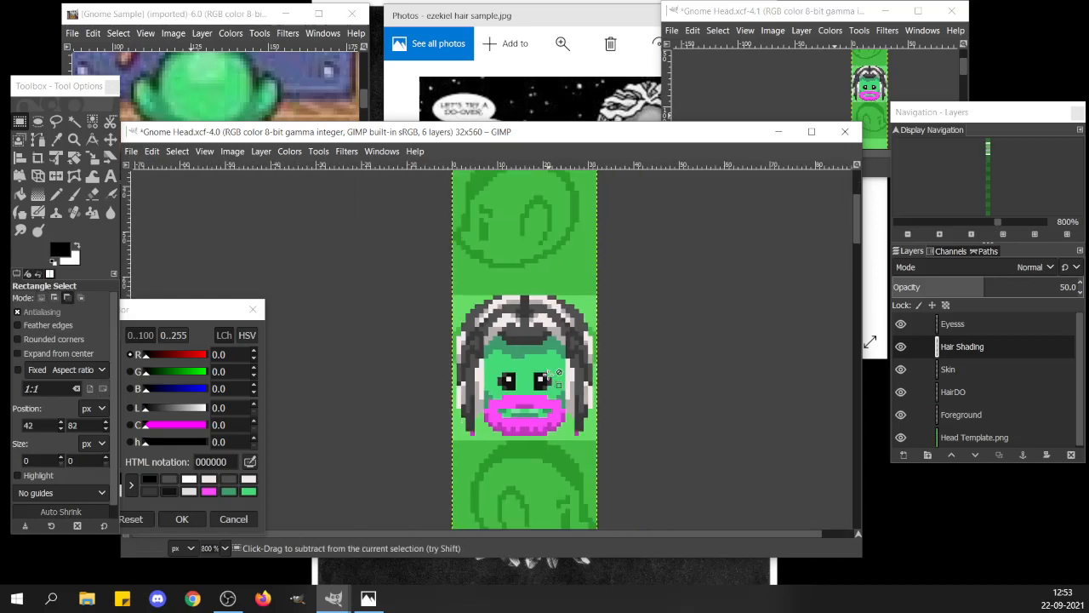
{"action": "scroll", "coordinate": [547, 374], "scroll_direction": "up", "scroll_amount": 3}
{"action": "scroll", "coordinate": [546, 374], "scroll_direction": "down", "scroll_amount": 5}
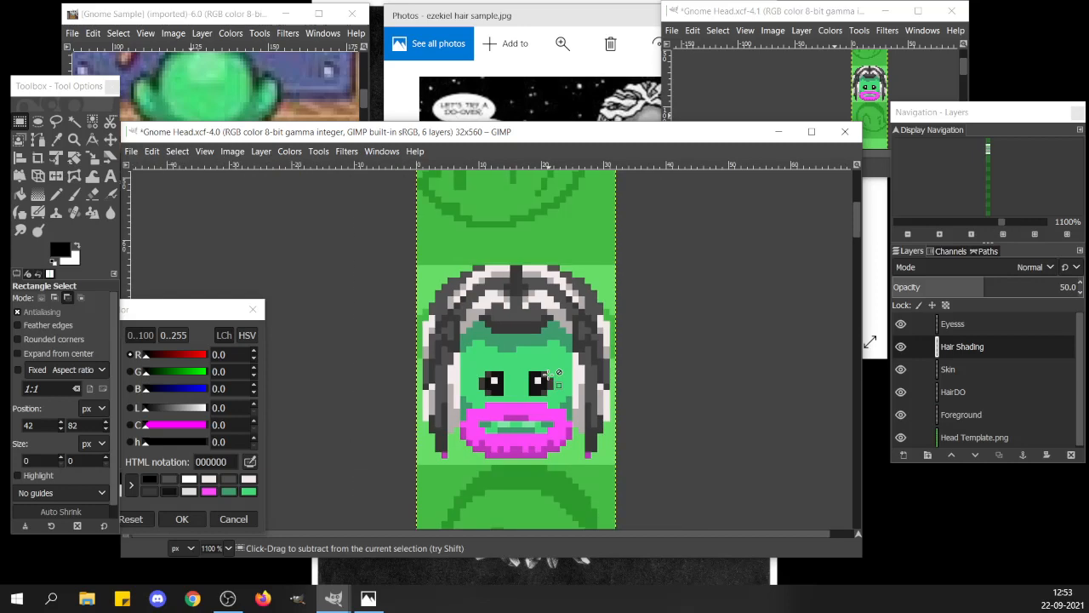
{"action": "scroll", "coordinate": [504, 430], "scroll_direction": "up", "scroll_amount": 7}
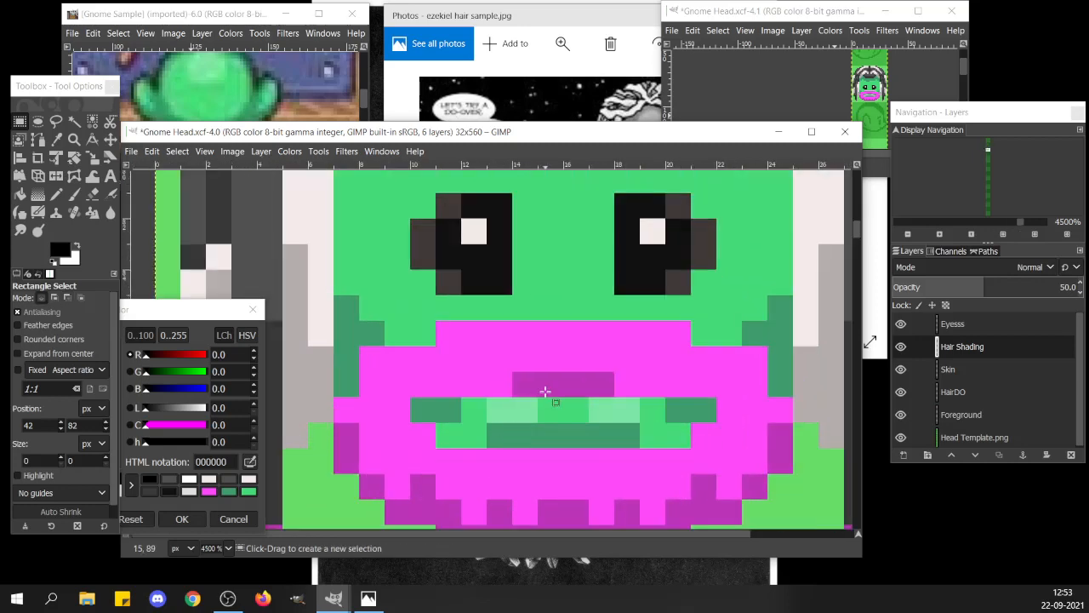
On the HairDO layer, paint over the magenta left half of the beard with the hair's dark grey 505050 using the Pencil.
{"action": "scroll", "coordinate": [547, 393], "scroll_direction": "down", "scroll_amount": 2}
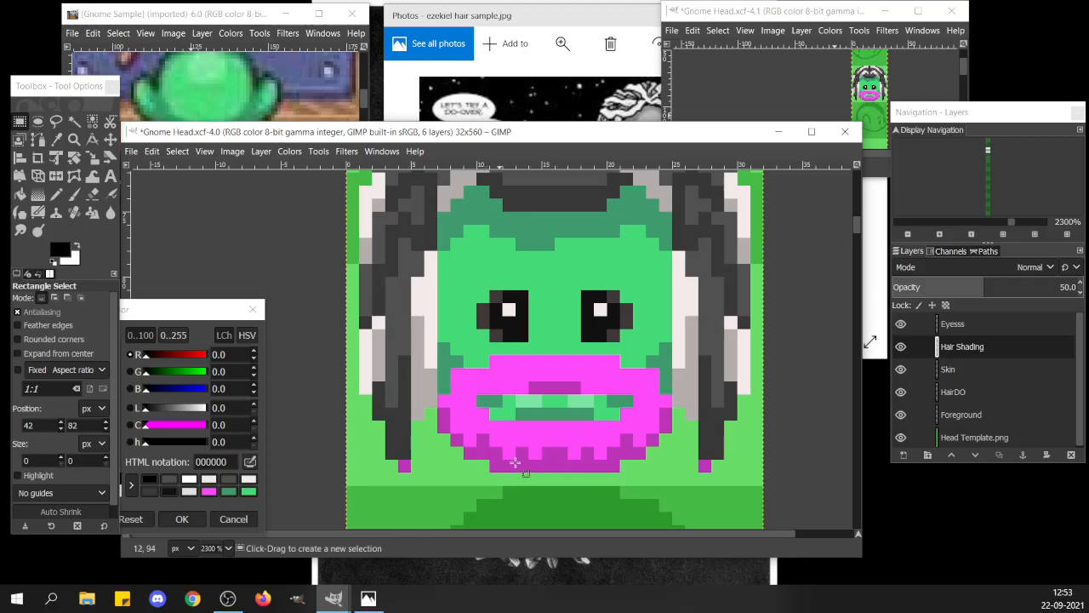
{"action": "key", "text": "n"}
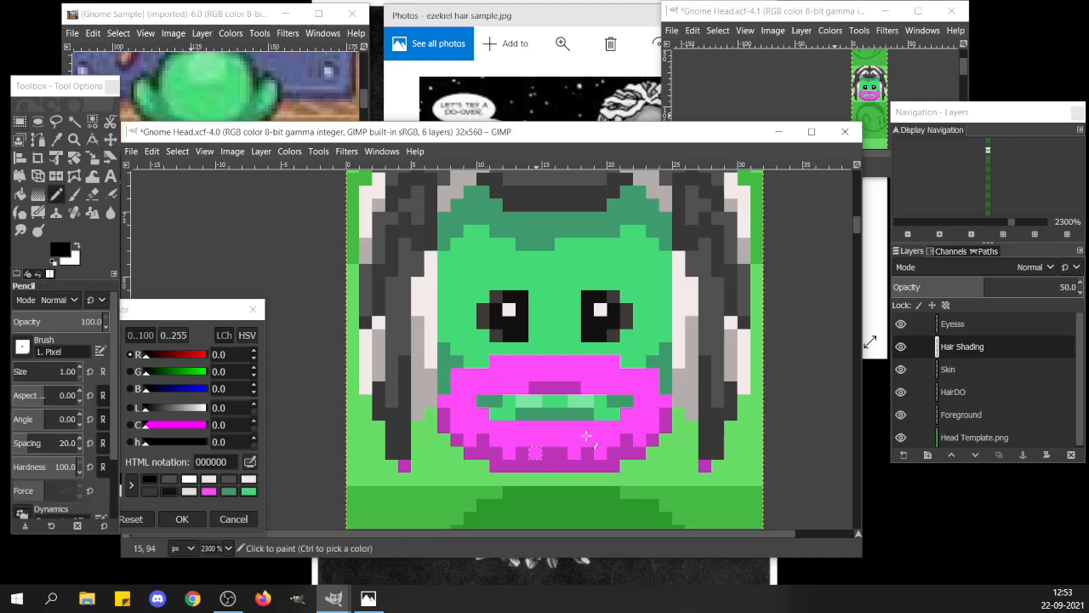
{"action": "key", "text": "ctrl"}
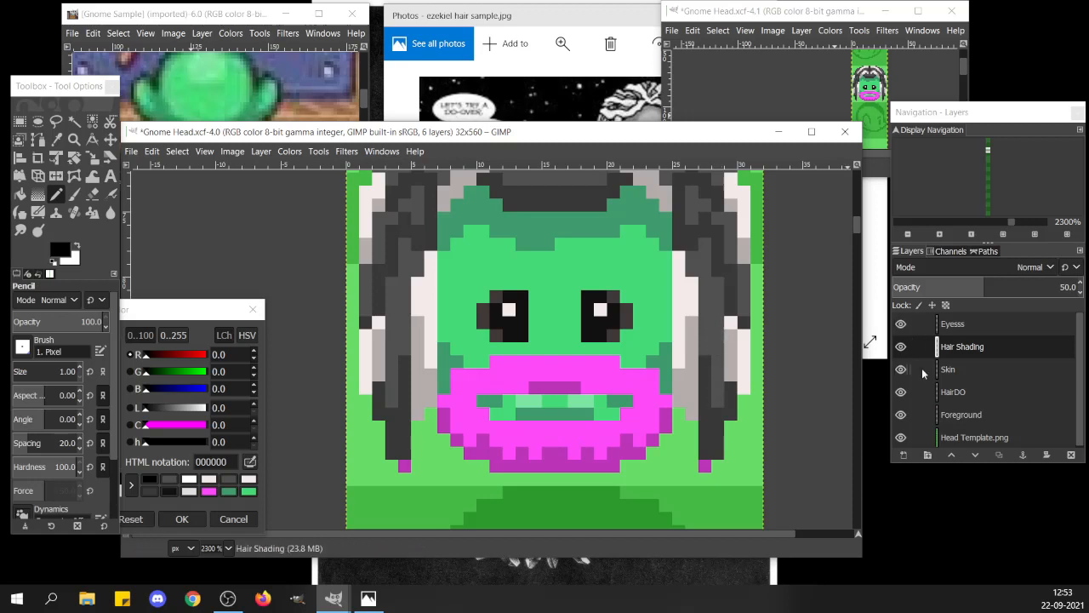
{"action": "left_click", "coordinate": [951, 393]}
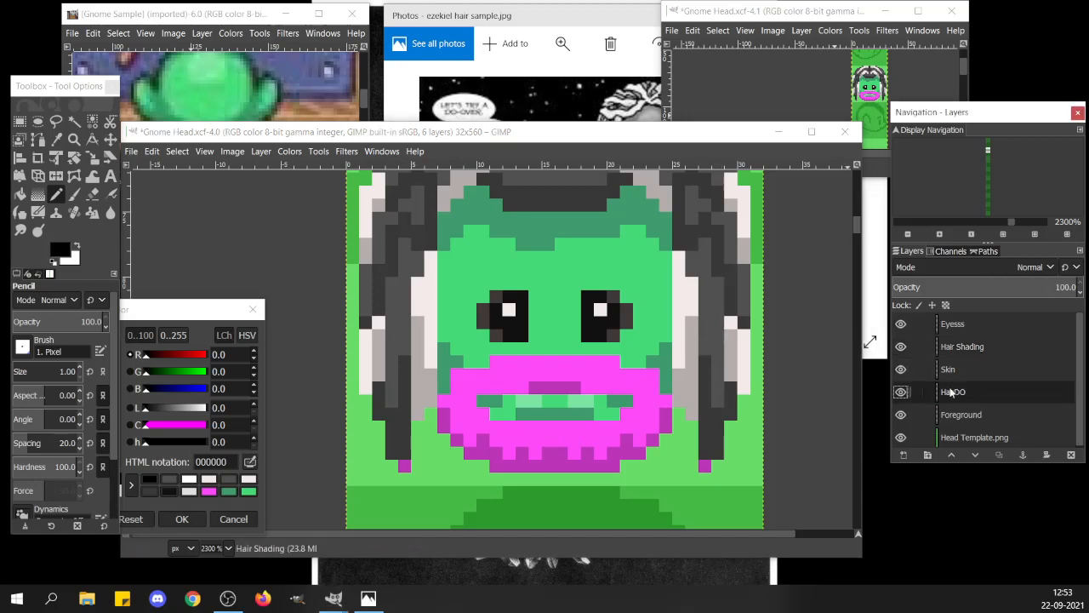
{"action": "left_click", "coordinate": [710, 304], "text": "ctrl"}
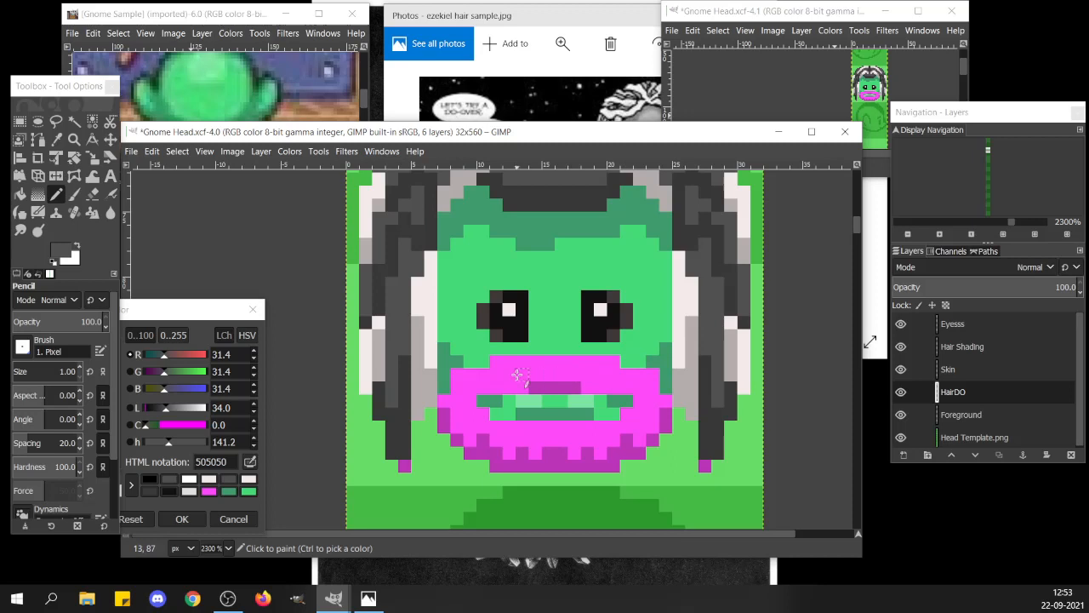
{"action": "left_click", "coordinate": [460, 387]}
{"action": "mouse_move", "coordinate": [465, 386]}
{"action": "left_mouse_down"}
{"action": "mouse_move", "coordinate": [584, 364]}
{"action": "mouse_move", "coordinate": [566, 379]}
{"action": "mouse_move", "coordinate": [499, 364]}
{"action": "mouse_move", "coordinate": [517, 368]}
{"action": "mouse_move", "coordinate": [524, 387]}
{"action": "mouse_move", "coordinate": [448, 405]}
{"action": "mouse_move", "coordinate": [457, 377]}
{"action": "mouse_move", "coordinate": [461, 414]}
{"action": "mouse_move", "coordinate": [480, 419]}
{"action": "mouse_move", "coordinate": [476, 452]}
{"action": "mouse_move", "coordinate": [444, 413]}
{"action": "mouse_move", "coordinate": [491, 430]}
{"action": "mouse_move", "coordinate": [551, 429]}
{"action": "mouse_move", "coordinate": [552, 465]}
{"action": "mouse_move", "coordinate": [501, 465]}
{"action": "mouse_move", "coordinate": [500, 439]}
{"action": "mouse_move", "coordinate": [534, 439]}
{"action": "mouse_move", "coordinate": [530, 457]}
{"action": "mouse_move", "coordinate": [502, 455]}
{"action": "left_mouse_up"}
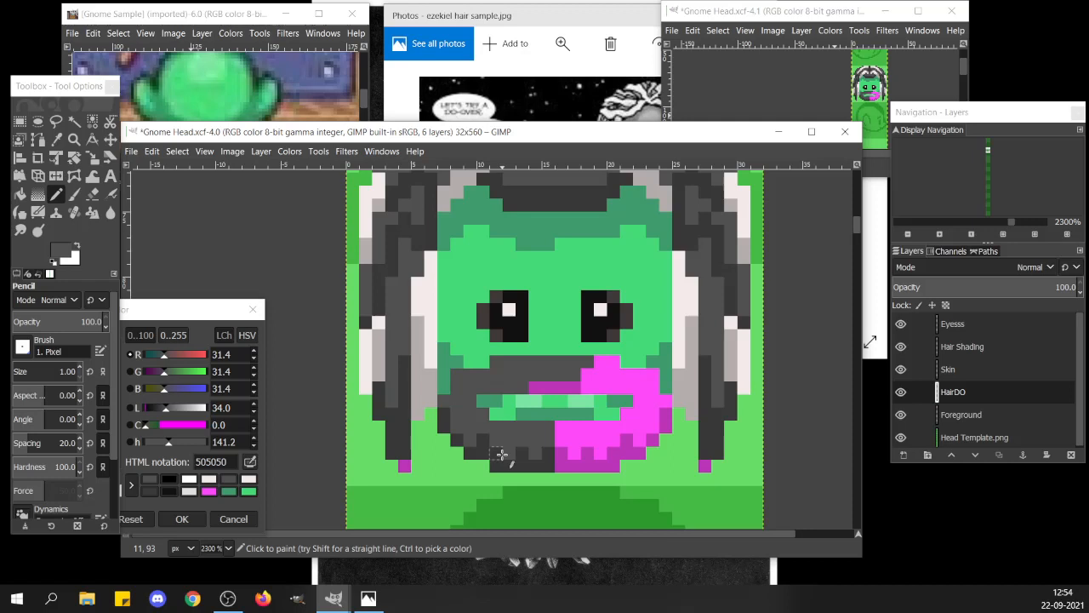
{"action": "left_click_drag", "start_coordinate": [551, 390], "coordinate": [536, 389]}
Copy the left half of the beard, paste it as a floating selection and flip it horizontally.
{"action": "key", "text": "r"}
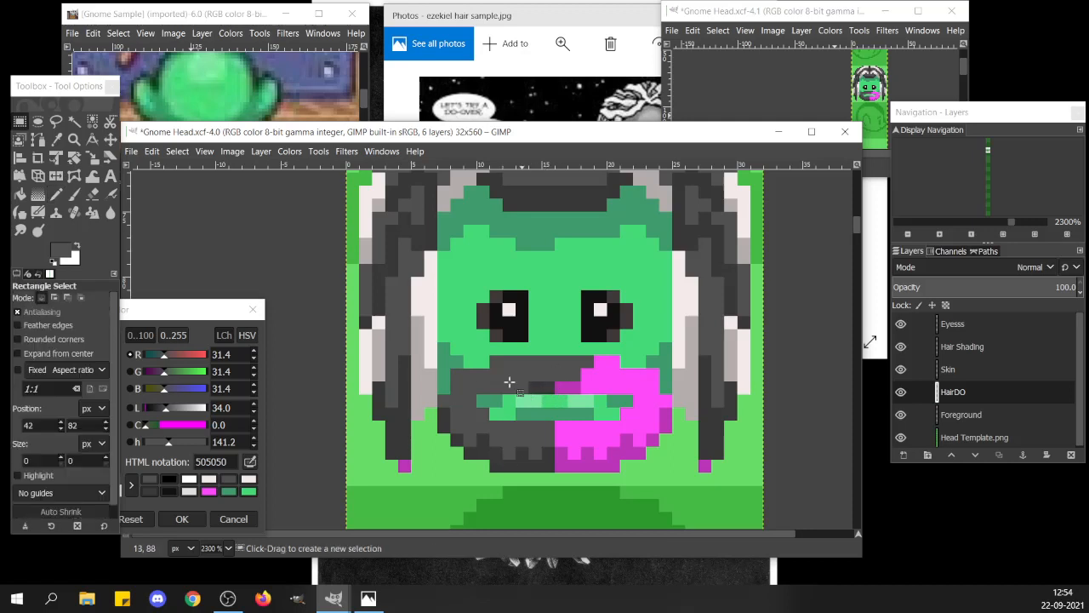
{"action": "left_click_drag", "start_coordinate": [437, 352], "coordinate": [560, 492]}
{"action": "key", "text": "ctrl+c"}
{"action": "key", "text": "ctrl+v"}
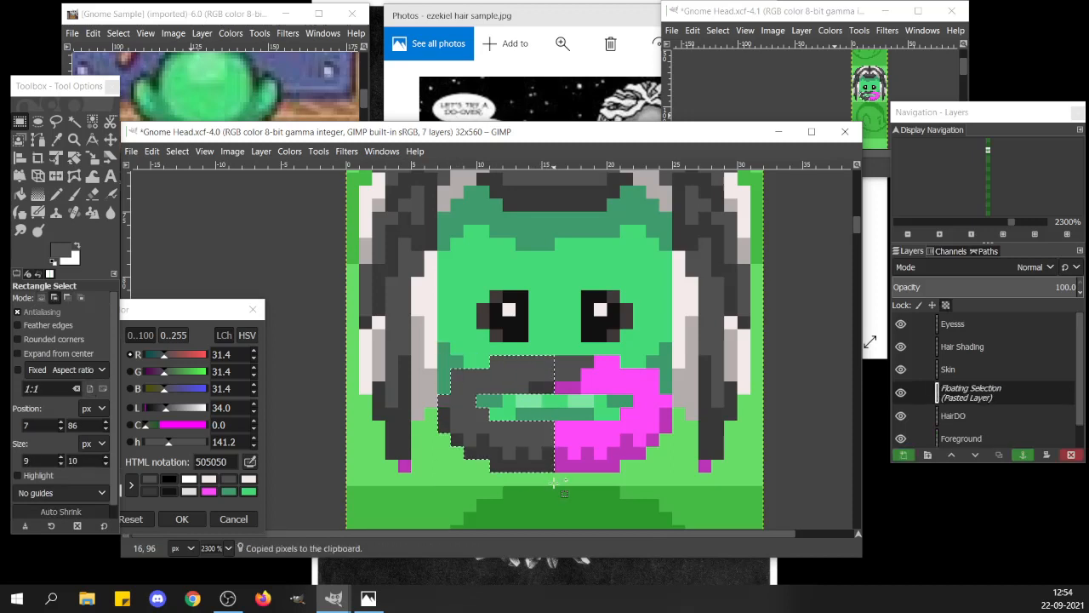
{"action": "key", "text": "shift+f"}
{"action": "left_click", "coordinate": [533, 458]}
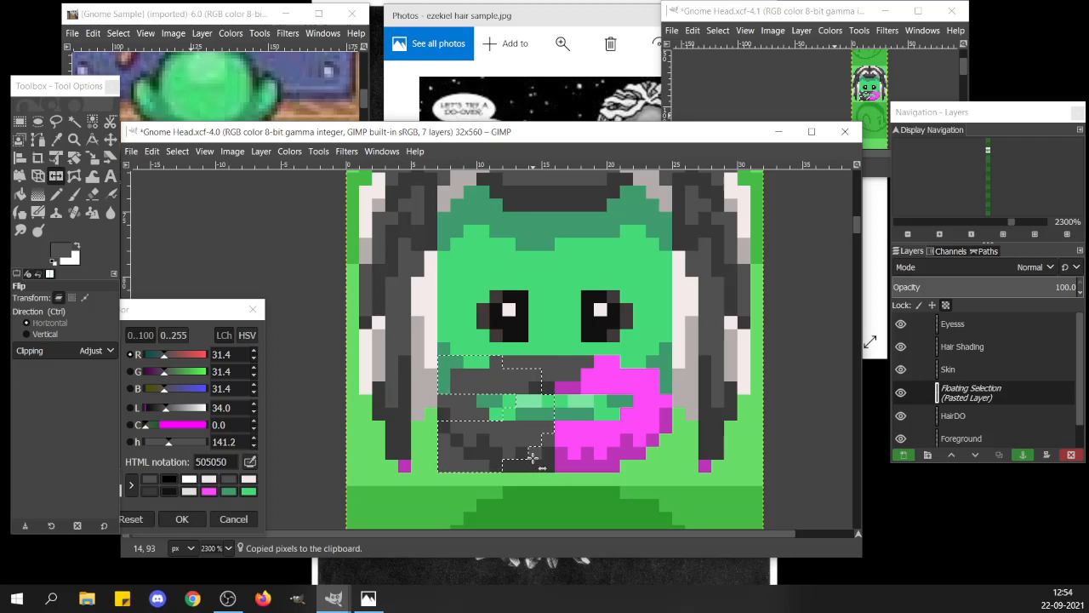
Align the flipped beard half with the right side of the face and anchor it to the HairDO layer.
{"action": "key", "text": "m"}
{"action": "key", "text": "Right"}
{"action": "key", "text": "Right"}
{"action": "key", "text": "Right"}
{"action": "key", "text": "Right"}
{"action": "key", "text": "Right"}
{"action": "key", "text": "Right"}
{"action": "key", "text": "Right"}
{"action": "key", "text": "Right"}
{"action": "key", "text": "Right"}
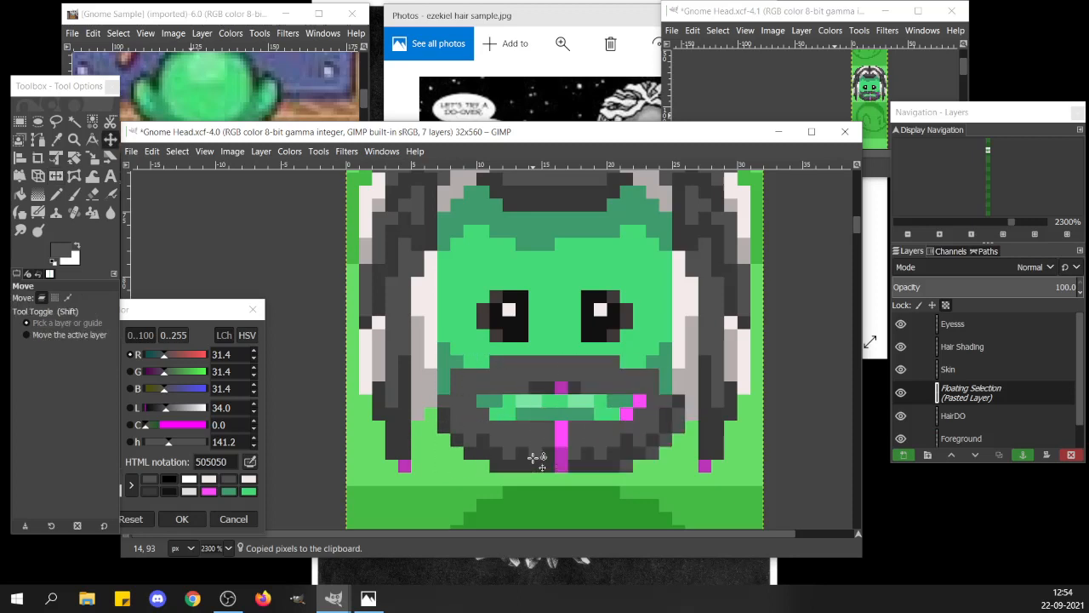
{"action": "key", "text": "ctrl+h"}
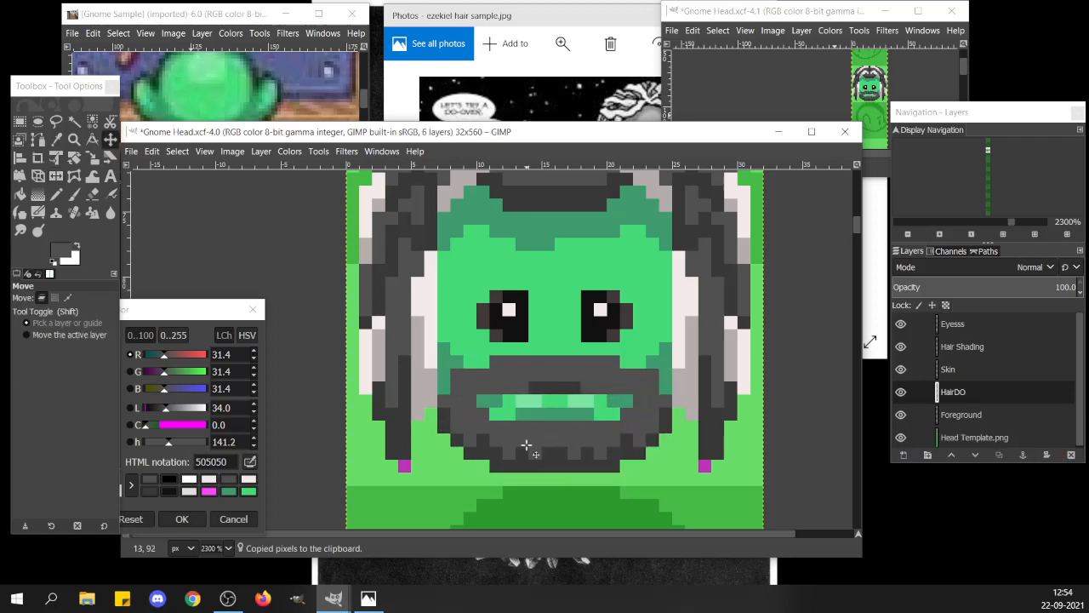
Compare the head sprite with the beard in the ezekiel hair sample.jpg reference in Photos.
{"action": "scroll", "coordinate": [550, 413], "scroll_direction": "down", "scroll_amount": 7}
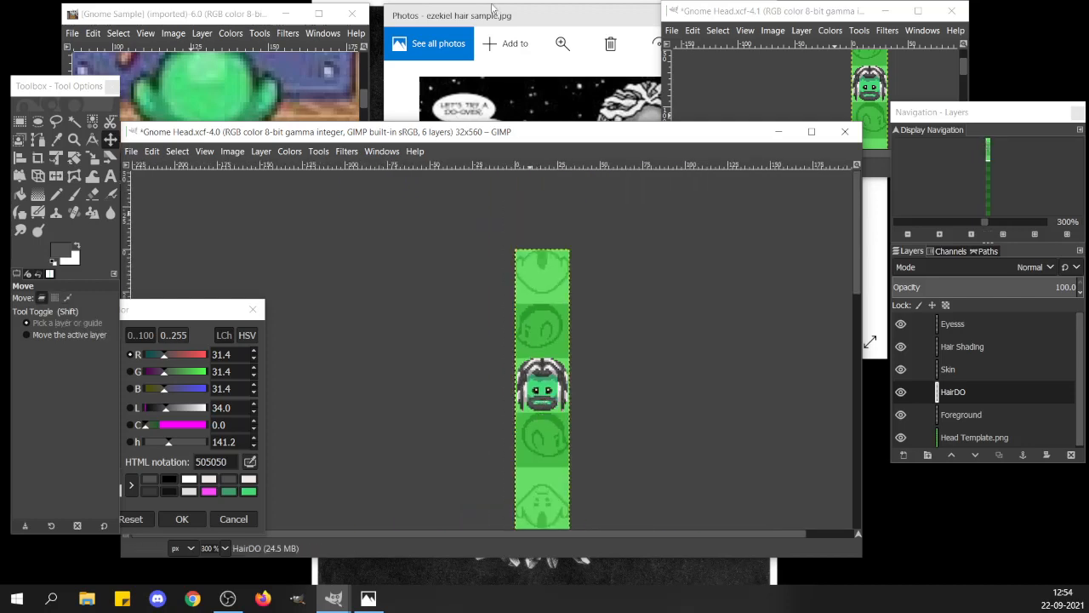
{"action": "left_click", "coordinate": [549, 15]}
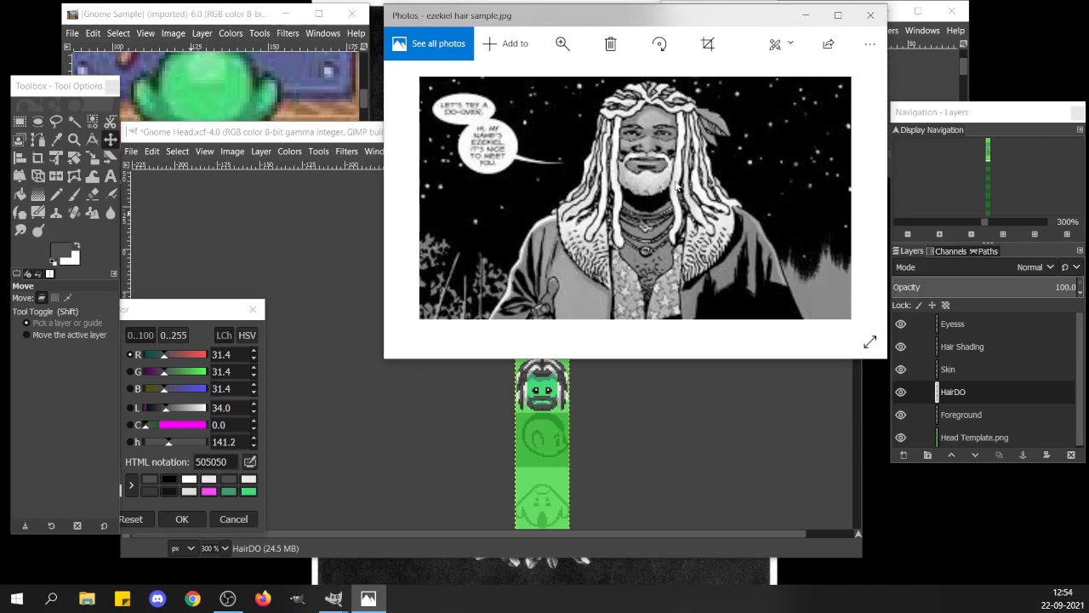
{"action": "left_click", "coordinate": [618, 418]}
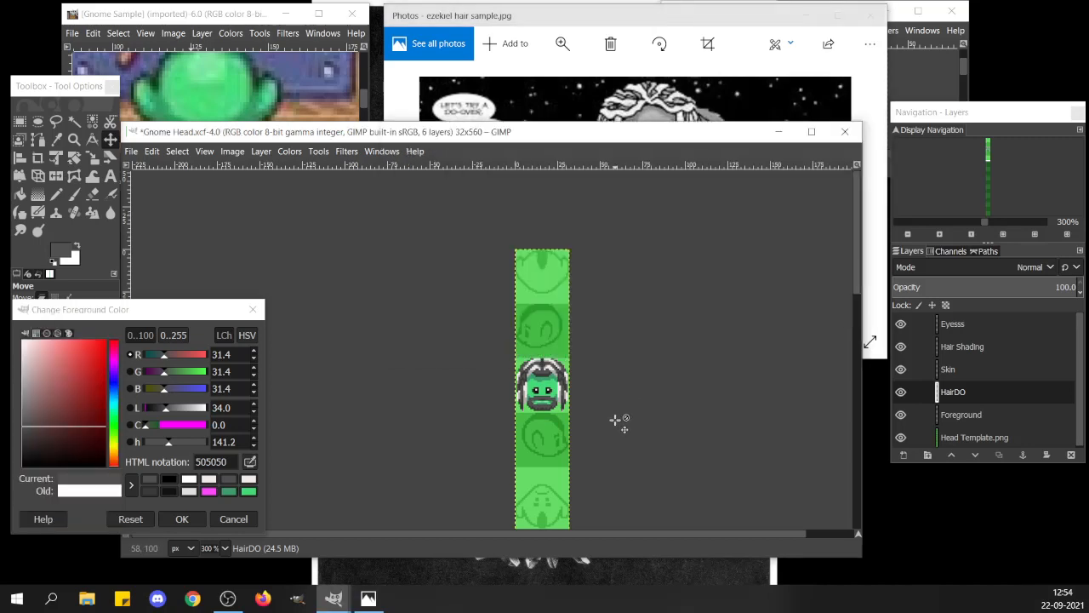
Bucket-fill the whole beard with the off-white f4ebeb sampled from the hair.
{"action": "scroll", "coordinate": [553, 393], "scroll_direction": "up", "scroll_amount": 5}
{"action": "scroll", "coordinate": [553, 393], "scroll_direction": "up", "scroll_amount": 4}
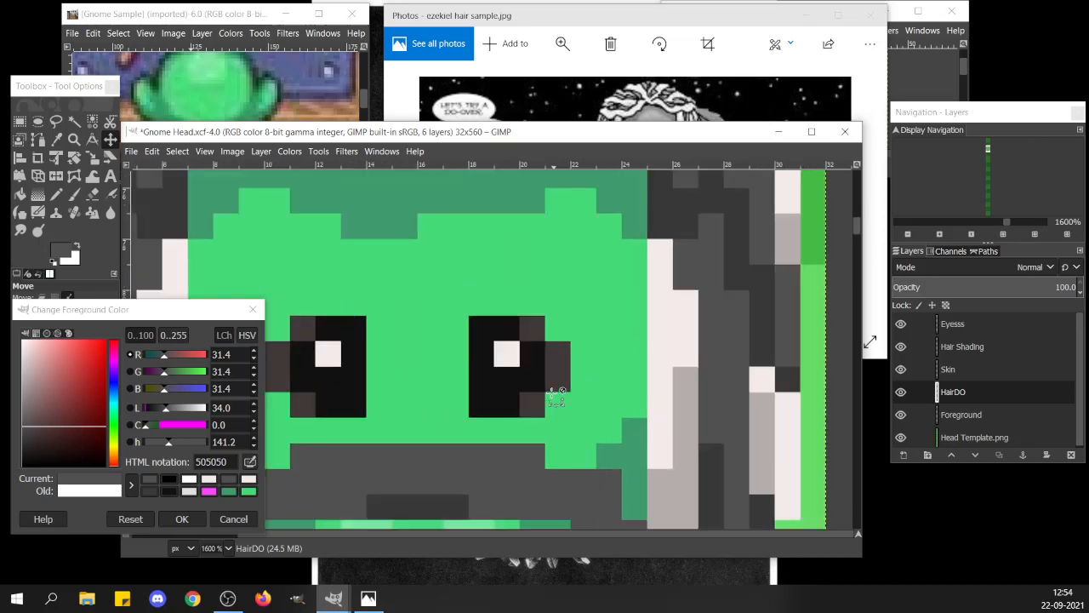
{"action": "scroll", "coordinate": [553, 395], "scroll_direction": "down", "scroll_amount": 2}
{"action": "key", "text": "n"}
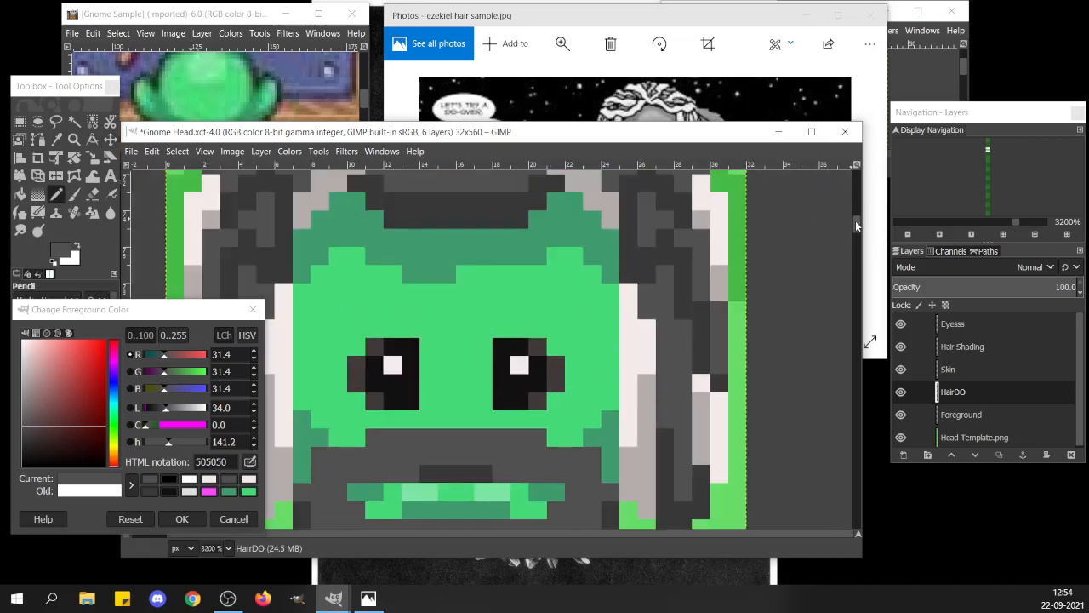
{"action": "left_click_drag", "start_coordinate": [856, 221], "coordinate": [855, 223]}
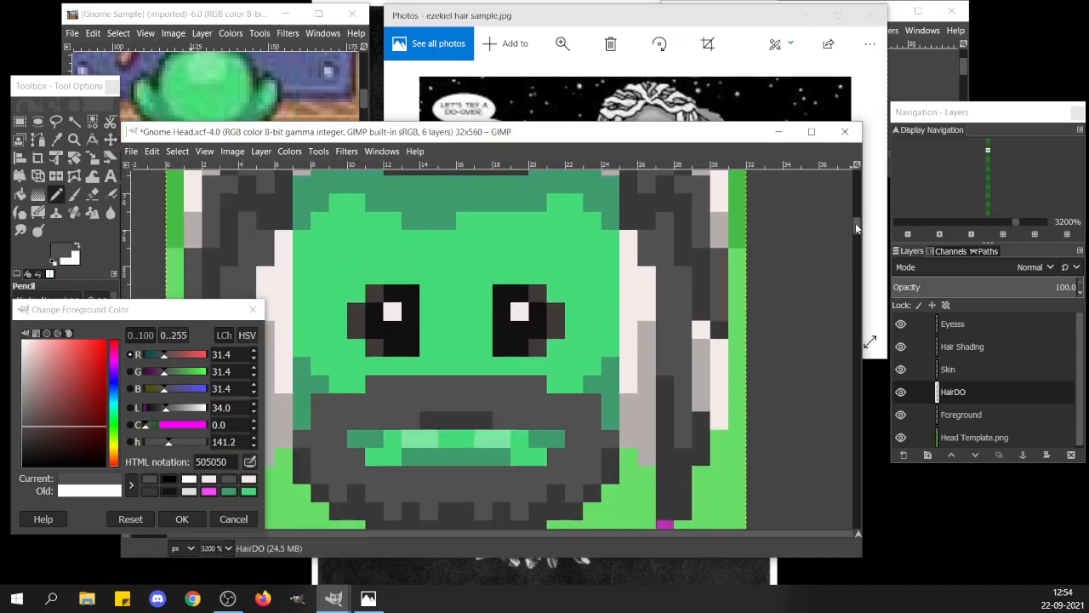
{"action": "left_click", "coordinate": [629, 311], "text": "ctrl"}
{"action": "key", "text": "shift+b"}
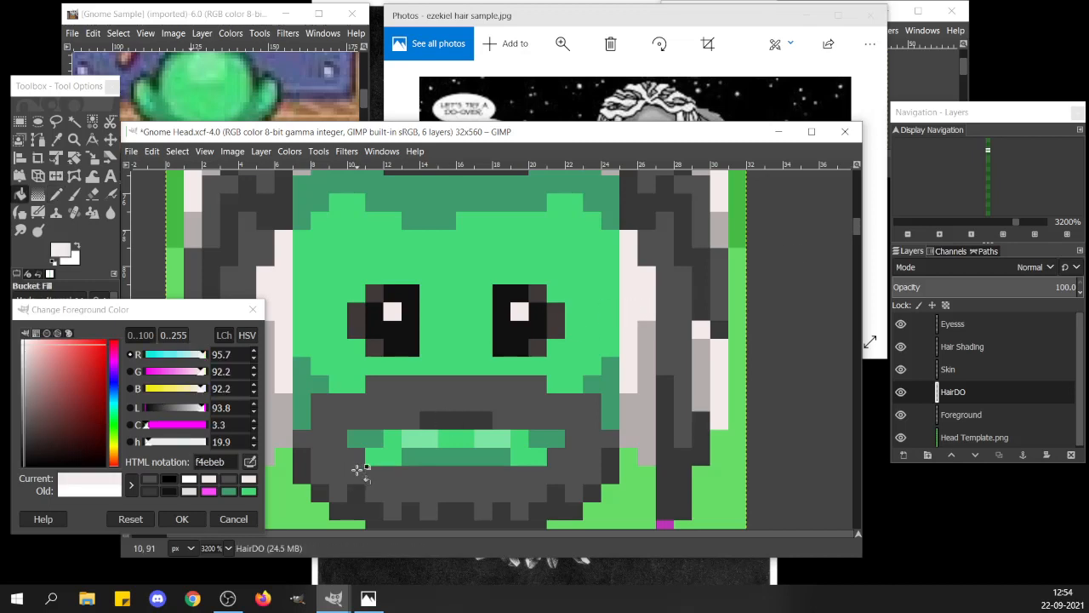
{"action": "left_click", "coordinate": [334, 426]}
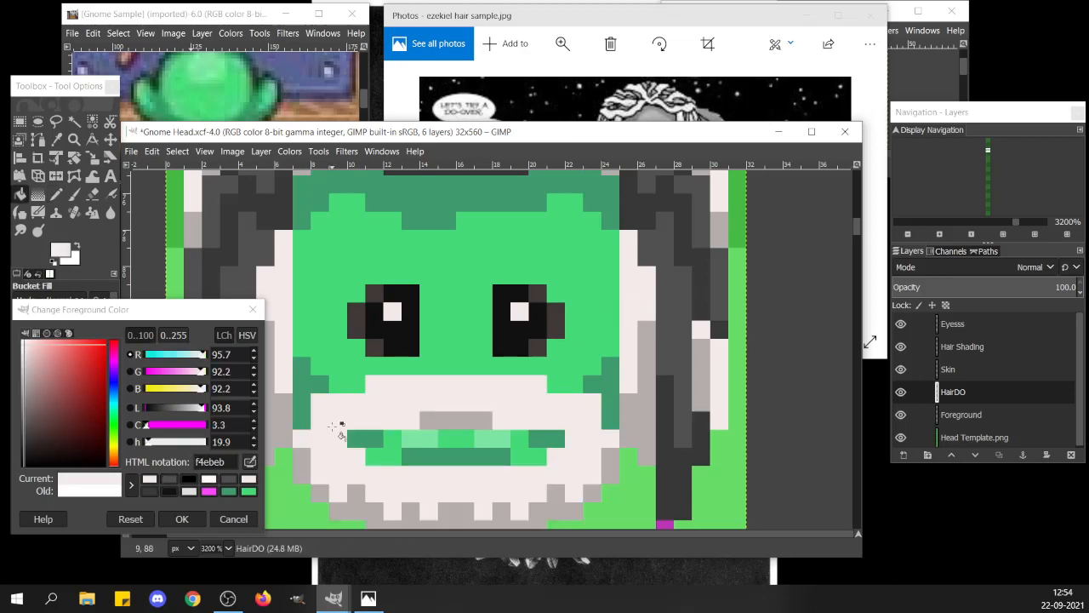
Paint the magenta pixels at the tips of both outer dreadlocks dark grey 505050.
{"action": "scroll", "coordinate": [334, 427], "scroll_direction": "down", "scroll_amount": 10}
{"action": "scroll", "coordinate": [334, 427], "scroll_direction": "up", "scroll_amount": 11}
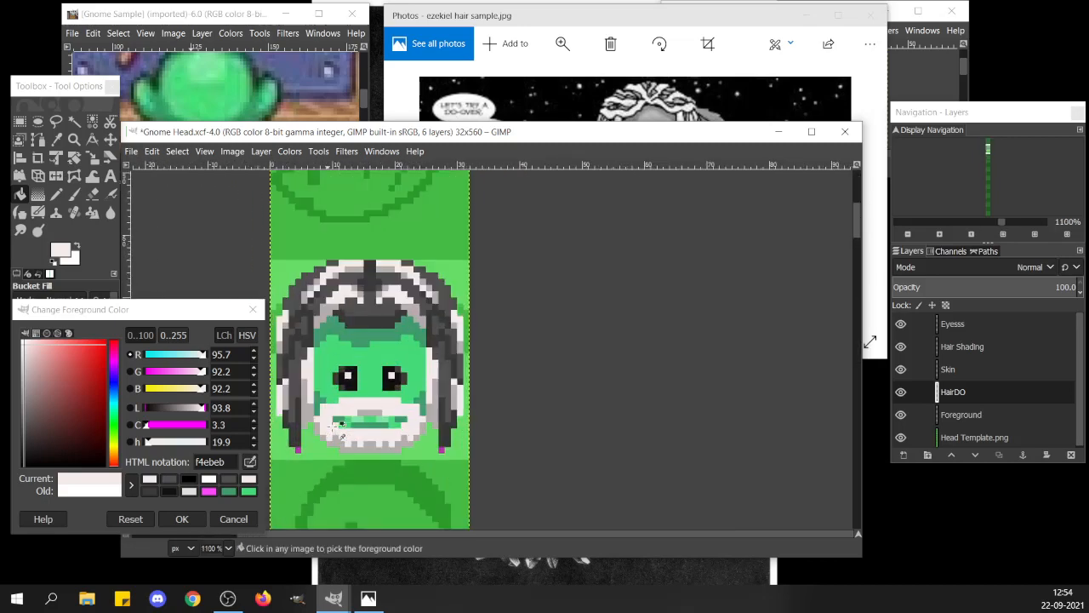
{"action": "scroll", "coordinate": [335, 426], "scroll_direction": "down", "scroll_amount": 3}
{"action": "scroll", "coordinate": [335, 427], "scroll_direction": "up", "scroll_amount": 1}
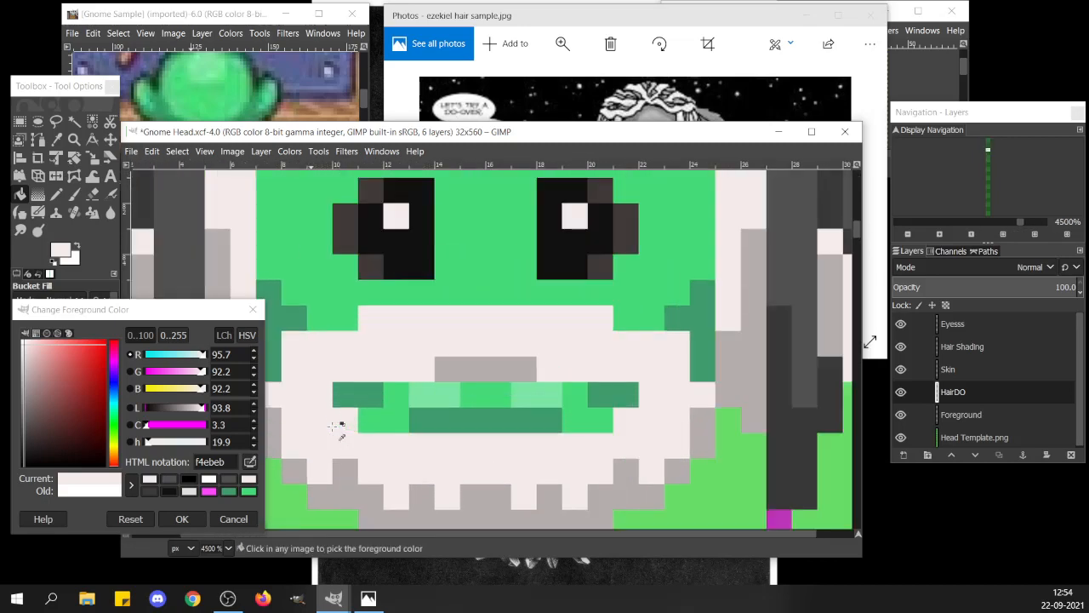
{"action": "scroll", "coordinate": [335, 427], "scroll_direction": "down", "scroll_amount": 2}
{"action": "key", "text": "n"}
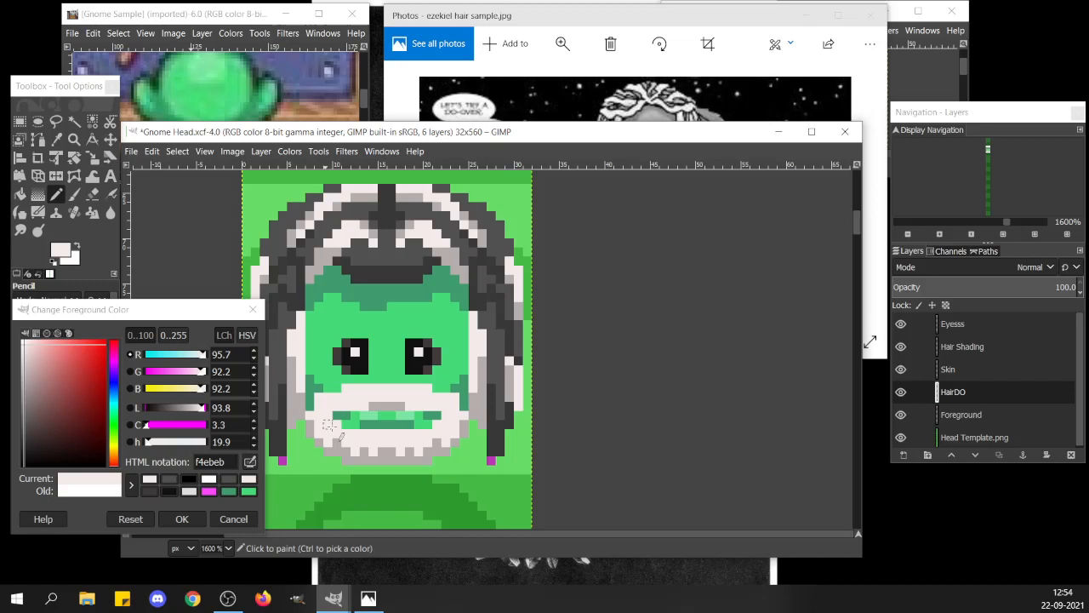
{"action": "left_click", "coordinate": [496, 438], "text": "ctrl"}
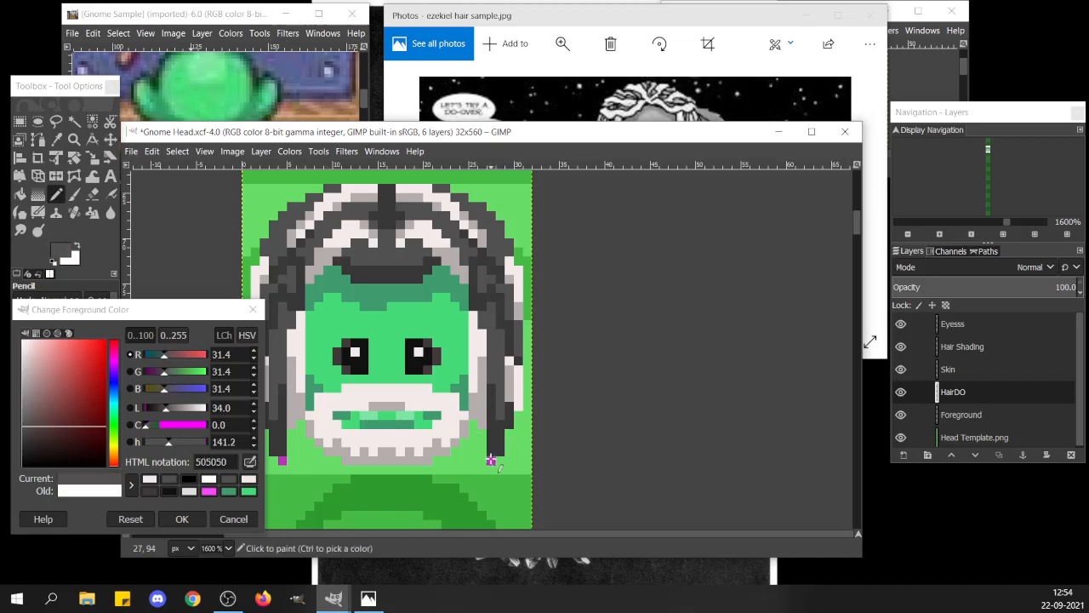
{"action": "left_click", "coordinate": [491, 460]}
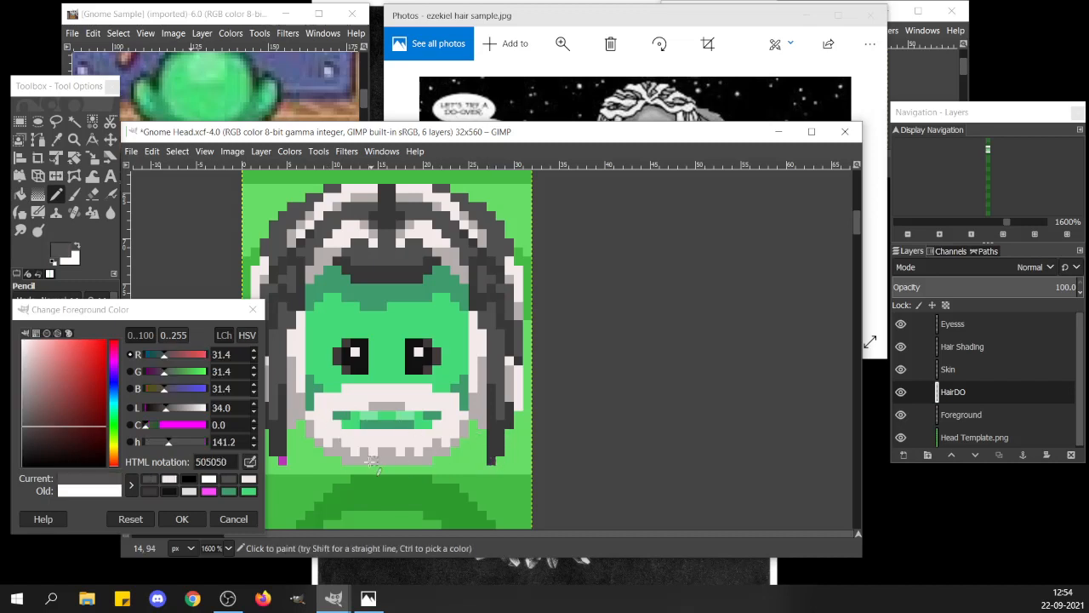
{"action": "left_click", "coordinate": [281, 461]}
Try dark grey 505050 streaks on the left half of the beard and undo them.
{"action": "left_click", "coordinate": [346, 458]}
{"action": "left_click", "coordinate": [347, 434]}
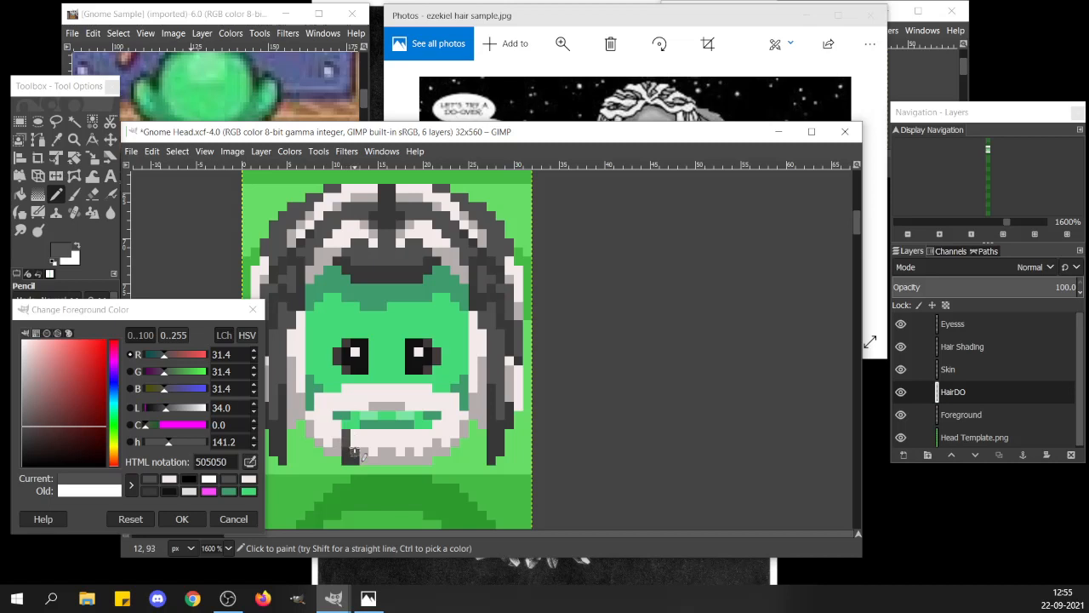
{"action": "left_click", "coordinate": [355, 445]}
{"action": "left_click_drag", "start_coordinate": [320, 442], "coordinate": [307, 424]}
{"action": "left_click", "coordinate": [919, 88]}
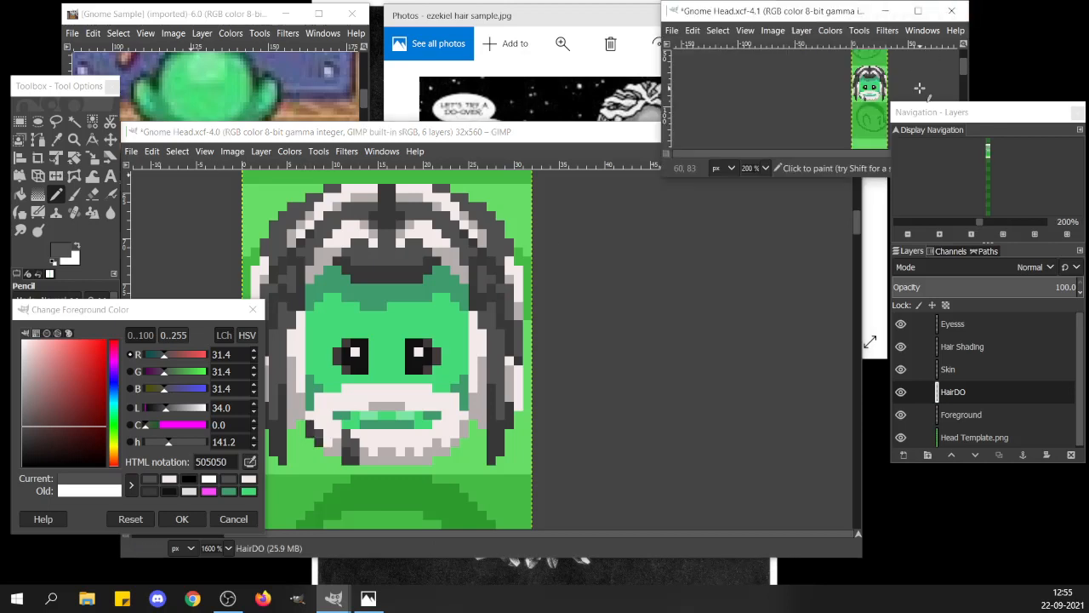
{"action": "key", "text": "ctrl"}
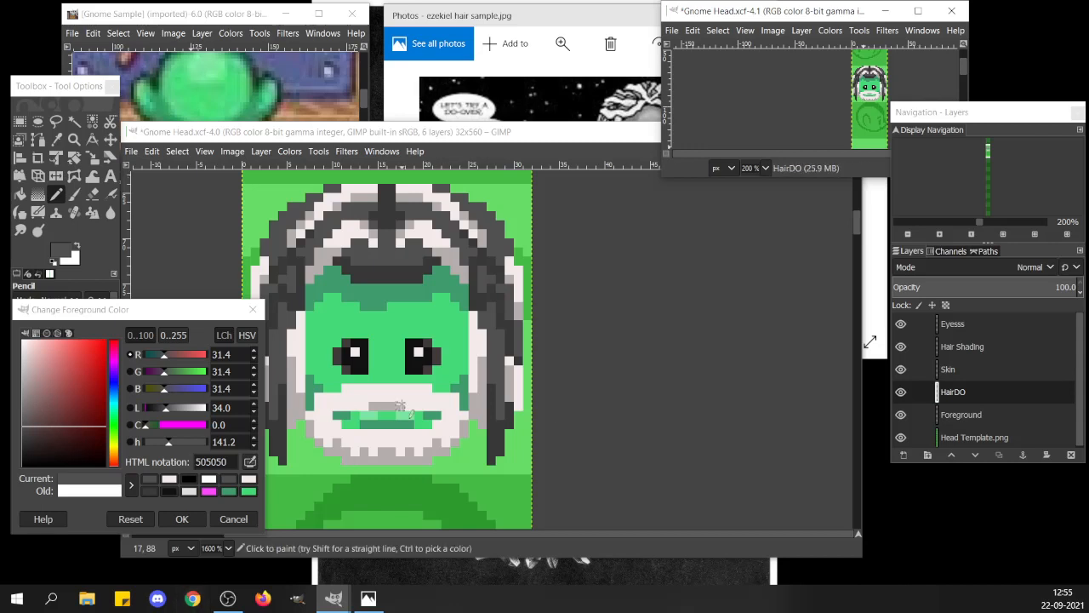
Examine the front-facing head with its hair and beard at several zoom levels.
{"action": "scroll", "coordinate": [400, 406], "scroll_direction": "down", "scroll_amount": 4}
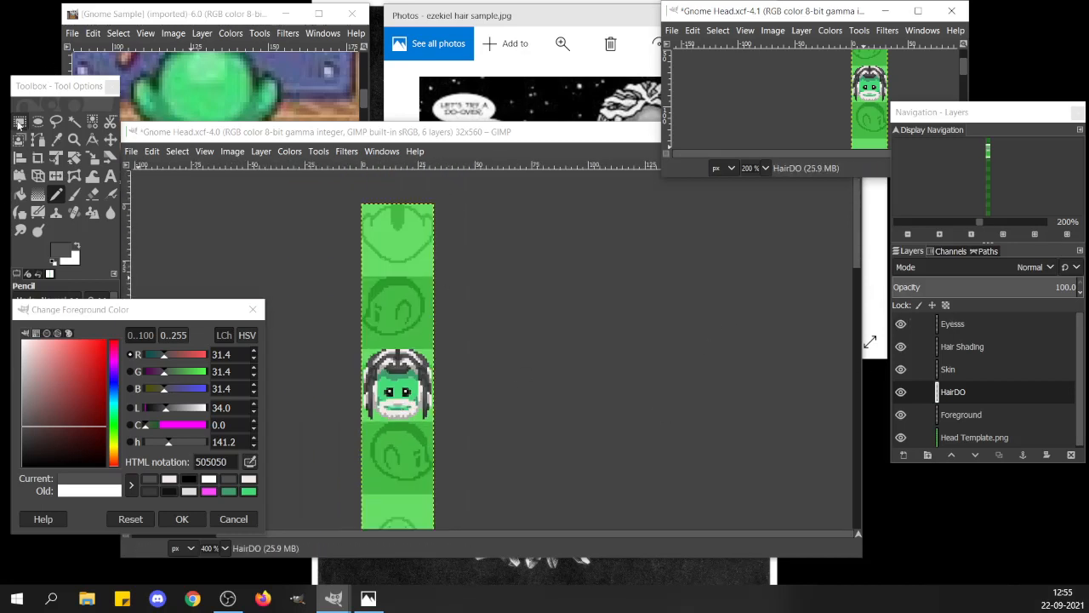
{"action": "left_click", "coordinate": [20, 121]}
{"action": "left_click", "coordinate": [412, 363]}
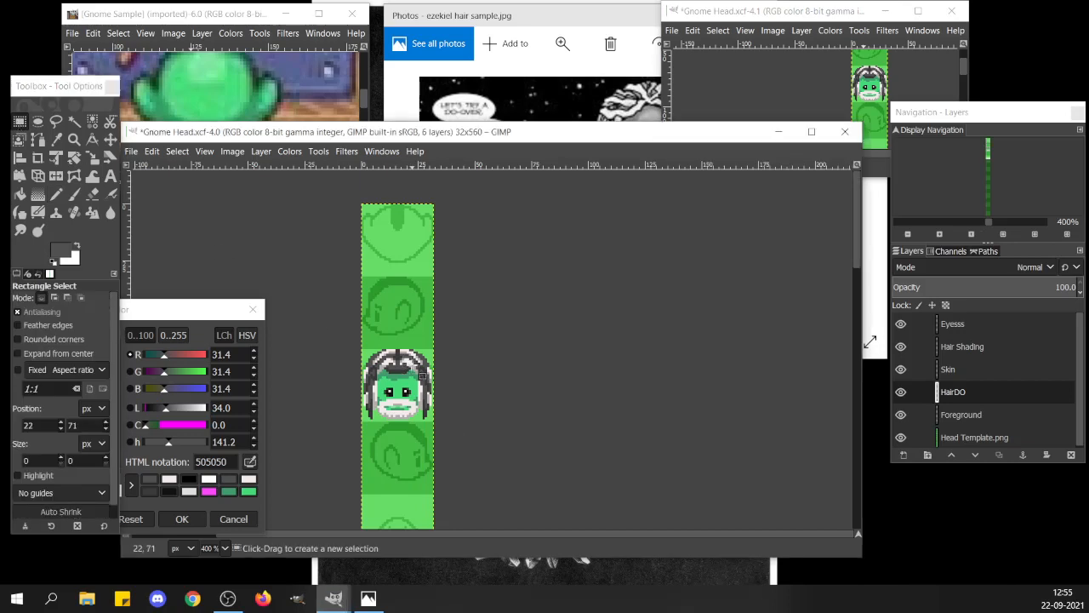
{"action": "scroll", "coordinate": [408, 388], "scroll_direction": "up", "scroll_amount": 4, "text": "ctrl"}
{"action": "scroll", "coordinate": [410, 388], "scroll_direction": "down", "scroll_amount": 4, "text": "ctrl"}
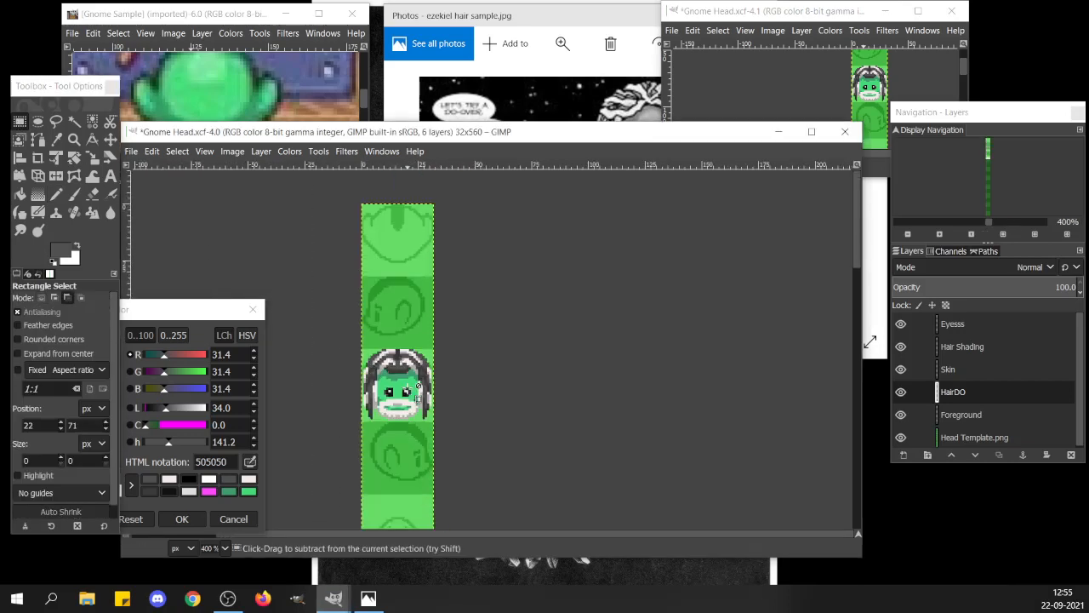
{"action": "scroll", "coordinate": [409, 388], "scroll_direction": "up", "scroll_amount": 4, "text": "ctrl"}
{"action": "scroll", "coordinate": [408, 387], "scroll_direction": "down", "scroll_amount": 3, "text": "ctrl"}
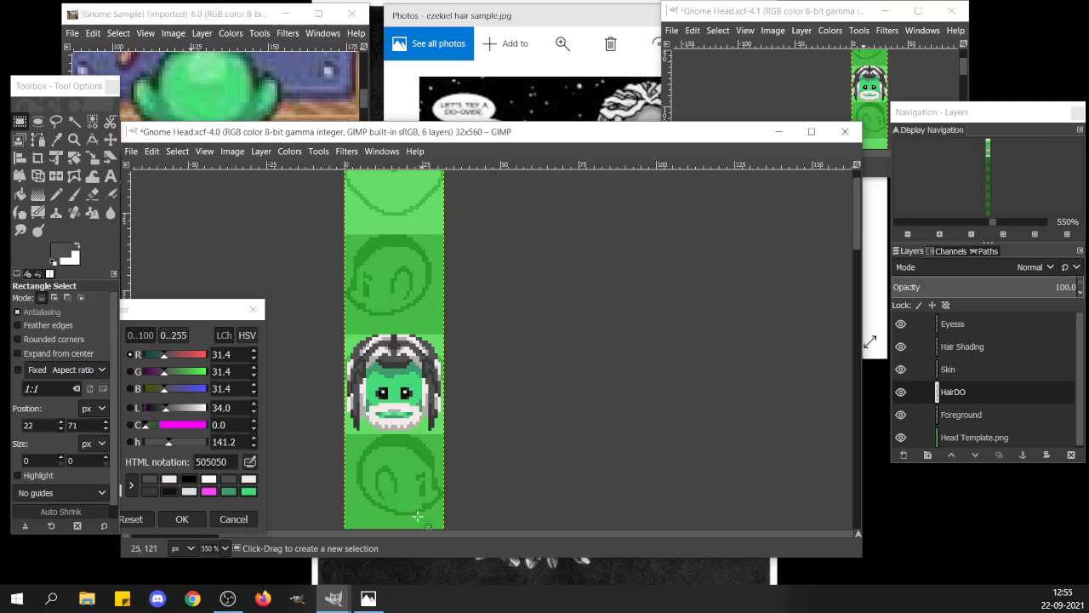
{"action": "scroll", "coordinate": [384, 532], "scroll_direction": "left", "scroll_amount": 3}
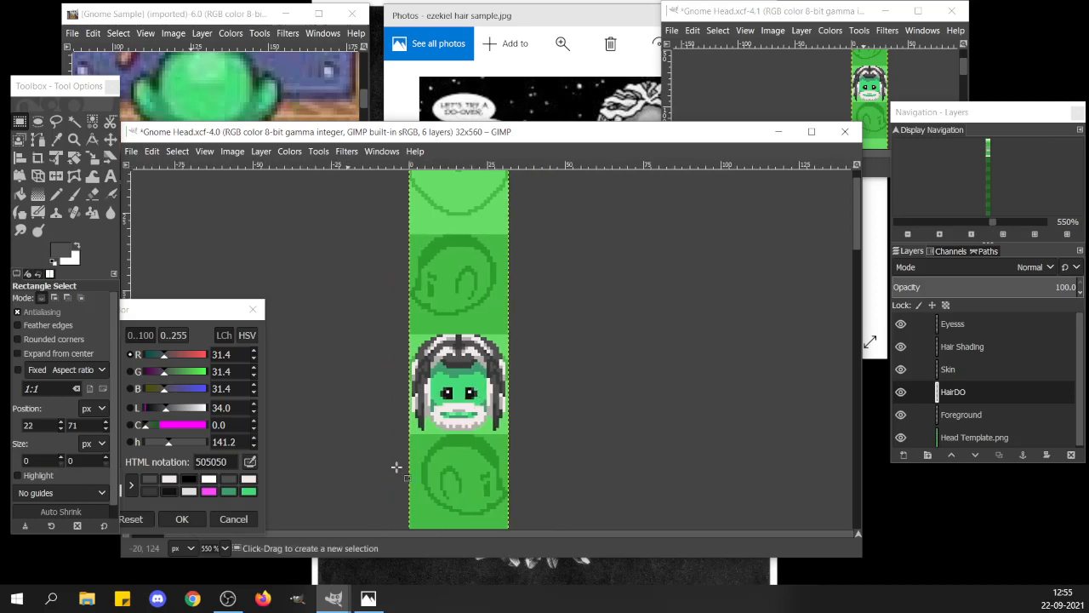
Try a short off-white f4ebeb eyebrow above the left eye on the Eyesss layer, using the colour sampled from the beard.
{"action": "scroll", "coordinate": [444, 389], "scroll_direction": "up", "scroll_amount": 1, "text": "ctrl"}
{"action": "scroll", "coordinate": [435, 388], "scroll_direction": "up", "scroll_amount": 4, "text": "ctrl"}
{"action": "scroll", "coordinate": [436, 390], "scroll_direction": "down", "scroll_amount": 2, "text": "ctrl"}
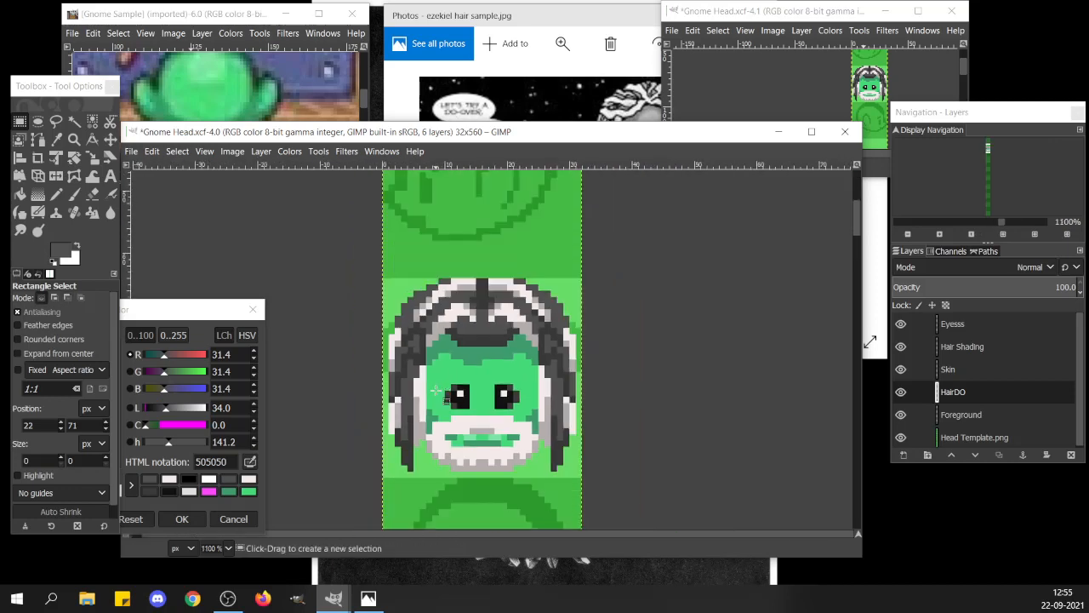
{"action": "key", "text": "n"}
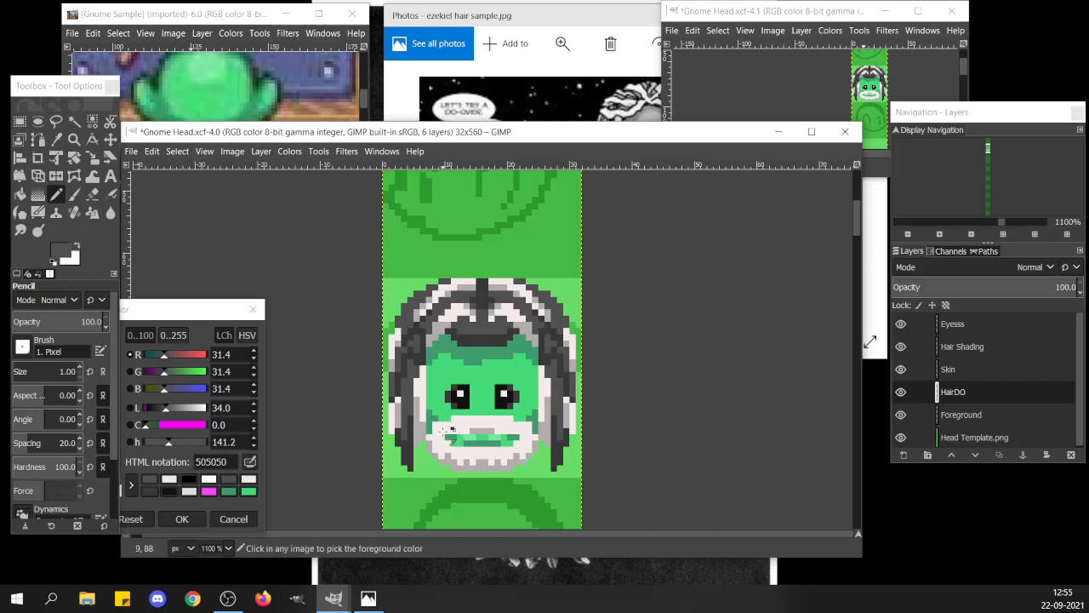
{"action": "left_click", "coordinate": [451, 430], "text": "ctrl"}
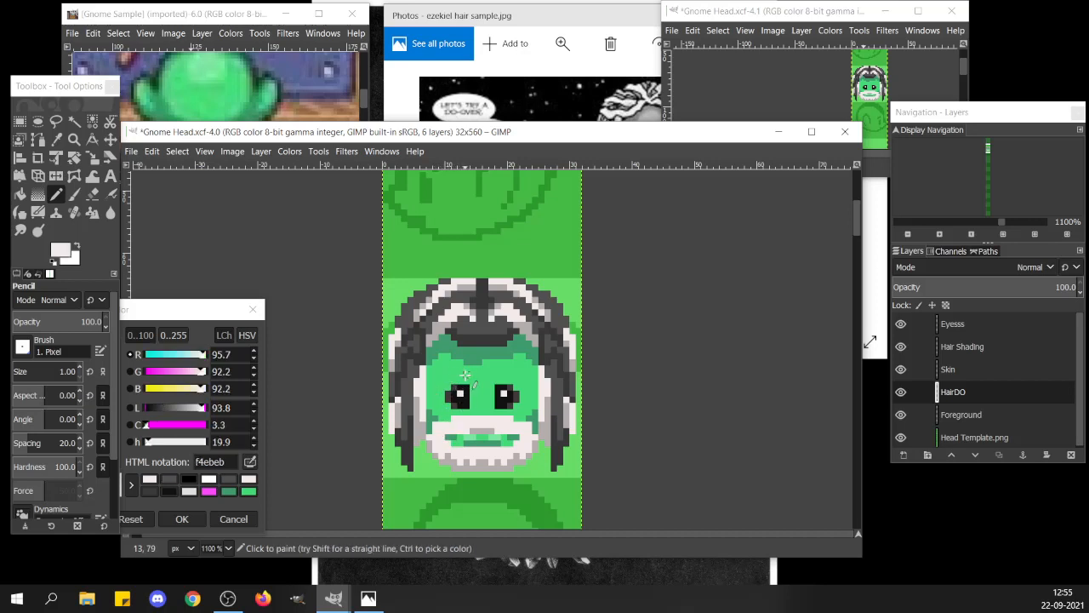
{"action": "left_click", "coordinate": [953, 331]}
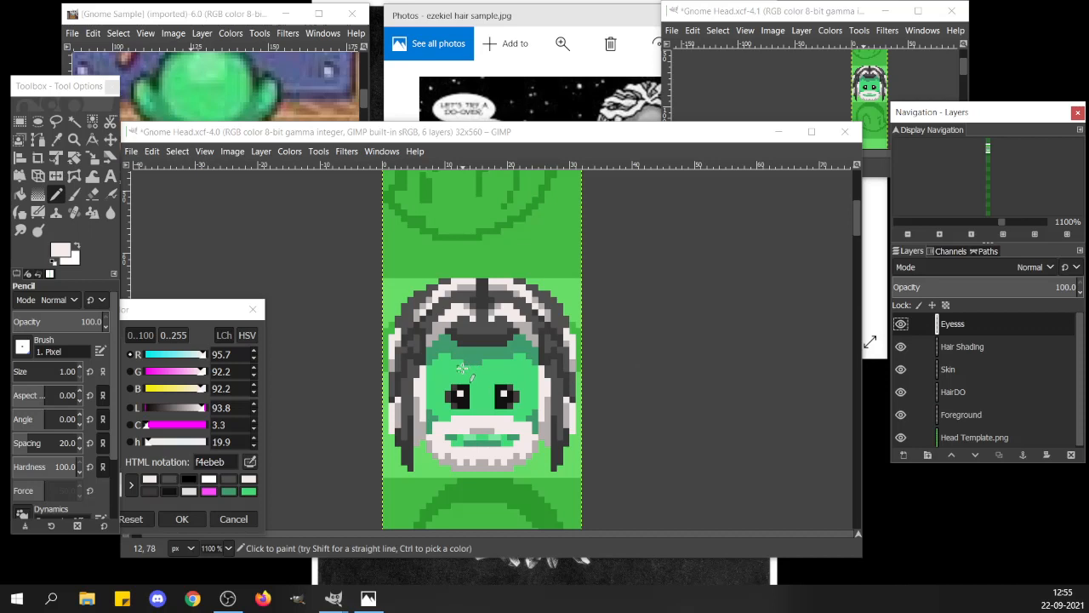
{"action": "left_click_drag", "start_coordinate": [465, 374], "coordinate": [454, 375]}
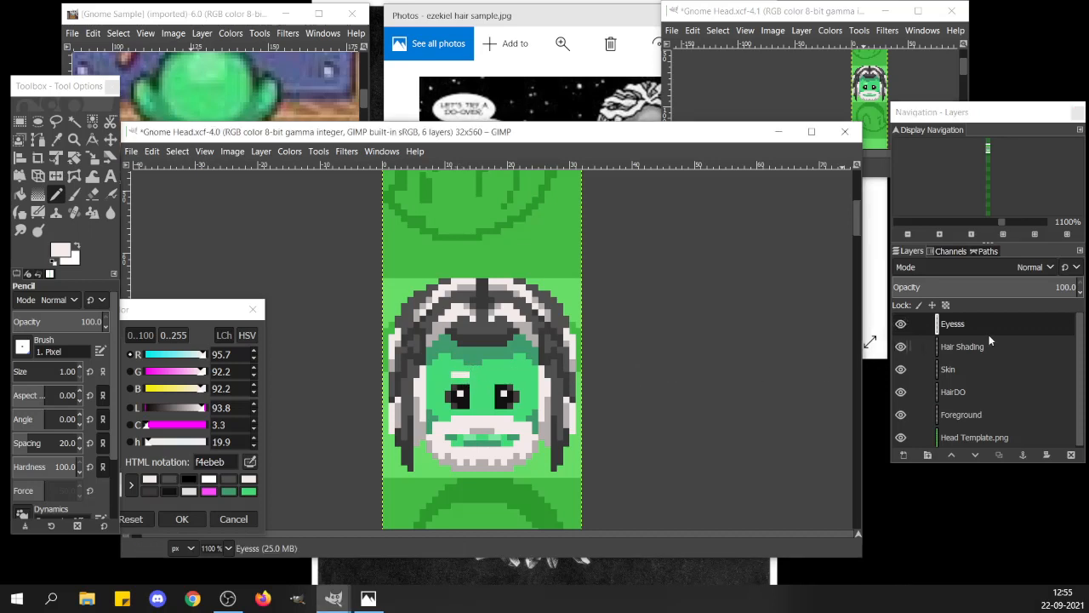
Try a short dark grey 505050 eyebrow above the right eye on the Eyesss layer, sampling the grey from the HairDO layer.
{"action": "left_click", "coordinate": [957, 392]}
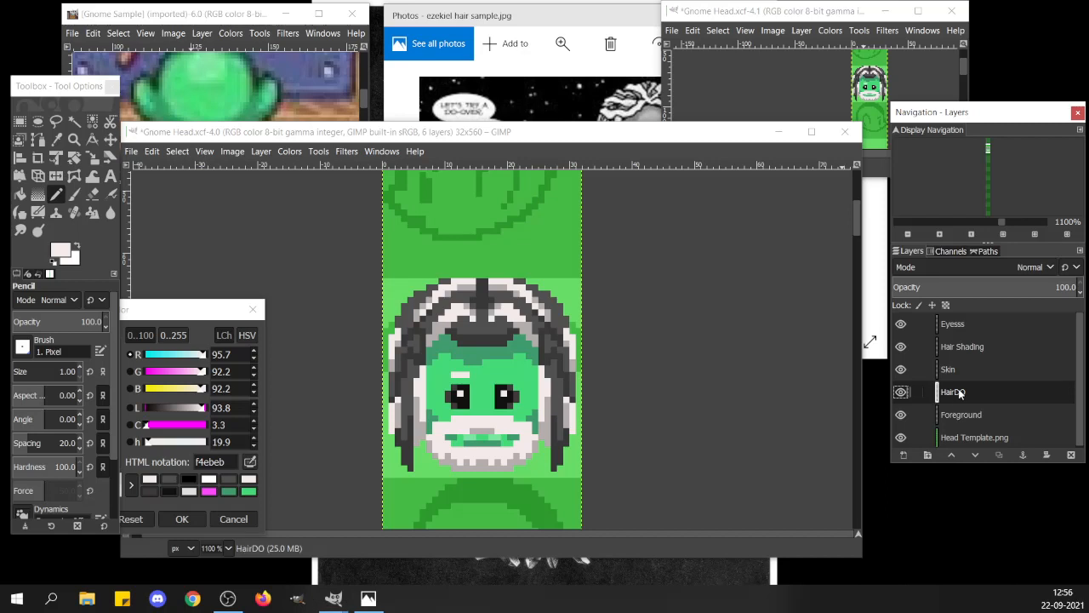
{"action": "left_click", "coordinate": [546, 323], "text": "ctrl"}
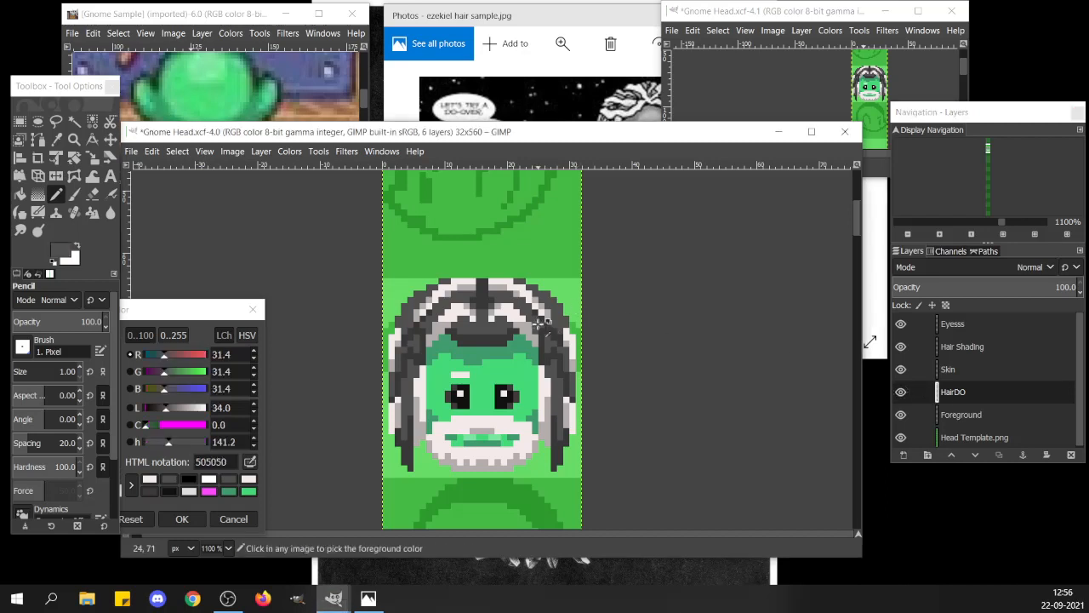
{"action": "left_click", "coordinate": [955, 323]}
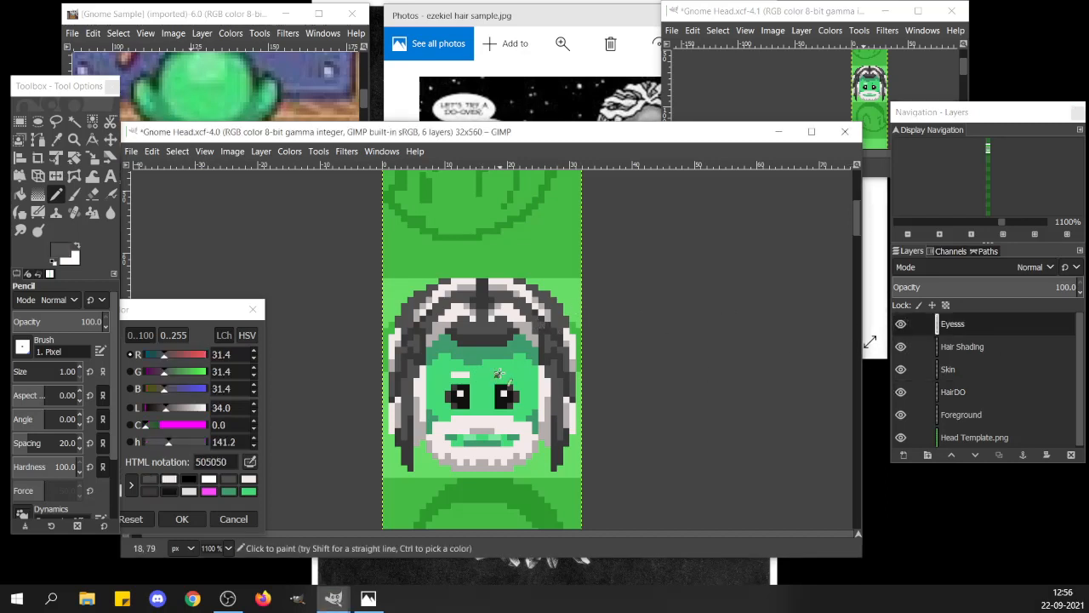
{"action": "left_click_drag", "start_coordinate": [496, 374], "coordinate": [515, 375]}
Try the right eyebrow in off-white f4ebeb, sampled from the left eyebrow.
{"action": "left_click", "coordinate": [463, 375], "text": "ctrl"}
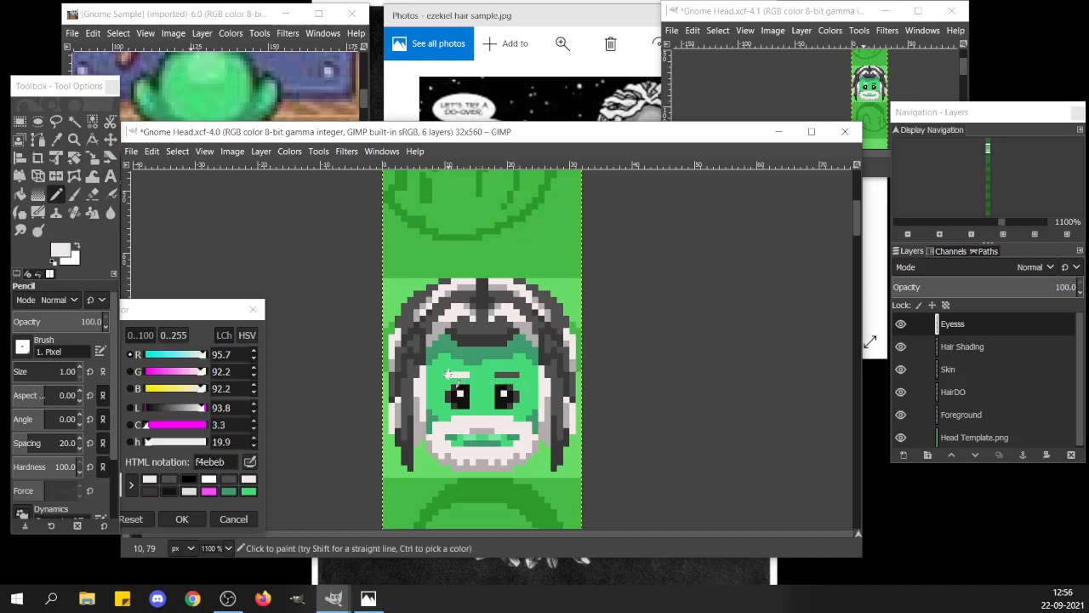
{"action": "scroll", "coordinate": [448, 375], "scroll_direction": "down", "scroll_amount": 5}
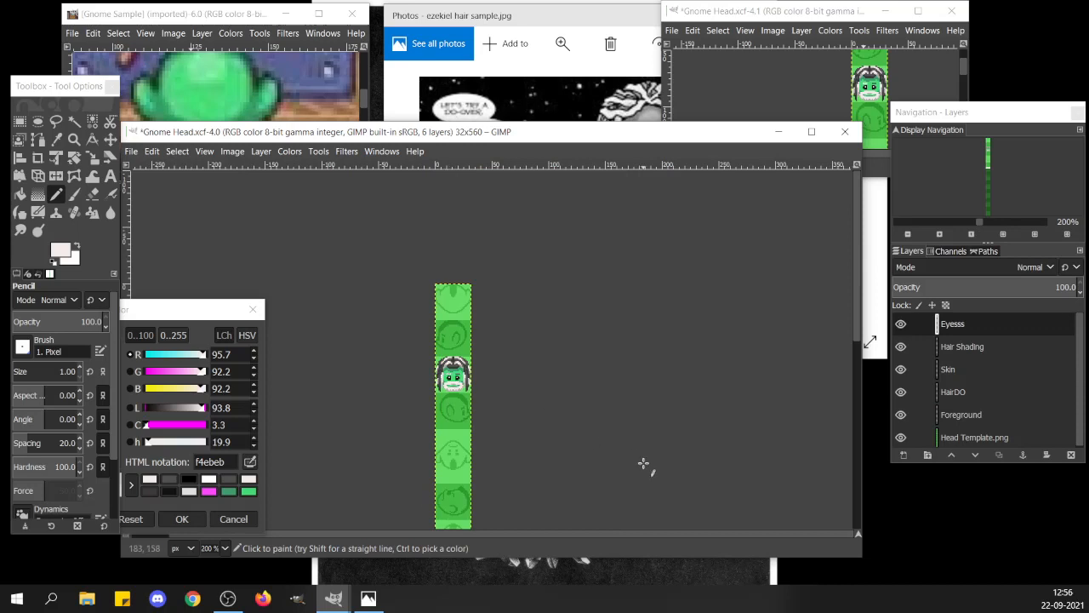
{"action": "scroll", "coordinate": [475, 384], "scroll_direction": "up", "scroll_amount": 6, "text": "ctrl"}
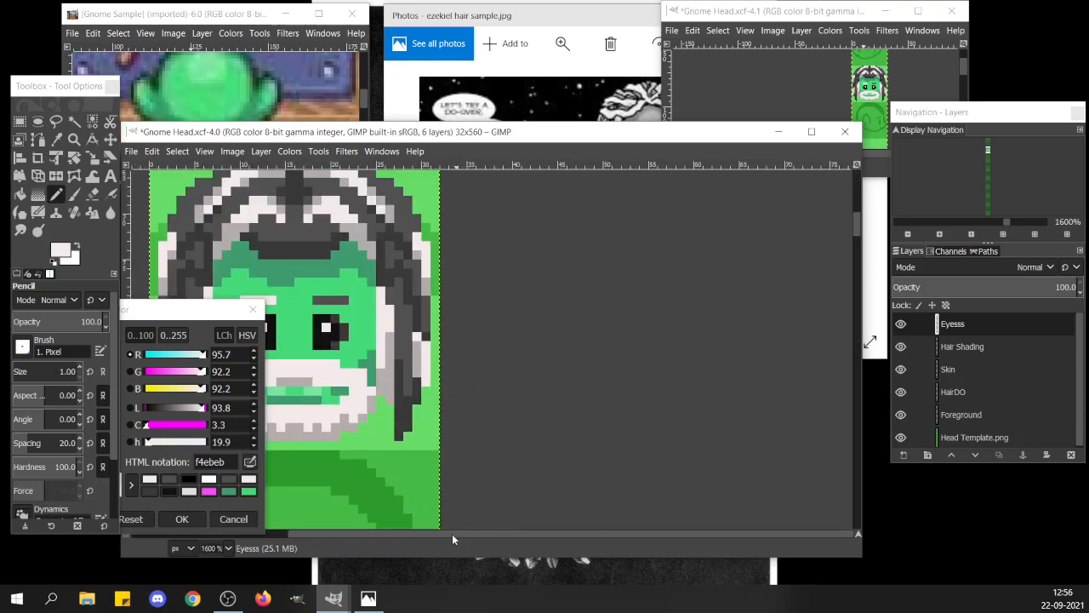
{"action": "left_click_drag", "start_coordinate": [451, 533], "coordinate": [328, 536]}
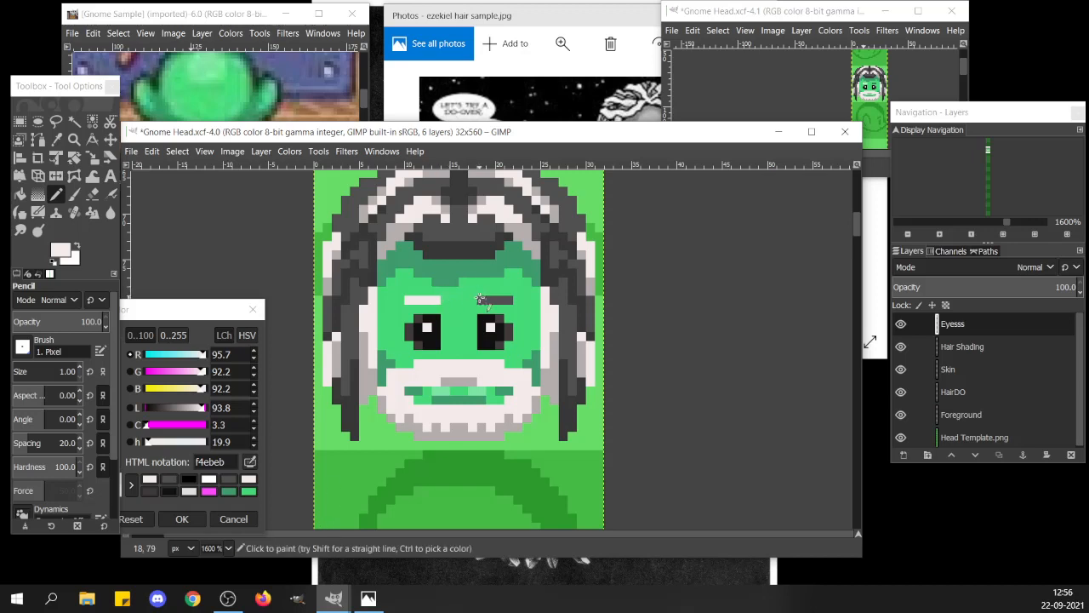
{"action": "left_click_drag", "start_coordinate": [481, 300], "coordinate": [508, 299]}
Repaint both eyebrows dark grey 505050 on the Eyesss layer, adding one lower pixel at each outer end.
{"action": "left_click", "coordinate": [946, 393]}
{"action": "left_click", "coordinate": [565, 295], "text": "ctrl"}
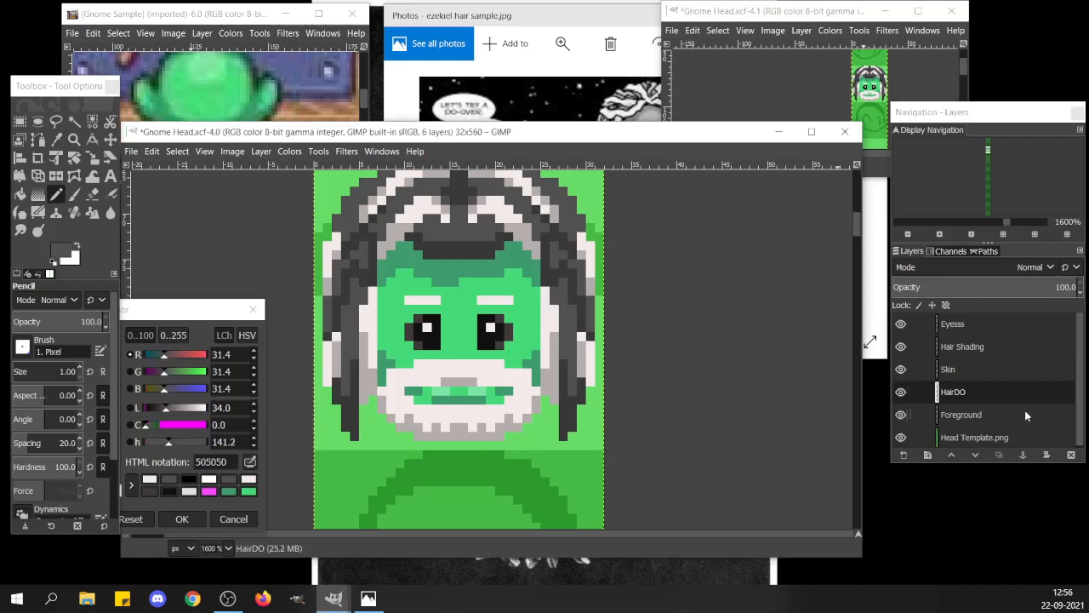
{"action": "left_click", "coordinate": [961, 346]}
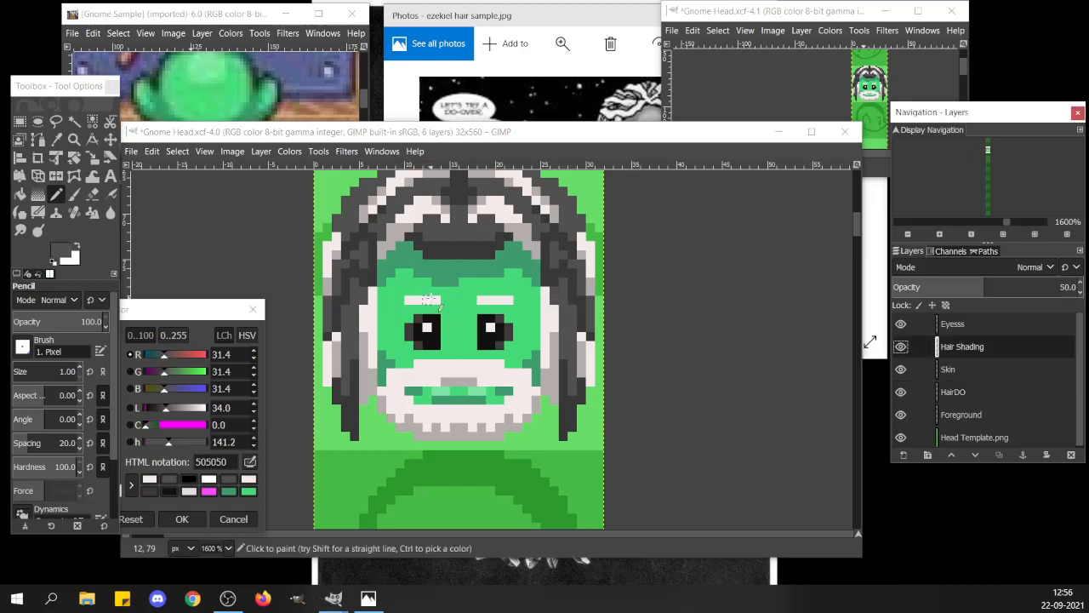
{"action": "left_click", "coordinate": [417, 300]}
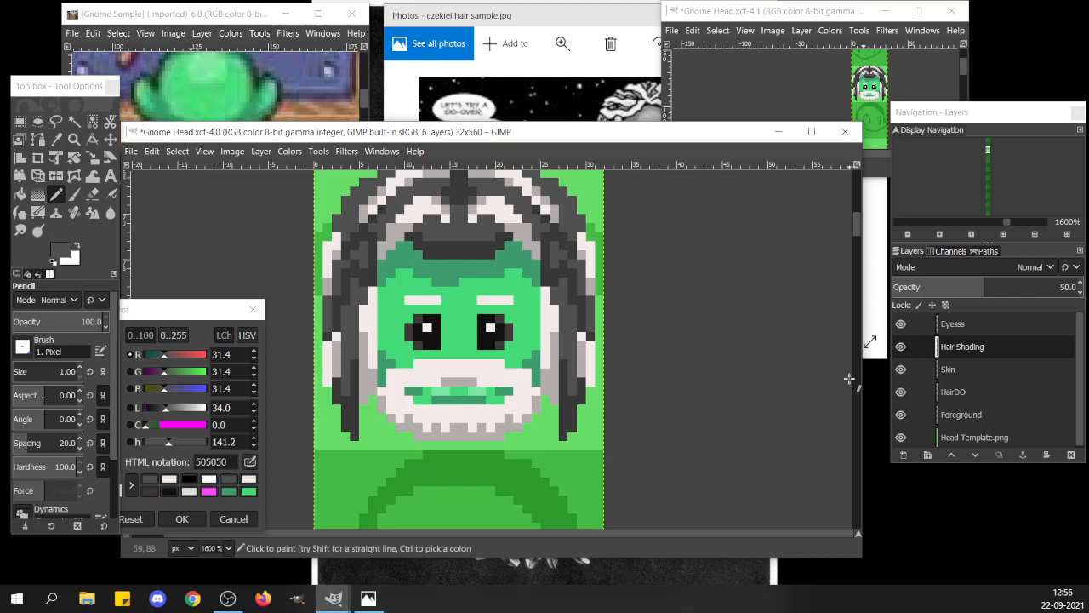
{"action": "left_click", "coordinate": [955, 324]}
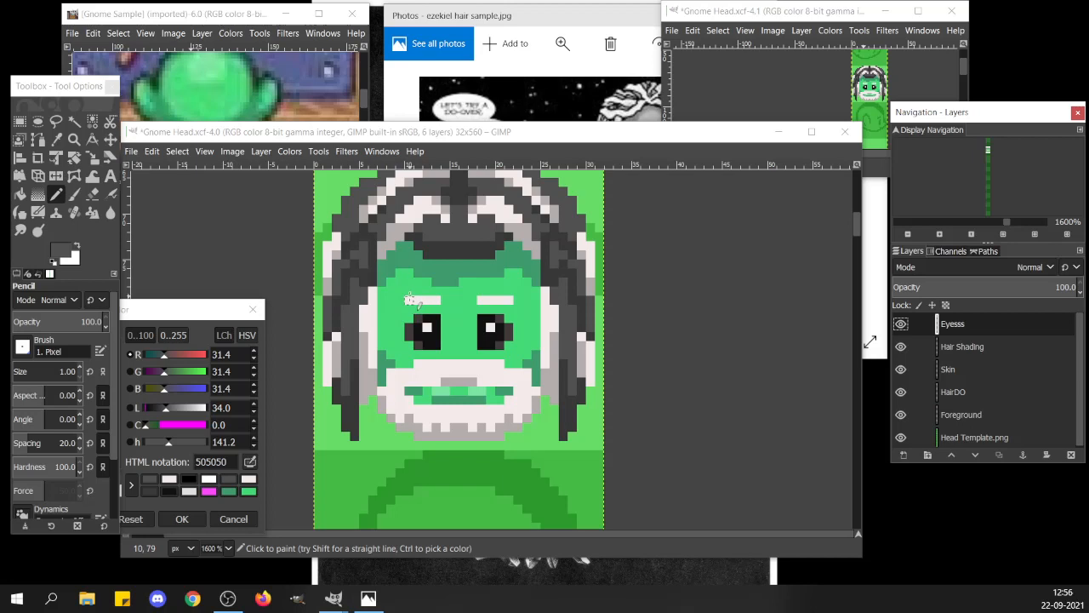
{"action": "left_click_drag", "start_coordinate": [410, 299], "coordinate": [512, 301]}
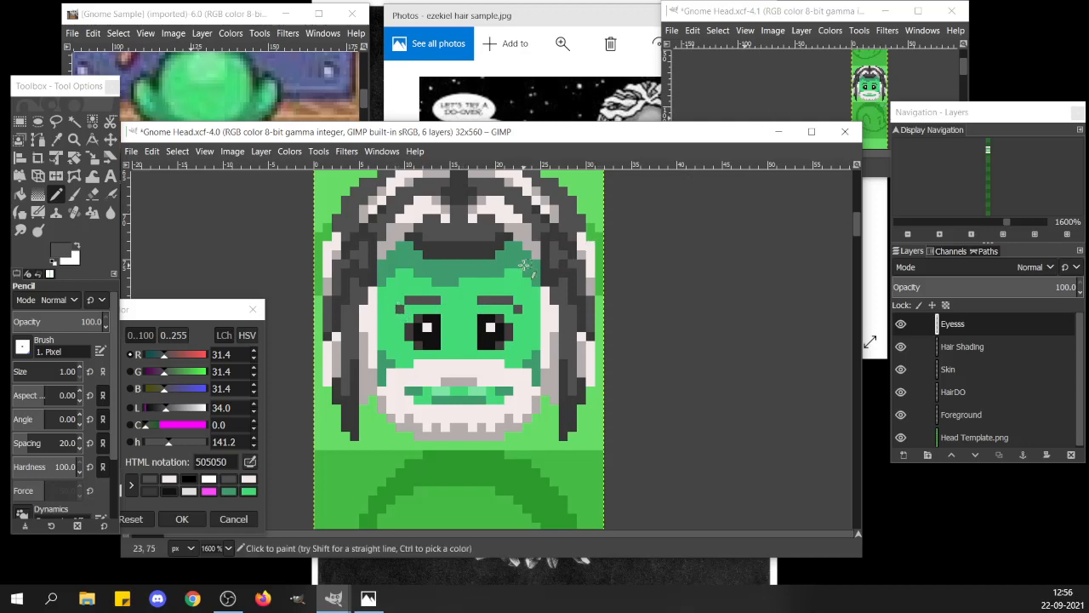
Erase the innermost pixel of both eyebrows.
{"action": "key", "text": "shift+e"}
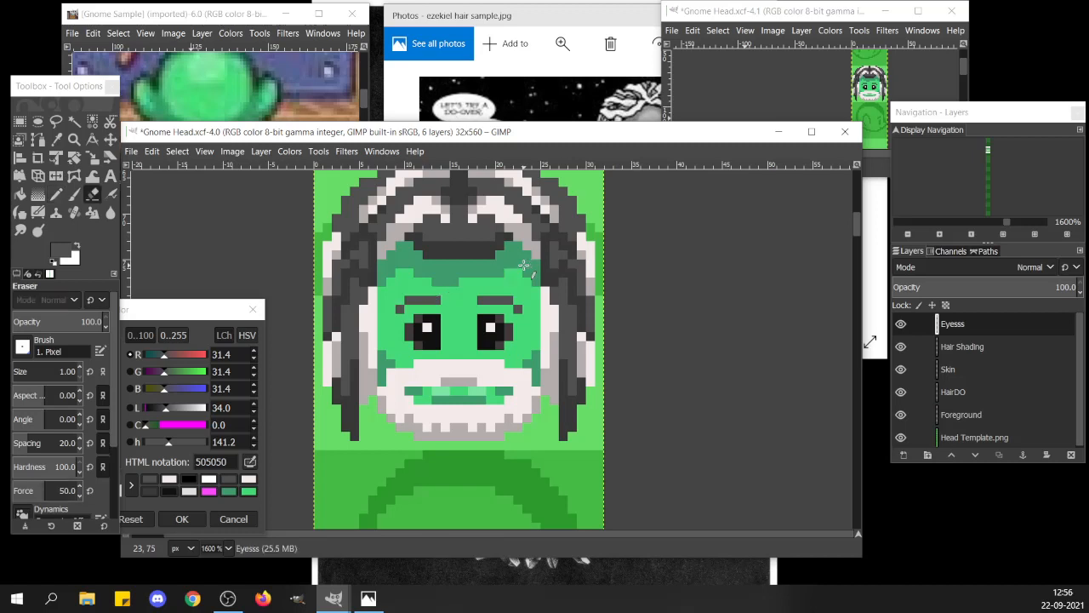
{"action": "left_click", "coordinate": [481, 301]}
{"action": "left_click", "coordinate": [434, 300]}
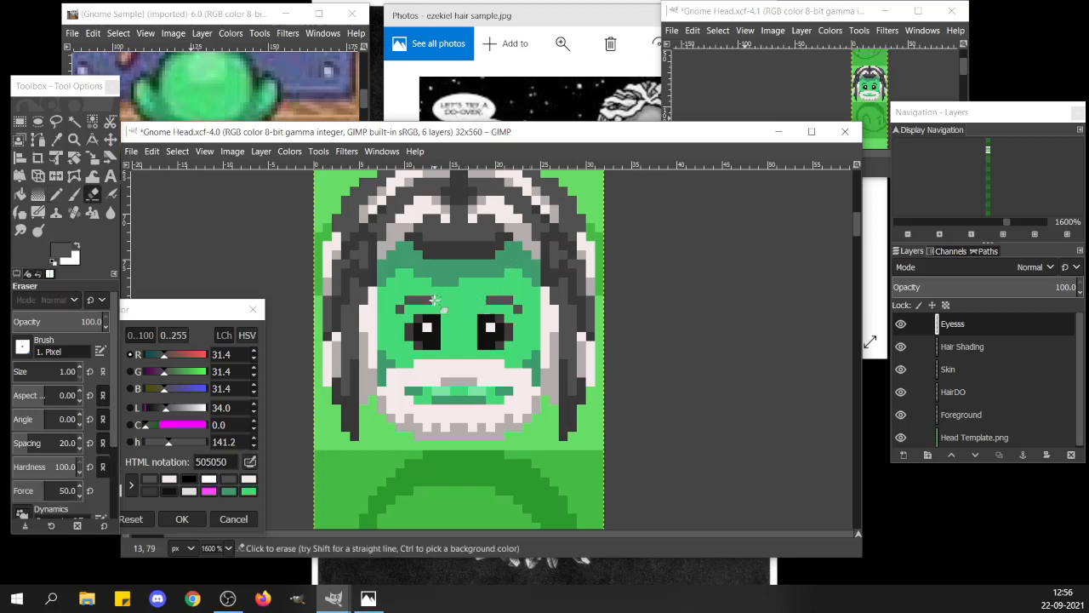
Erase the inner bottom corner pixel of both eyes on the Eyesss layer.
{"action": "key", "text": "r"}
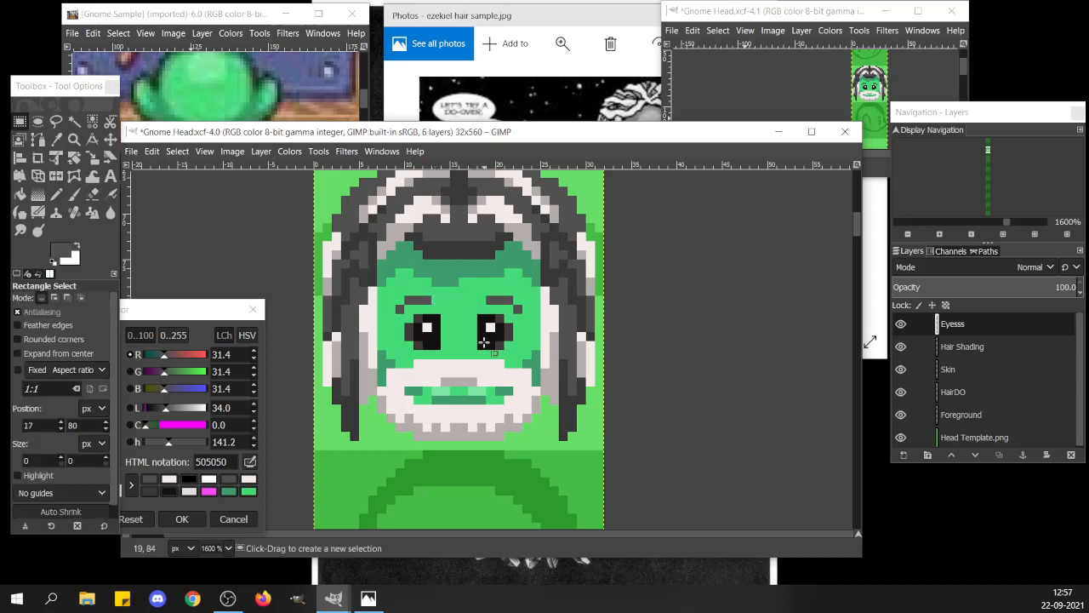
{"action": "key", "text": "shift+e"}
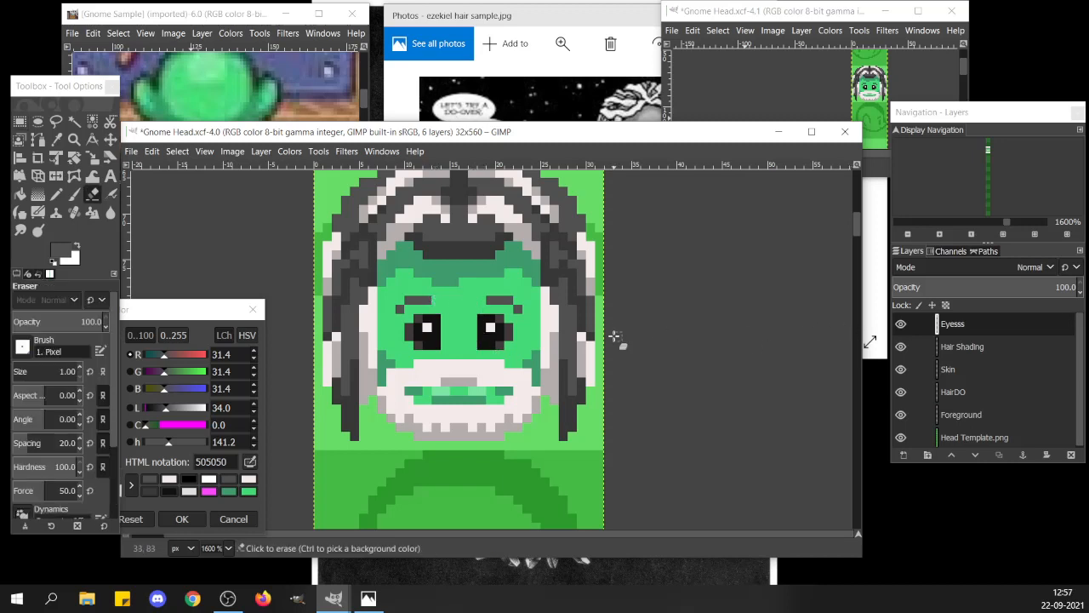
{"action": "left_click", "coordinate": [480, 347]}
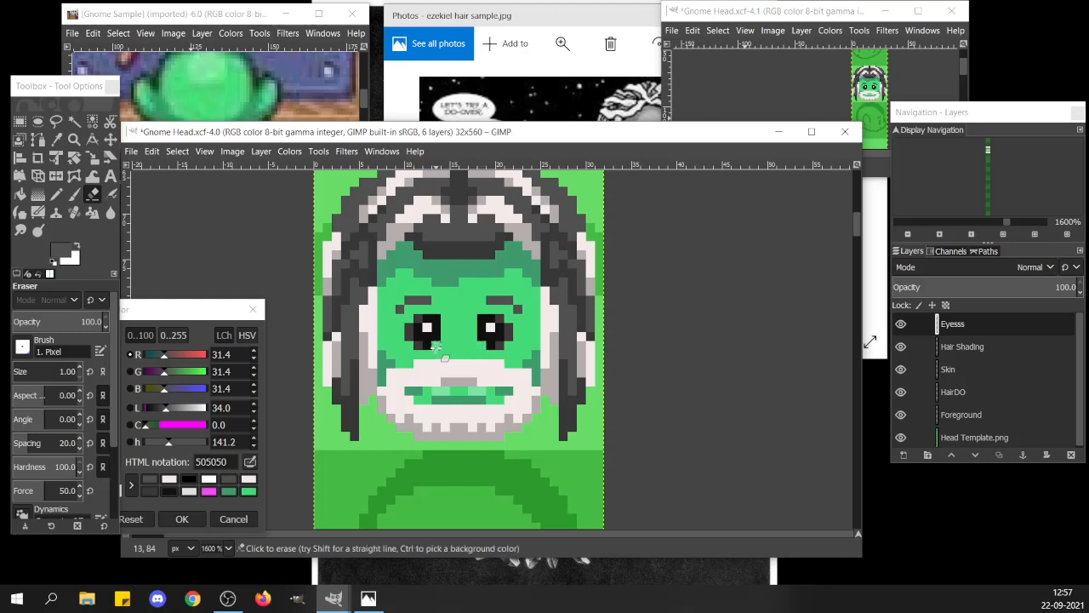
{"action": "key", "text": "r"}
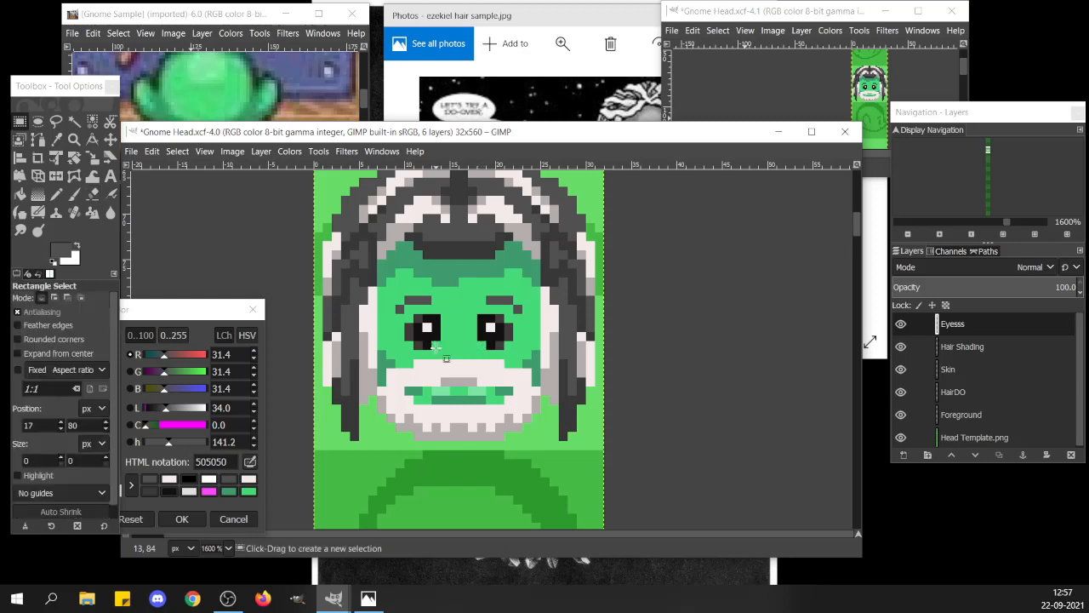
{"action": "left_click", "coordinate": [435, 348]}
{"action": "key", "text": "n"}
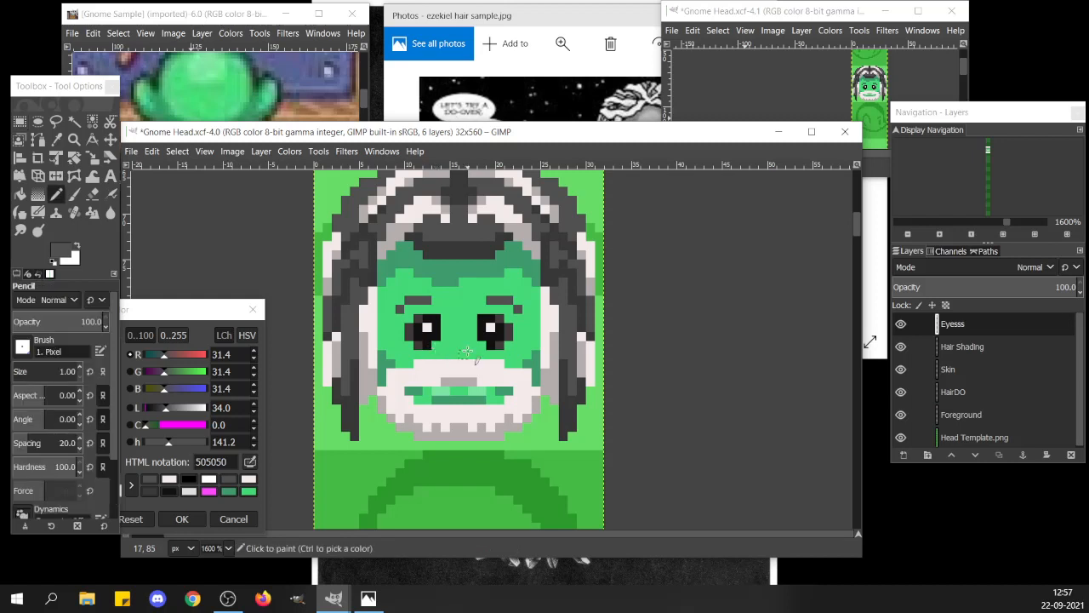
Erase a two-pixel notch at the centre of the beard's upper edge on the HairDO layer.
{"action": "left_click", "coordinate": [965, 392]}
{"action": "left_click", "coordinate": [537, 362]}
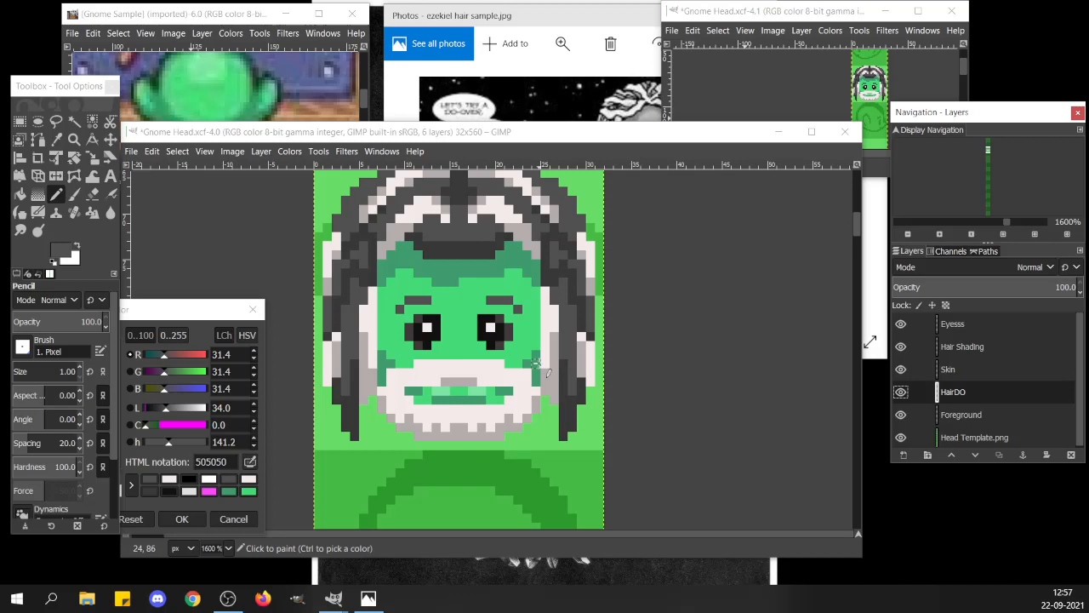
{"action": "key", "text": "shift+e"}
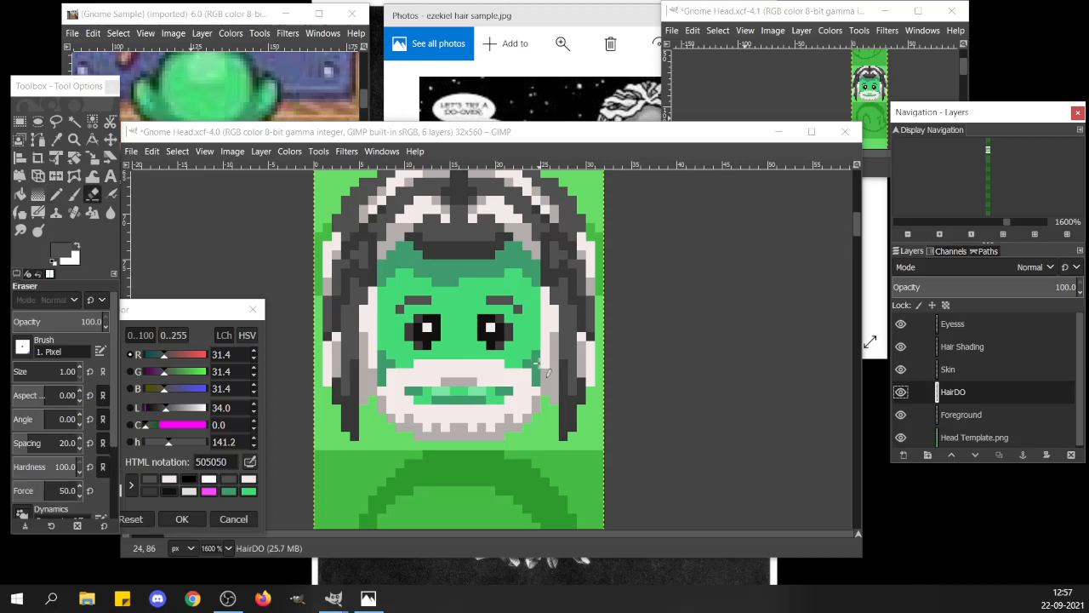
{"action": "left_click", "coordinate": [455, 363]}
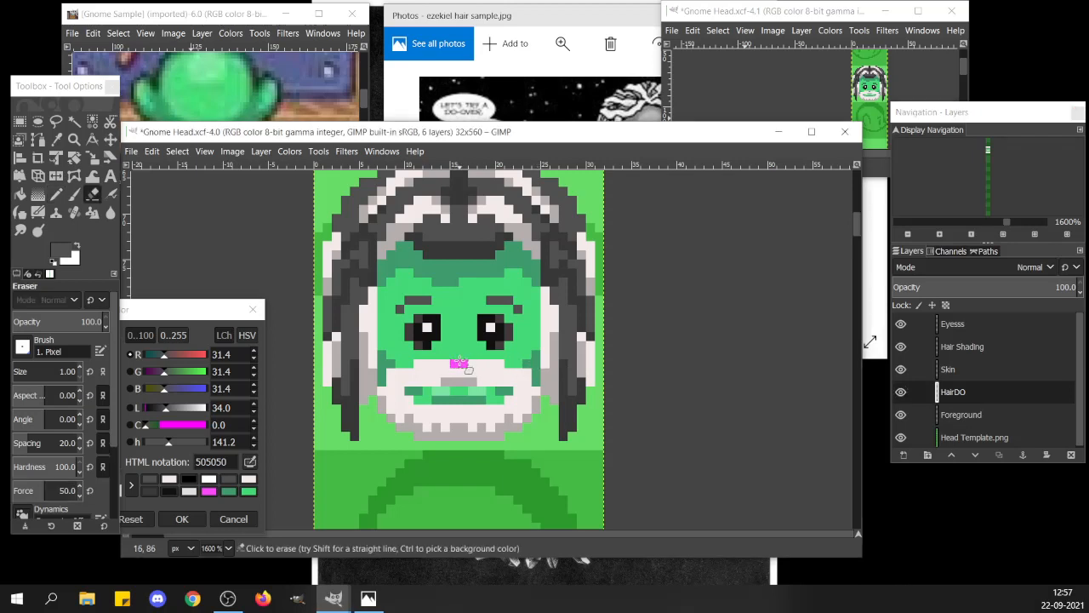
On the Skin layer, try darker green 409c6d in the beard notch, undo it, and paint the notch skin green 44da77.
{"action": "key", "text": "n"}
{"action": "left_click", "coordinate": [959, 372]}
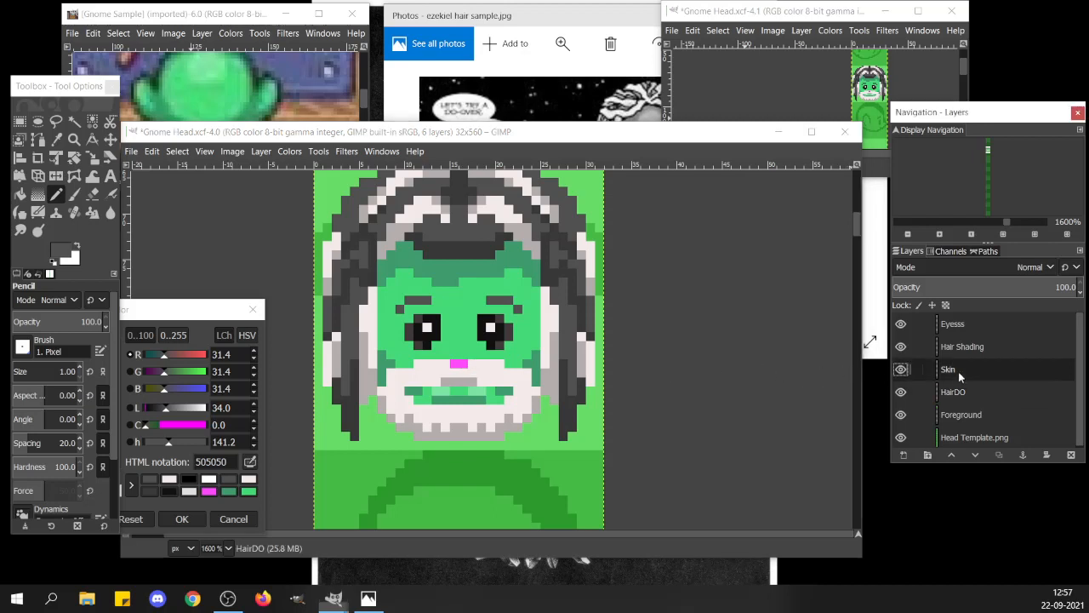
{"action": "left_click", "coordinate": [532, 364], "text": "ctrl"}
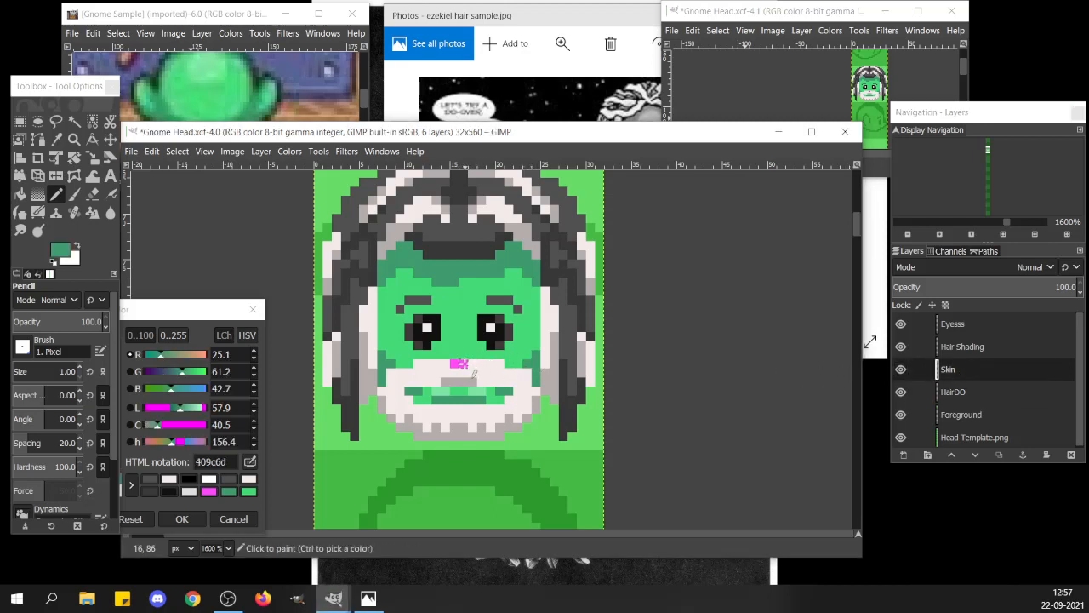
{"action": "left_click", "coordinate": [456, 363]}
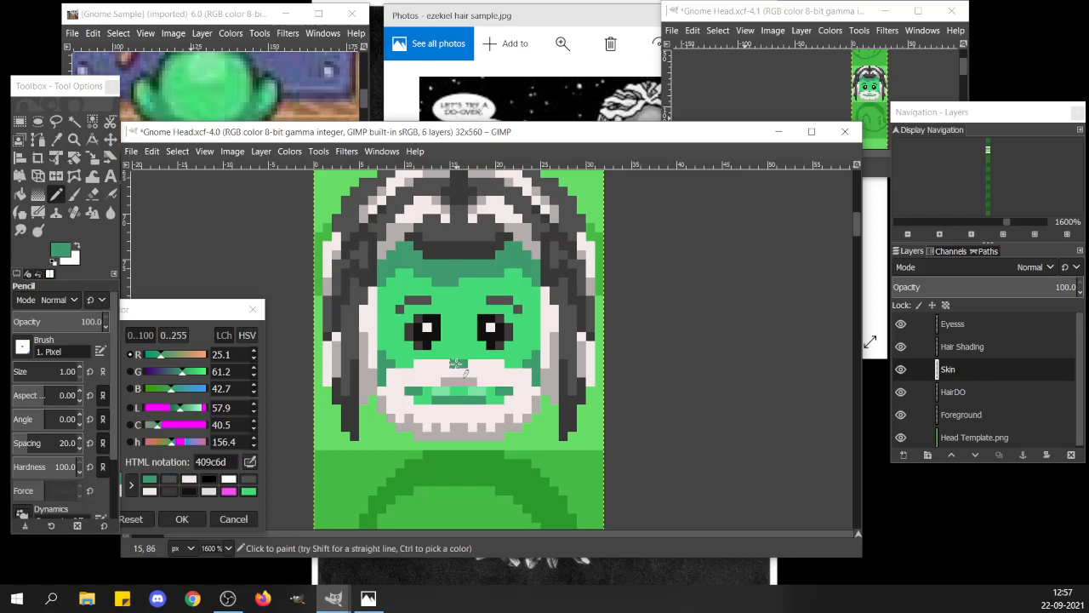
{"action": "key", "text": "ctrl+z"}
{"action": "left_click", "coordinate": [459, 368], "text": "ctrl"}
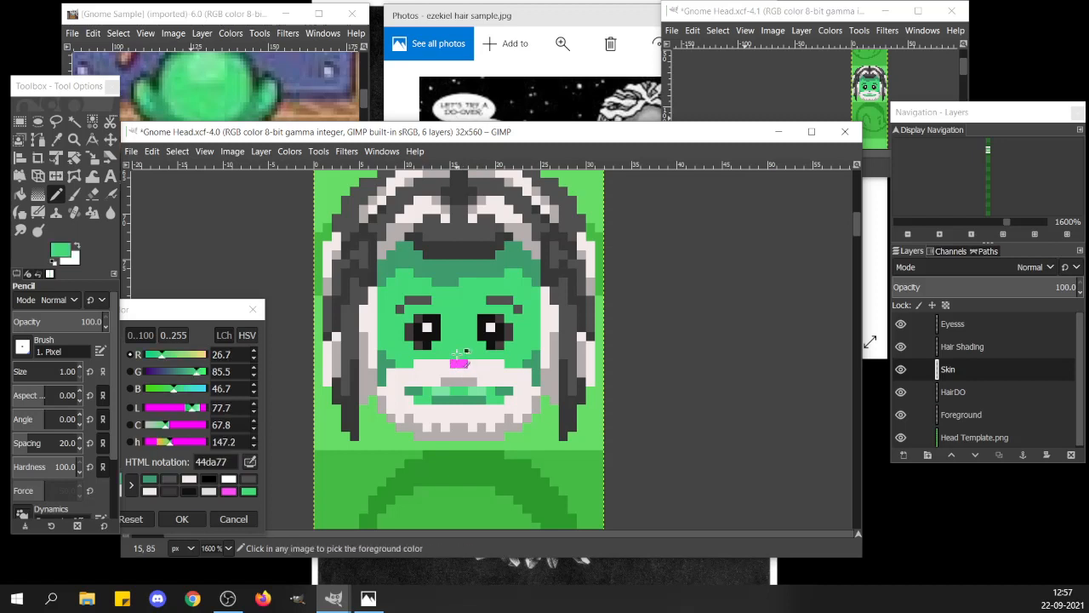
{"action": "left_click", "coordinate": [457, 364]}
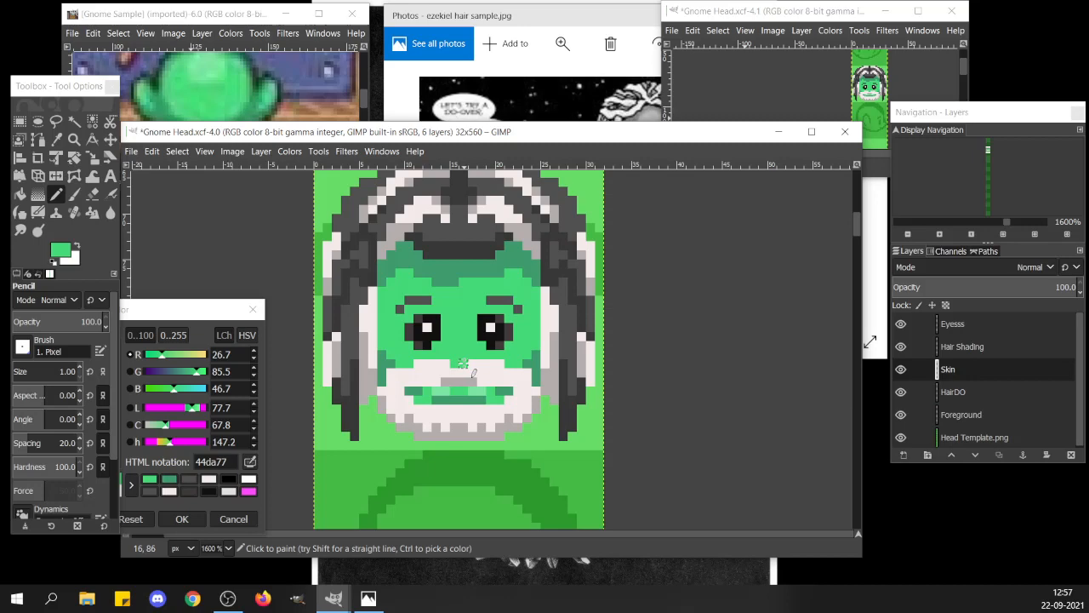
Save the Gnome Head image and check the finished face at several zoom levels.
{"action": "key", "text": "ctrl+s"}
{"action": "key", "text": "r"}
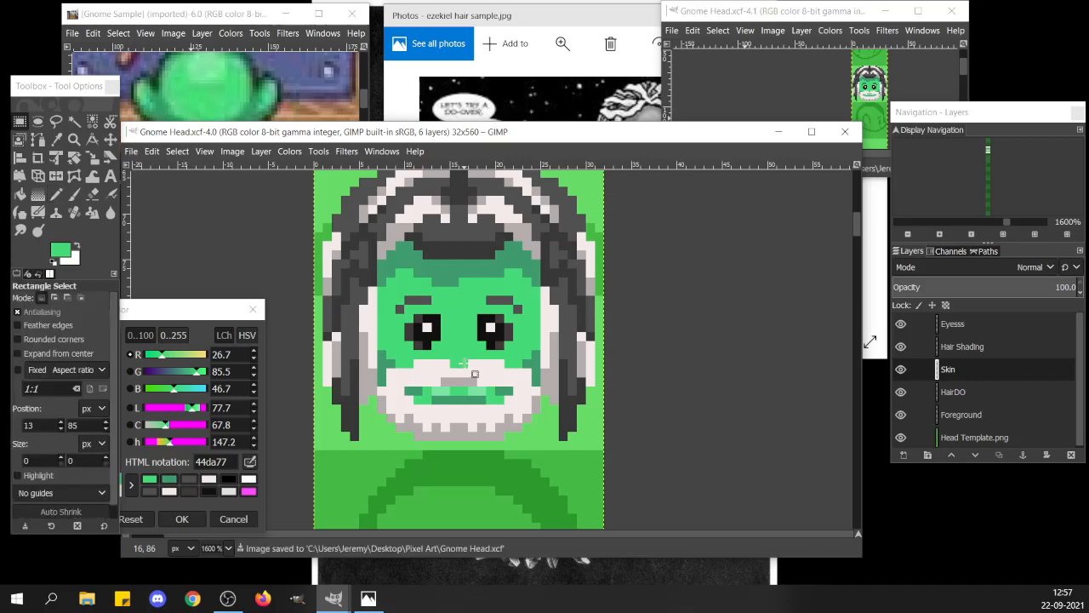
{"action": "key", "text": "3"}
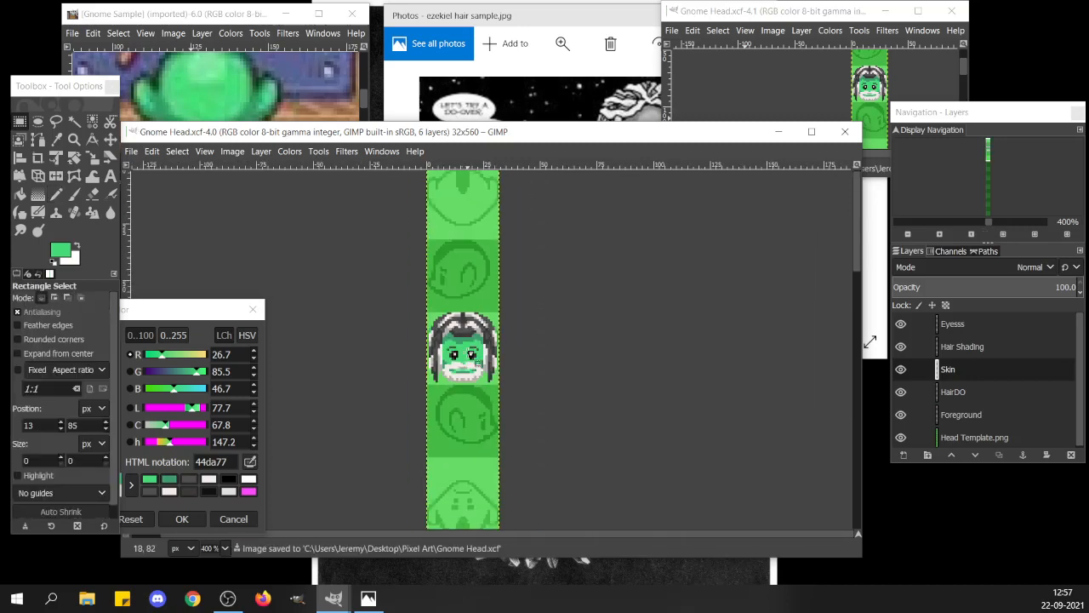
{"action": "key", "text": "2"}
{"action": "scroll", "coordinate": [478, 368], "scroll_direction": "up", "scroll_amount": 8}
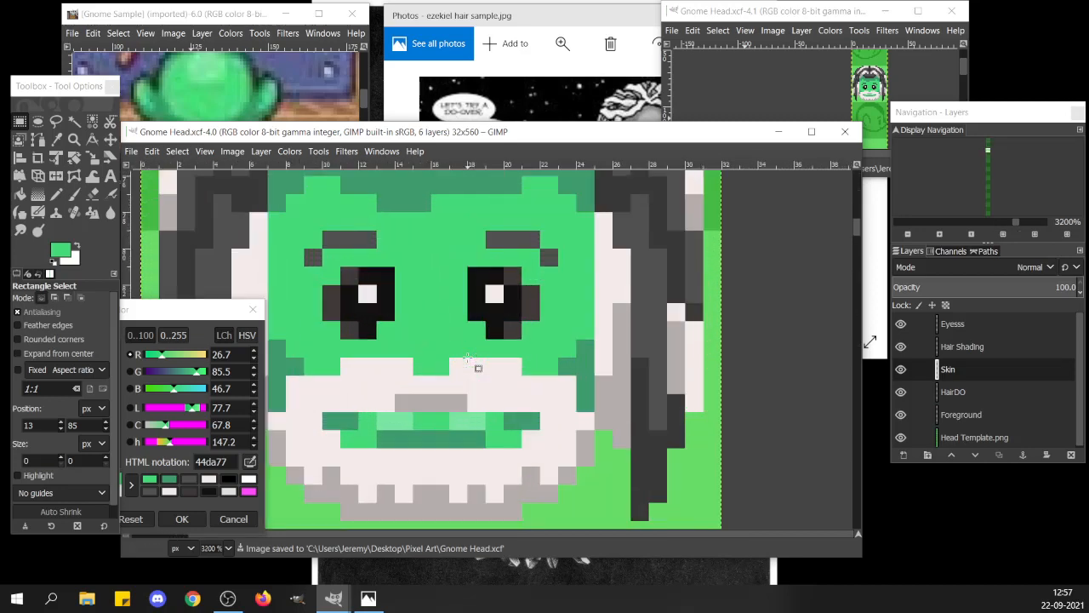
On the Skin layer, pencil darker green 409c6d pixels at both eyes' inner bottom corners and diagonally below them beside the nose.
{"action": "key", "text": "n"}
{"action": "left_click", "coordinate": [584, 365], "text": "ctrl"}
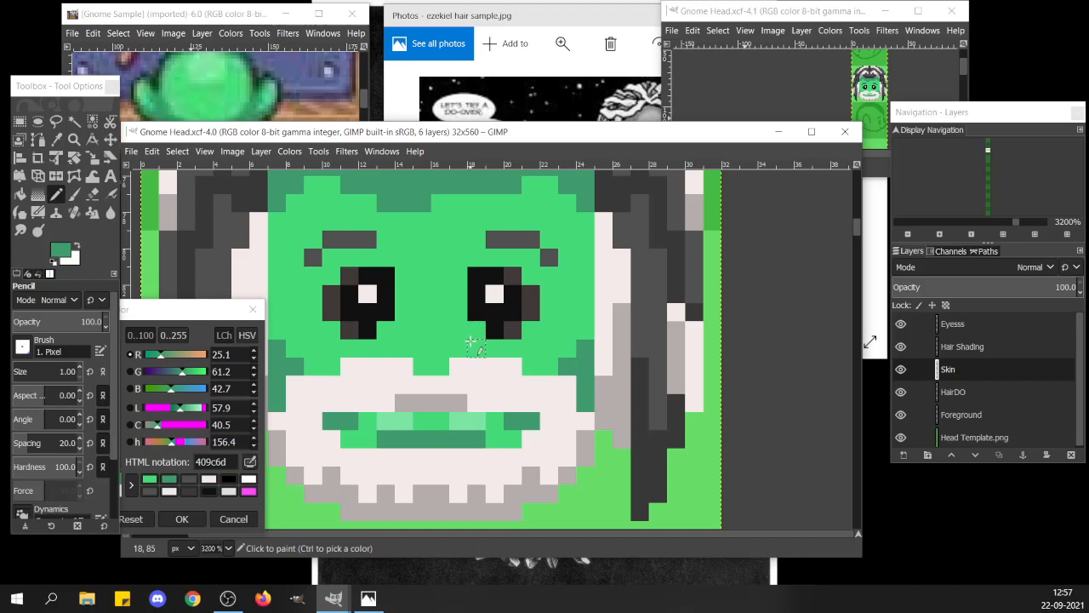
{"action": "left_click", "coordinate": [457, 347]}
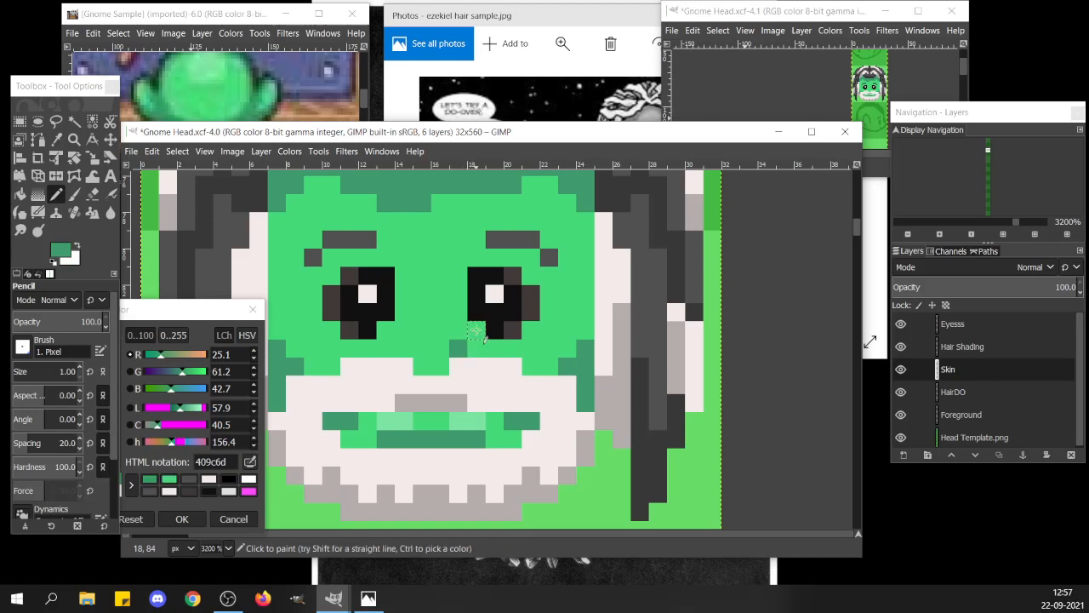
{"action": "left_click", "coordinate": [475, 330]}
{"action": "left_click", "coordinate": [403, 347]}
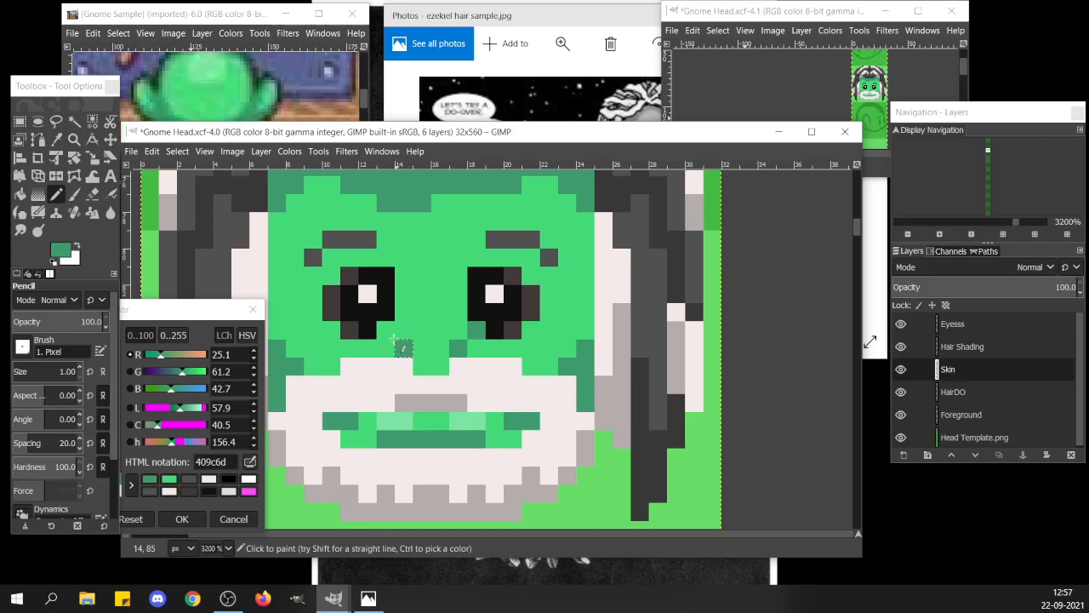
{"action": "scroll", "coordinate": [391, 335], "scroll_direction": "down", "scroll_amount": 8}
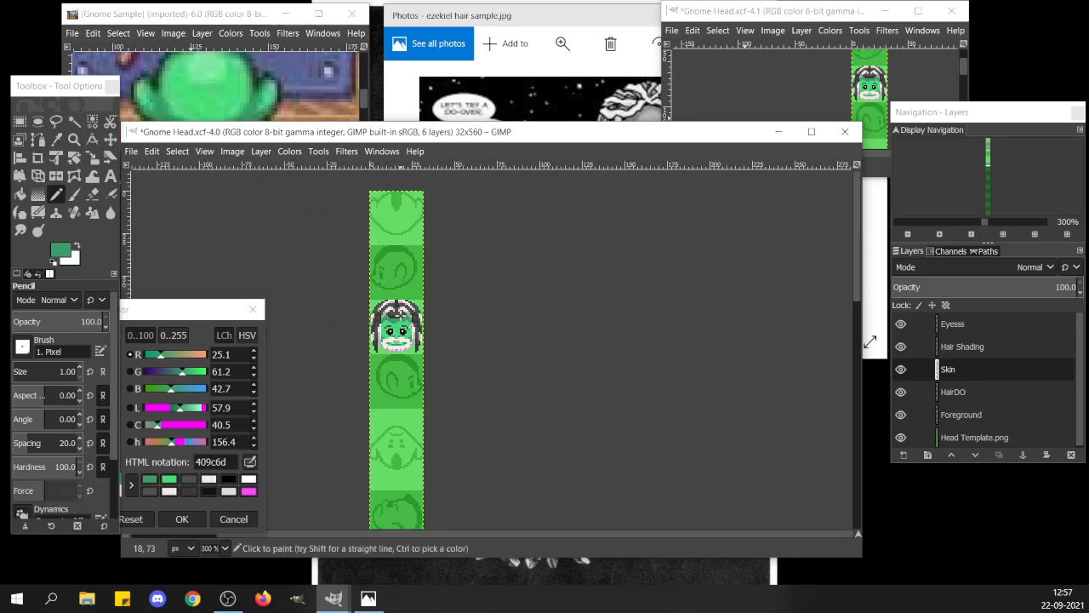
Repaint the two lower shading pixels beside the nose with skin green 44da77, pick 409c6d again, and check the face zoomed out.
{"action": "scroll", "coordinate": [393, 340], "scroll_direction": "up", "scroll_amount": 6}
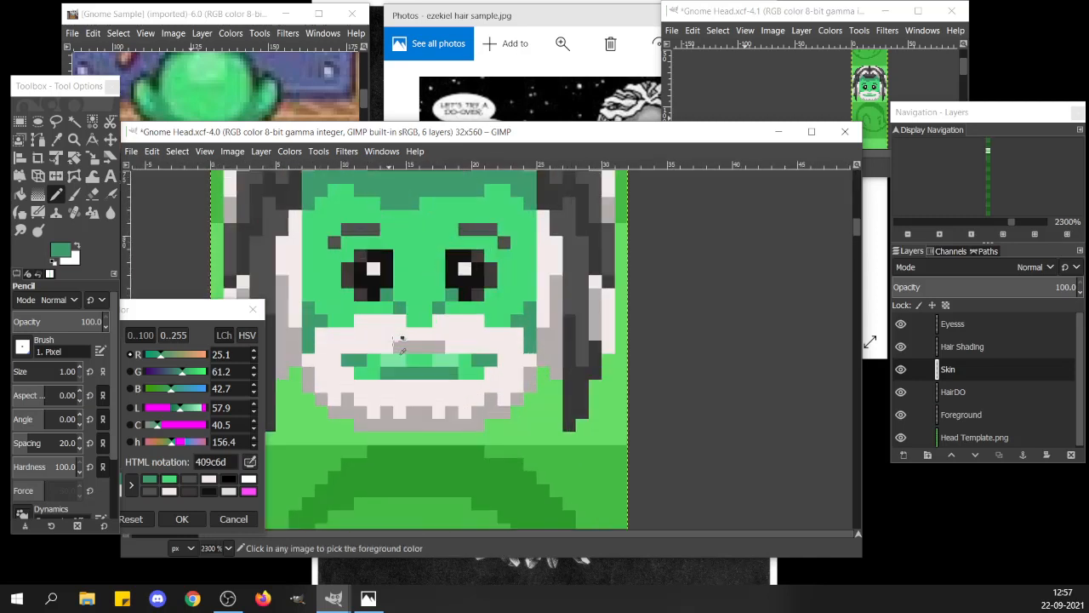
{"action": "left_click", "coordinate": [399, 307], "text": "ctrl"}
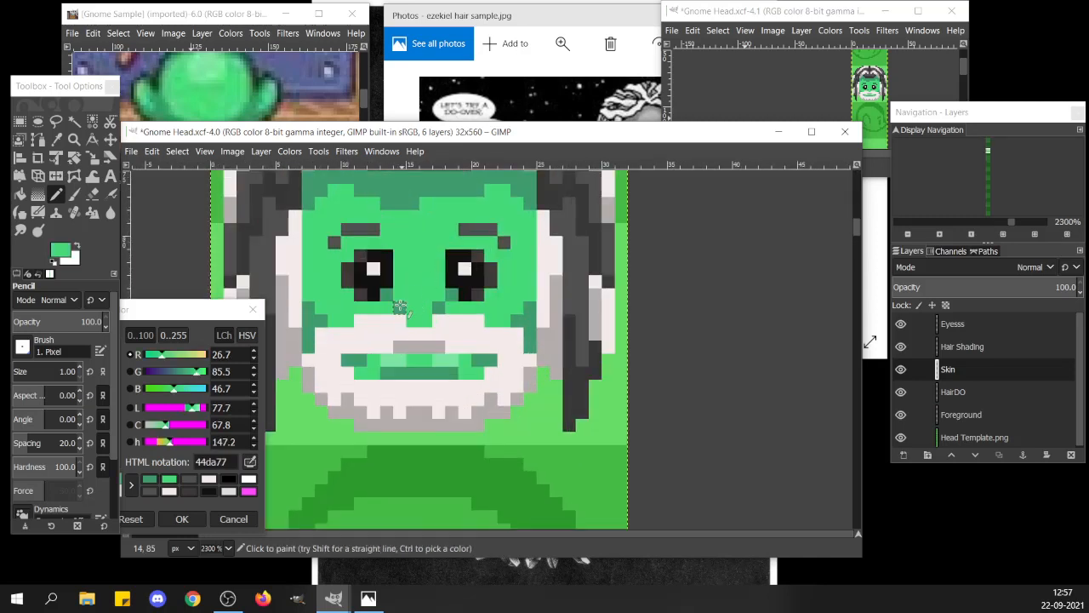
{"action": "left_click", "coordinate": [447, 302], "text": "ctrl"}
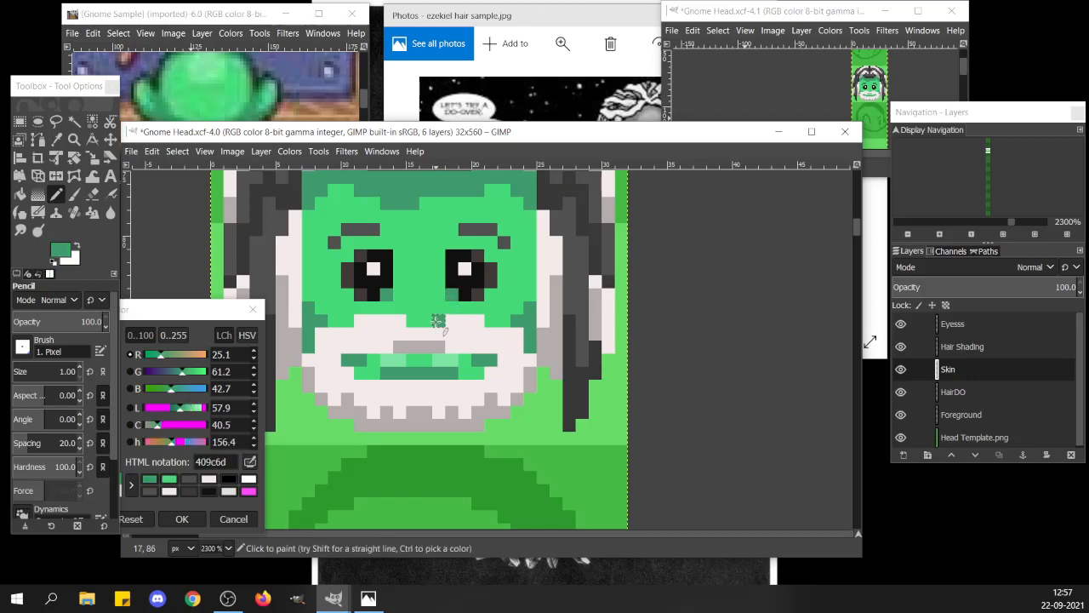
{"action": "scroll", "coordinate": [407, 327], "scroll_direction": "down", "scroll_amount": 4, "text": "ctrl"}
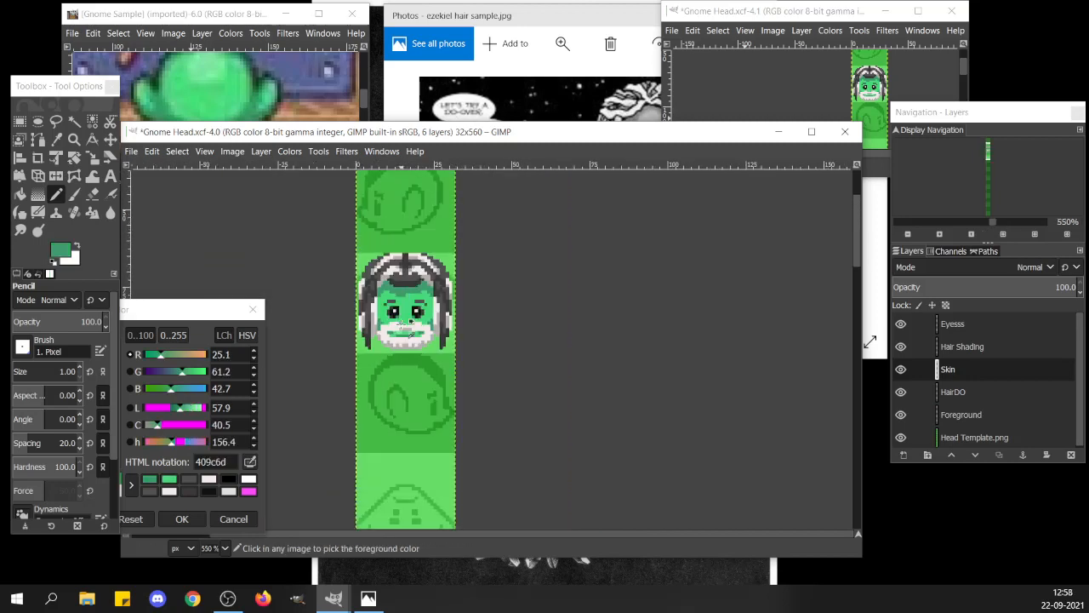
{"action": "scroll", "coordinate": [462, 364], "scroll_direction": "down", "scroll_amount": 3, "text": "ctrl"}
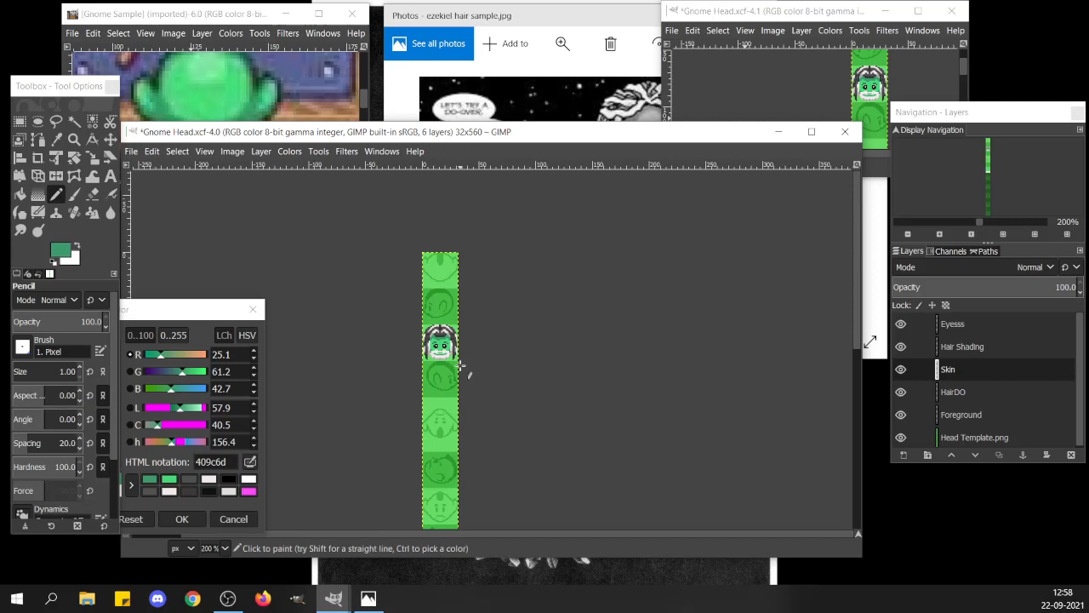
{"action": "scroll", "coordinate": [439, 340], "scroll_direction": "up", "scroll_amount": 5, "text": "ctrl"}
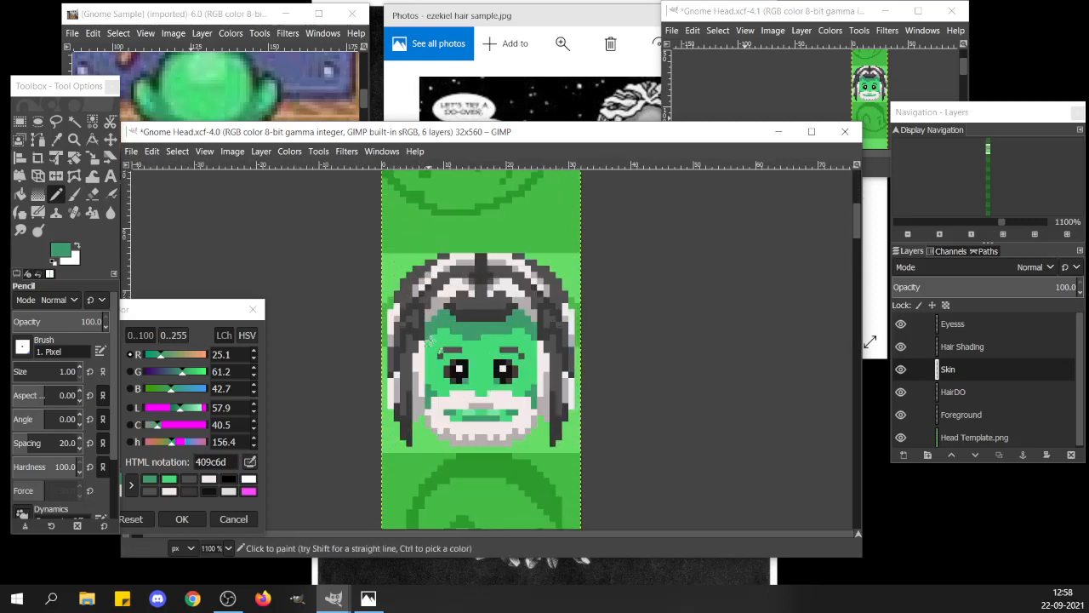
Save the Gnome Head image and switch to the Rectangle Select tool with nothing selected.
{"action": "key", "text": "ctrl+s"}
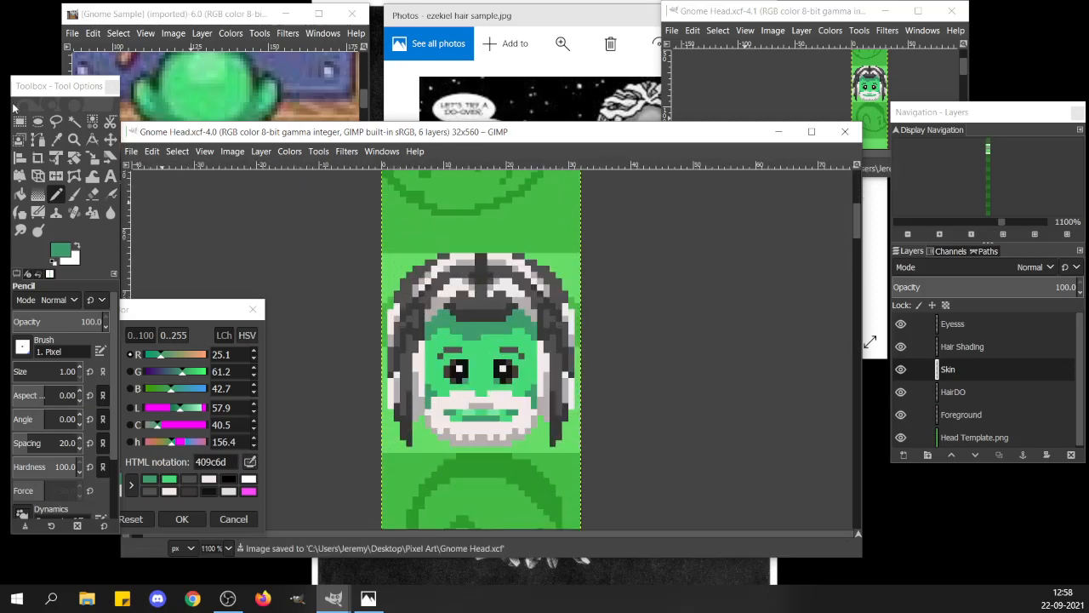
{"action": "left_click", "coordinate": [19, 121]}
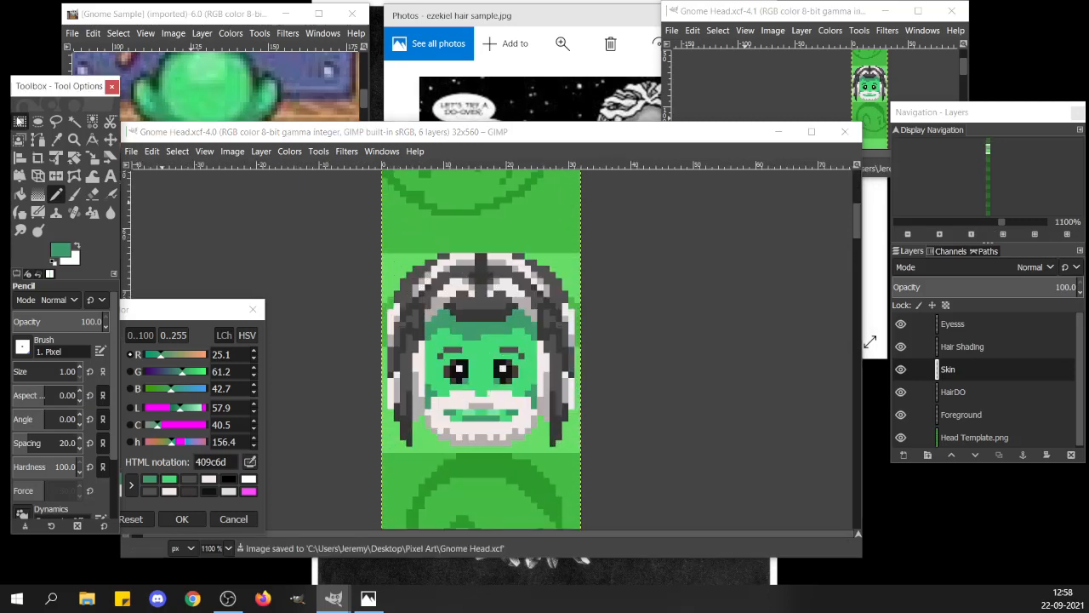
{"action": "left_click", "coordinate": [308, 378]}
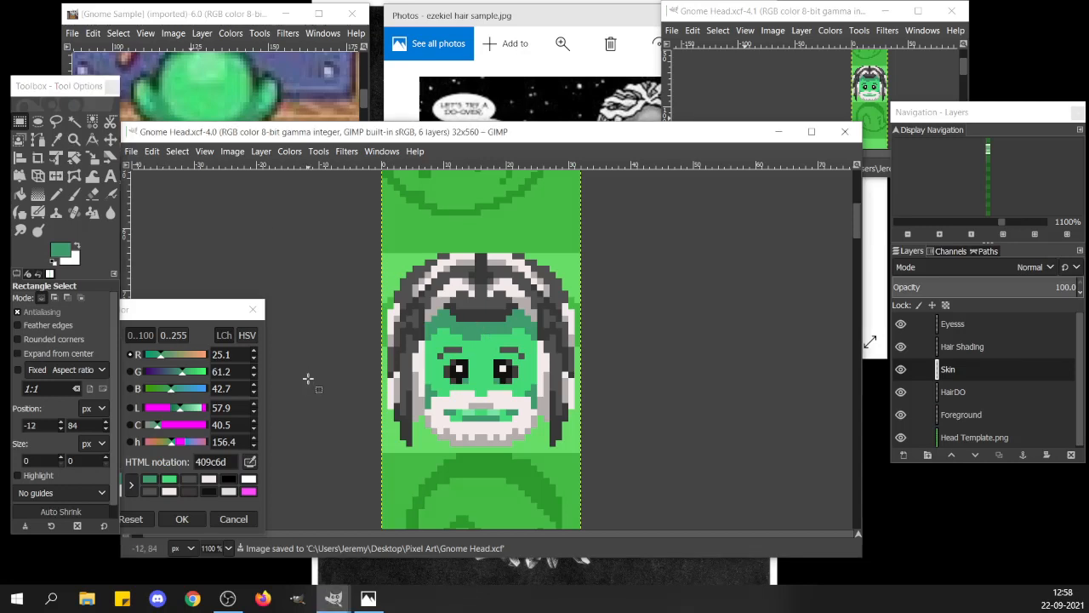